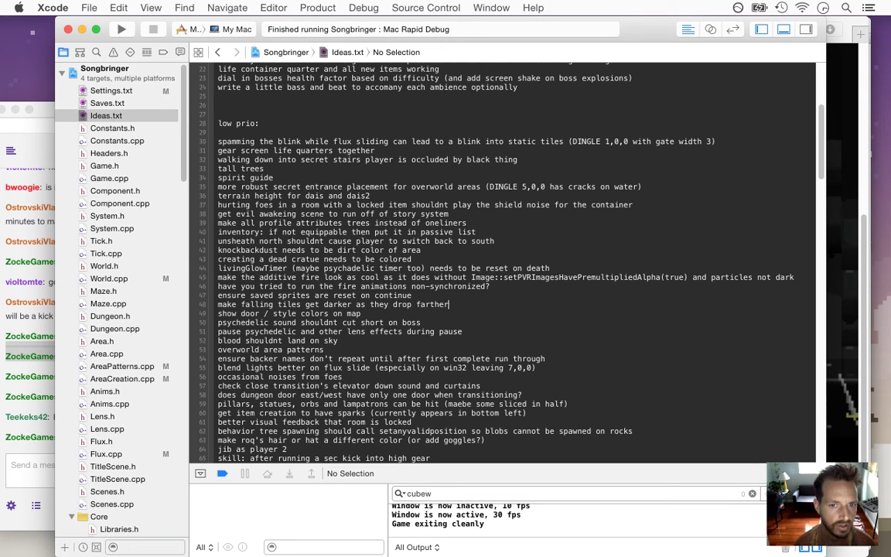
Read the latest viewer messages in the Twitch chat window.
left_click(10, 408)
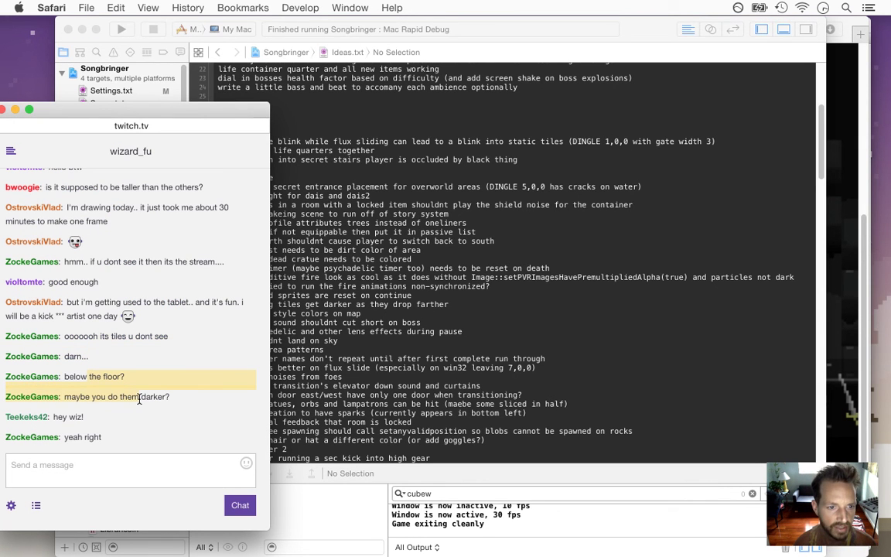
left_click_drag(64, 437, 102, 438)
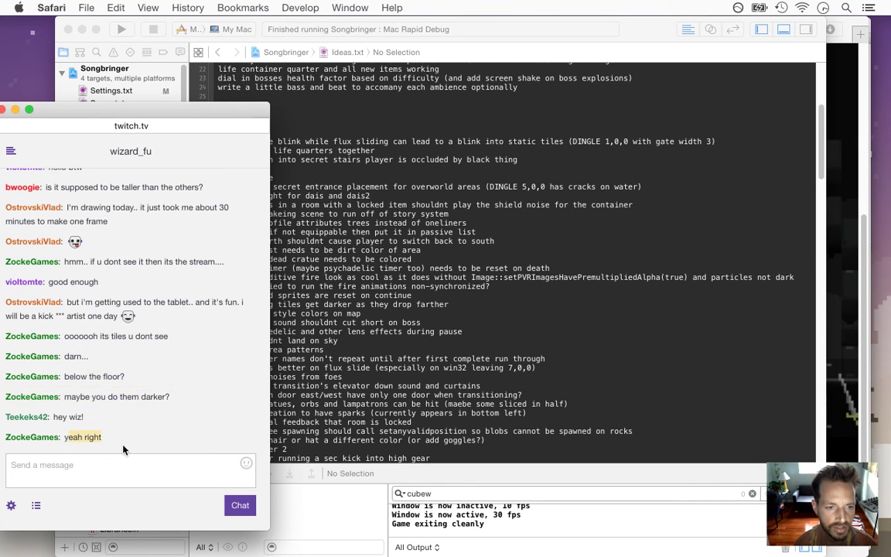
left_click_drag(65, 328, 138, 407)
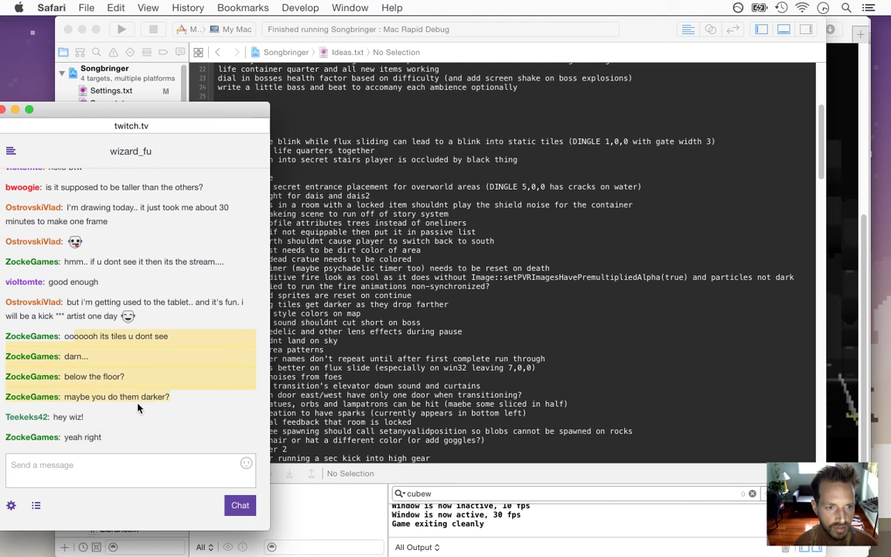
left_click_drag(68, 417, 84, 417)
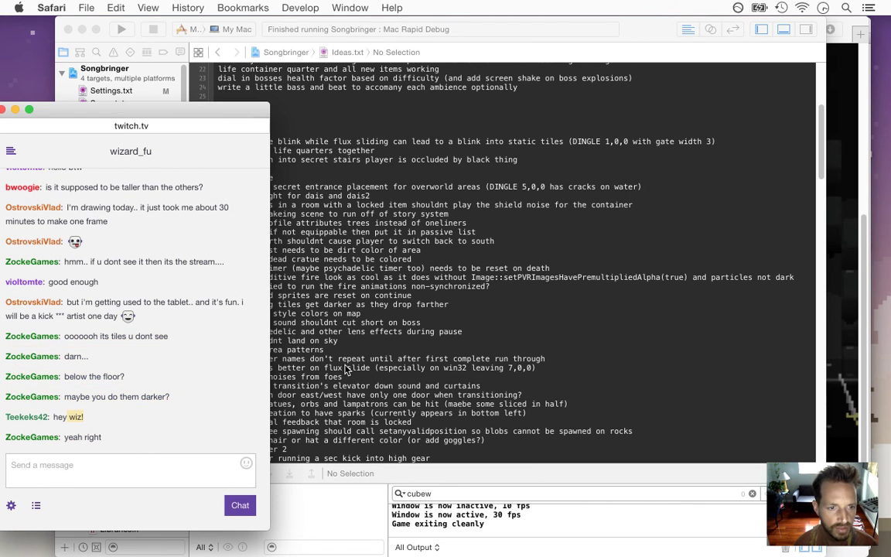
Return to Xcode, disable breakpoints or the debug area below the editor, and go back to Kit.h.
left_click(321, 143)
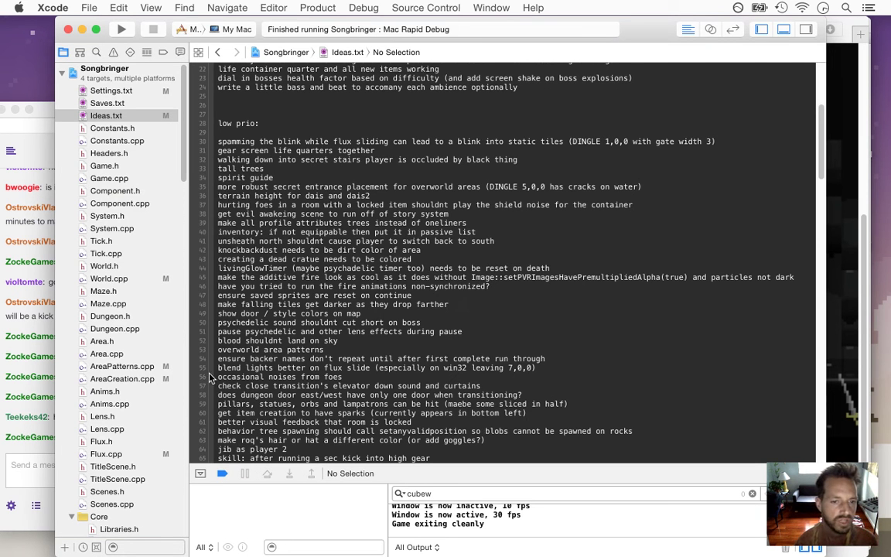
left_click(222, 474)
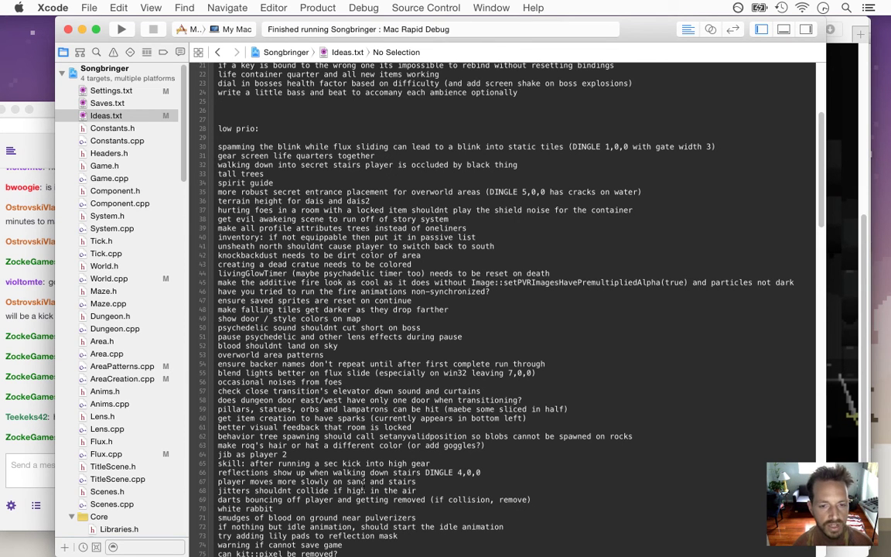
left_click(217, 53)
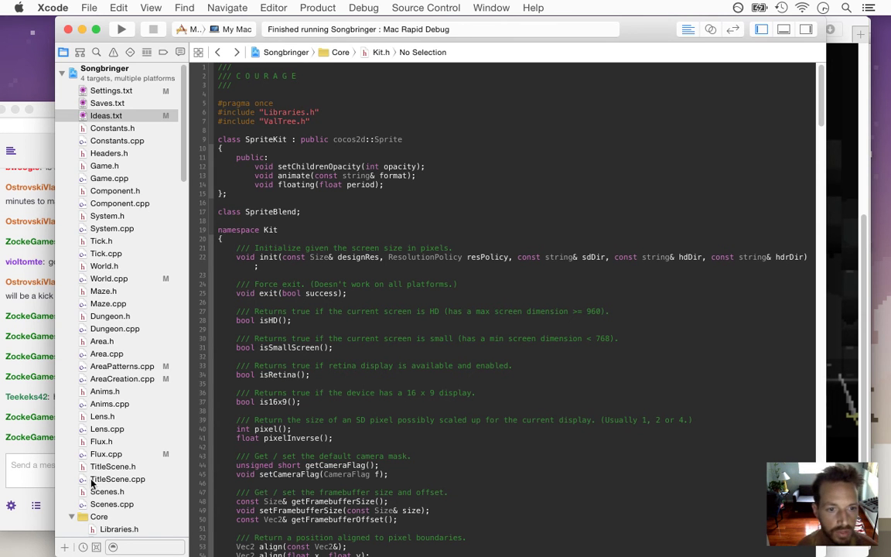
Read the newest Twitch chat messages and reply with the emote code BCWarrior.
left_click(25, 403)
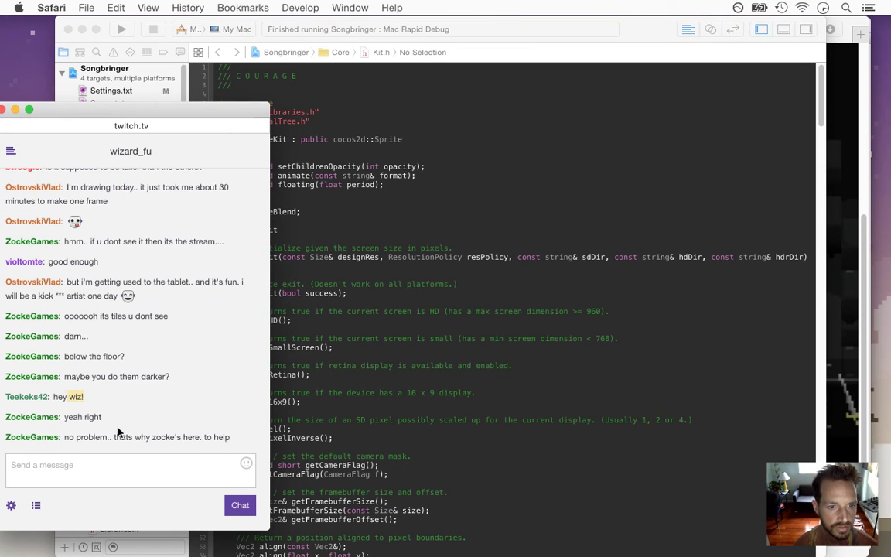
left_click_drag(99, 437, 350, 365)
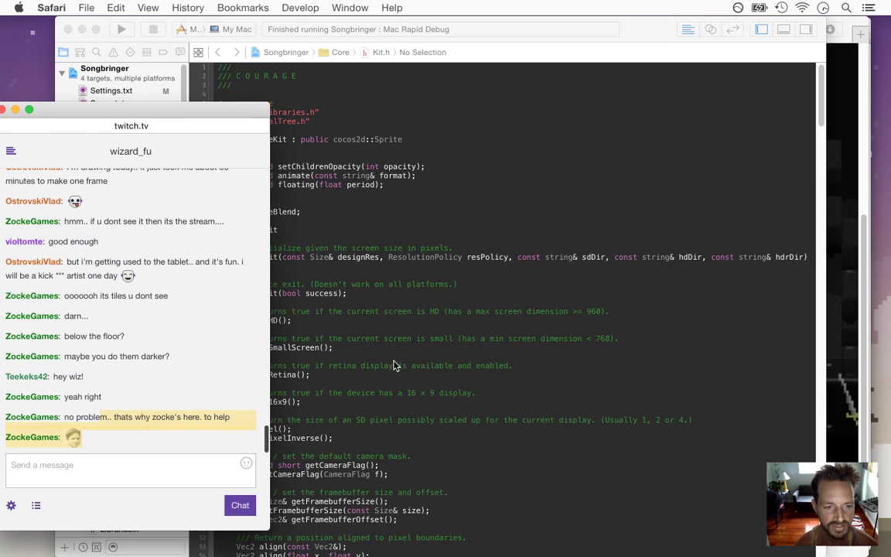
left_click(124, 472)
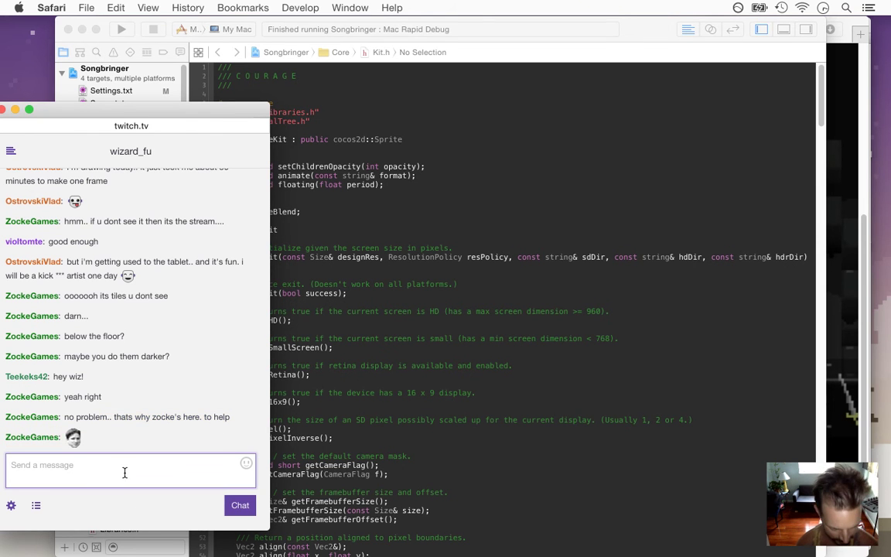
type("BCWarrior")
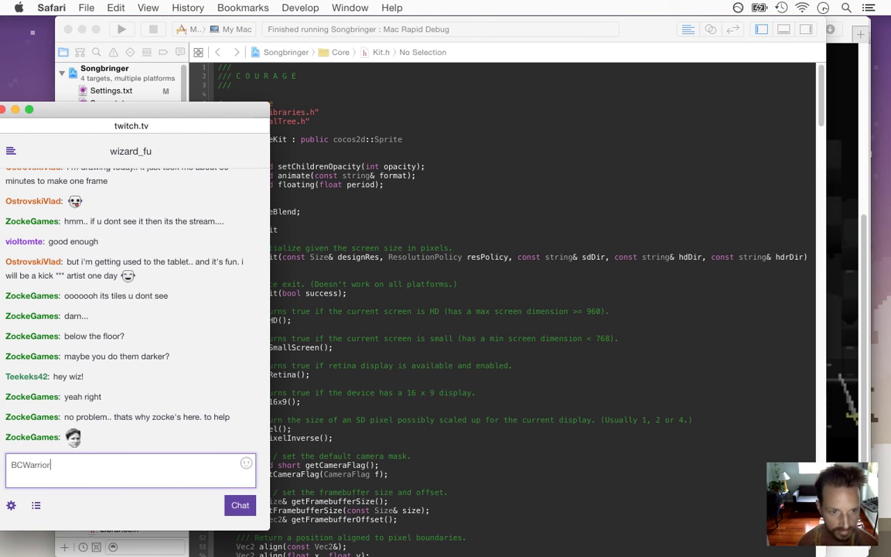
key("Return")
Switch to Xcode and go back through the previously viewed files, past Settings.txt.
key("super+Tab")
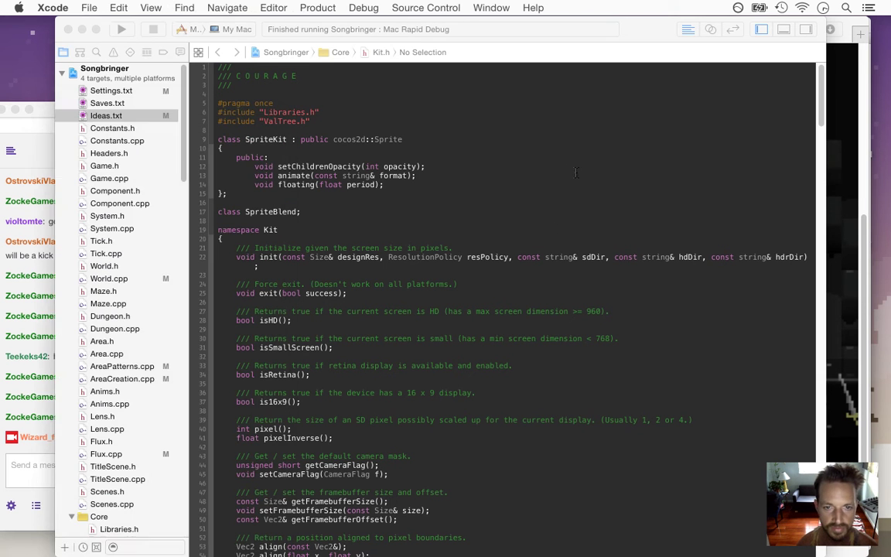
left_click(217, 52)
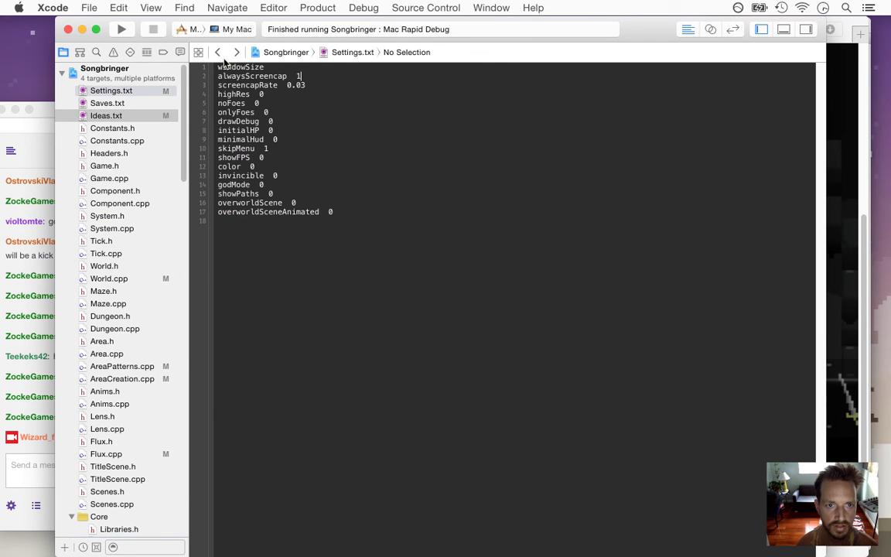
left_click(218, 52)
Switch to Photoshop, close and reopen the recent file RoqDieSheathE.psd, and select its first animation frame.
key("super+Tab")
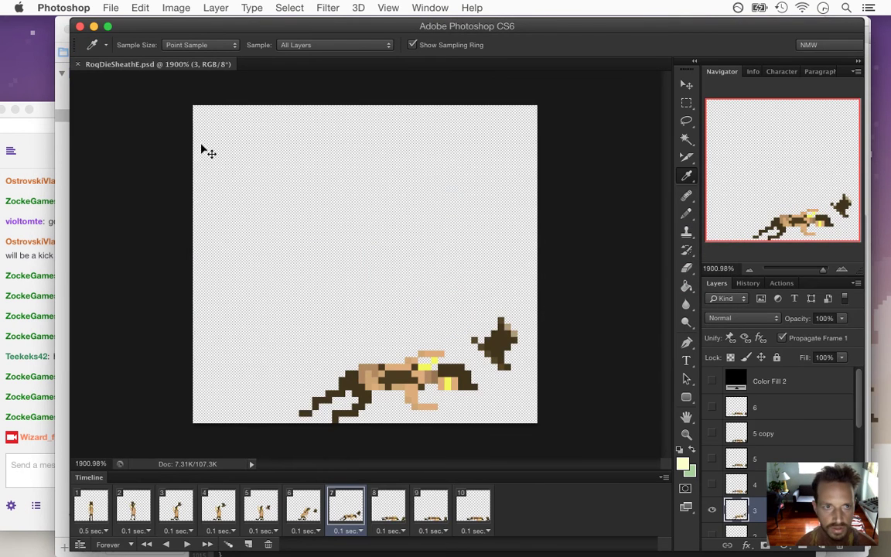
key("super+w")
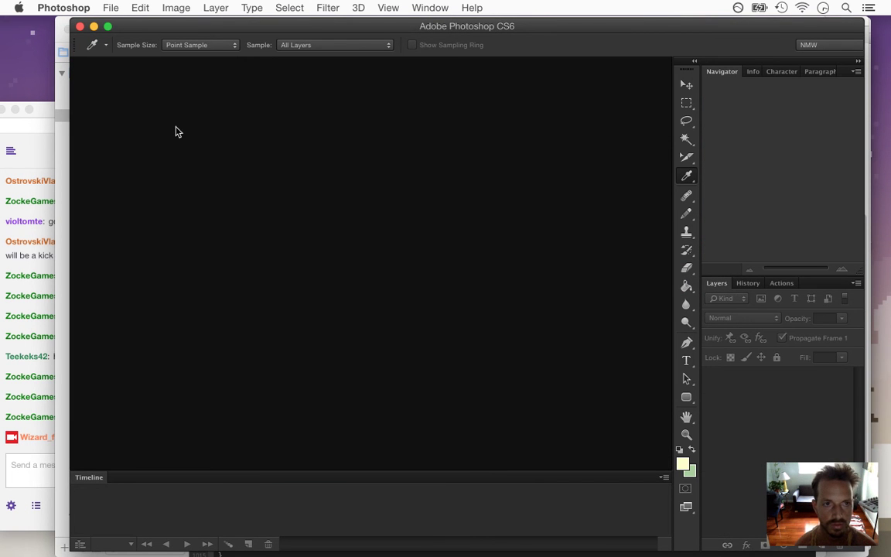
left_click(108, 7)
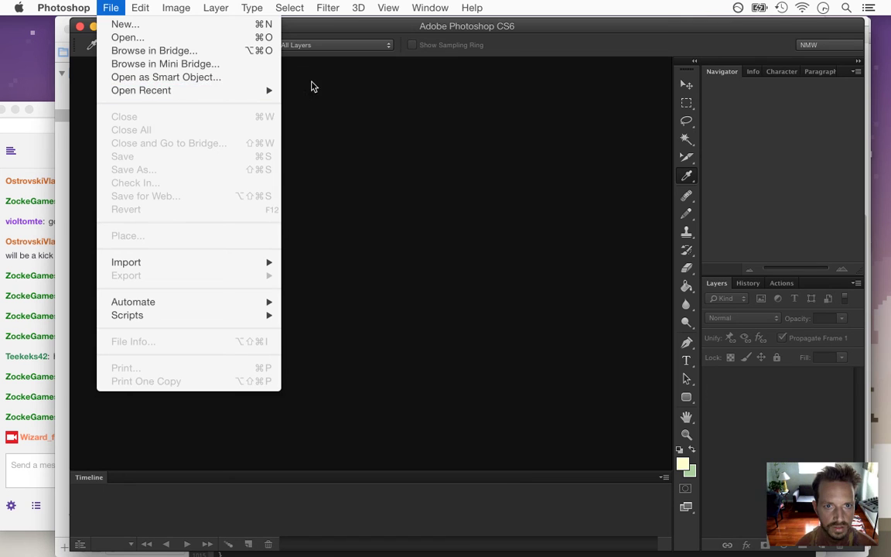
mouse_move(272, 91)
left_click(333, 91)
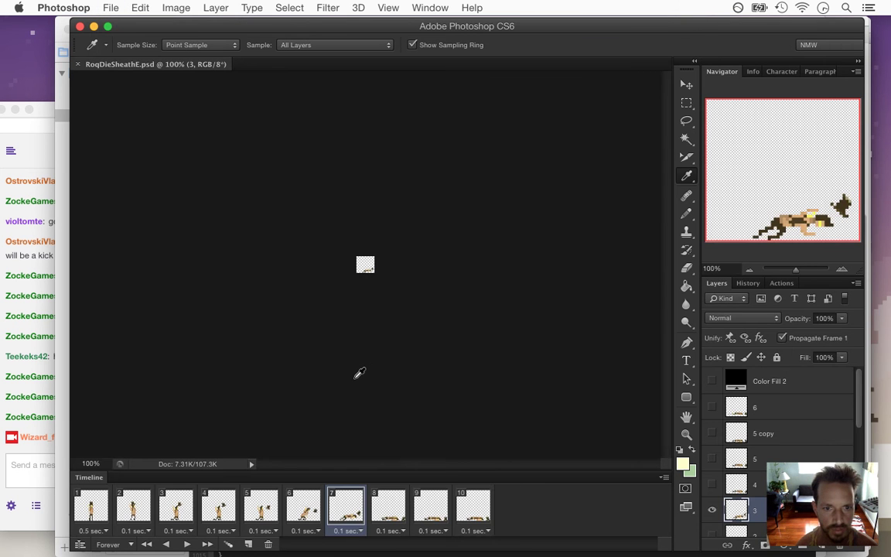
left_click(87, 505)
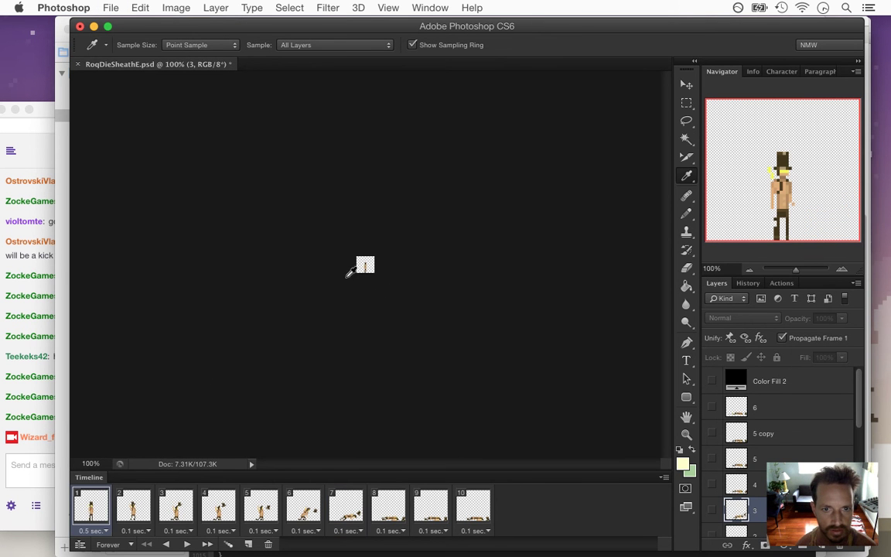
left_click_drag(368, 266, 511, 294)
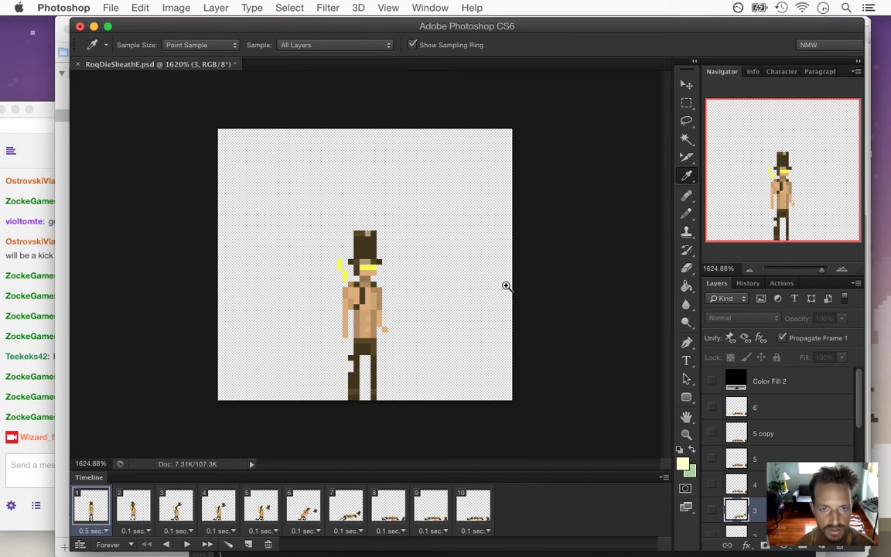
Save a copy of the document as TeleportField.psd in the Common folder inside Sprites.
left_click(111, 8)
left_click(183, 168)
left_click(443, 111)
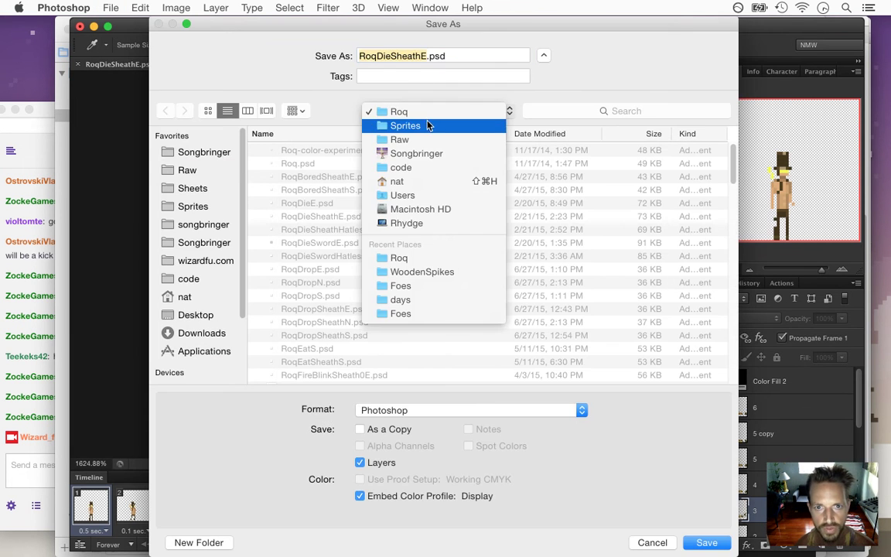
left_click(424, 124)
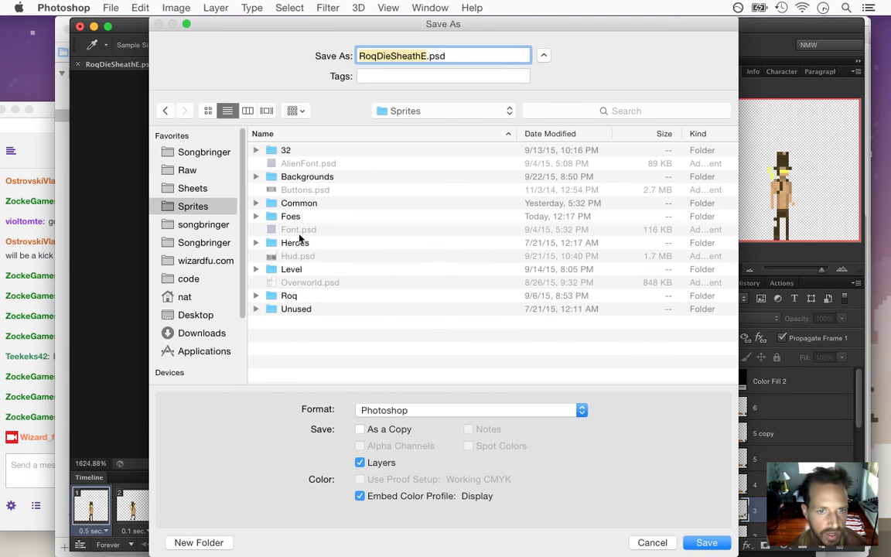
double_click(308, 204)
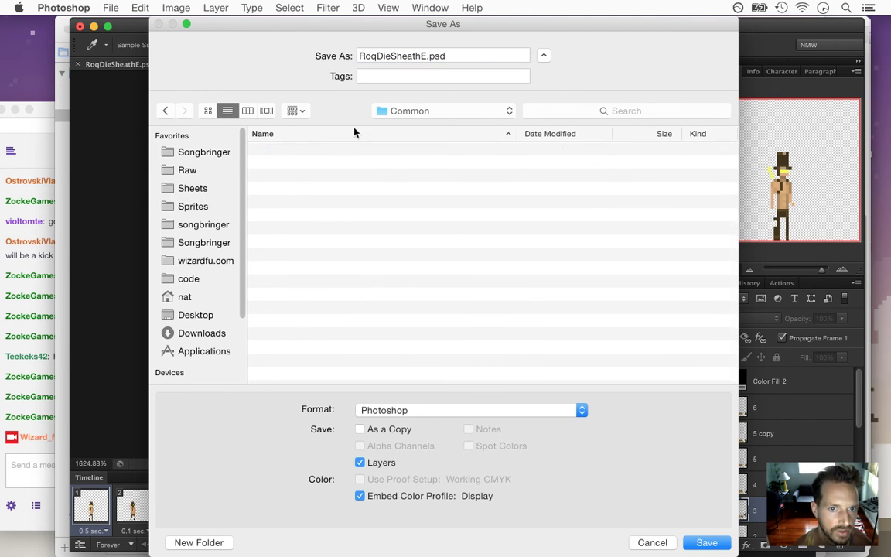
left_click(424, 56)
double_click(424, 56)
type("TeleportFie")
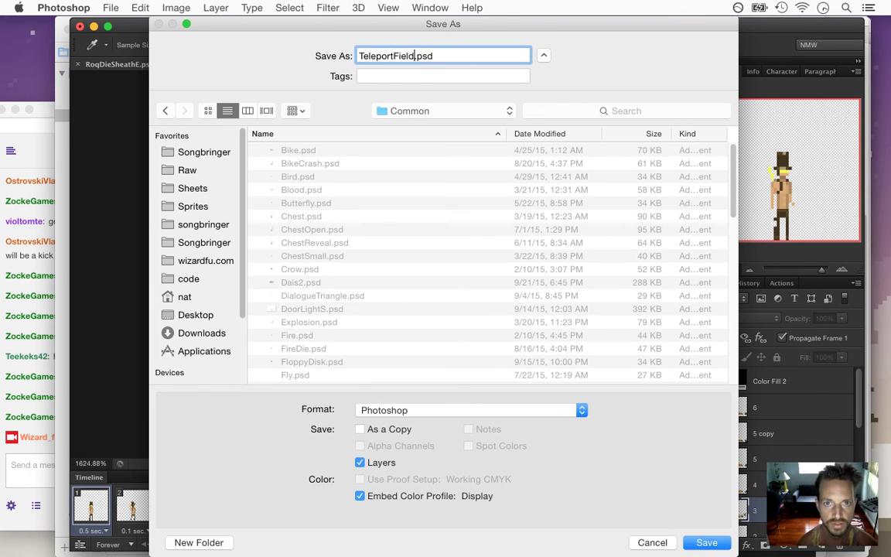
type("ld")
key("Return")
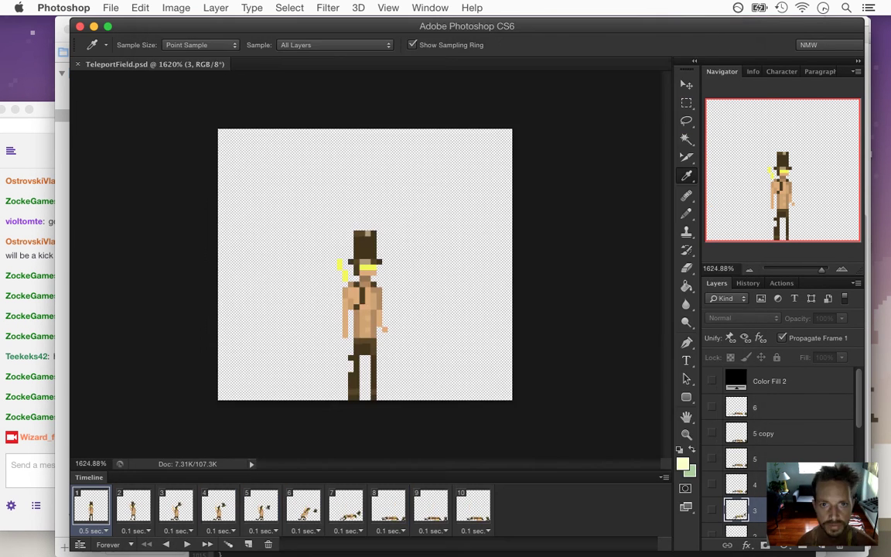
Delete animation frames 2 to 10, keeping only the first frame with the standing figure.
left_click(462, 497)
left_click(268, 544)
left_click(268, 544)
left_click(268, 544)
left_click(268, 544)
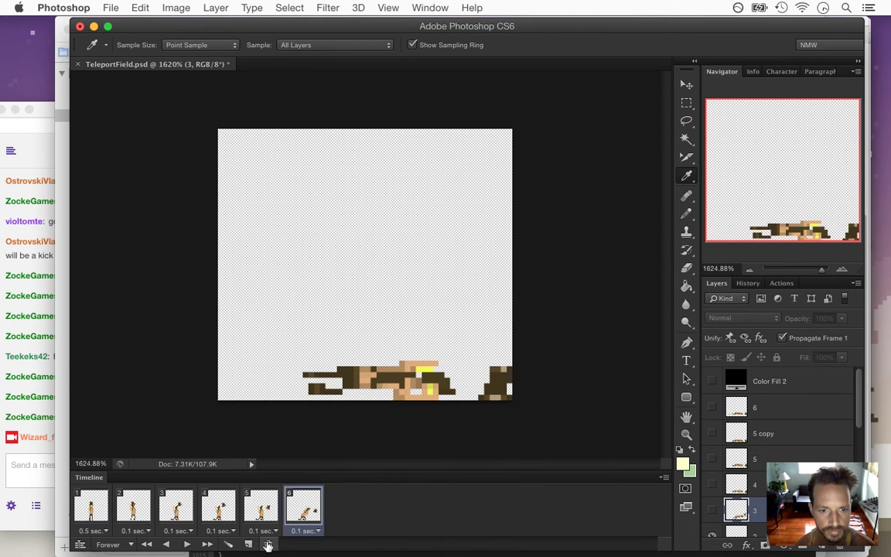
left_click(268, 544)
left_click(268, 543)
left_click(268, 543)
left_click(268, 544)
left_click(268, 544)
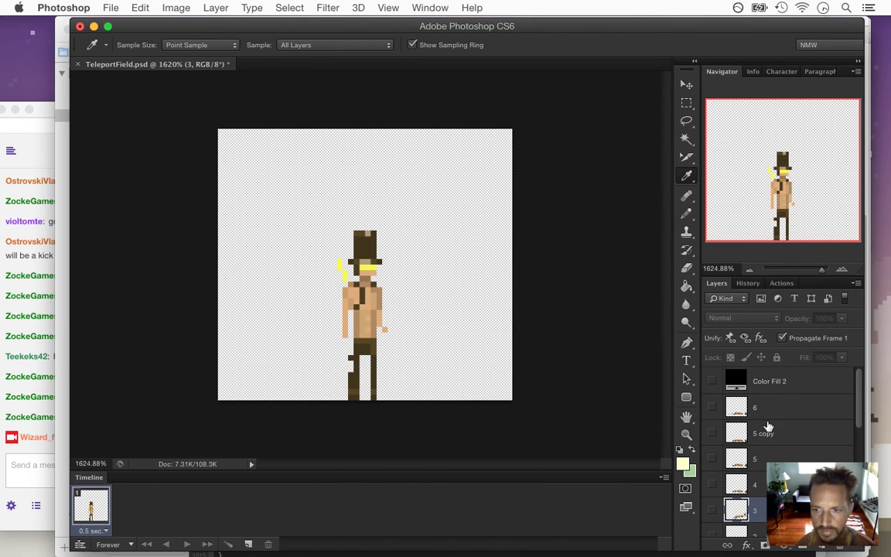
Delete the numbered sprite layers from layer 6 downward, keeping Layer 1 with the standing figure.
left_click(803, 412)
left_click(842, 545)
left_click(842, 546)
left_click(842, 546)
left_click(842, 546)
left_click(842, 545)
left_click(841, 545)
left_click(841, 546)
left_click(841, 546)
left_click(842, 545)
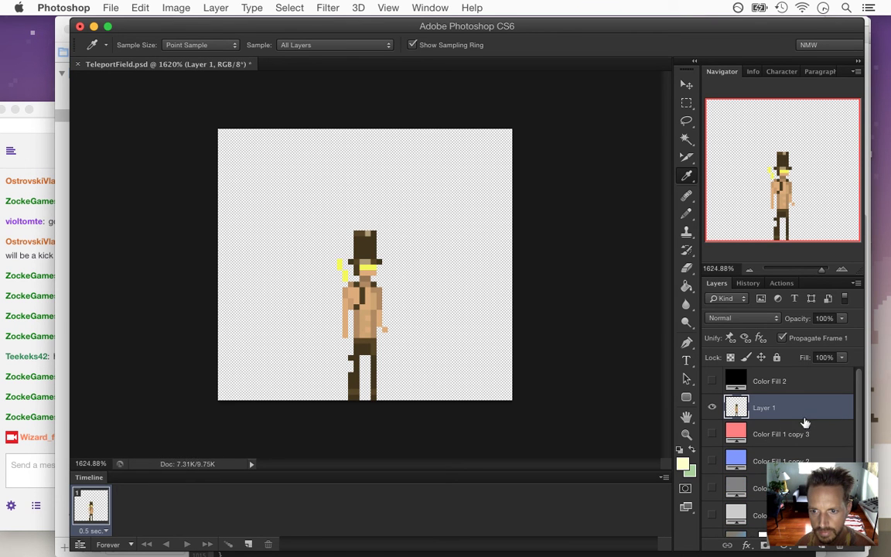
Delete the surplus color fill layers, including Color Fill 2, keeping only the gray Color Fill 1 copy 4.
left_click(810, 435)
left_click(841, 546)
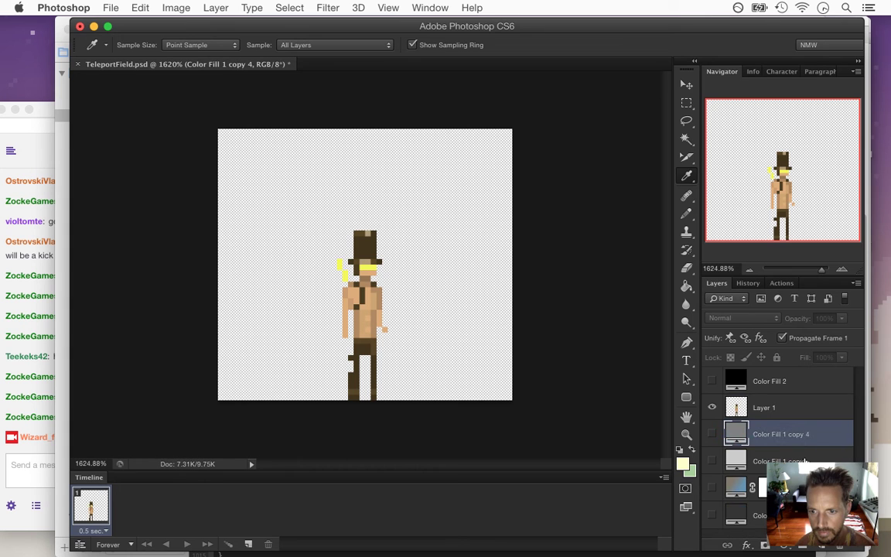
left_click(841, 545)
left_click(842, 546)
left_click(841, 546)
left_click(841, 545)
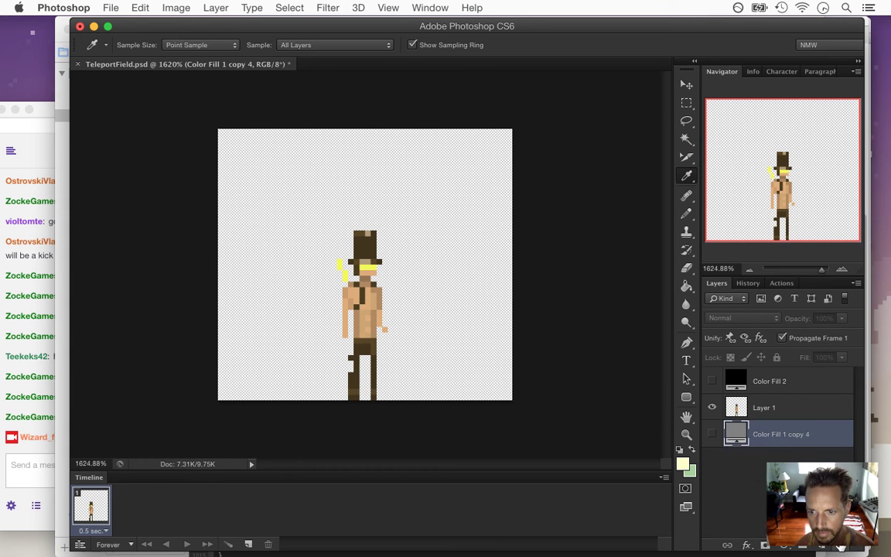
left_click(787, 380)
left_click(842, 545)
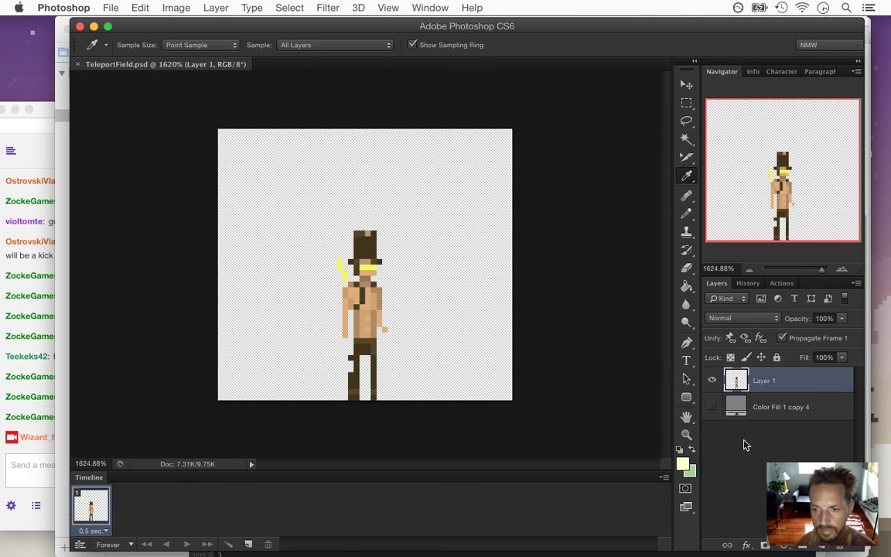
Add a new empty layer directly beneath Layer 1 and set the foreground color to dark 292126.
left_click(828, 546)
left_click_drag(741, 377, 742, 417)
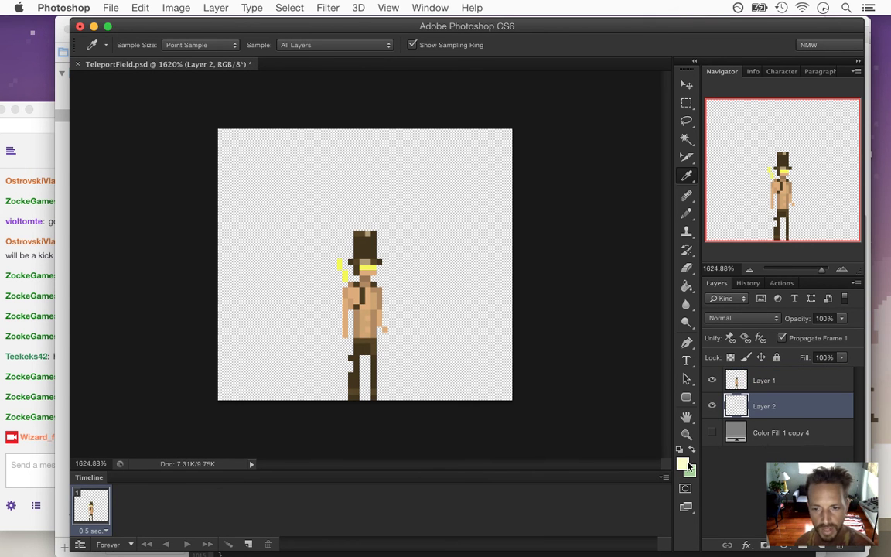
left_click(683, 465)
left_click(665, 379)
left_click_drag(665, 379, 665, 400)
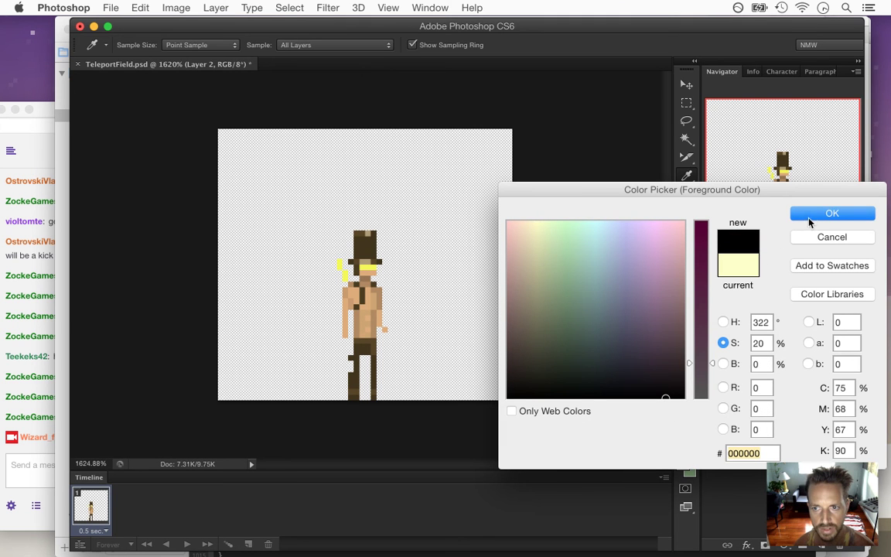
left_click(723, 363)
left_click_drag(714, 396, 722, 364)
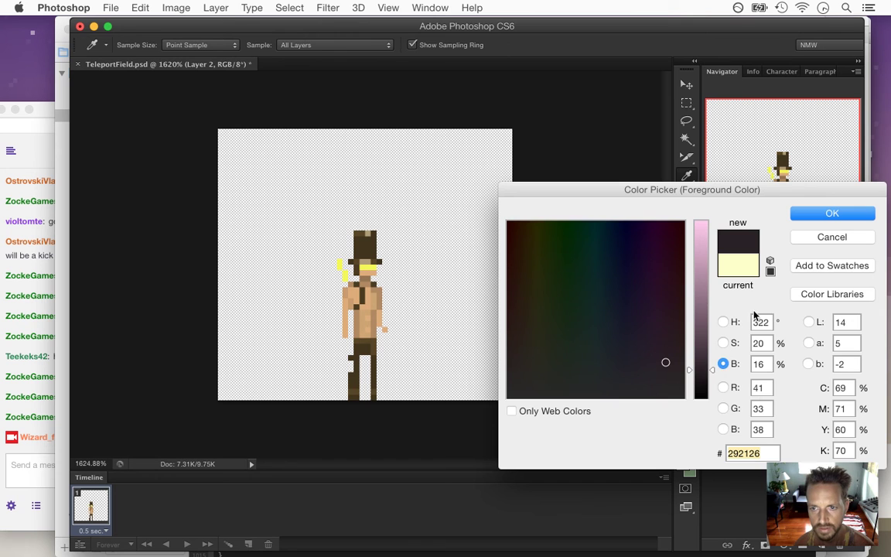
left_click(831, 213)
Draw a one-pixel dark oval outline around the standing figure with the Pencil tool on Layer 2, open at its base.
key("b")
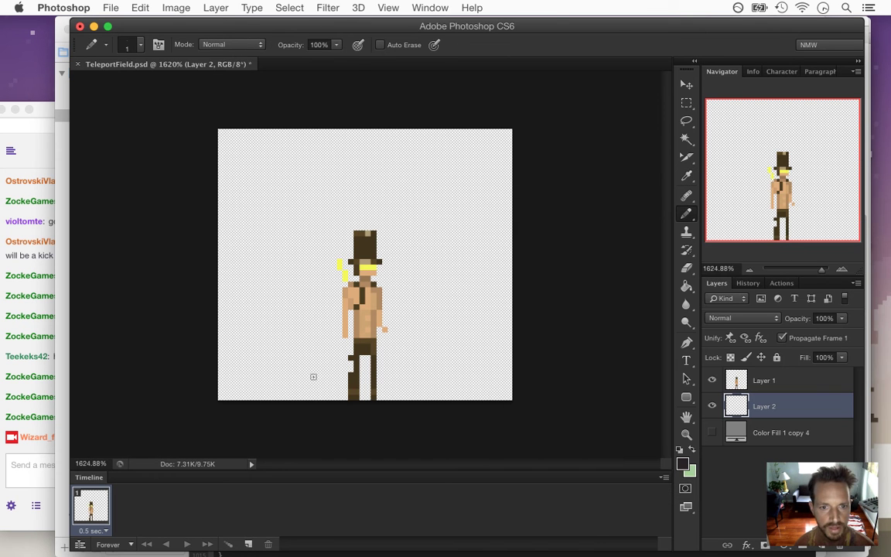
mouse_move(318, 397)
left_mouse_down()
mouse_move(295, 380)
mouse_move(285, 353)
mouse_move(295, 280)
mouse_move(292, 217)
left_mouse_up()
key("super+z")
mouse_move(329, 399)
left_mouse_down()
mouse_move(306, 352)
mouse_move(302, 242)
mouse_move(344, 195)
mouse_move(366, 191)
mouse_move(398, 206)
mouse_move(426, 254)
mouse_move(430, 307)
mouse_move(403, 399)
left_mouse_up()
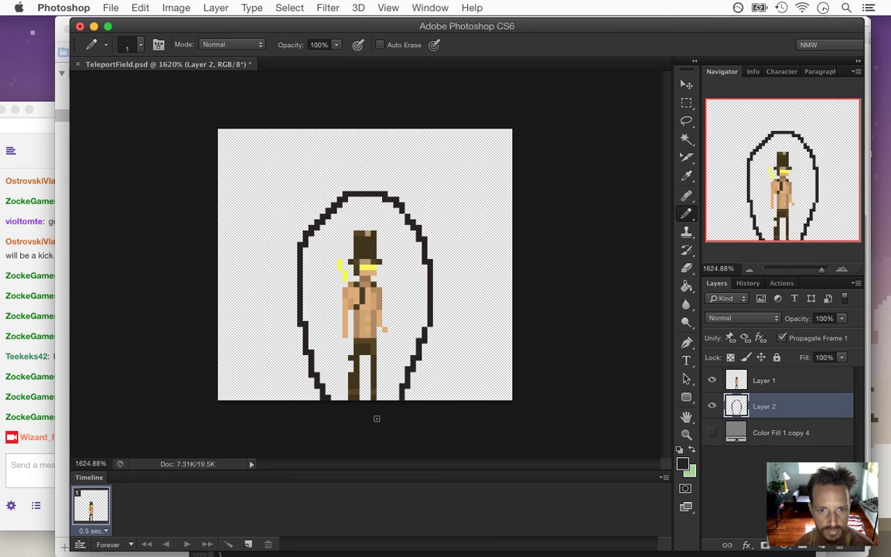
Fill the oval outline on Layer 2 with the dark foreground color and smooth its stepped side edges with the Eraser.
key("g")
left_click(394, 375)
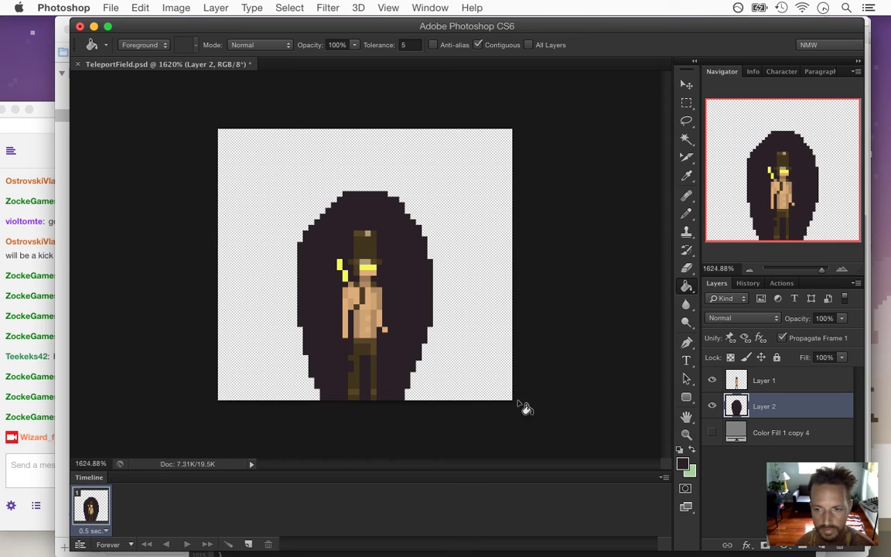
key("e")
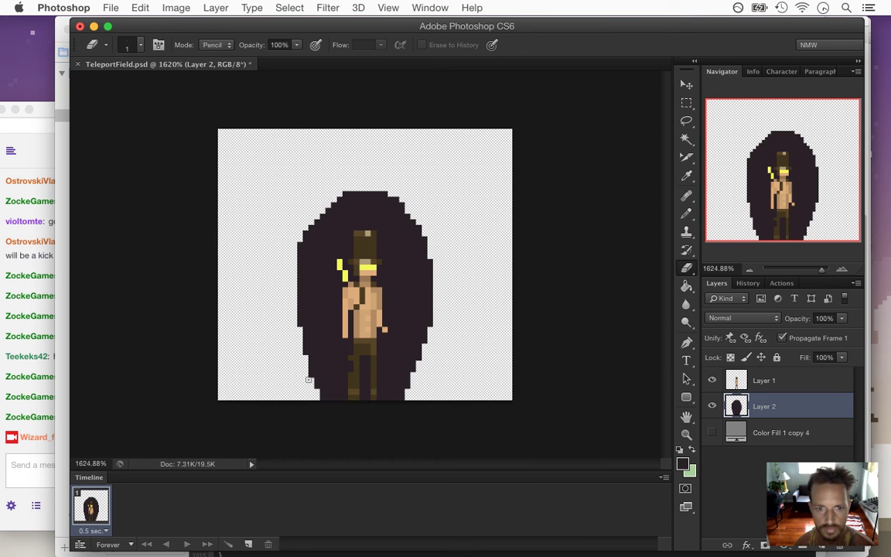
left_click_drag(323, 393, 307, 370)
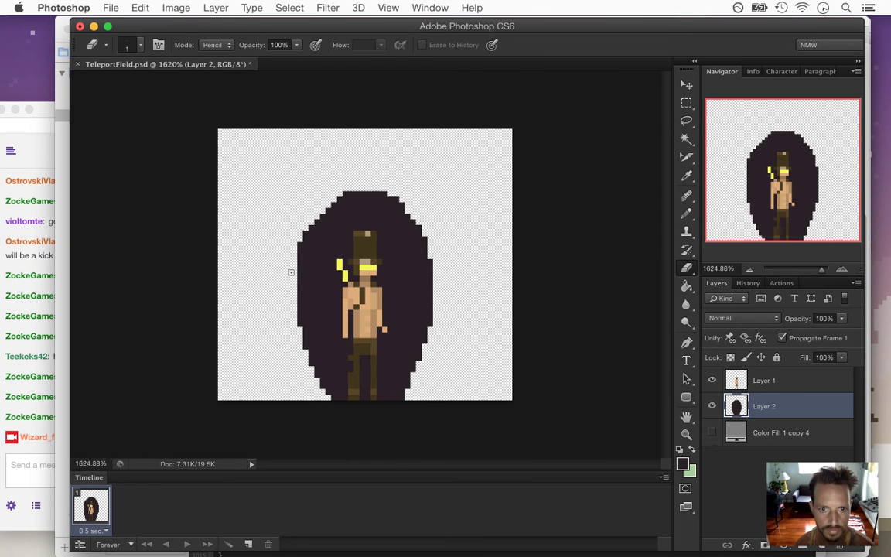
left_click_drag(304, 242, 297, 274)
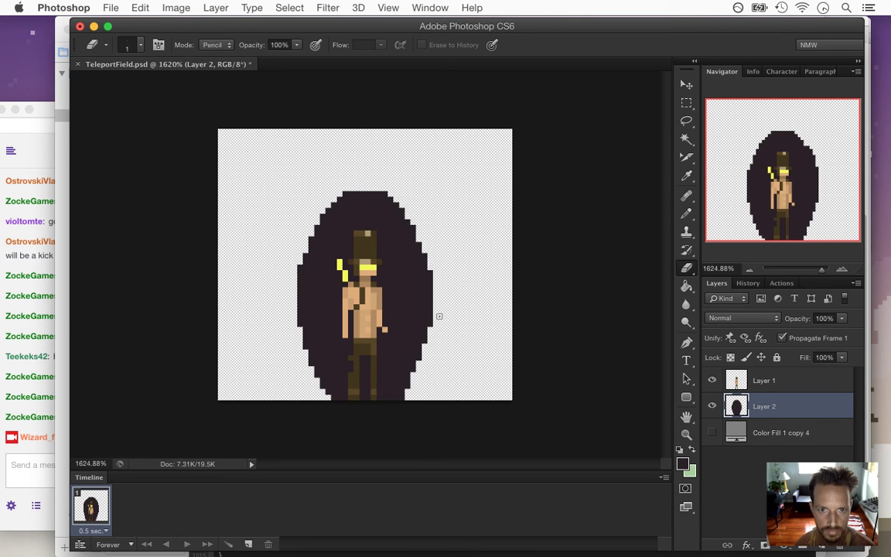
left_click_drag(434, 266, 431, 292)
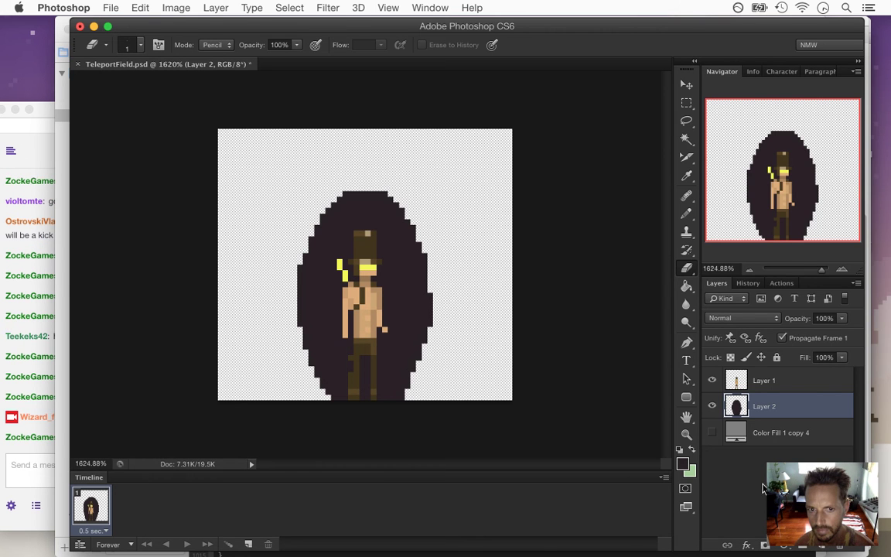
Set the foreground color to a muted mauve, keeping hue 322° and saturation 20%.
left_click(686, 467)
left_click(701, 308)
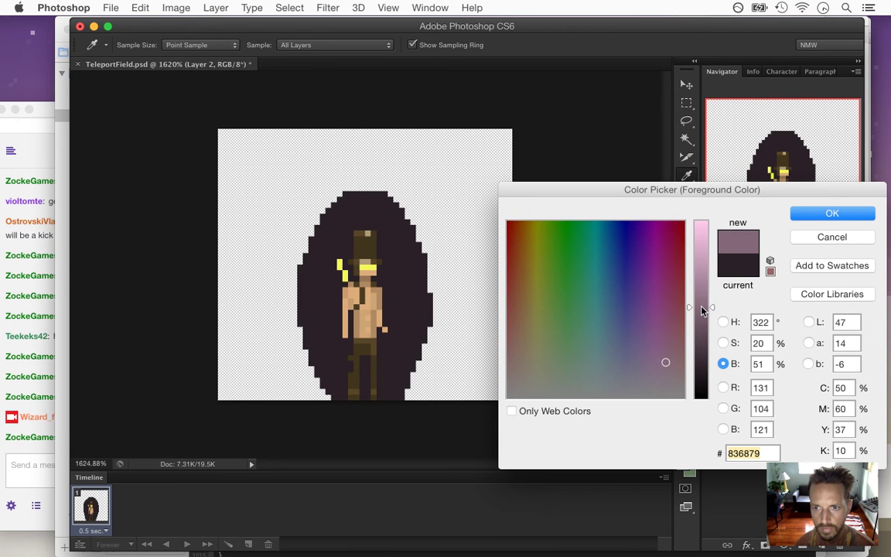
left_click_drag(702, 308, 704, 246)
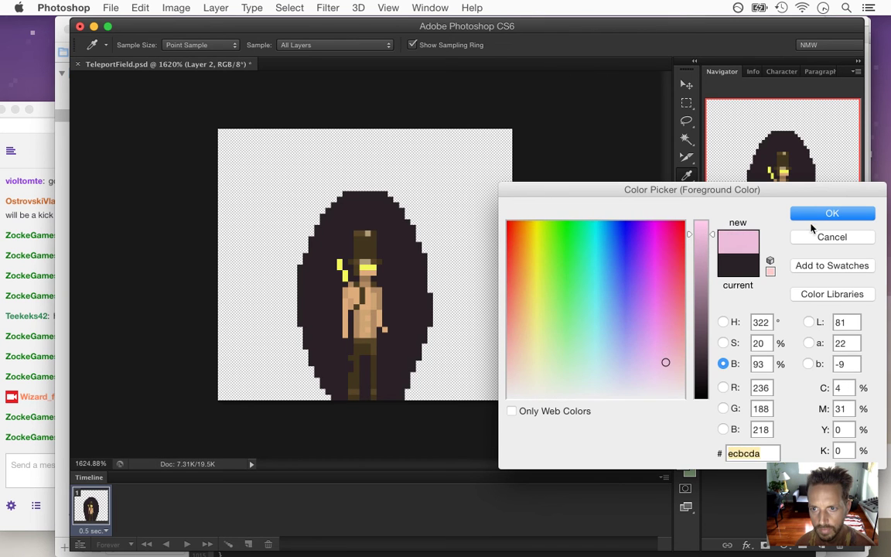
left_click(811, 235)
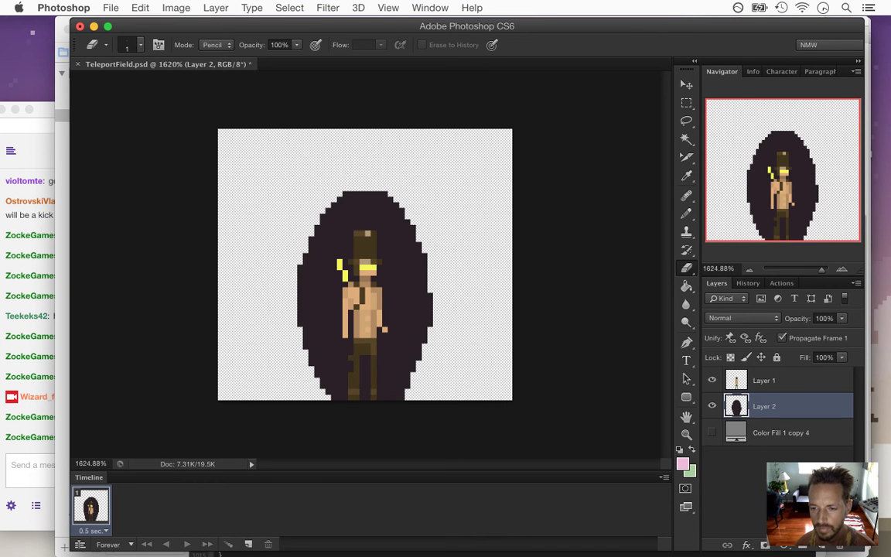
left_click(682, 464)
left_click_drag(704, 237, 705, 313)
left_click(806, 214)
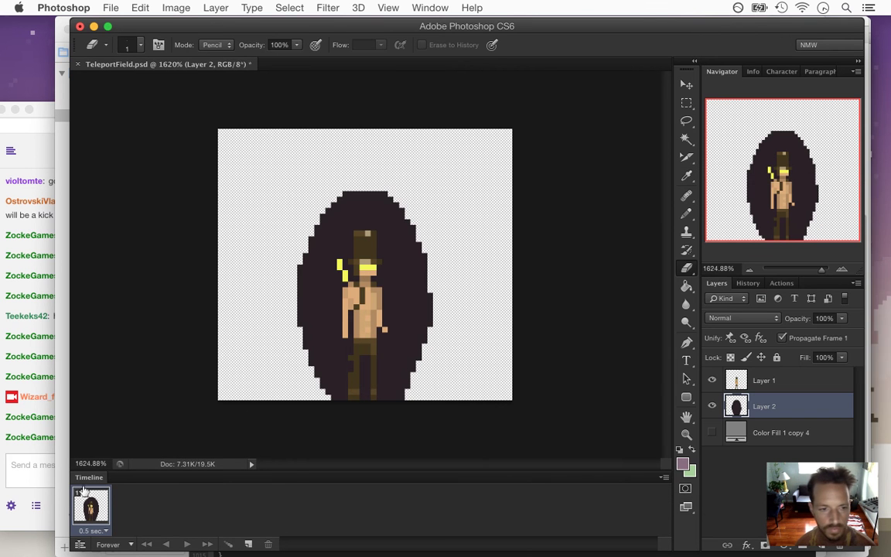
Switch to the Twitch chat window in Safari, read the newest viewer messages, and return to Photoshop.
left_click(35, 410)
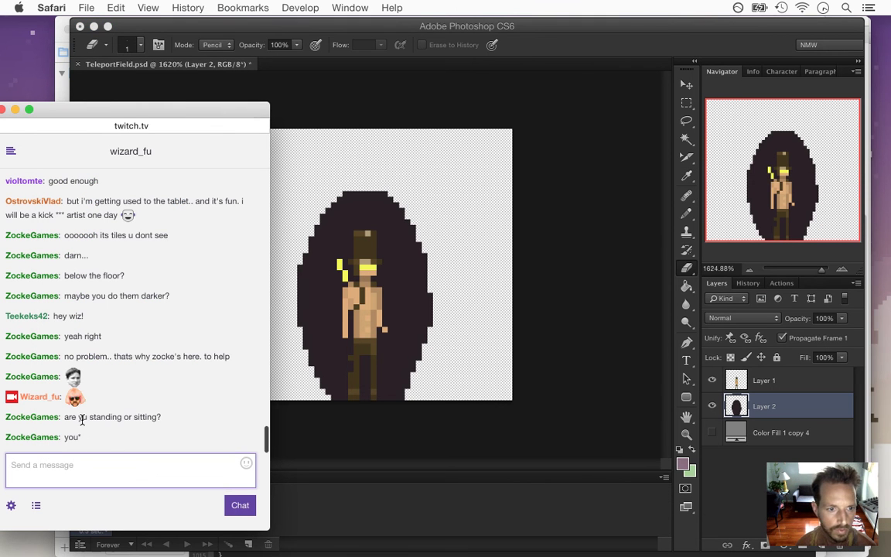
left_click_drag(89, 417, 122, 417)
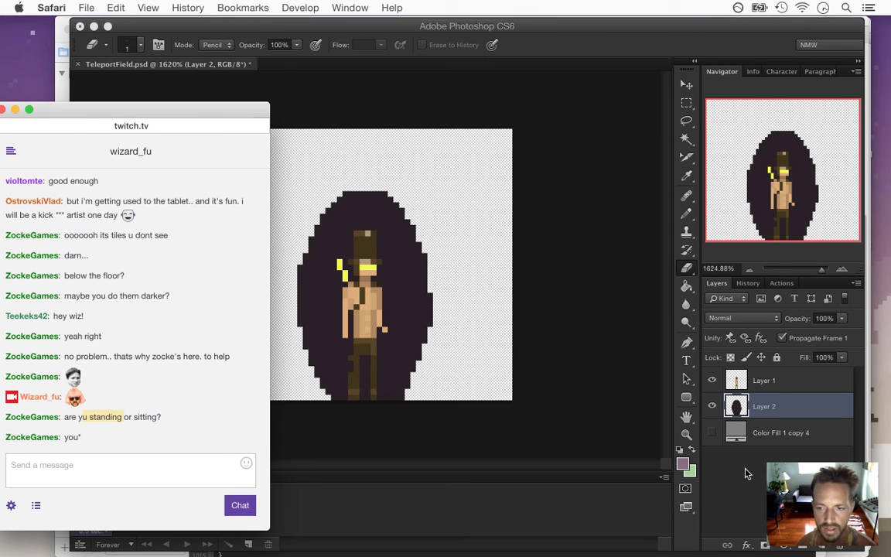
left_click(671, 426)
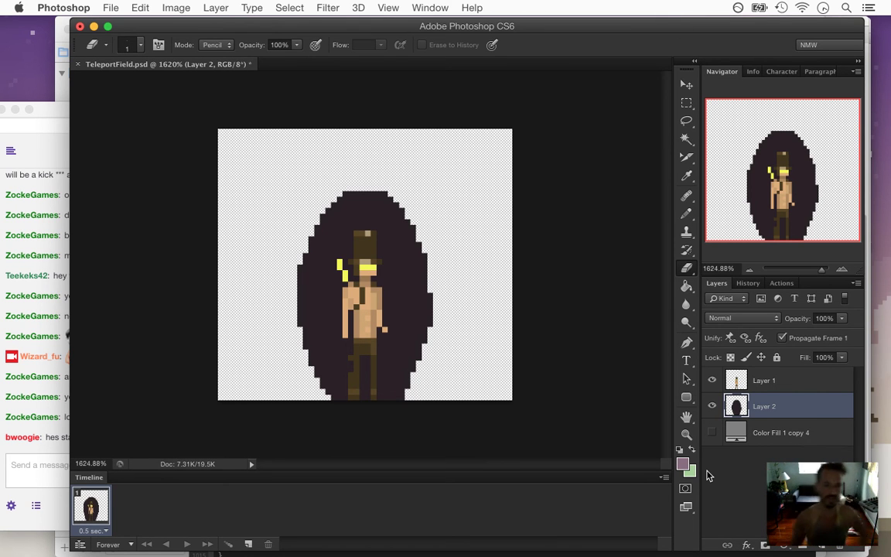
left_click(68, 454)
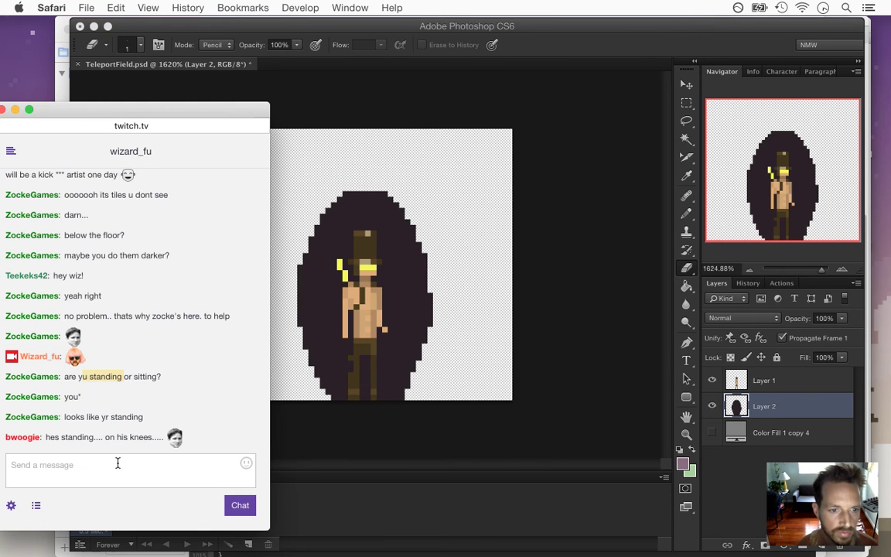
left_click(73, 437)
left_click_drag(104, 437, 118, 437)
left_click(644, 61)
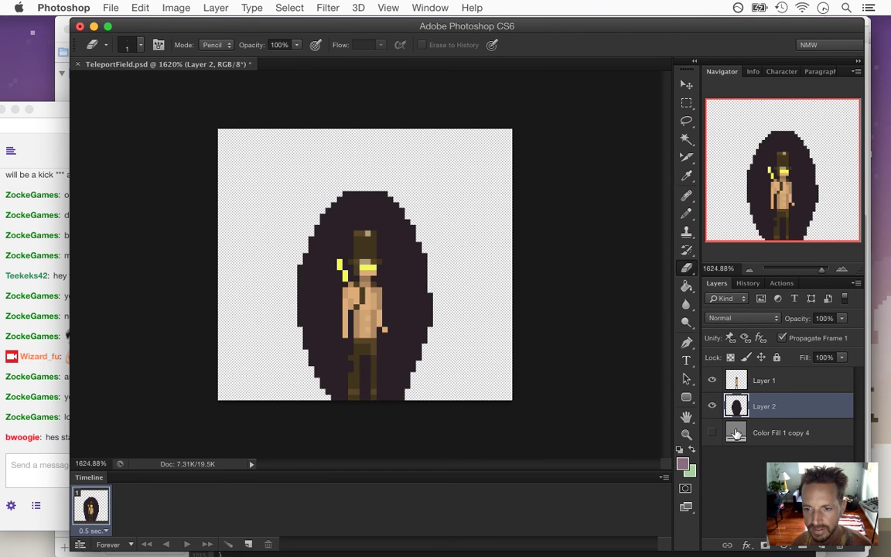
Brighten the foreground color to a dusty pink and add a new empty layer directly beneath Layer 2.
left_click(684, 465)
left_click_drag(700, 302, 701, 258)
left_click(809, 219)
key("e")
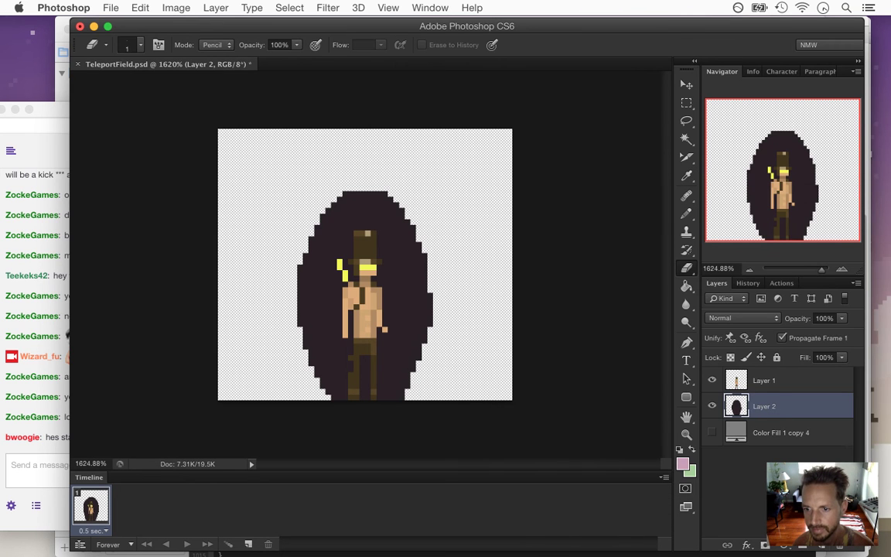
key("super+shift+alt+n")
key("super+bracketleft")
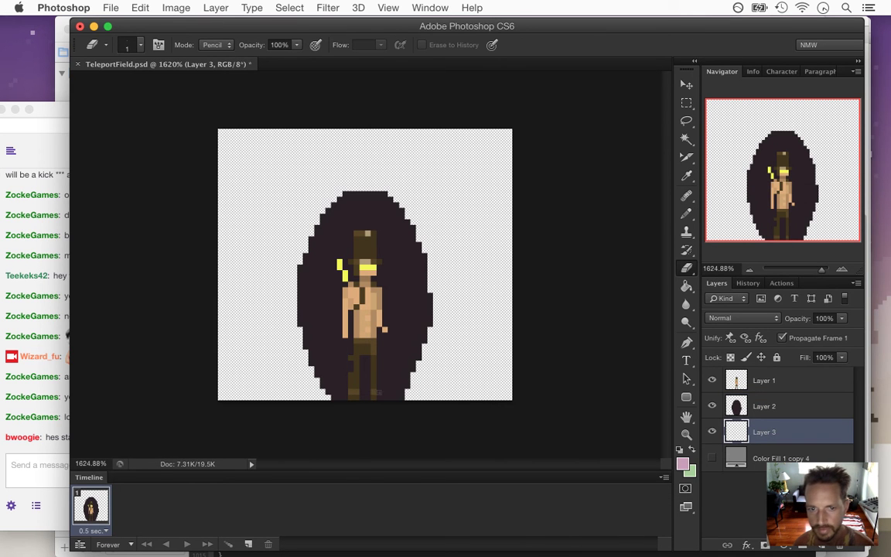
Draw a one-pixel pink ribbon spiraling around the dark oval on Layer 3 with the Pencil tool.
key("b")
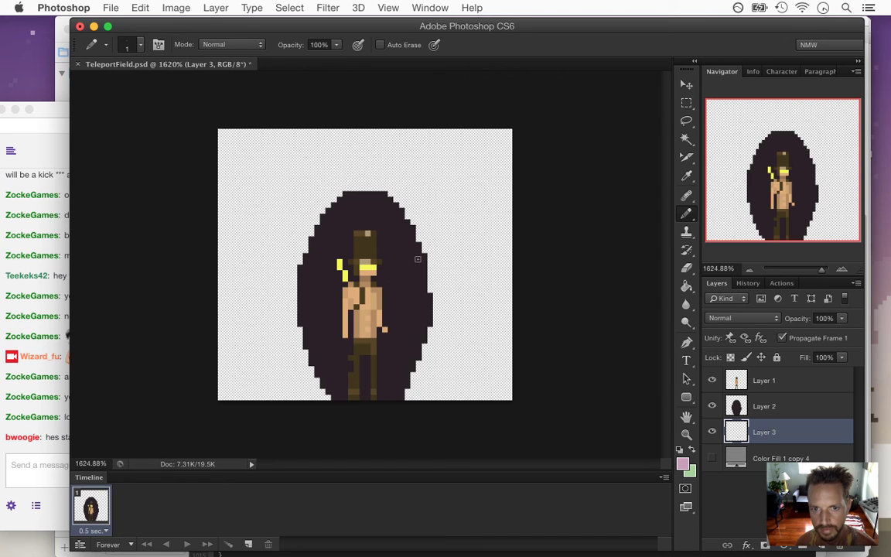
left_click_drag(434, 210, 429, 259)
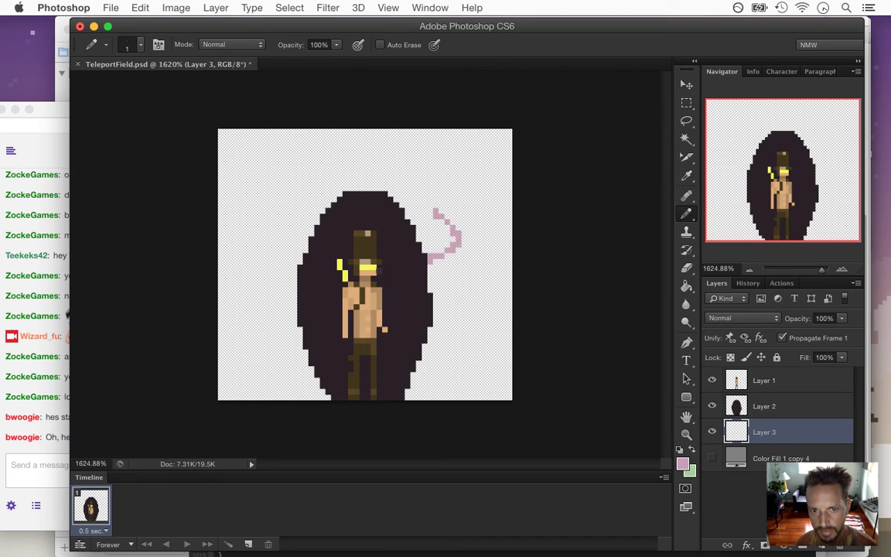
mouse_move(293, 306)
left_mouse_down()
mouse_move(282, 325)
mouse_move(306, 352)
left_mouse_up()
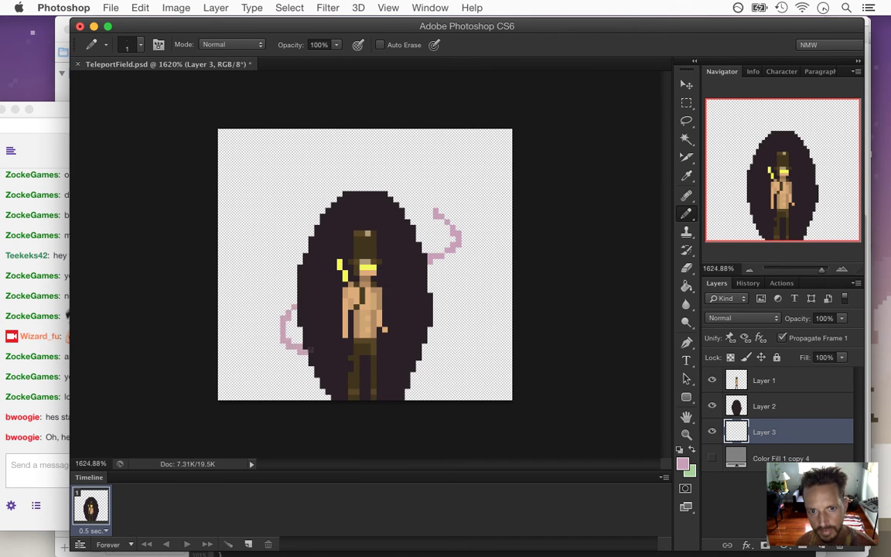
mouse_move(403, 352)
left_mouse_down()
mouse_move(452, 372)
mouse_move(430, 385)
mouse_move(402, 381)
left_mouse_up()
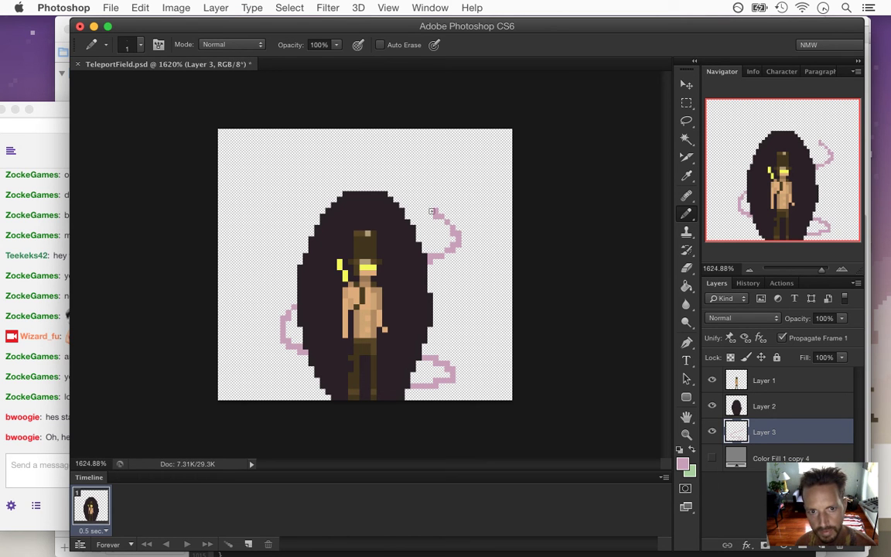
mouse_move(432, 210)
left_mouse_down()
mouse_move(374, 191)
mouse_move(284, 205)
mouse_move(283, 224)
mouse_move(312, 230)
left_mouse_up()
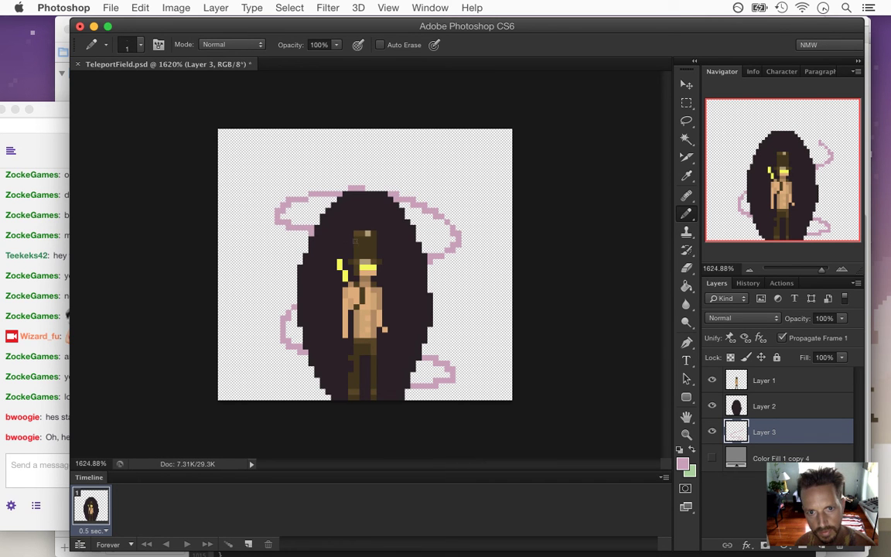
mouse_move(429, 266)
left_mouse_down()
mouse_move(452, 279)
mouse_move(437, 306)
left_mouse_up()
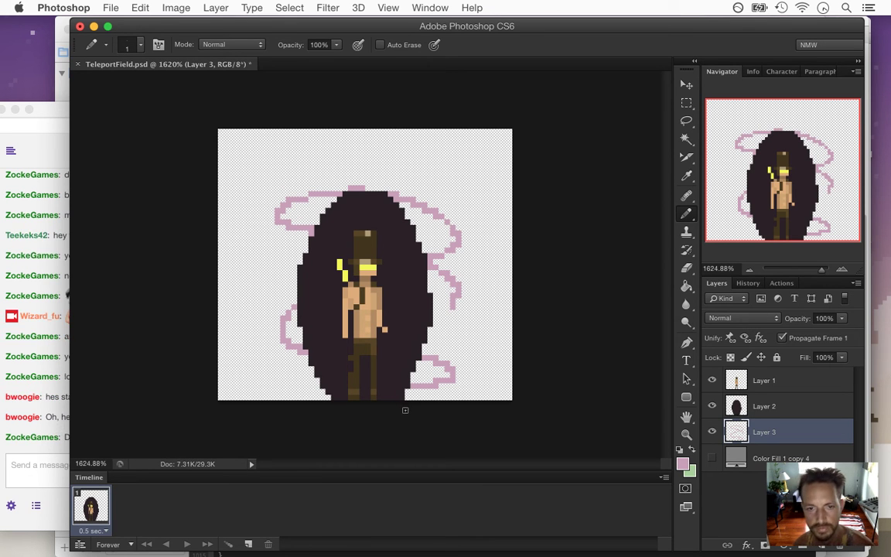
Hide Layer 1 and Layer 2 and erase the stray ribbon tail branching off the crossing point on Layer 3.
left_click(712, 406)
key("e")
left_click(711, 380)
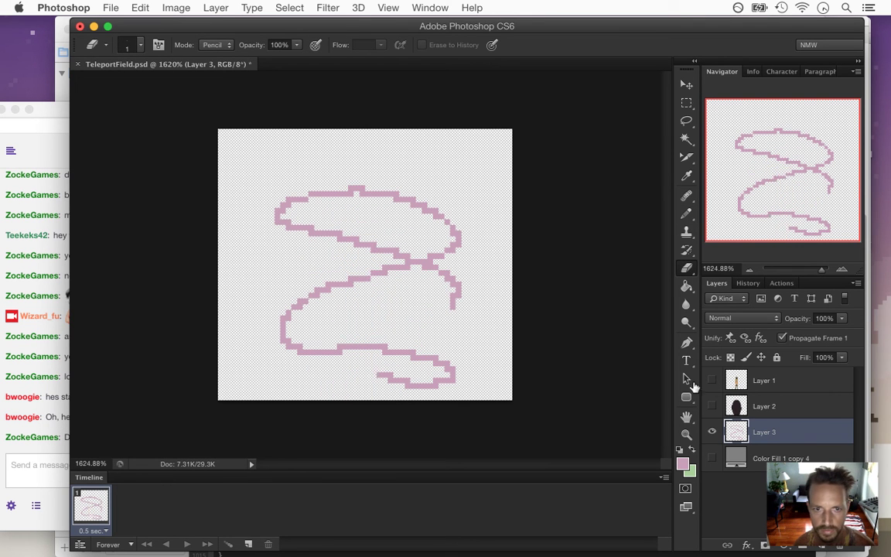
left_click_drag(425, 267, 459, 300)
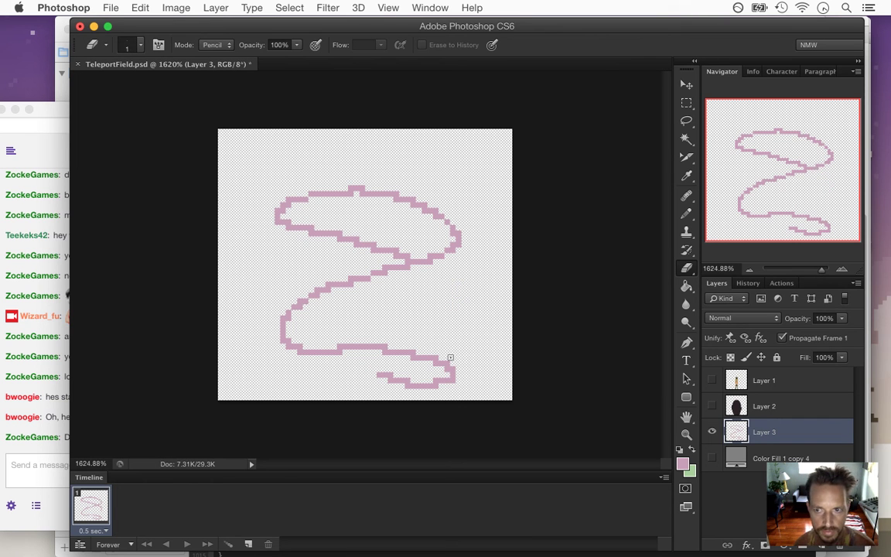
Check the latest viewer messages in the Twitch chat in Safari and return to the Photoshop canvas.
left_click(31, 424)
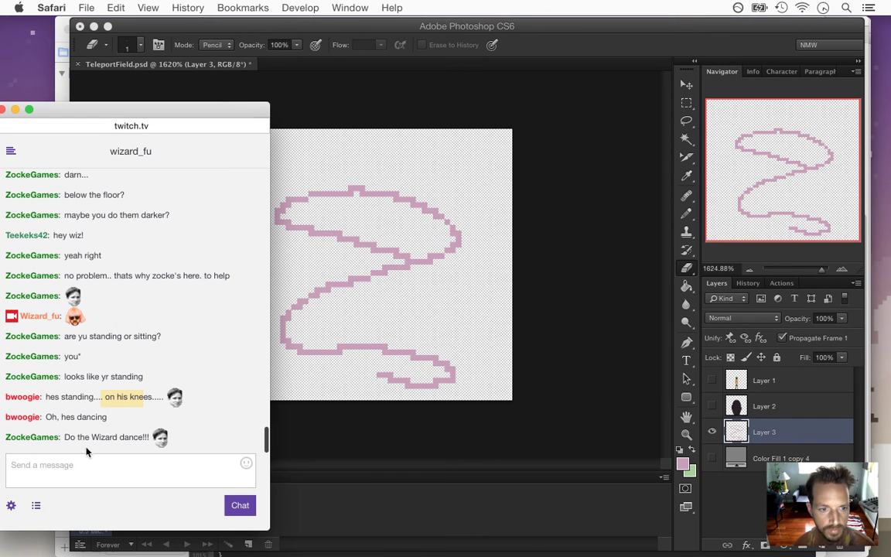
left_click_drag(59, 416, 114, 418)
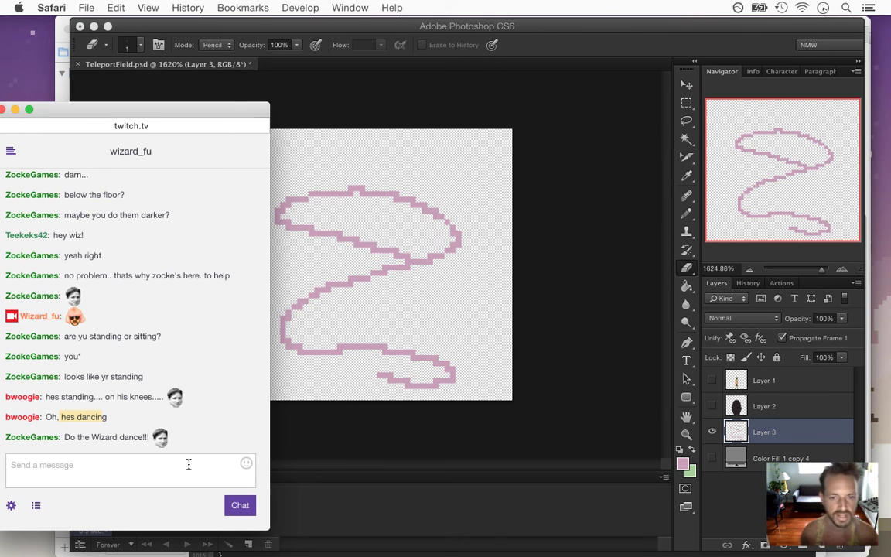
left_click(573, 43)
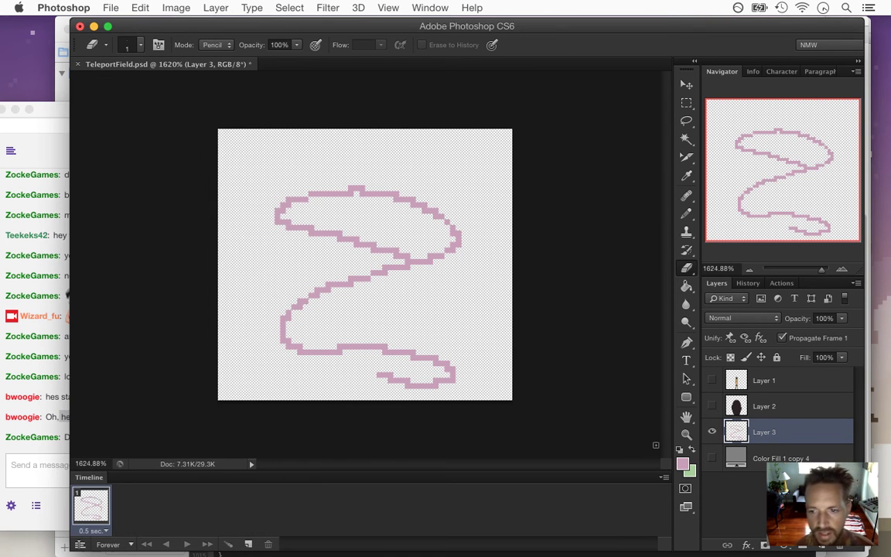
Show Layer 2 again and clear a trial rectangular selection over the ribbon's upper diagonal strand.
left_click(713, 405)
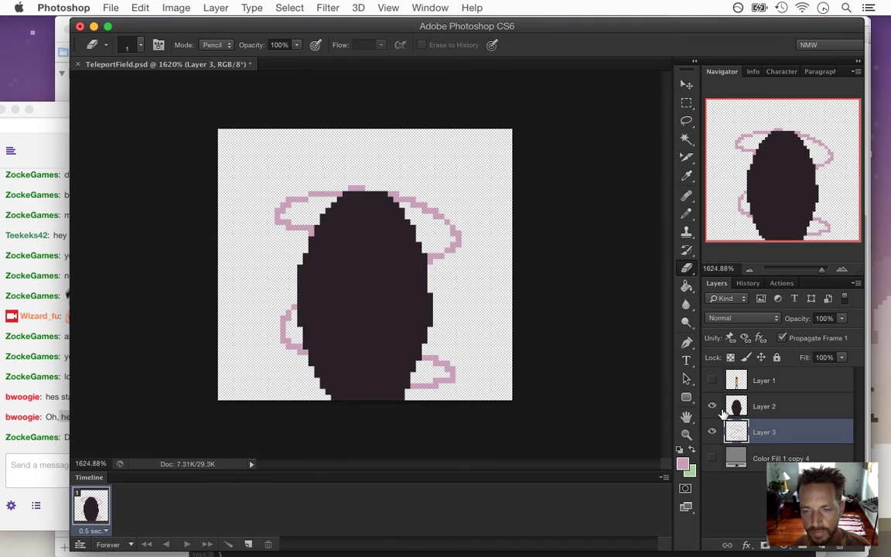
left_click(713, 406)
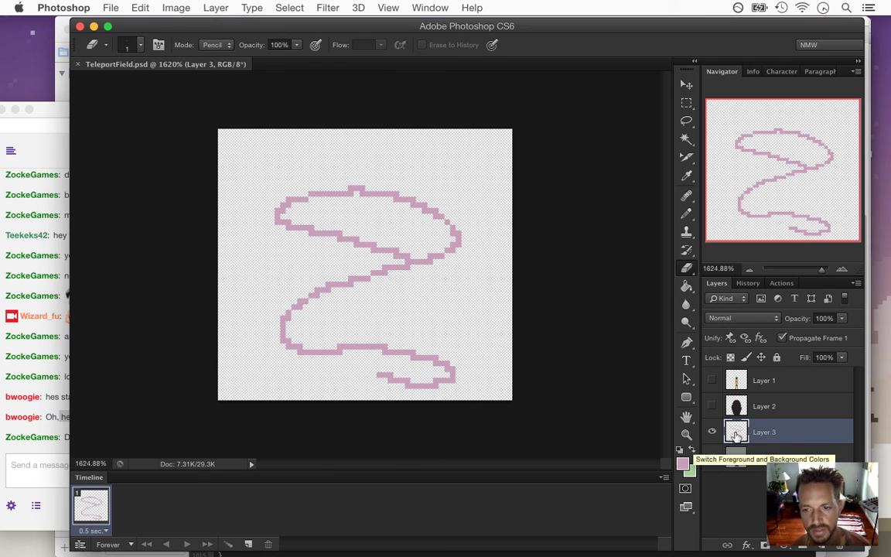
key("m")
left_click_drag(286, 214, 399, 258)
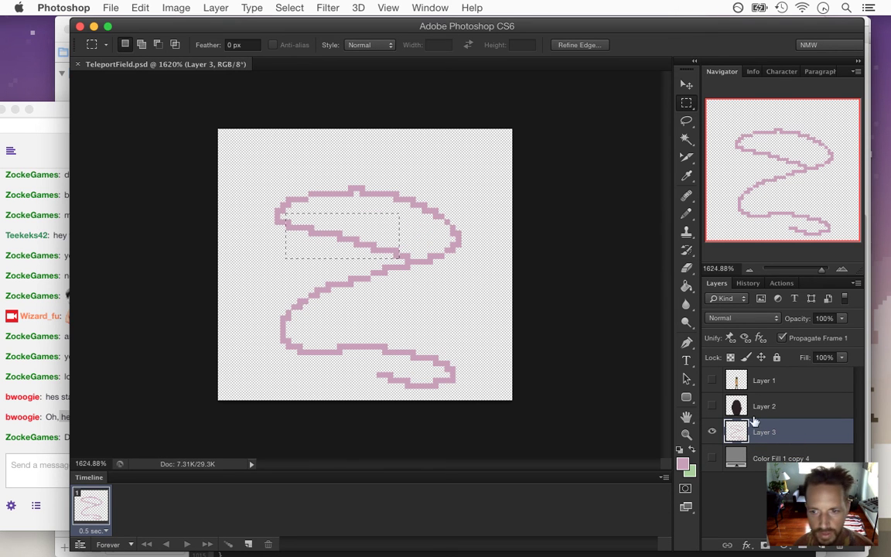
left_click(712, 406)
left_click(386, 235)
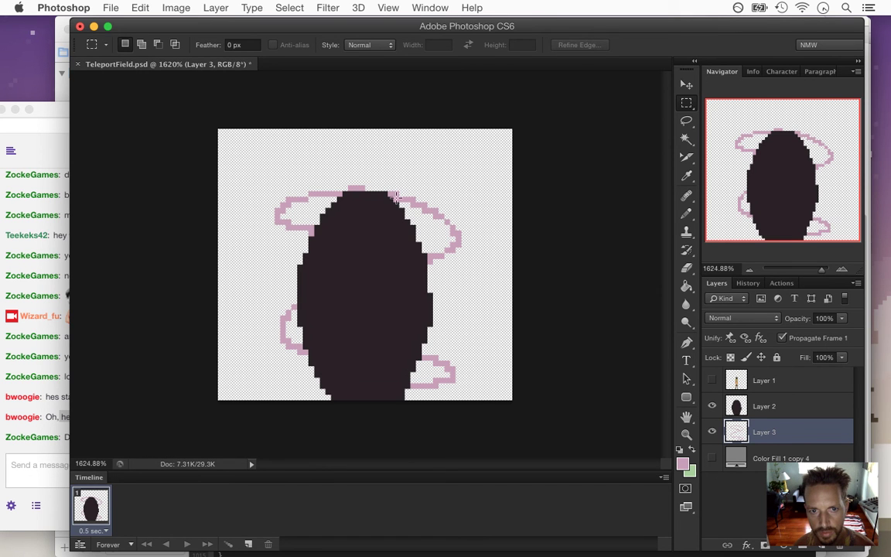
Select the ribbon section crossing the oval's top with the Rectangular Marquee and add a second area across the oval's lower part.
left_click_drag(327, 180, 405, 202)
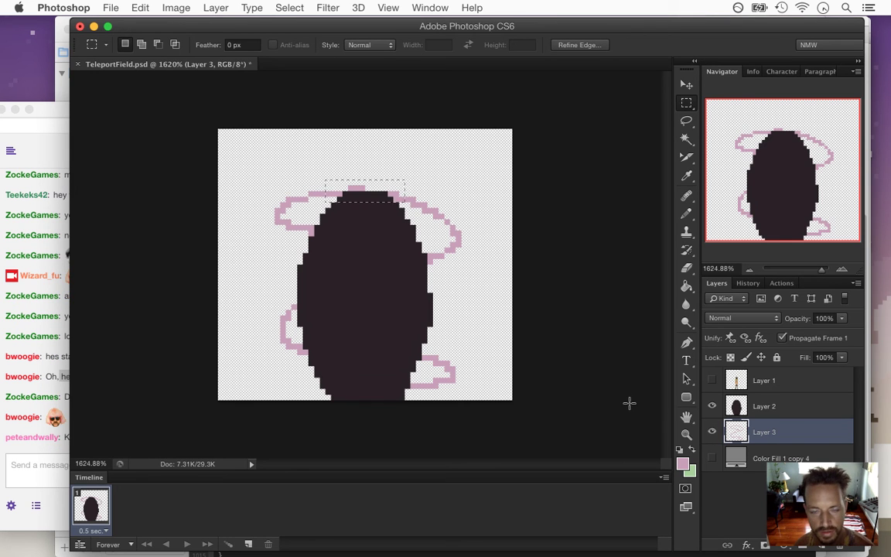
left_click(42, 455)
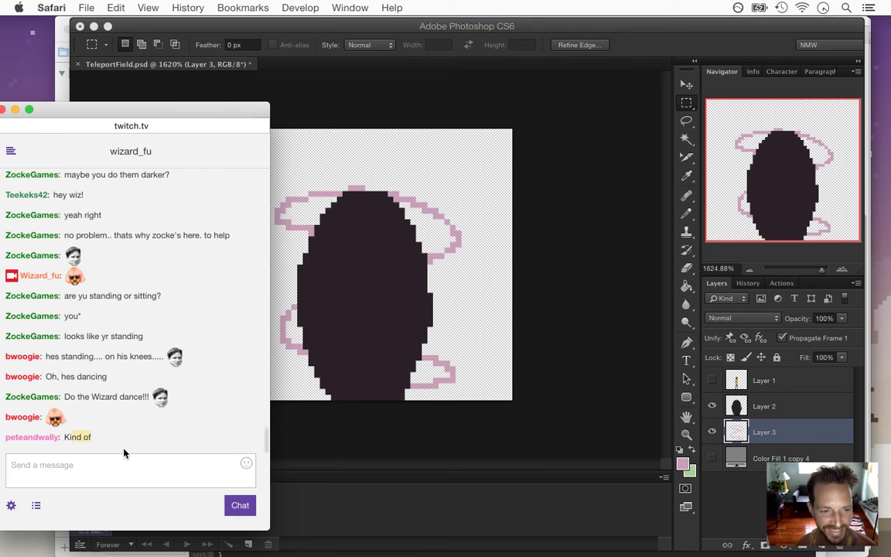
left_click(637, 76)
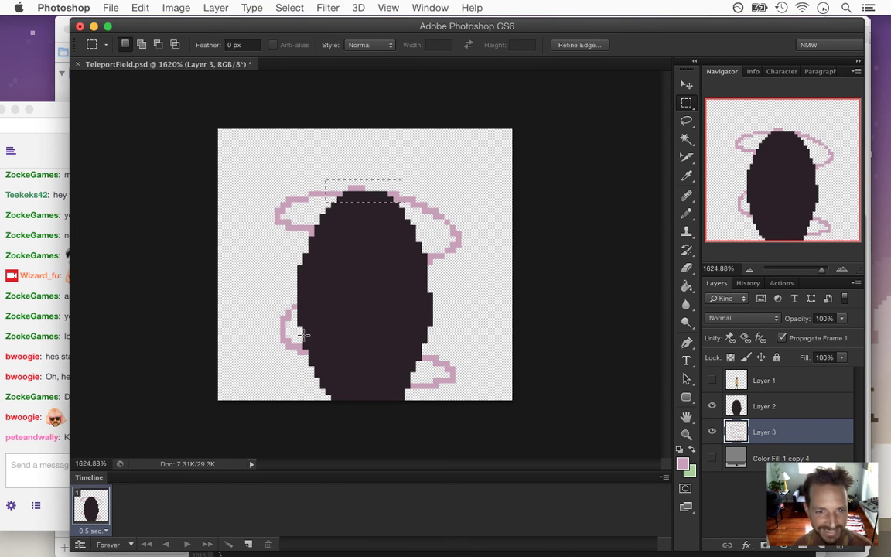
key("shift")
left_click_drag(300, 334, 426, 372)
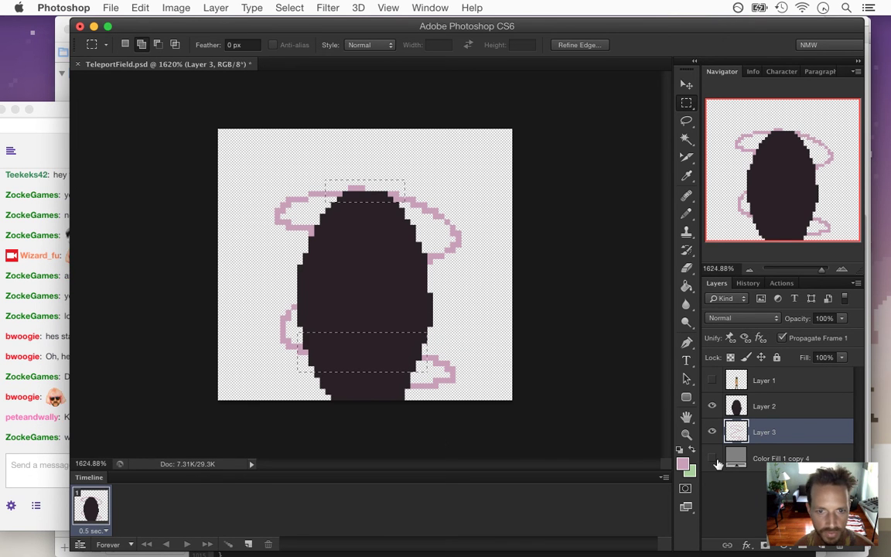
Cut the selected ribbon sections from Layer 3 to a new layer and move that layer above Layer 2.
right_click(805, 427)
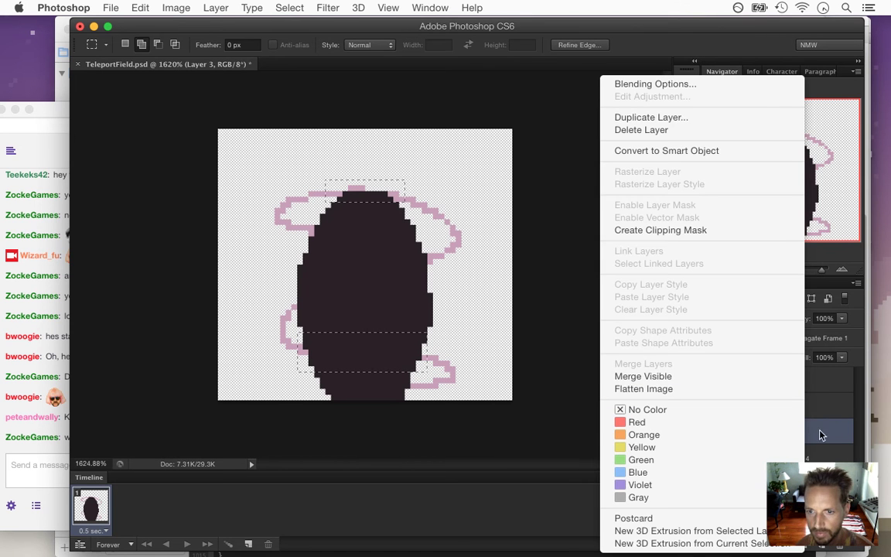
left_click(808, 418)
right_click(385, 198)
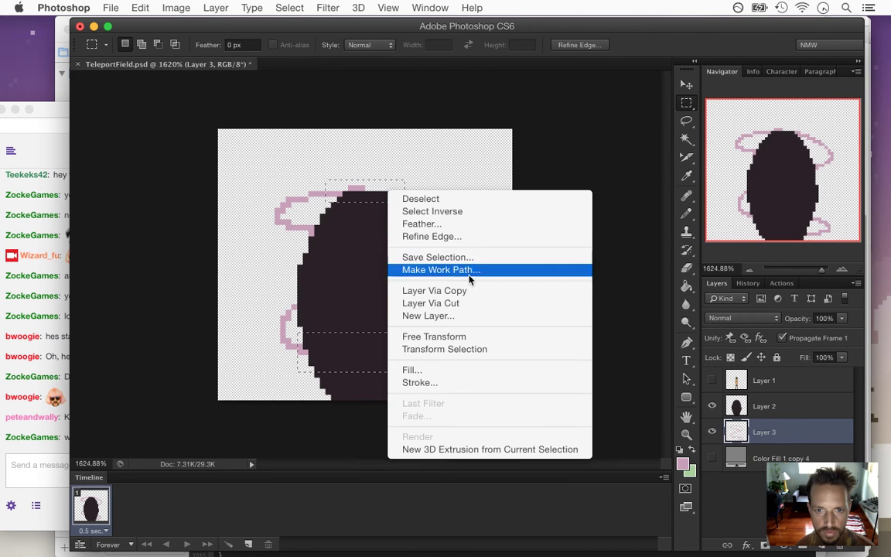
left_click(477, 302)
left_click_drag(754, 432, 746, 394)
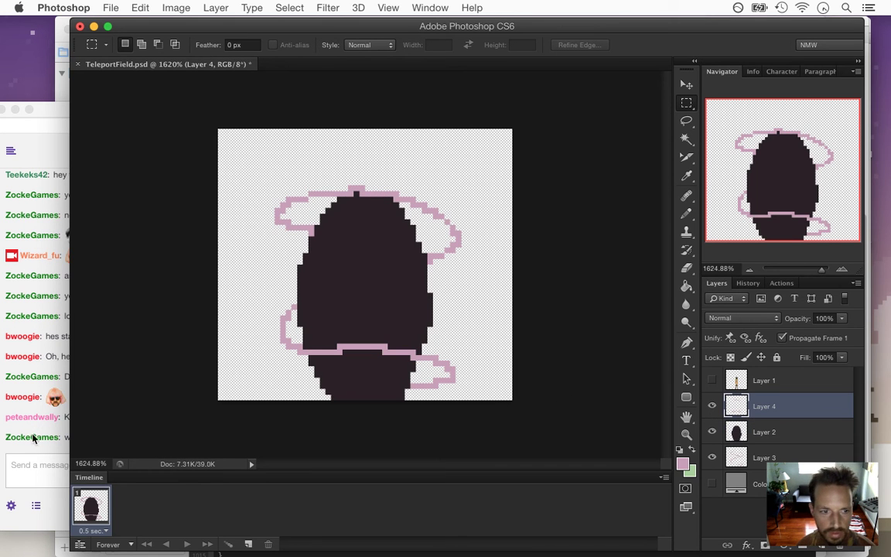
Switch to Safari to read the newest viewer message in the Twitch chat and return to the Photoshop document.
left_click(43, 429)
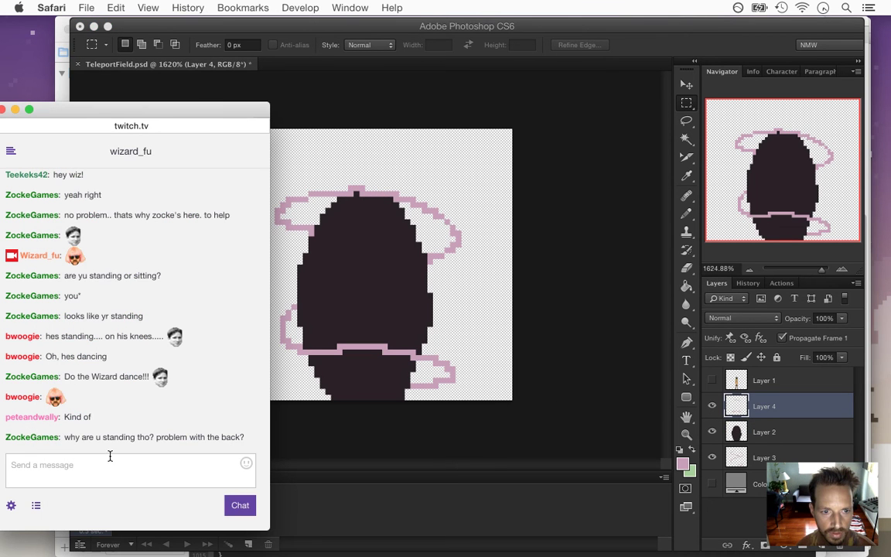
left_click_drag(103, 437, 224, 437)
left_click(201, 437)
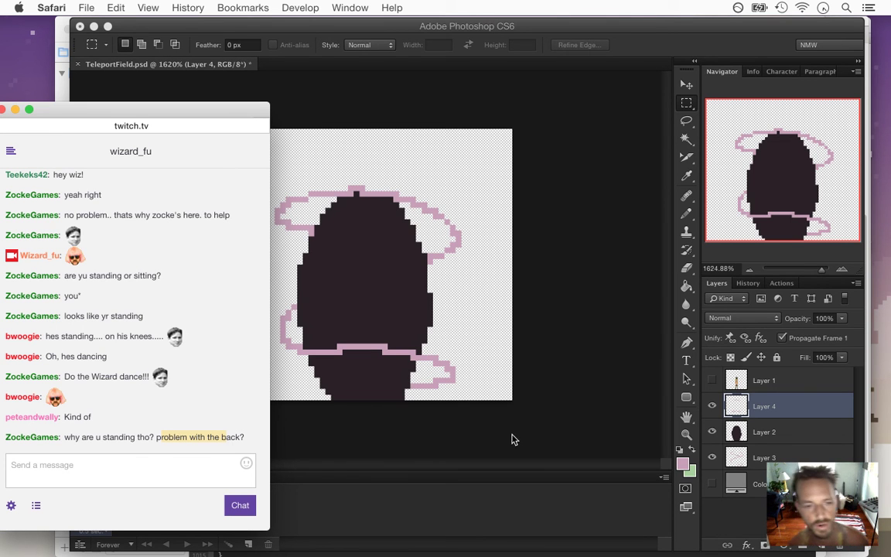
left_click(640, 59)
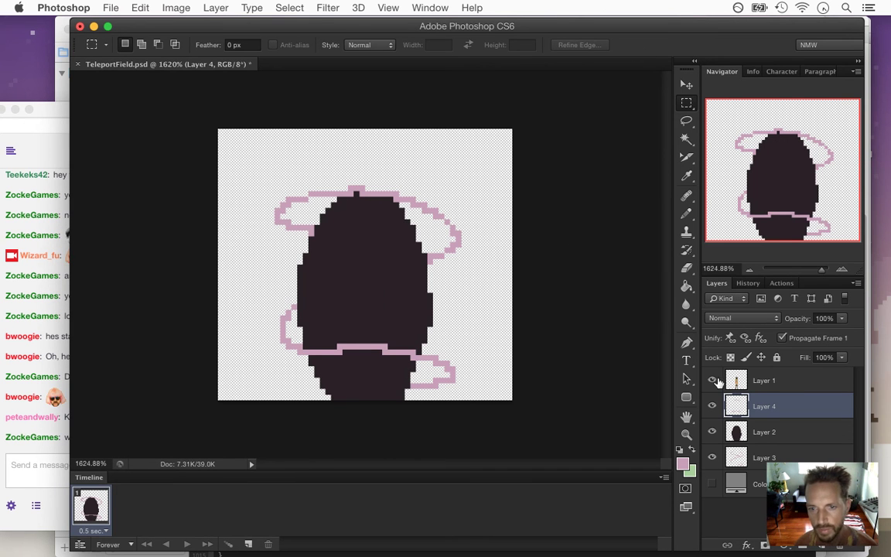
Show Layer 1 briefly to compare the hero with the ribbon, hide it again, and select Layer 3 and Layer 4 together.
left_click(711, 380)
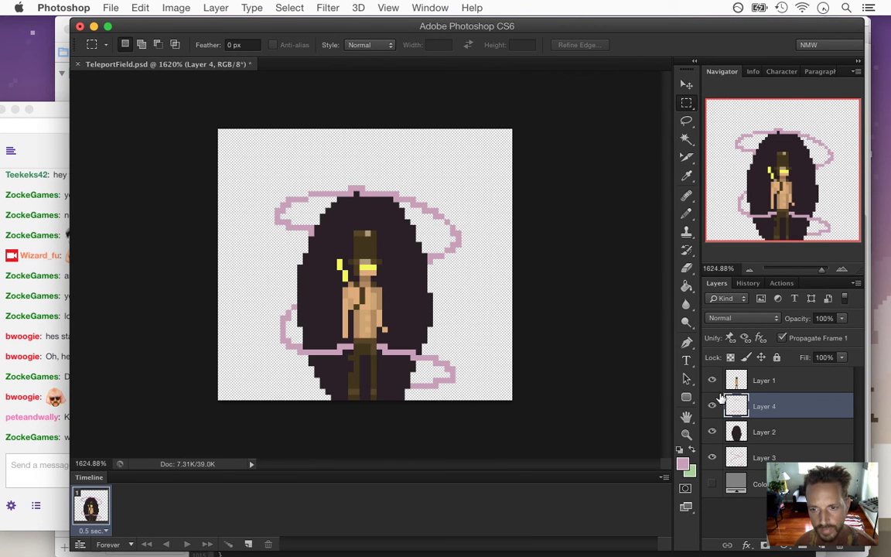
left_click(712, 380)
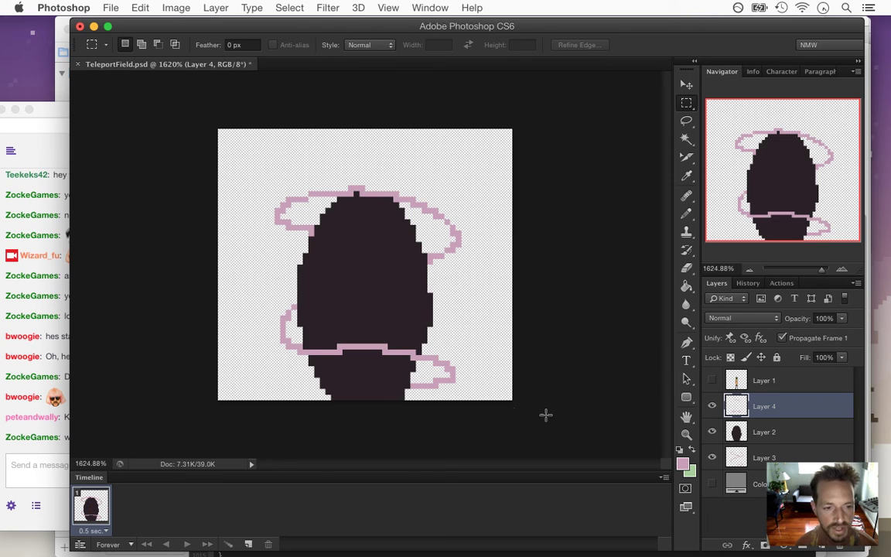
left_click(782, 458)
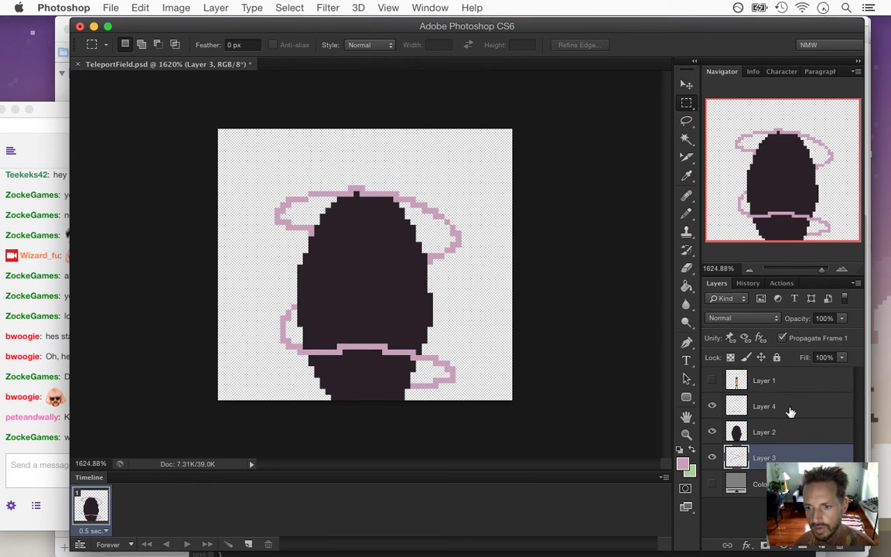
left_click(796, 408, "super")
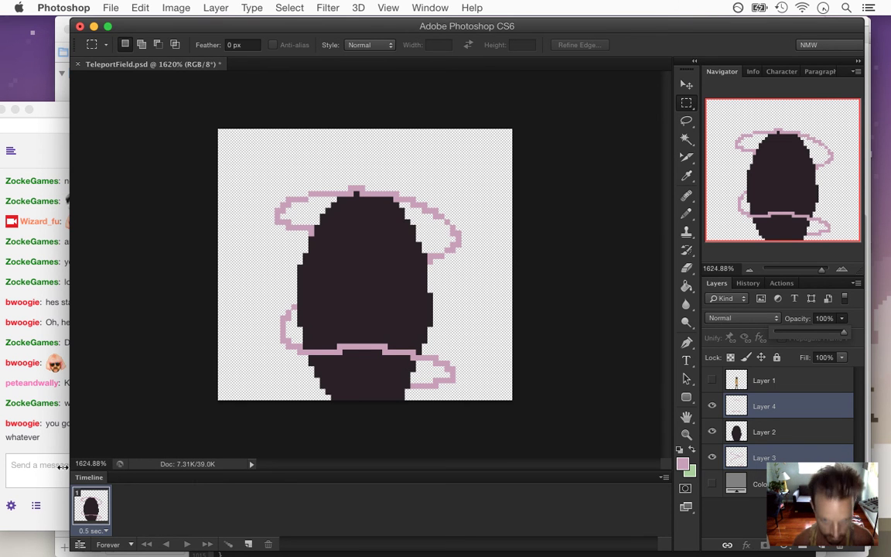
Read the latest two-line viewer message in the Twitch chat in Safari and return to the Photoshop canvas.
left_click(38, 461)
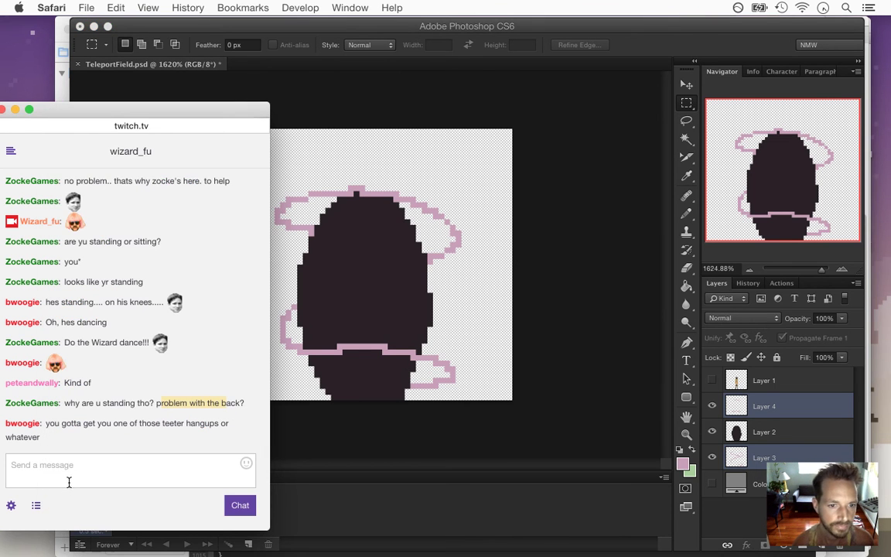
left_click_drag(62, 423, 390, 425)
left_click(390, 424)
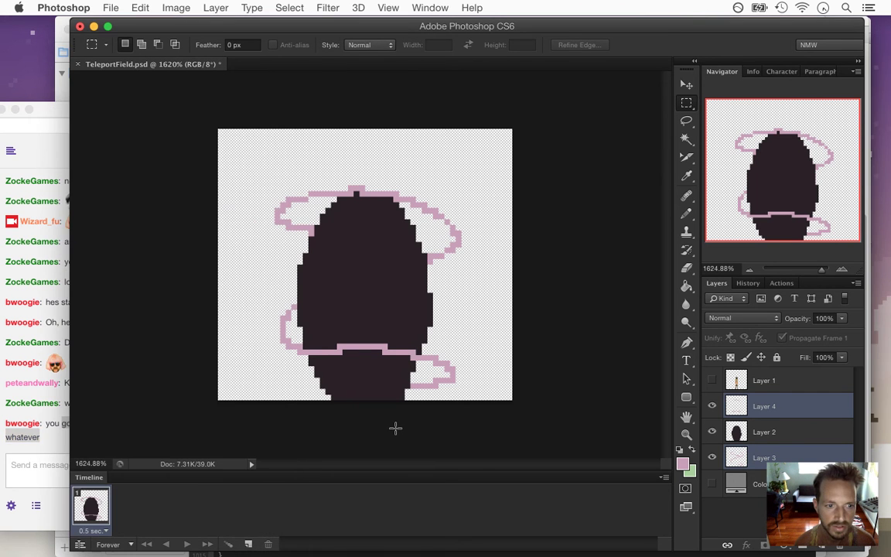
left_click(67, 440)
left_click_drag(163, 423, 384, 440)
left_click(386, 435)
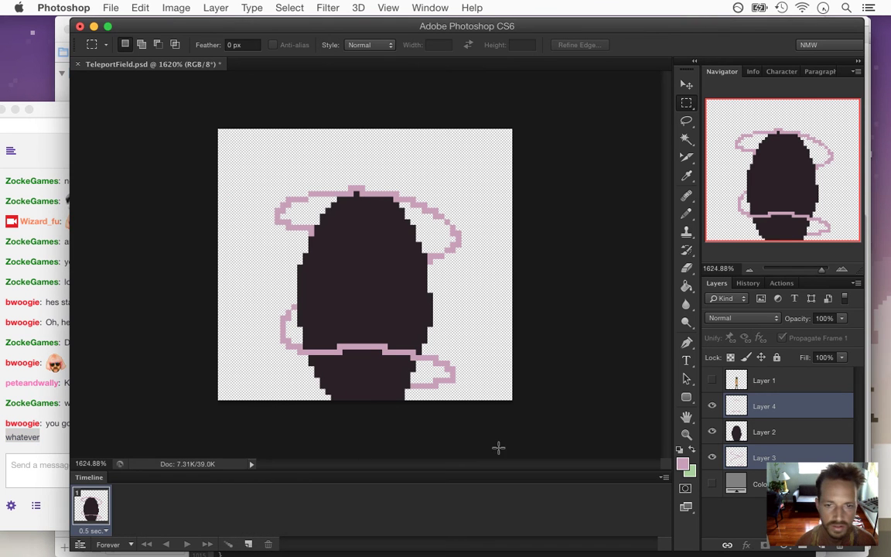
Lower the opacity of Layer 3 and Layer 4 to 41% and save the document.
left_click_drag(843, 322, 809, 337)
left_click(852, 325)
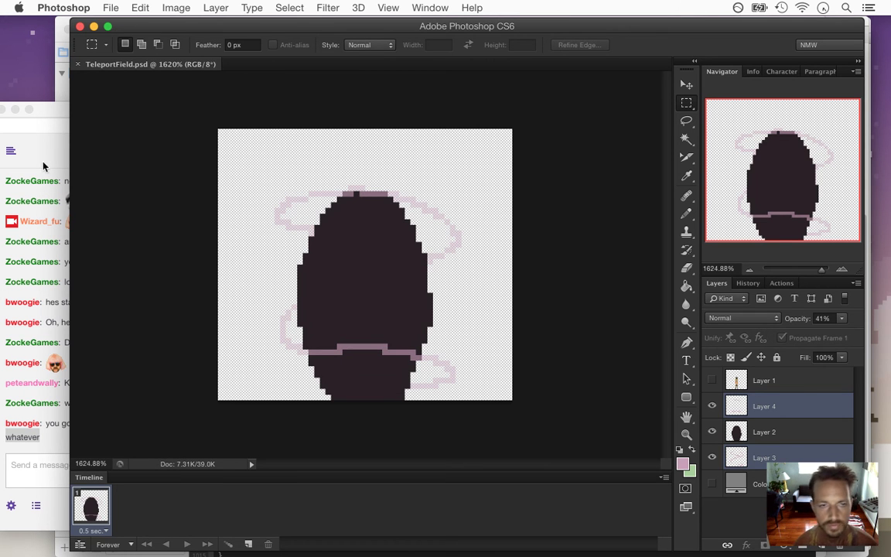
Export the sprite for web as a transparent PNG-24 named TeleportField0.png in the Common folder inside Sheets.
left_click(107, 7)
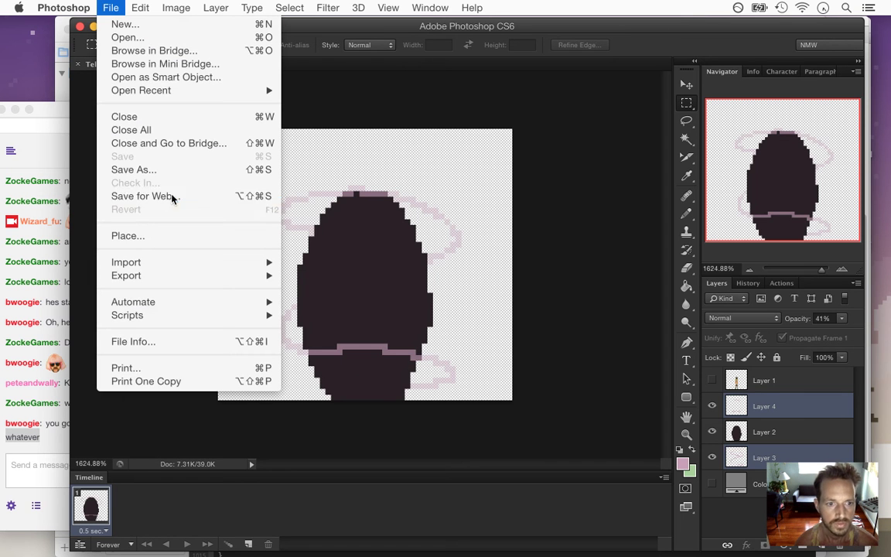
left_click(173, 196)
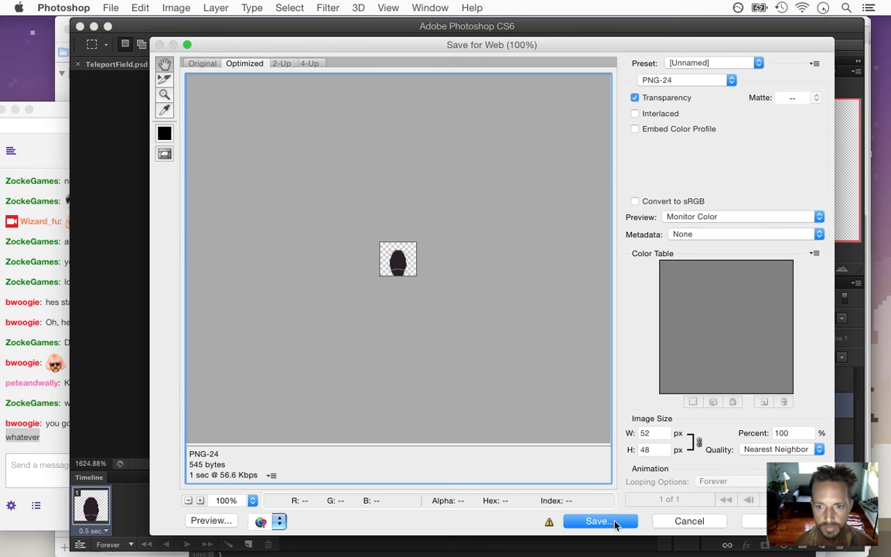
left_click(619, 523)
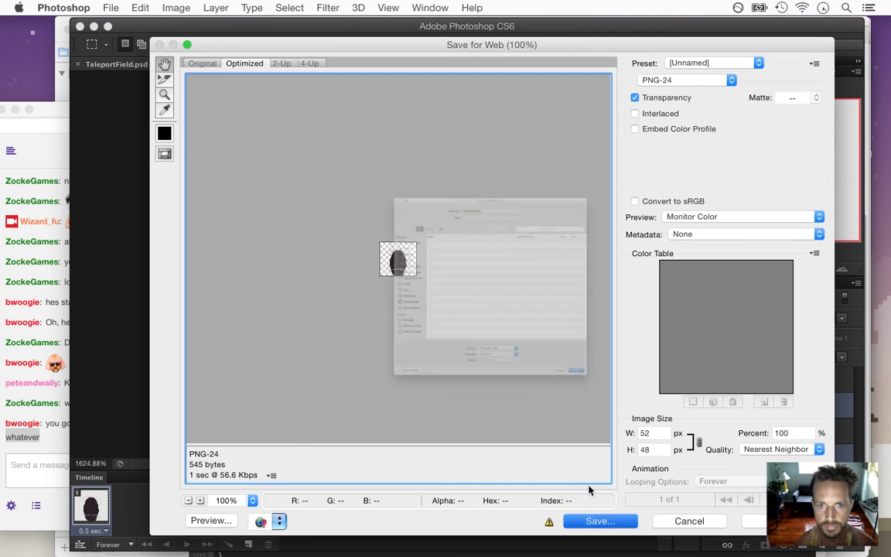
type("0")
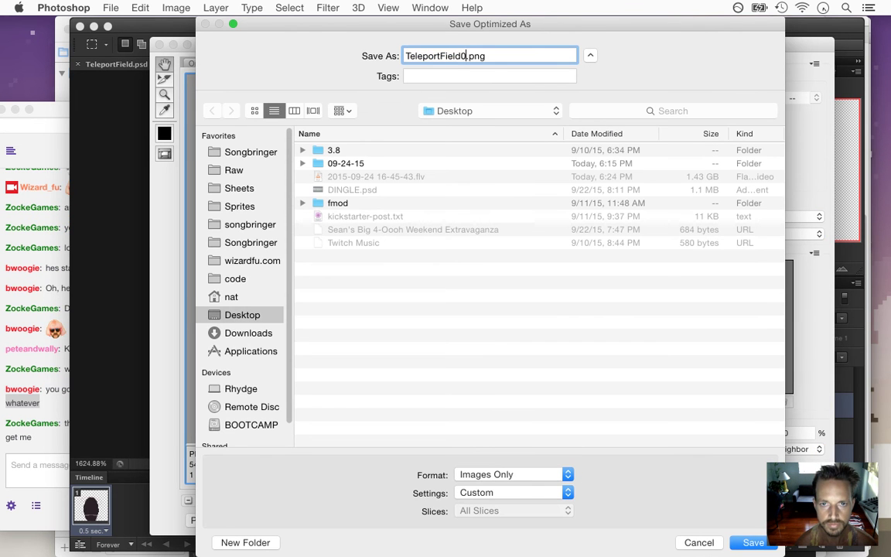
left_click(255, 171)
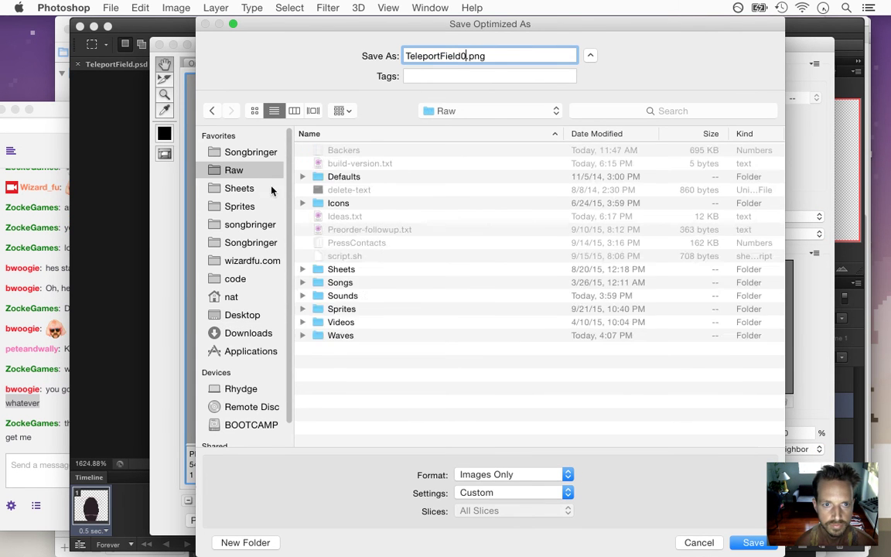
left_click(261, 189)
double_click(338, 229)
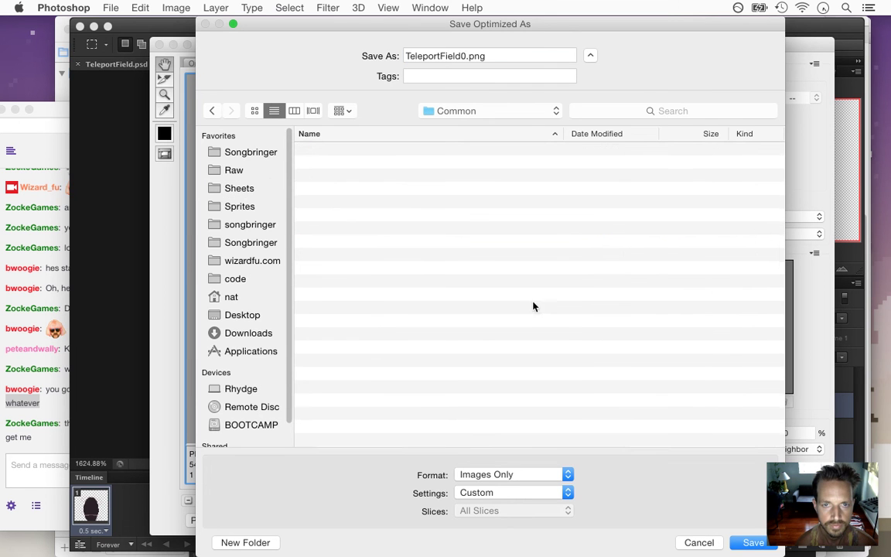
left_click(741, 541)
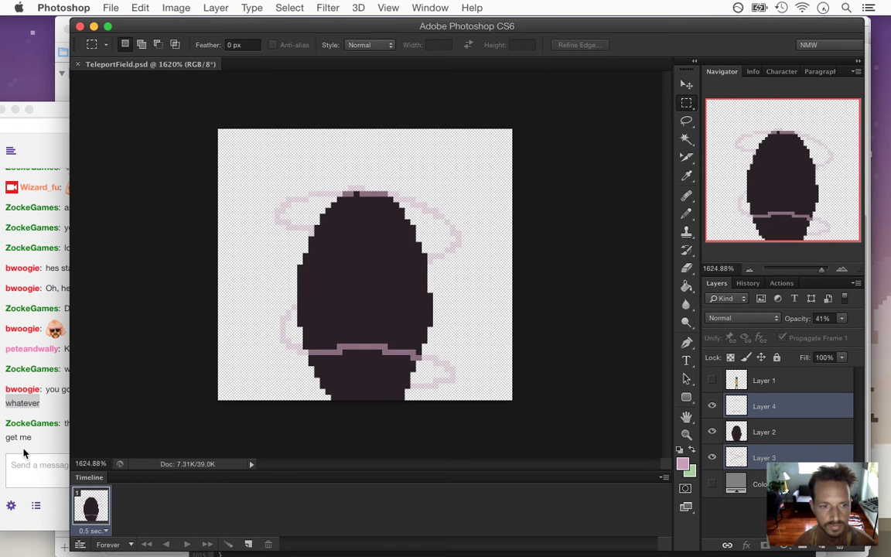
Read the newest viewer question in the Twitch chat in Safari and switch to the Songbringer project in Xcode.
left_click(46, 444)
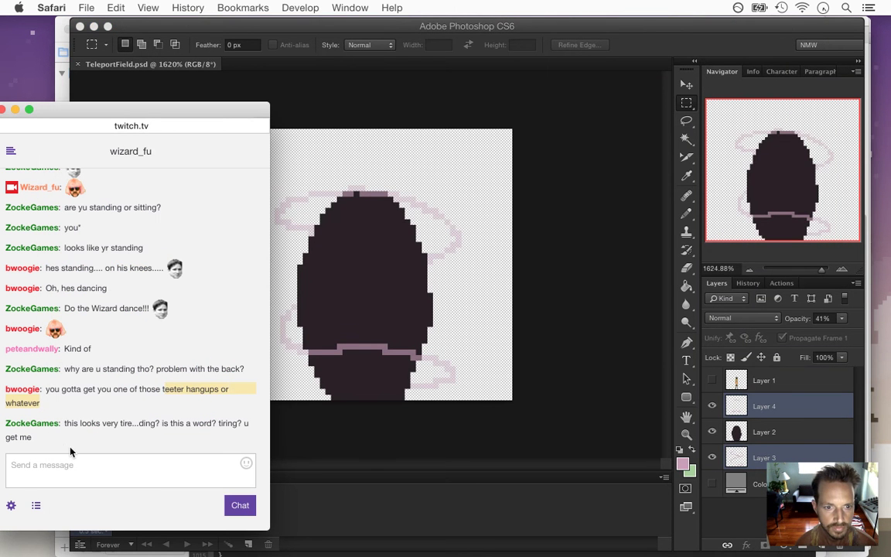
left_click_drag(80, 423, 109, 456)
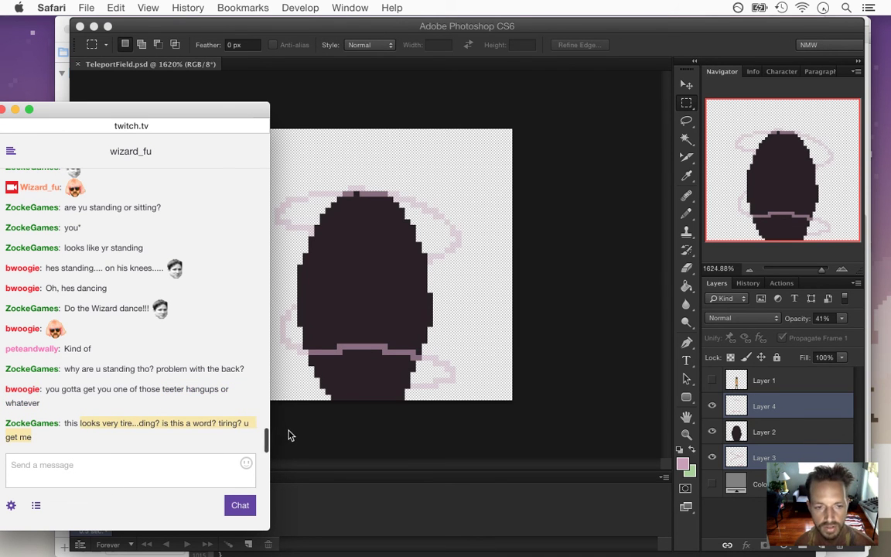
key("super+Tab")
key("super+Tab")
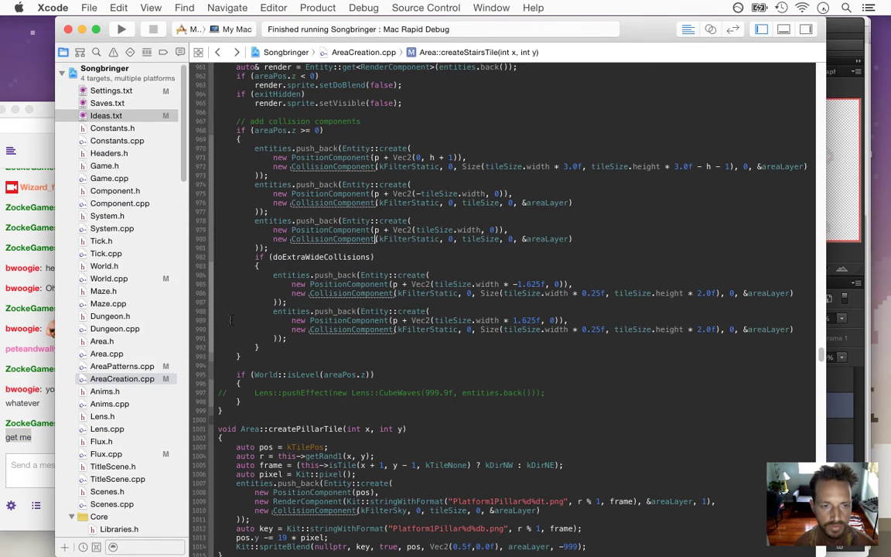
Insert blank lines above the World::isLevel check that follows the collision components in AreaCreation.cpp.
left_click(149, 381)
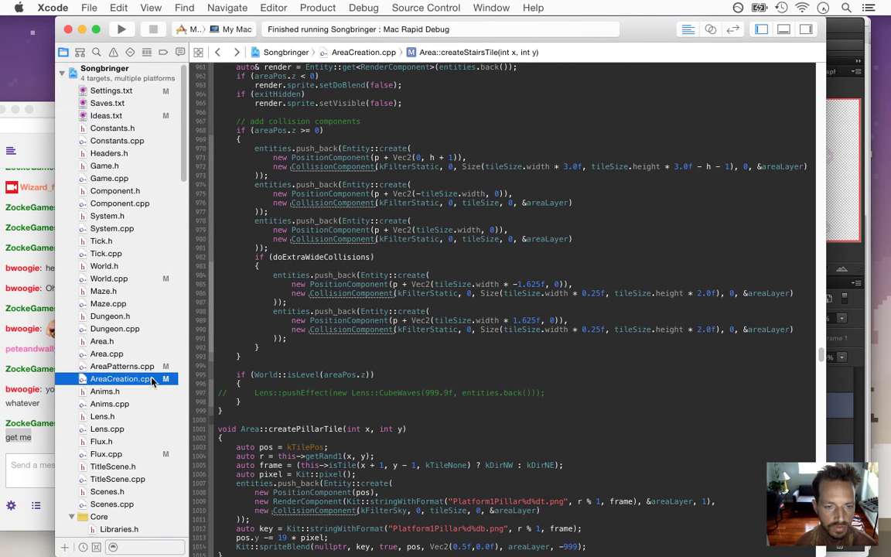
left_click(361, 373)
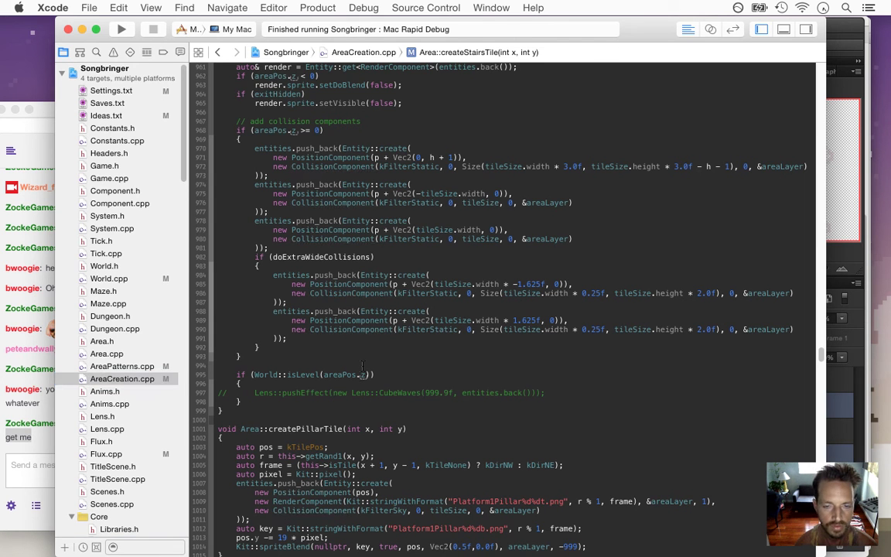
key("Up")
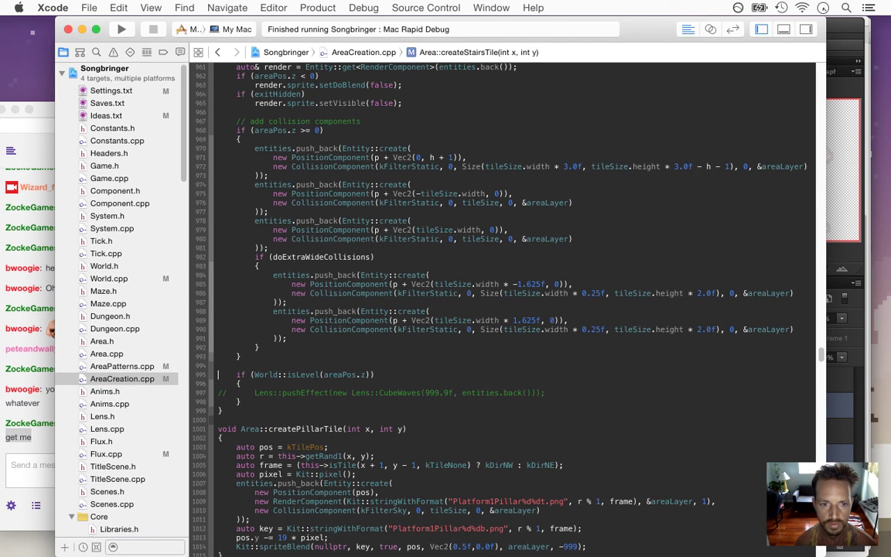
key("Return")
key("Return")
key("Return")
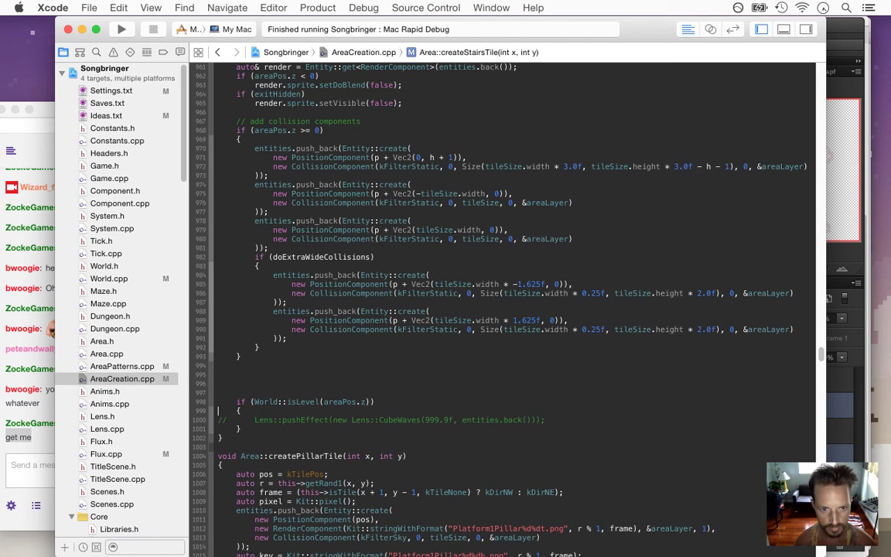
key("Return")
key("Return")
key("Return")
Change the key "Empty.png" to "TeleportField0.png" in the World::isLevel block of createStairsTile.
scroll(503, 309, "up", 5)
left_click(218, 310)
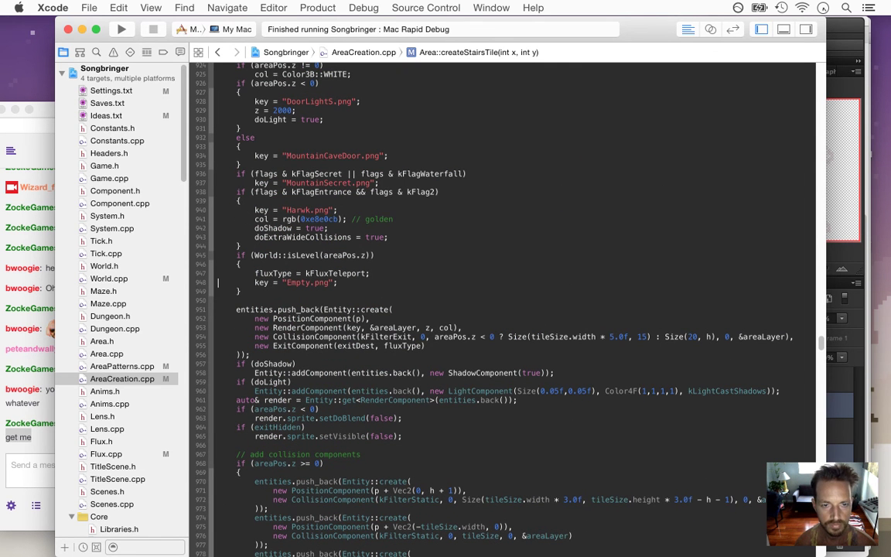
left_click(328, 282)
key("alt+shift+Left")
type("Telep")
type("ortField0")
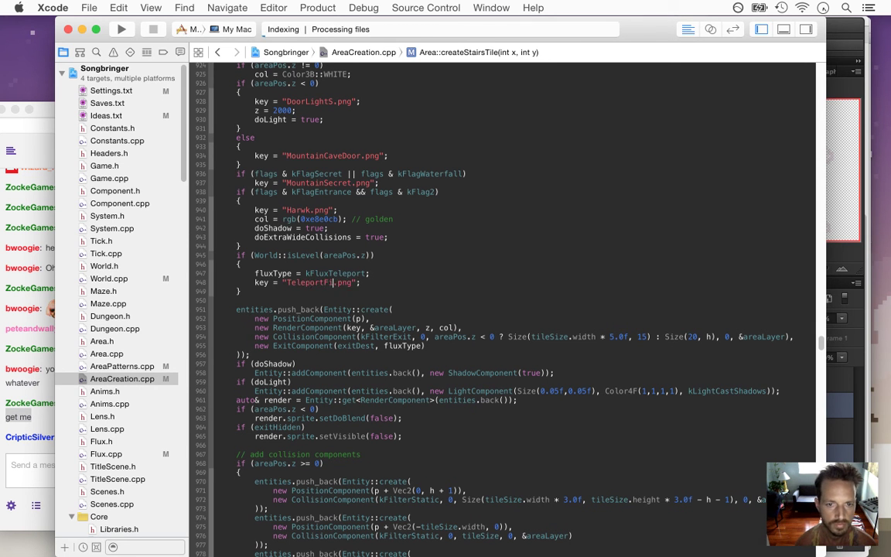
Check the newest viewer messages in the Twitch chat in Safari while the Mac Rapid Debug build runs in Xcode.
key("super+Tab")
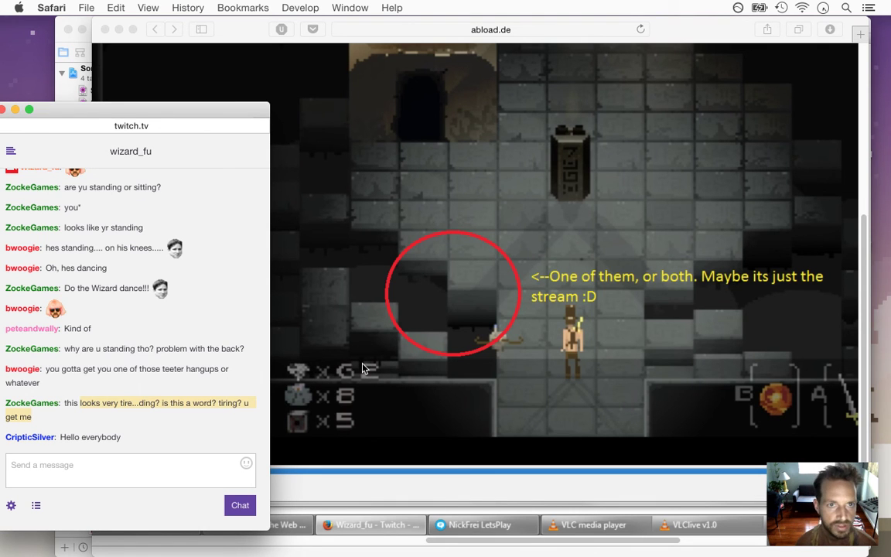
key("super+Tab")
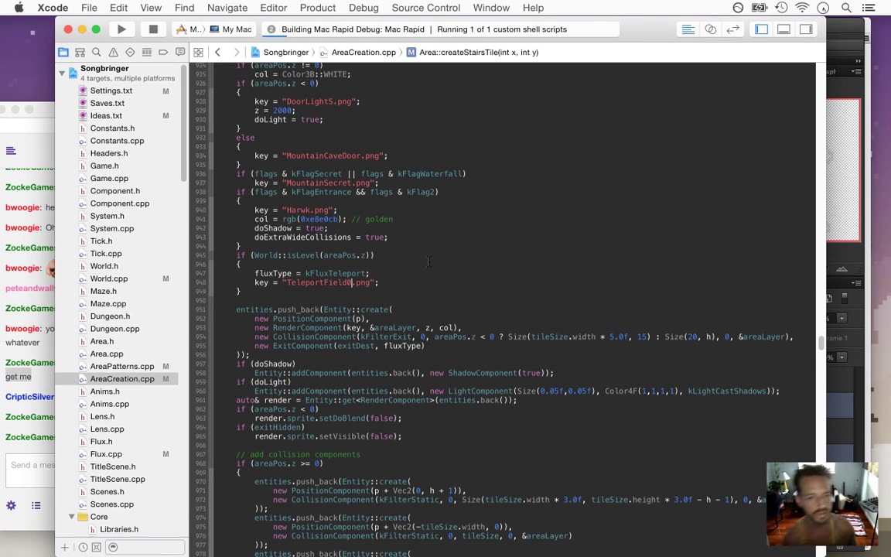
key("super+Tab")
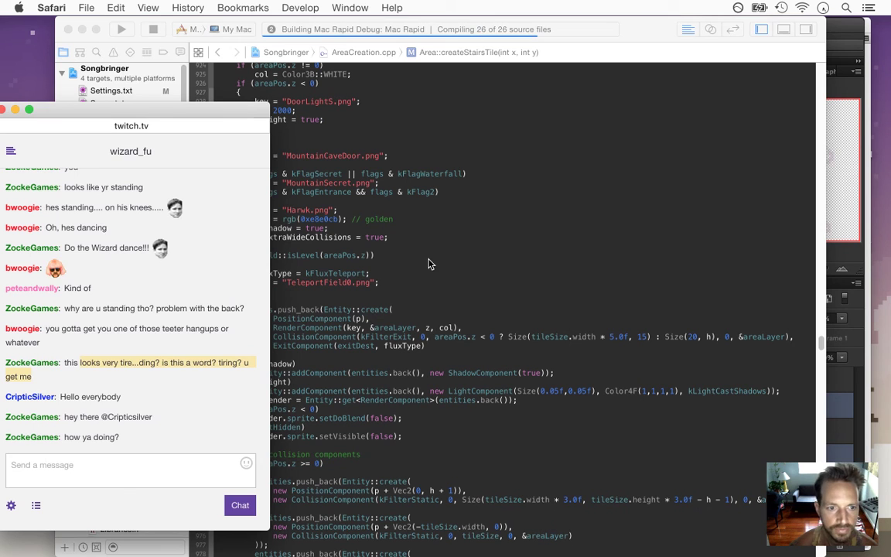
key("super+Tab")
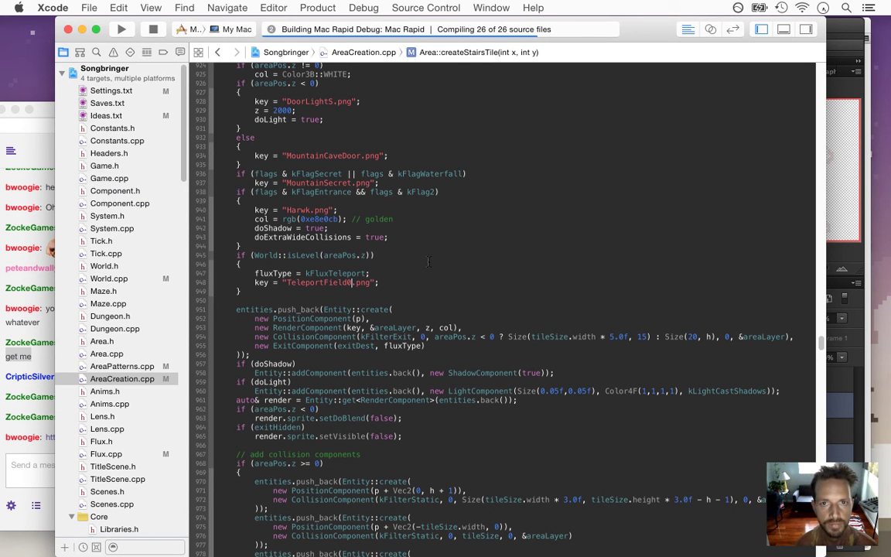
left_click(18, 403)
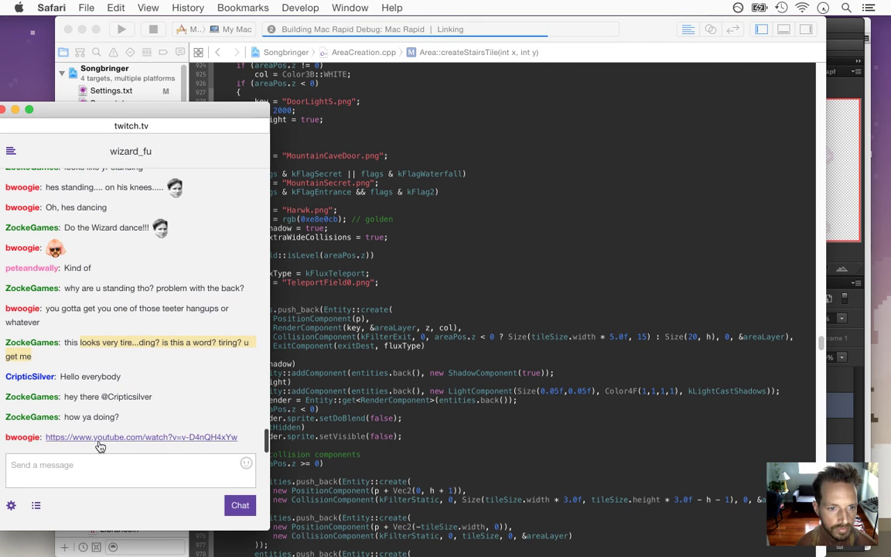
Open the YouTube link posted in the Twitch chat in a new window and mute the system sound.
right_click(108, 439)
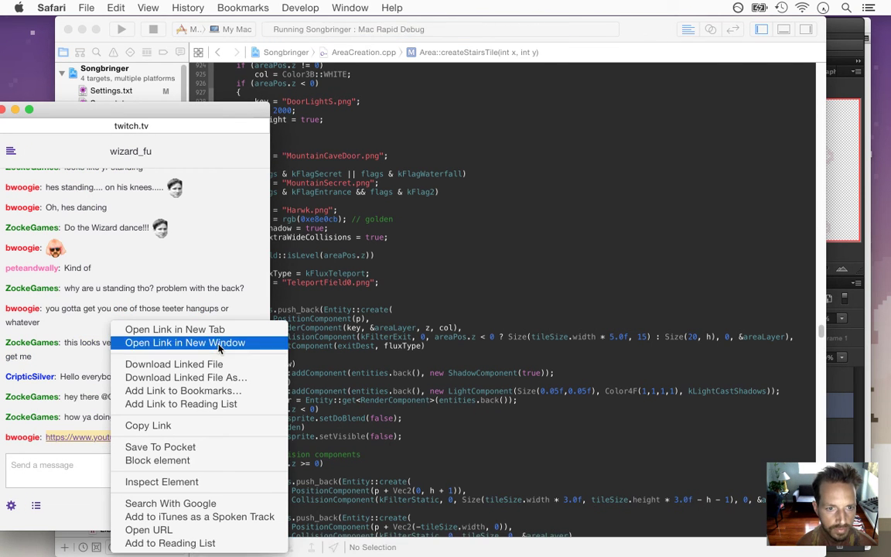
left_click(206, 342)
key("XF86AudioMute")
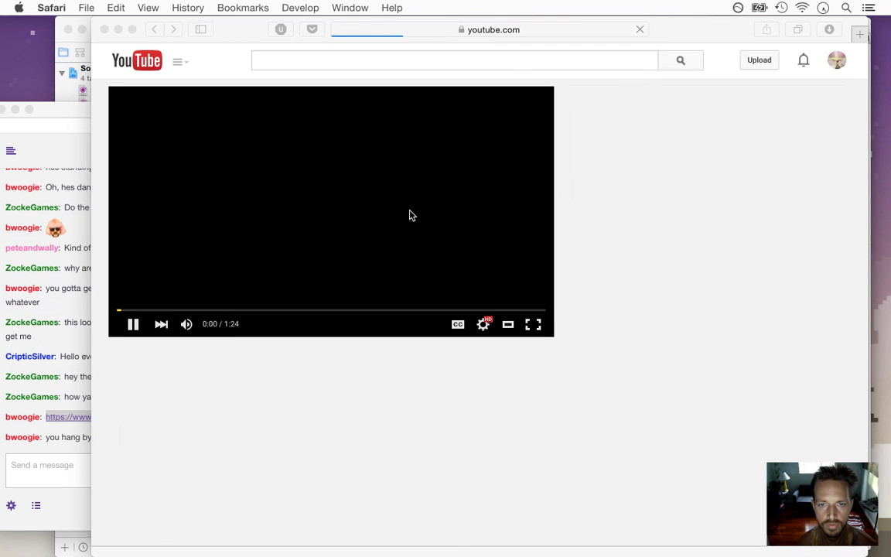
Switch to the running Songbringer game and return to the YouTube video in Safari.
key("super+Tab")
key("super+Tab")
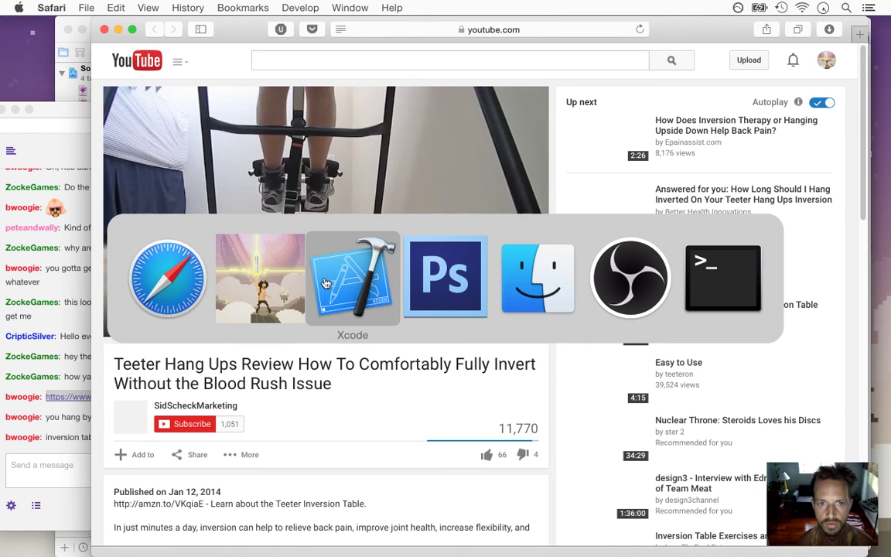
left_click(265, 300)
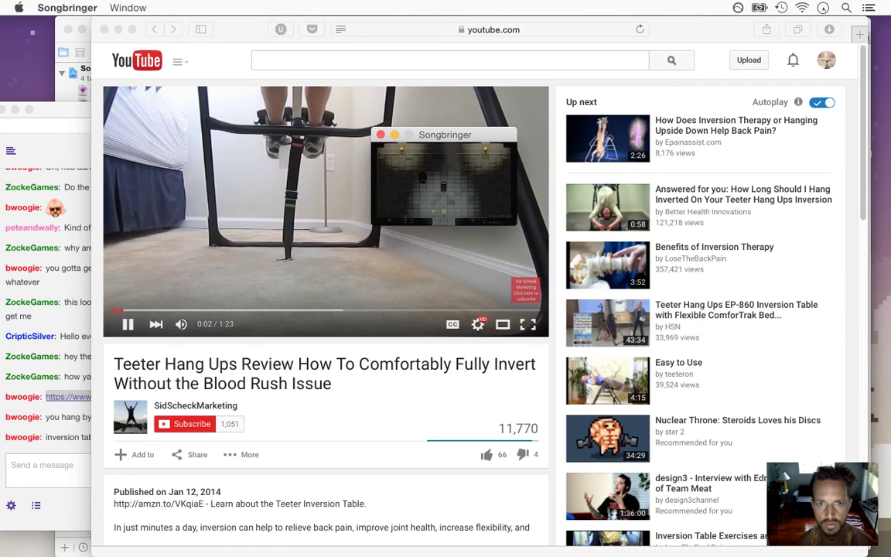
left_click(307, 275)
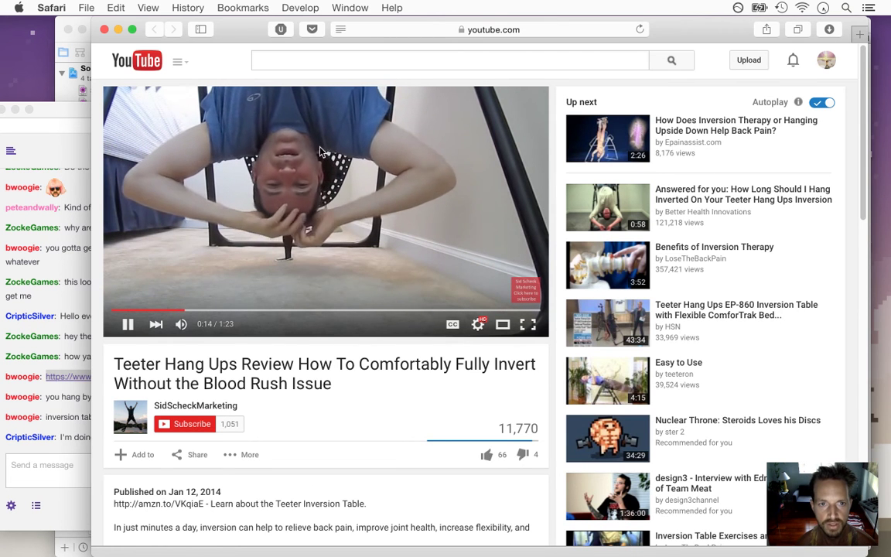
Close the YouTube window and read the chat messages about the inversion table.
left_click(76, 395)
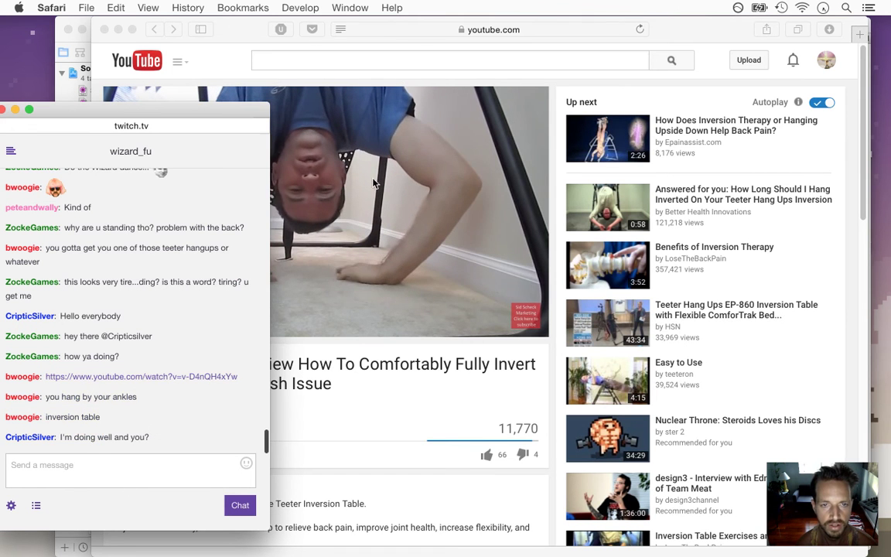
left_click(670, 33)
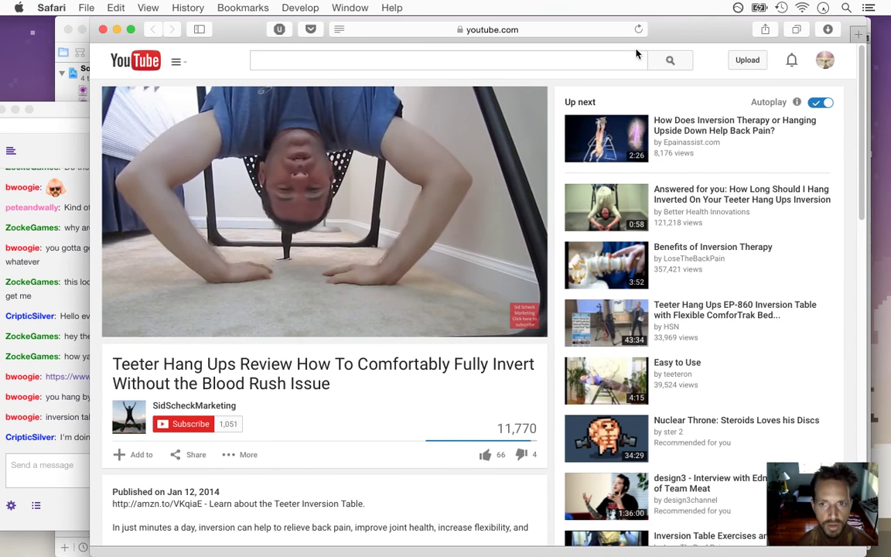
key("super+w")
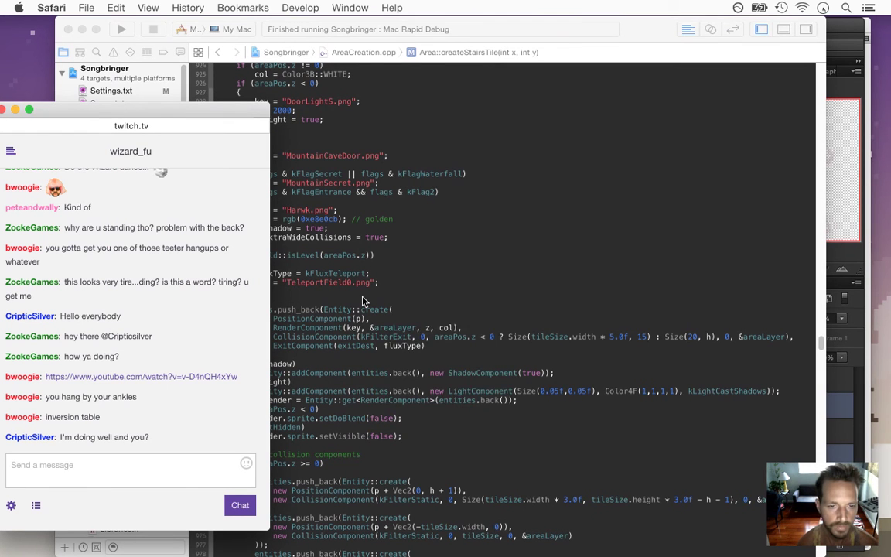
key("XF86AudioLowerVolume")
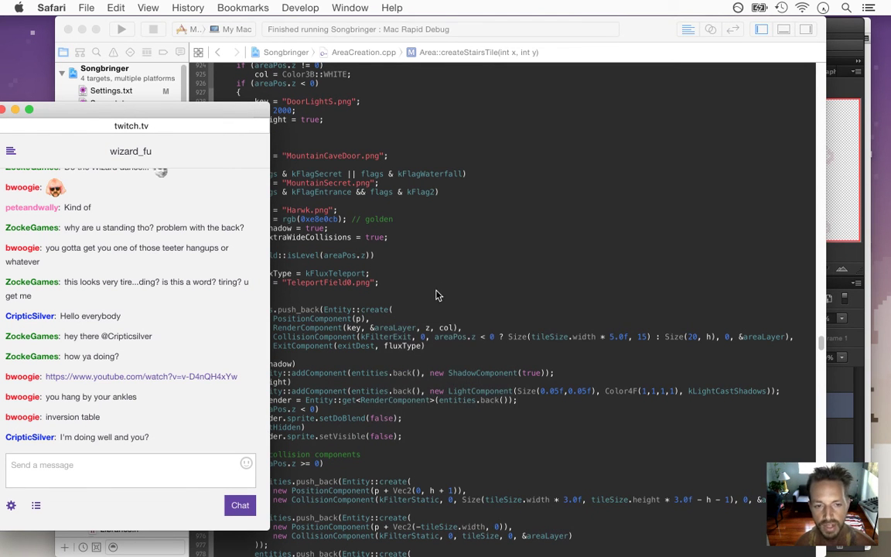
left_click_drag(46, 397, 88, 416)
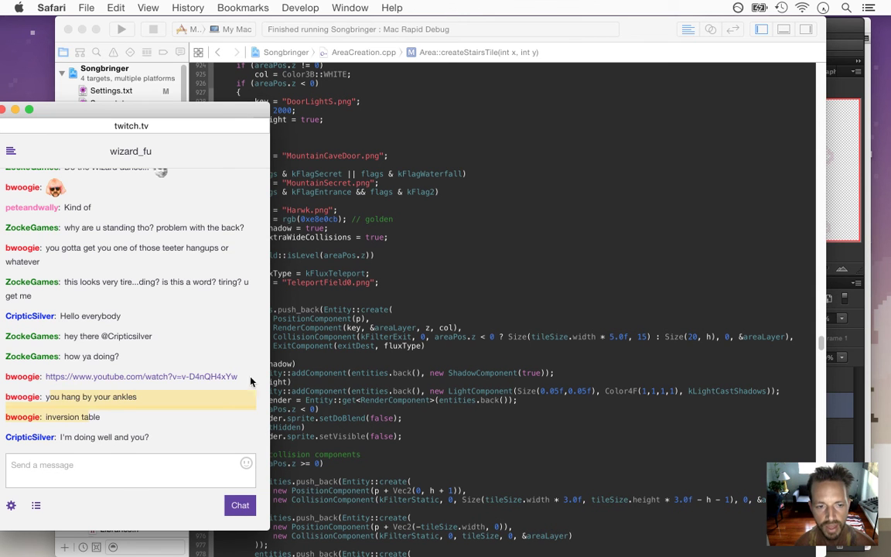
Set alwaysScreencap to 0 in Settings.txt of the Songbringer project in Xcode and run the game.
left_click(477, 273)
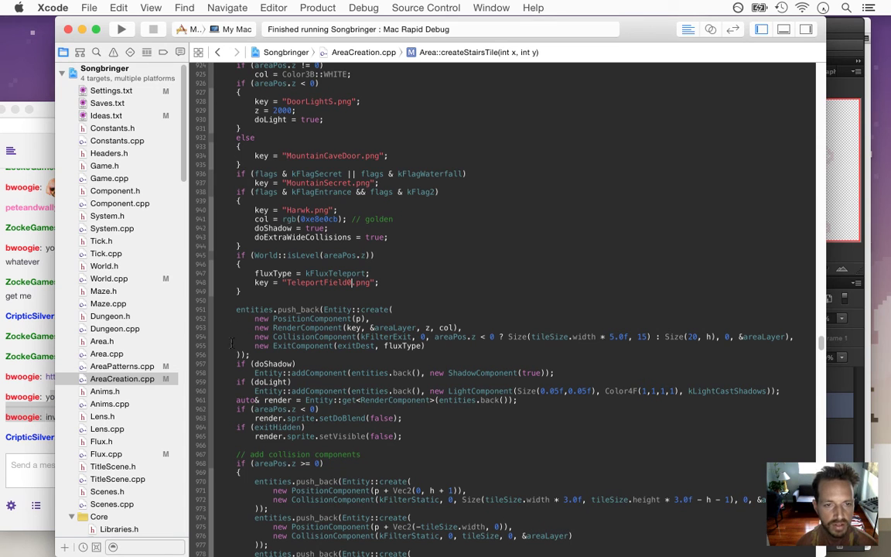
left_click(117, 90)
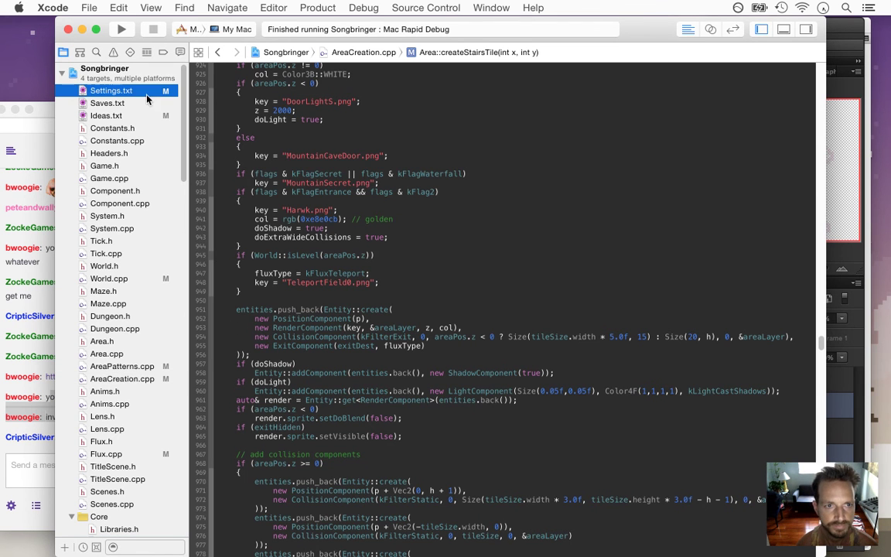
left_click(297, 148)
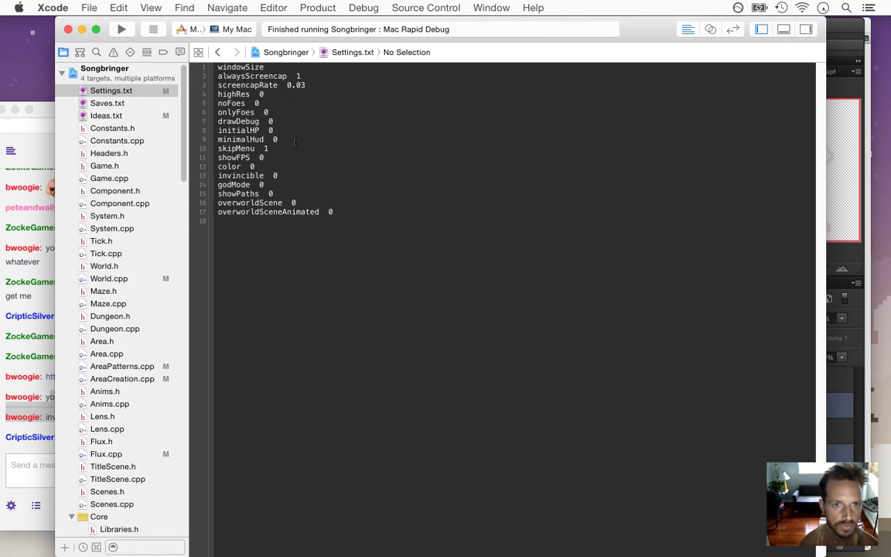
key("BackSpace")
key("super+r")
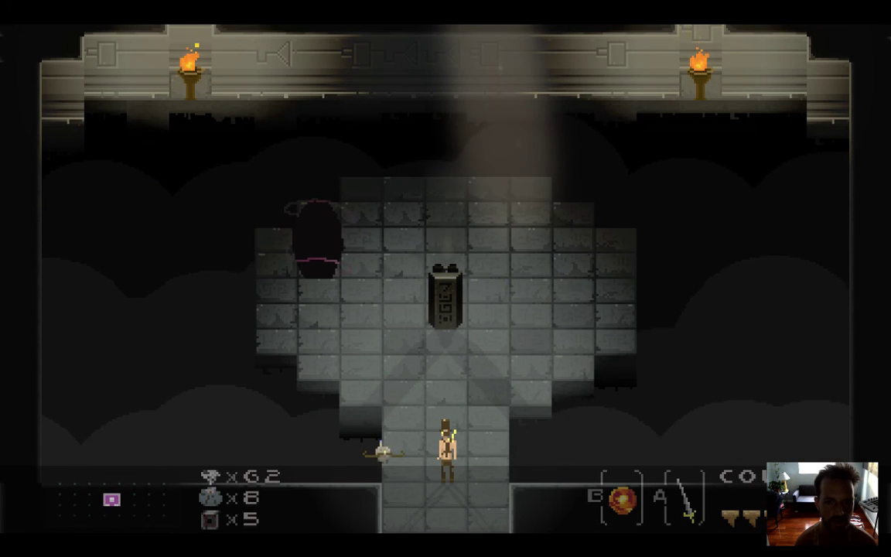
Test the teleport portal by walking the character around and into it, and quit the game.
key("Up")
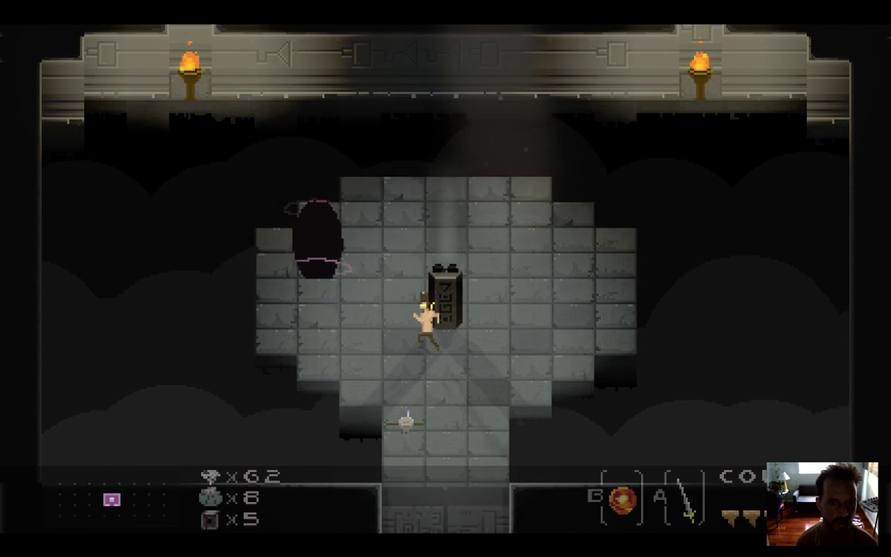
key("Left")
key("Up")
key("Right")
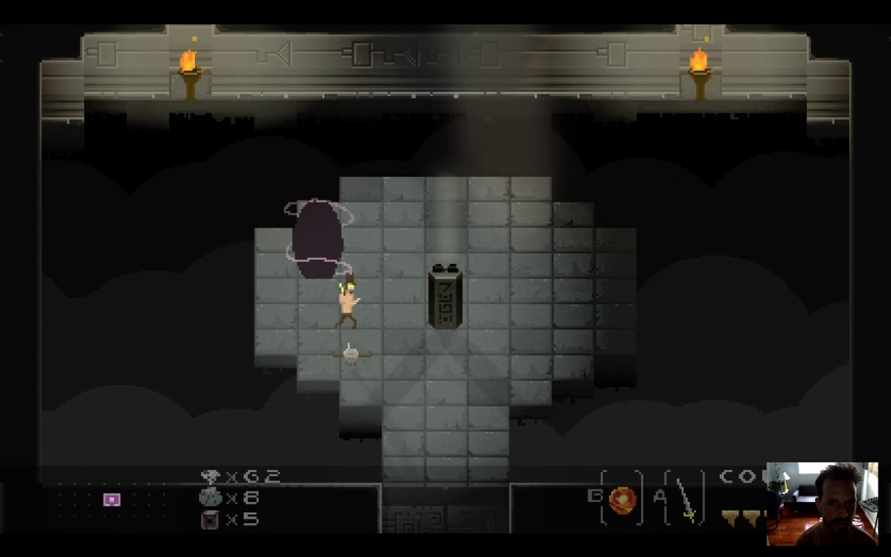
key("Up")
key("Left")
key("Right")
key("Down")
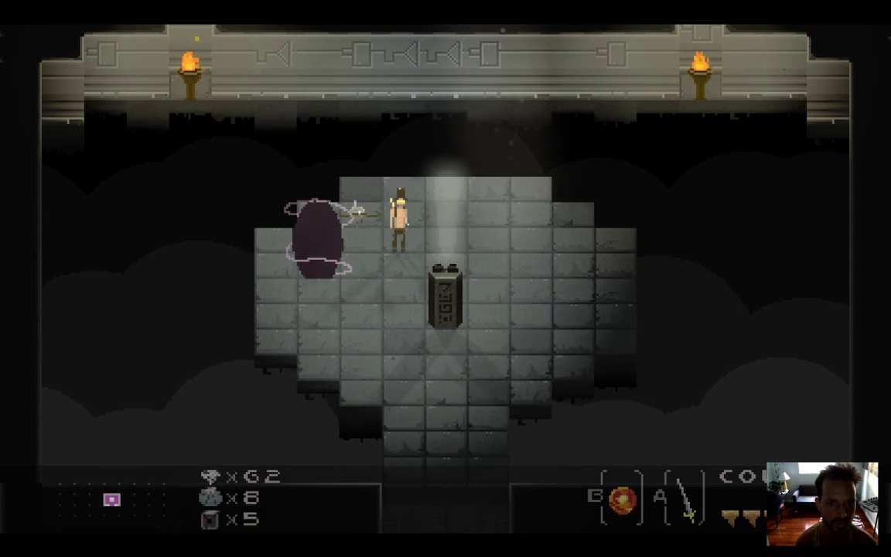
key("Left")
key("Left")
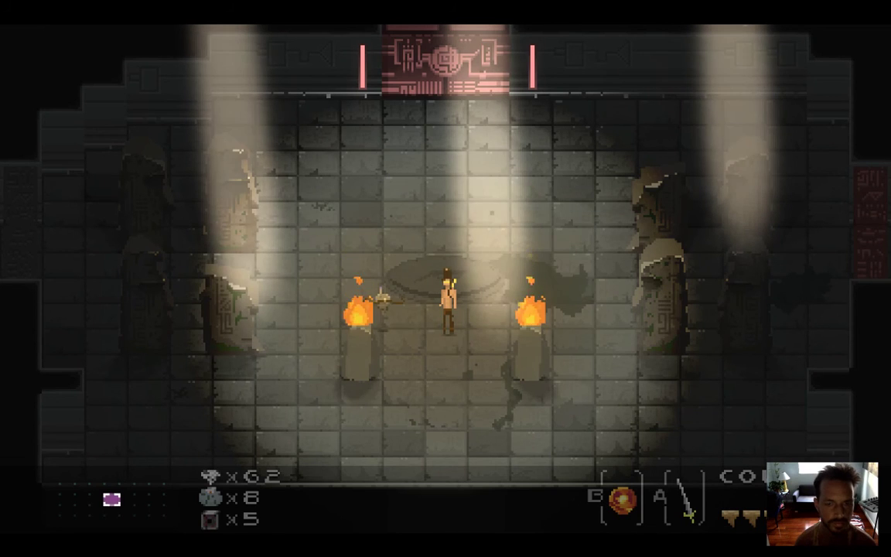
key("super+Tab")
key("super+q")
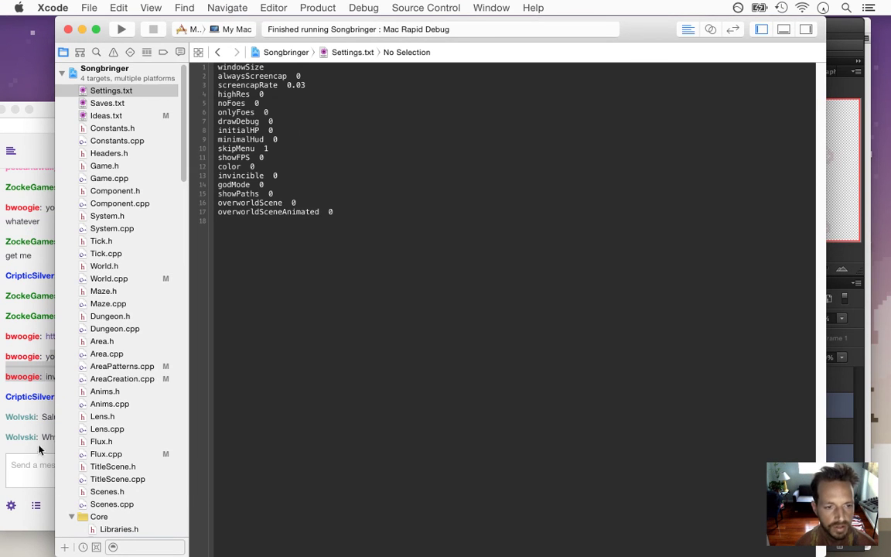
Read the newest viewer greeting and question in the Twitch chat in Safari and return to Xcode.
left_click(26, 402)
left_click_drag(53, 416, 98, 414)
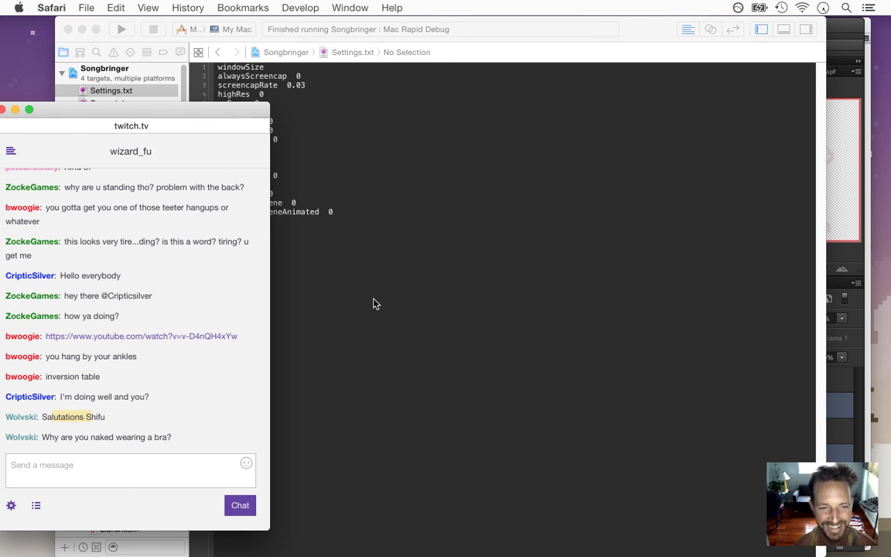
left_click(375, 275)
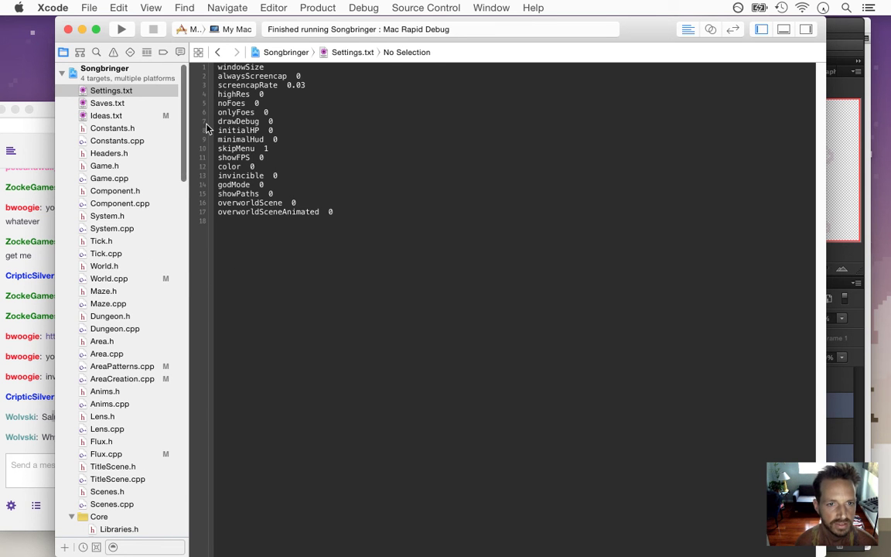
Change the goal teleport field's stairsPosition to V2f(w2 - 3, h2 - 2) in Area::patternLevelRandom of AreaPatterns.cpp.
left_click(217, 52)
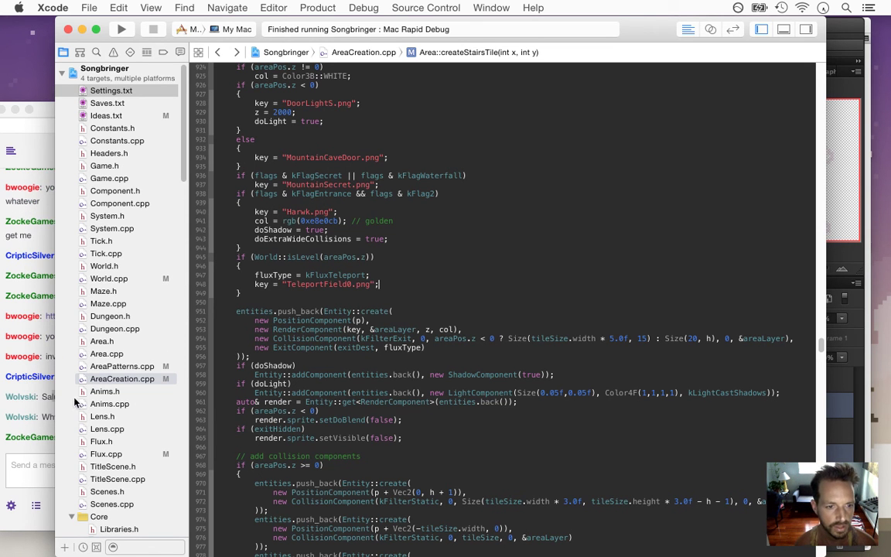
left_click(122, 367)
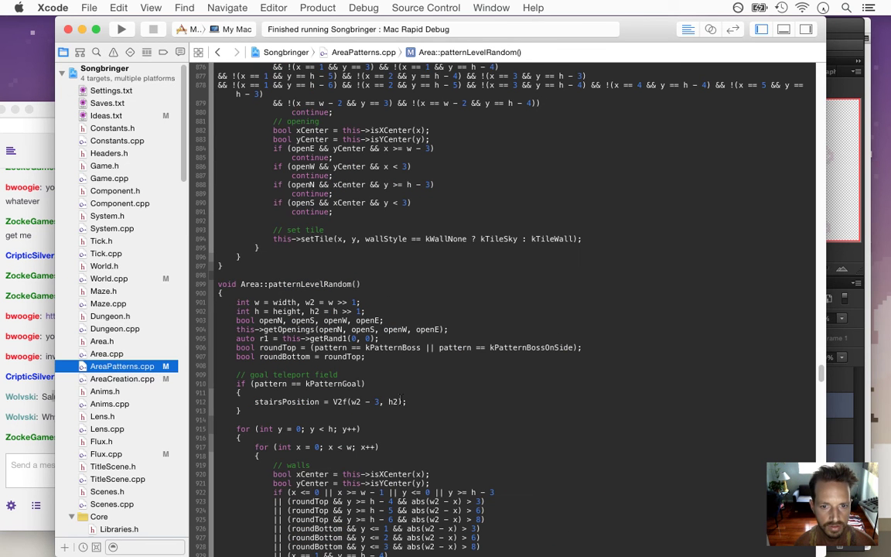
left_click(397, 402)
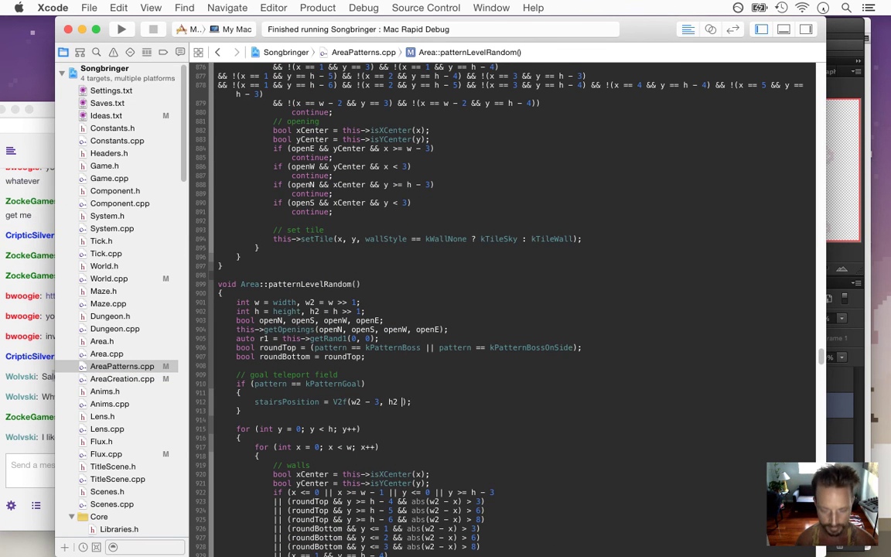
type("- 2")
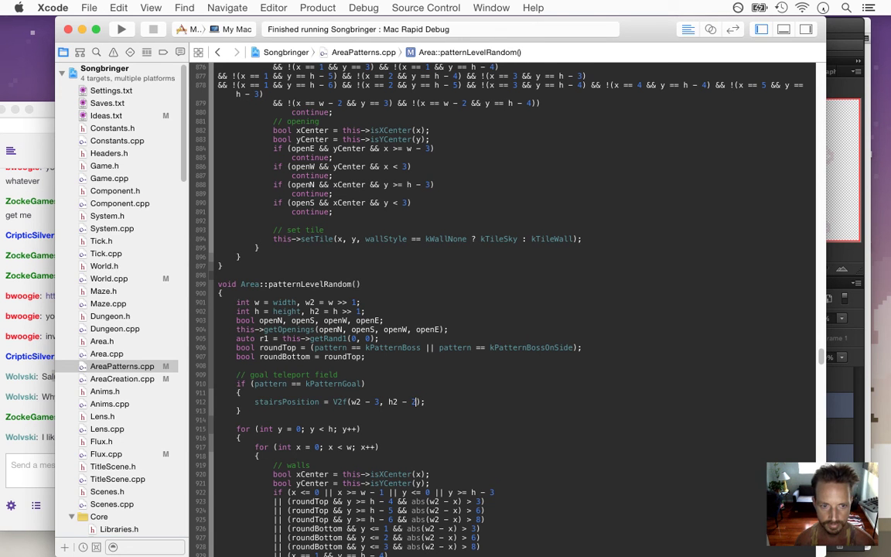
Read the latest viewer comments in the Twitch chat in Safari.
left_click(43, 406)
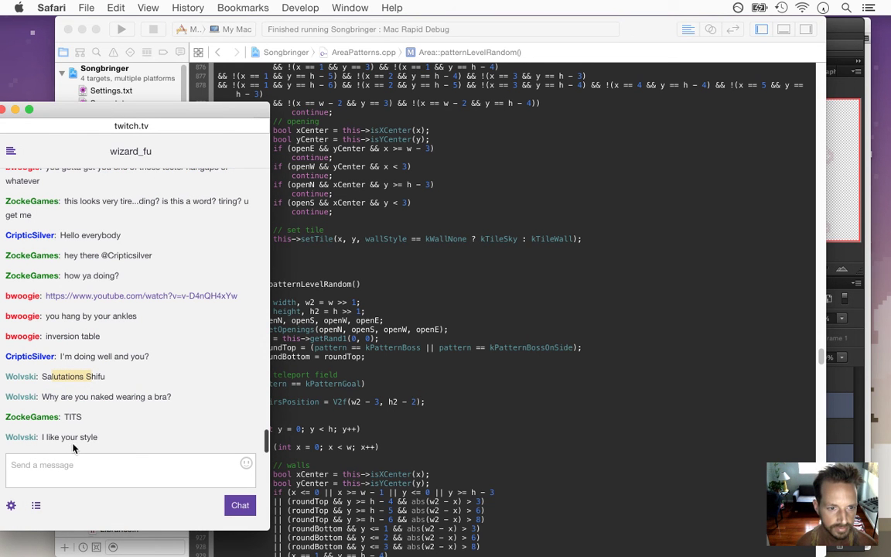
left_click(66, 421)
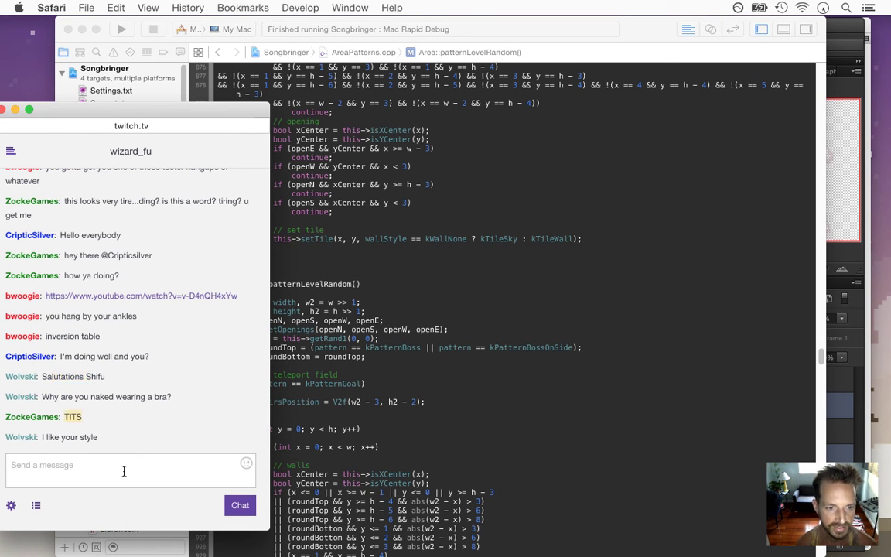
double_click(88, 437)
Switch to TeleportField.psd in Photoshop and nudge the dark oval on Layer 2 up by about three pixels.
key("super+Tab")
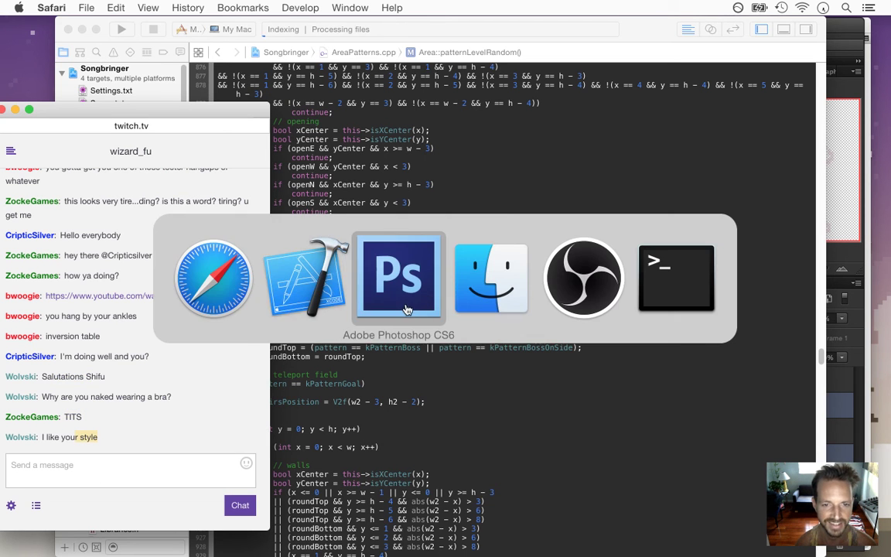
left_click(409, 308)
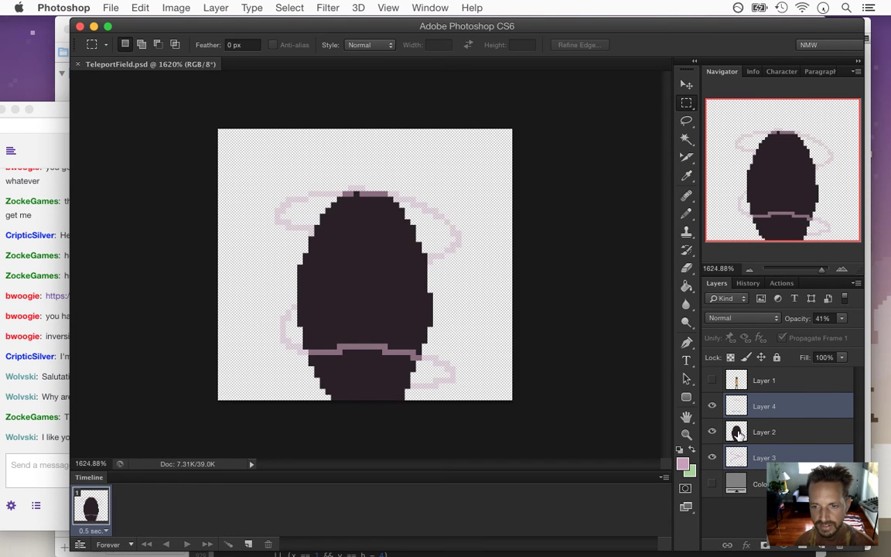
left_click(738, 435)
key("v")
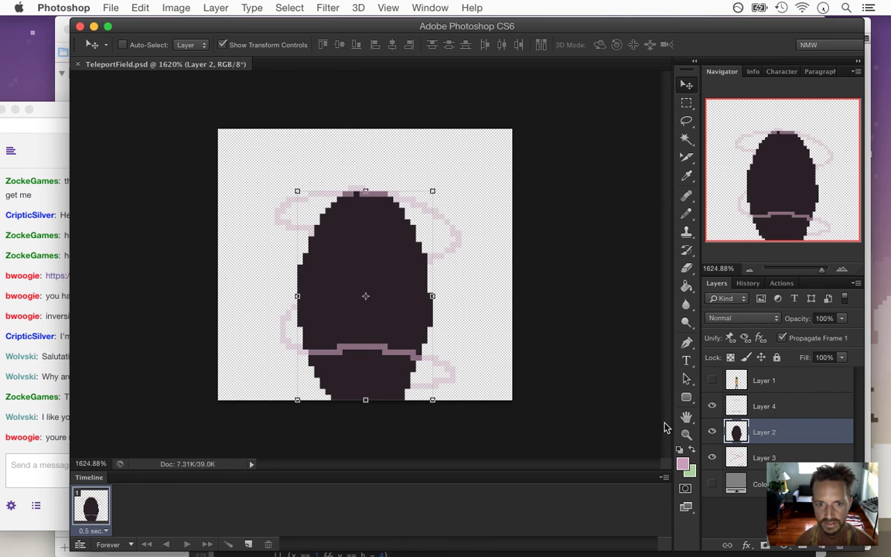
key("Up")
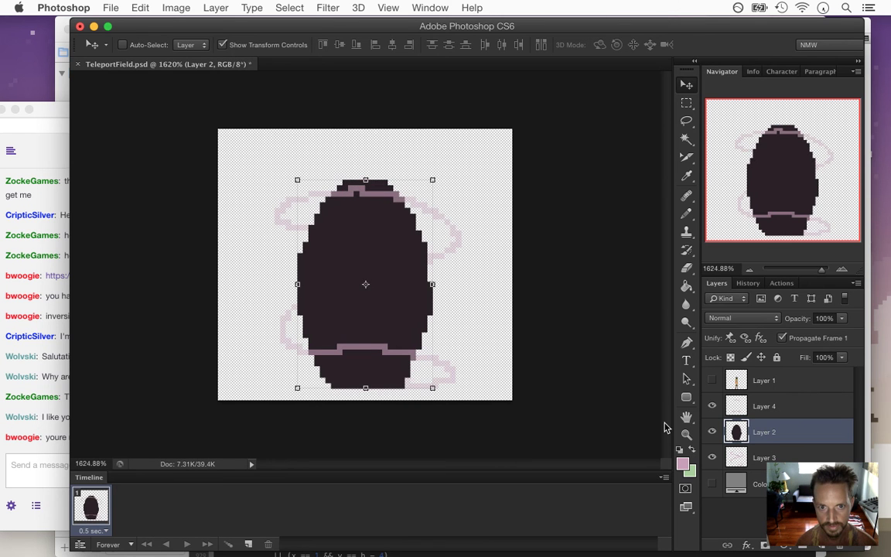
key("Up")
key("m")
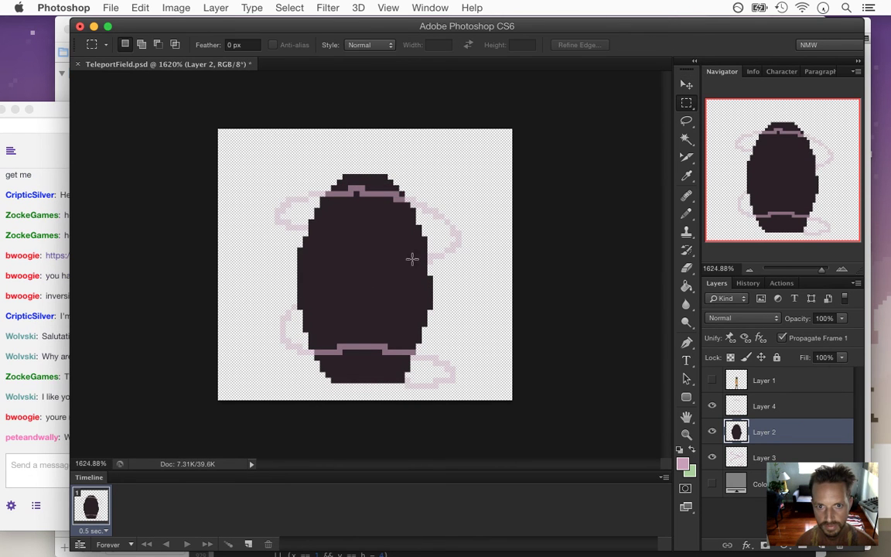
Sample the oval's dark colour, pencil a tapered point onto its lower end on Layer 2, and save the file.
key("i")
left_click(397, 312)
key("b")
mouse_move(341, 383)
left_mouse_down()
mouse_move(360, 395)
mouse_move(357, 386)
mouse_move(389, 385)
mouse_move(359, 393)
left_mouse_up()
left_click(371, 386)
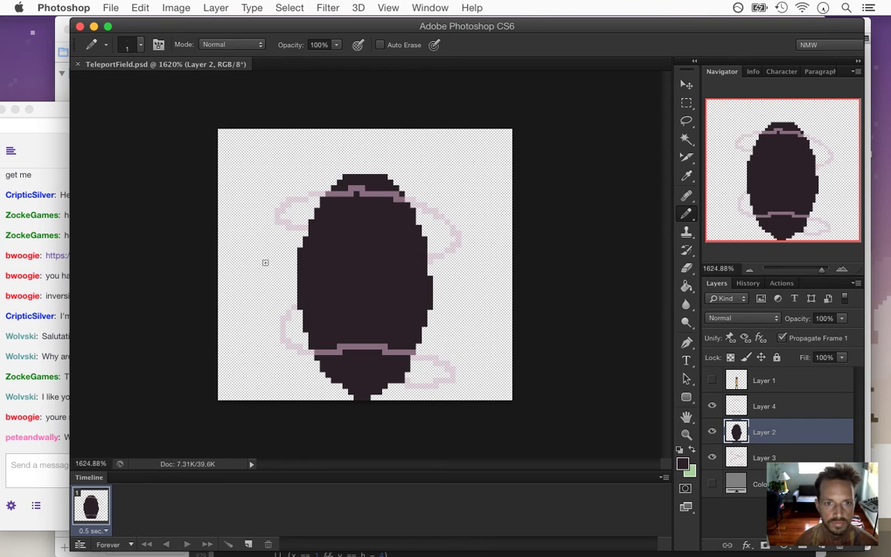
Read the two newest viewer replies in the Twitch chat in Safari.
left_click(52, 457)
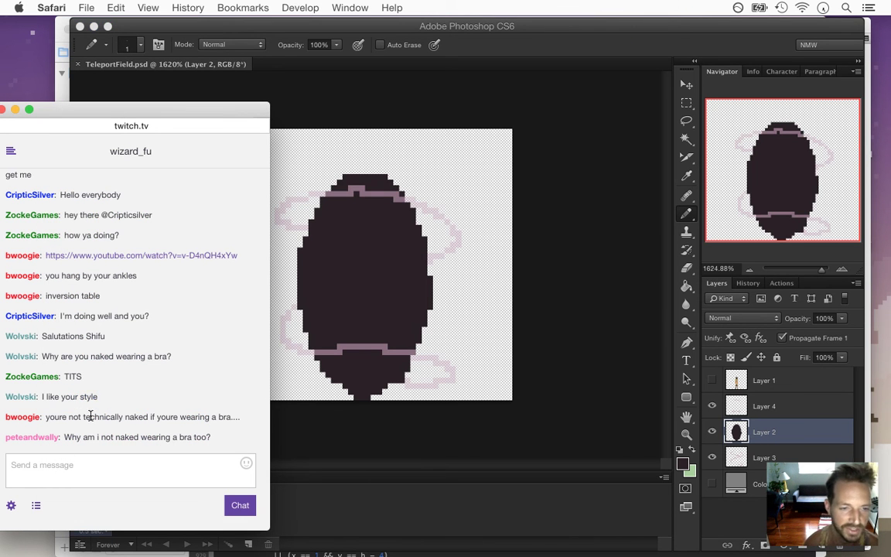
left_click_drag(106, 416, 199, 416)
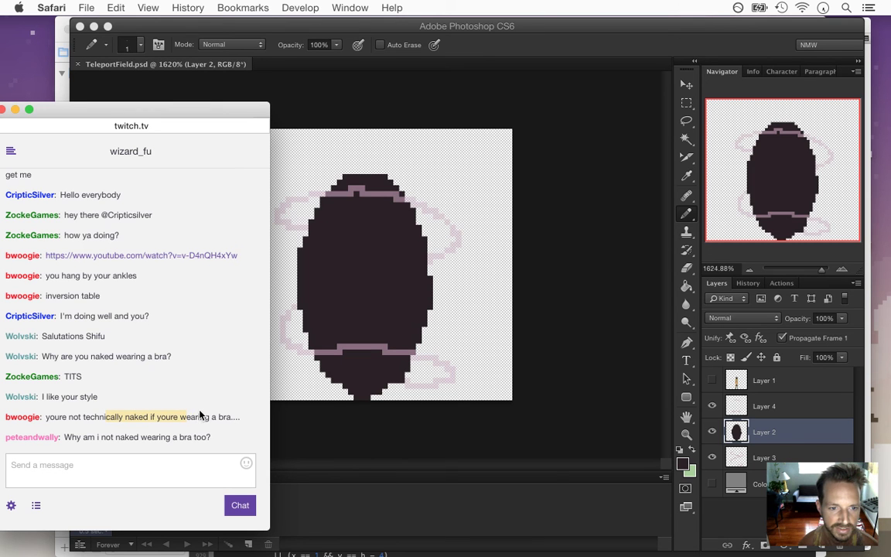
Read the newest Twitch comment, switch to Photoshop, and export the sprite for web into the Common folder as TeleportField0.png.
left_click_drag(138, 440, 76, 438)
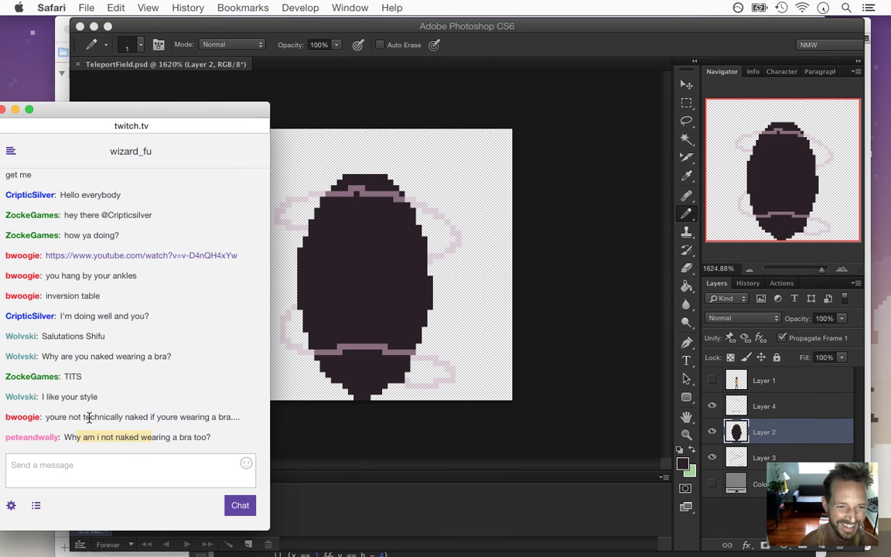
left_click(577, 44)
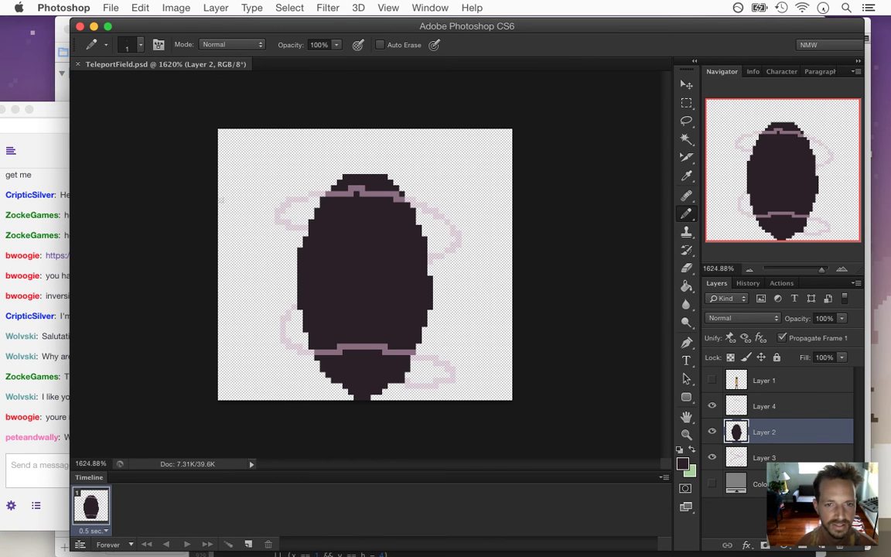
left_click(110, 7)
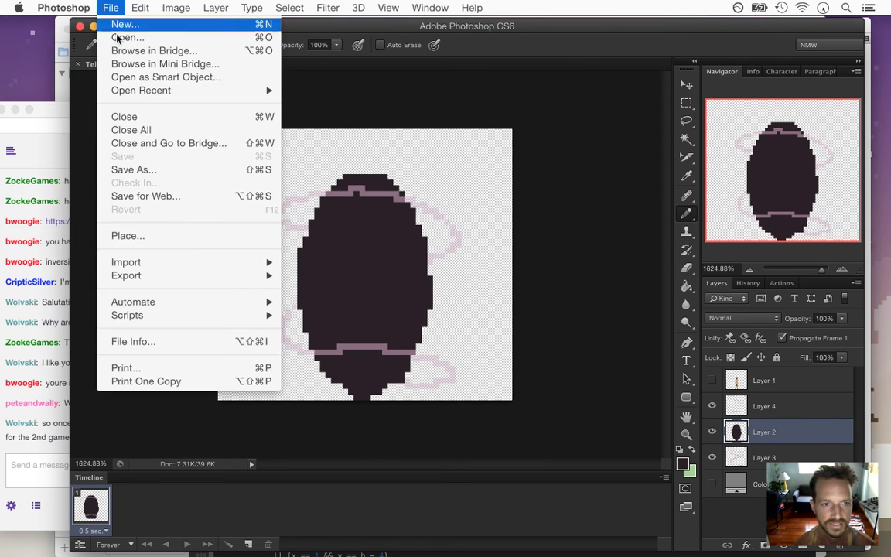
left_click(205, 197)
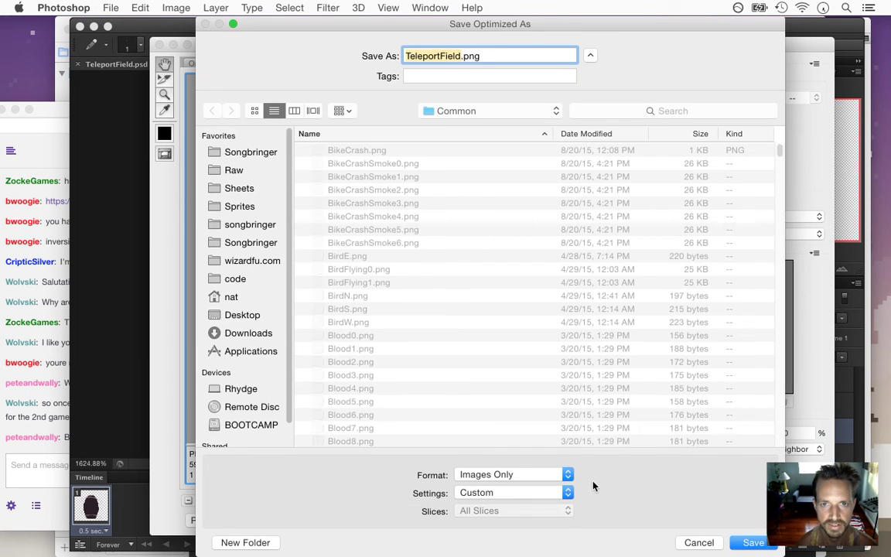
key("Right")
type("2")
key("Return")
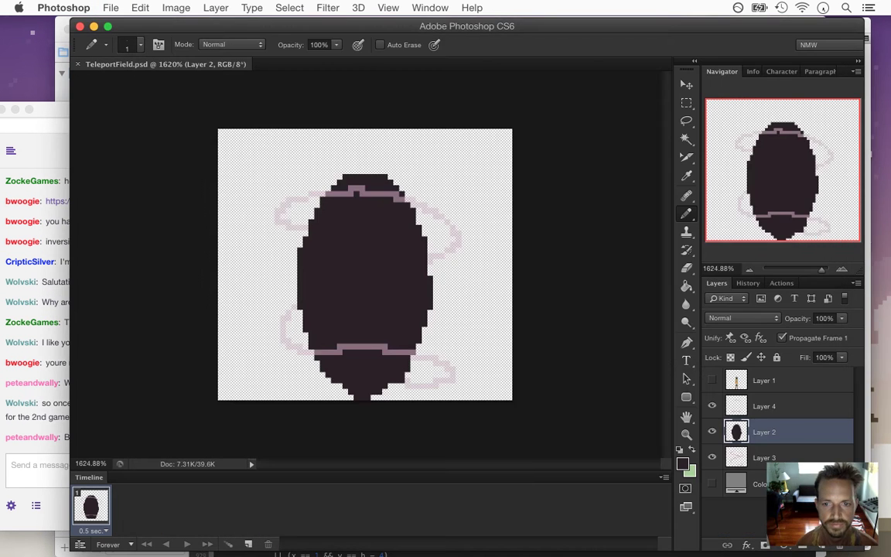
Read the viewer messages in the Twitch chat in Safari about the second game and the dev video.
left_click(45, 419)
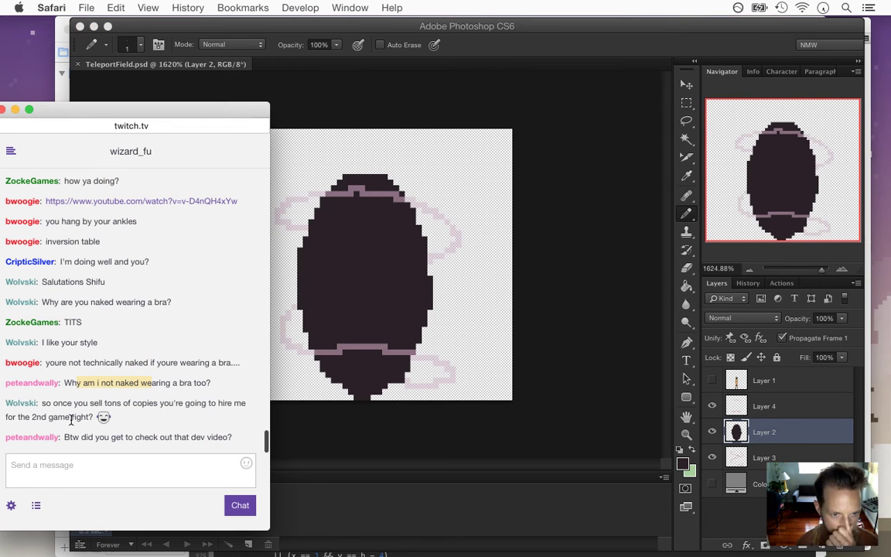
left_click_drag(53, 403, 94, 417)
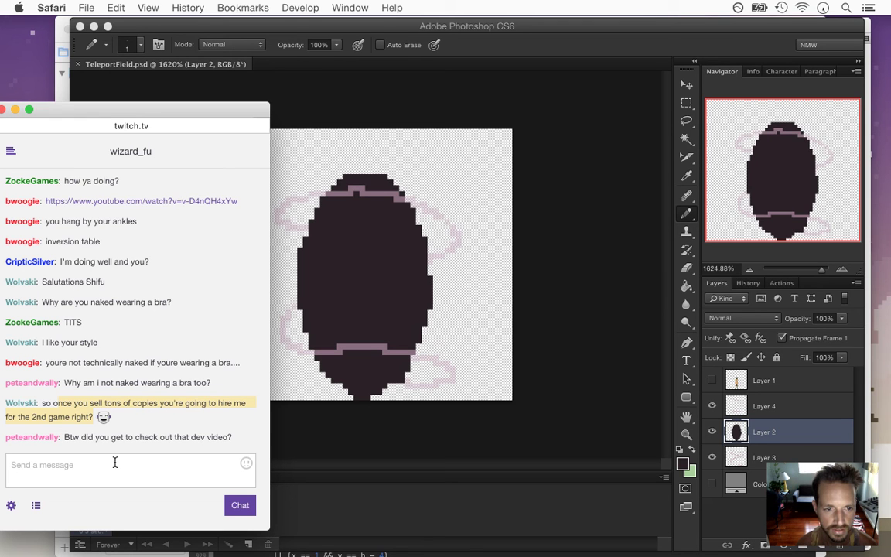
left_click(110, 435)
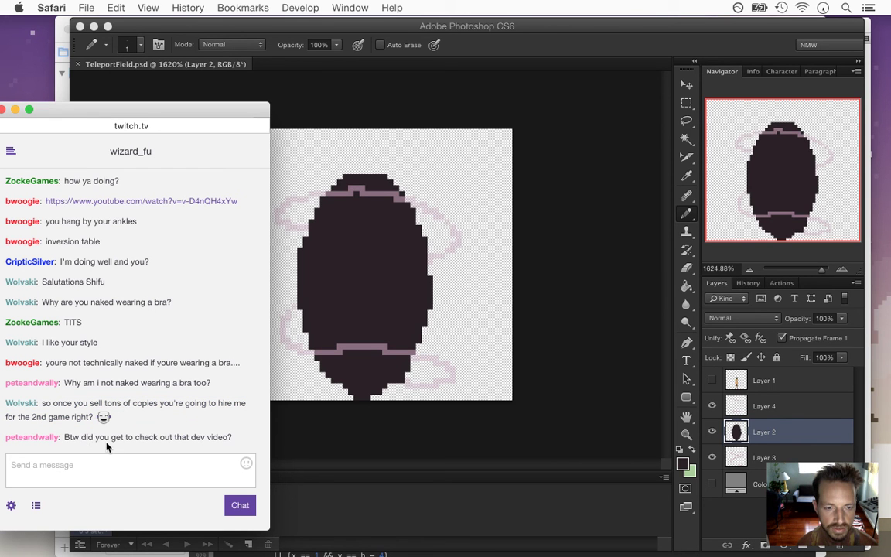
left_click_drag(90, 437, 209, 436)
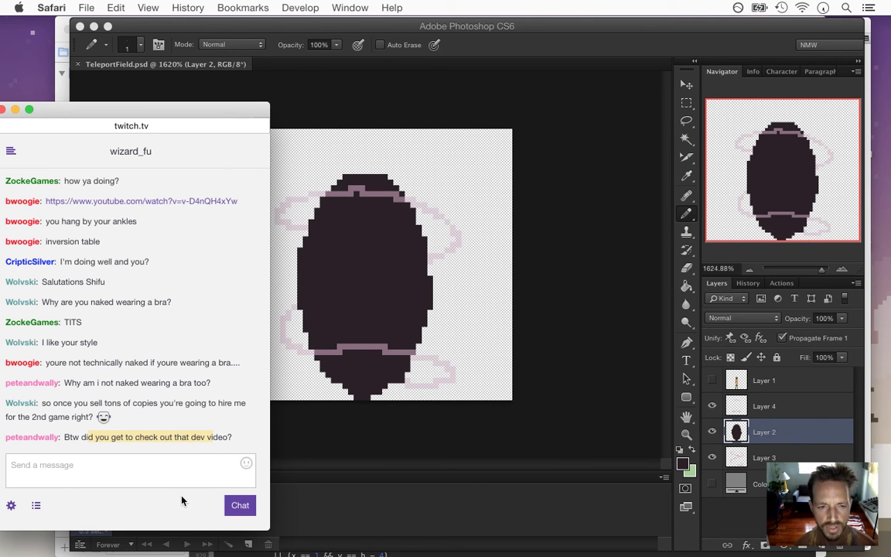
left_click(74, 439)
left_click_drag(65, 437, 205, 434)
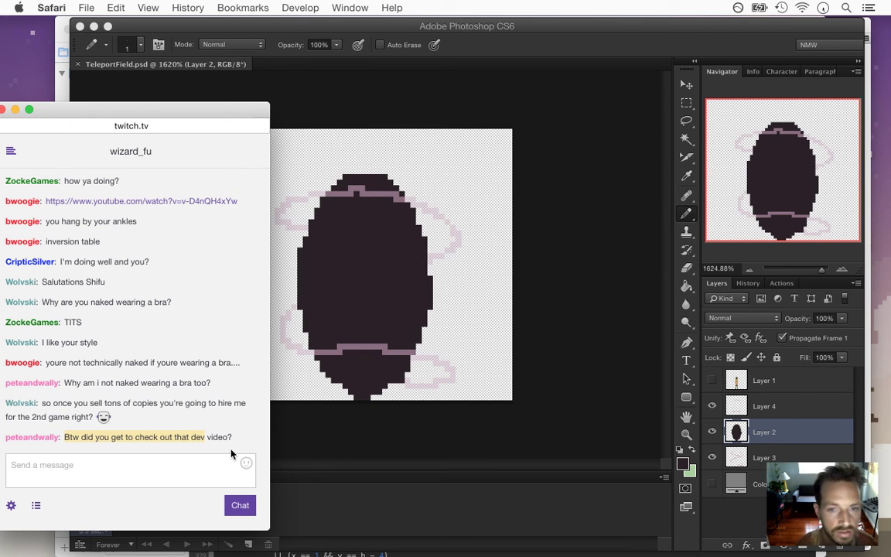
left_click(148, 432)
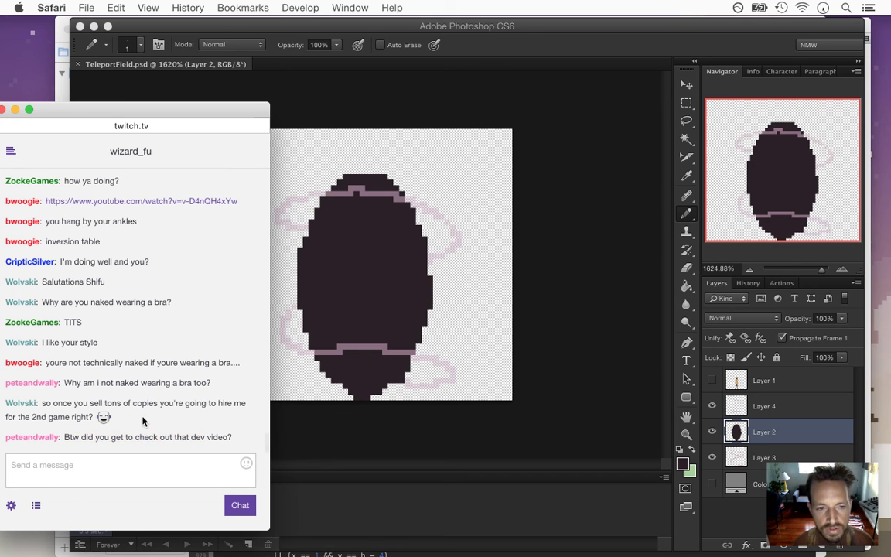
Switch to Xcode, build and run Songbringer, and walk the character up to the central pillar to check the portal sprite.
left_click(622, 62)
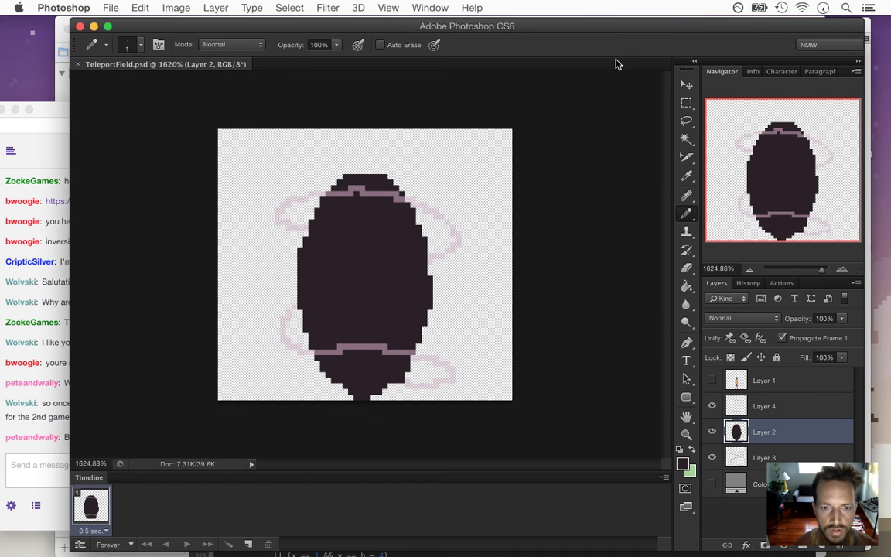
key("super+Tab")
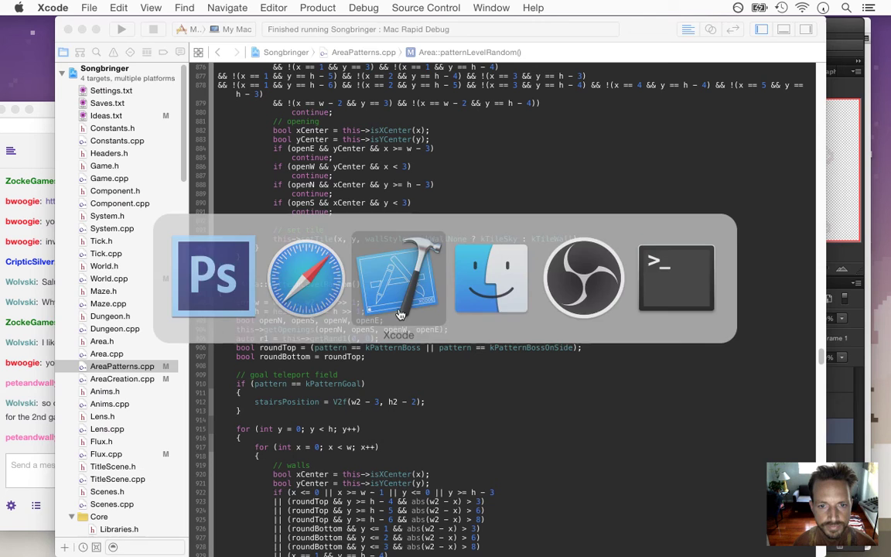
key("super+r")
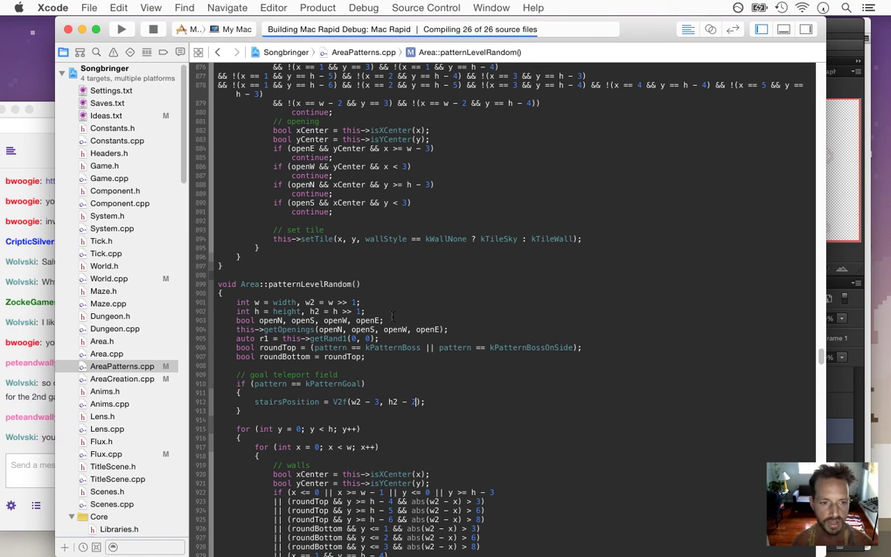
key("super+Tab")
key("super+Tab")
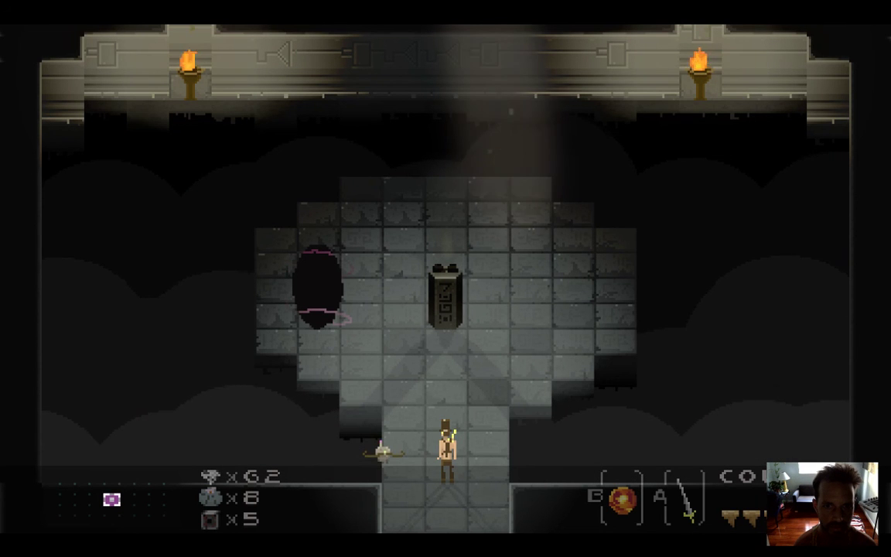
key("Up")
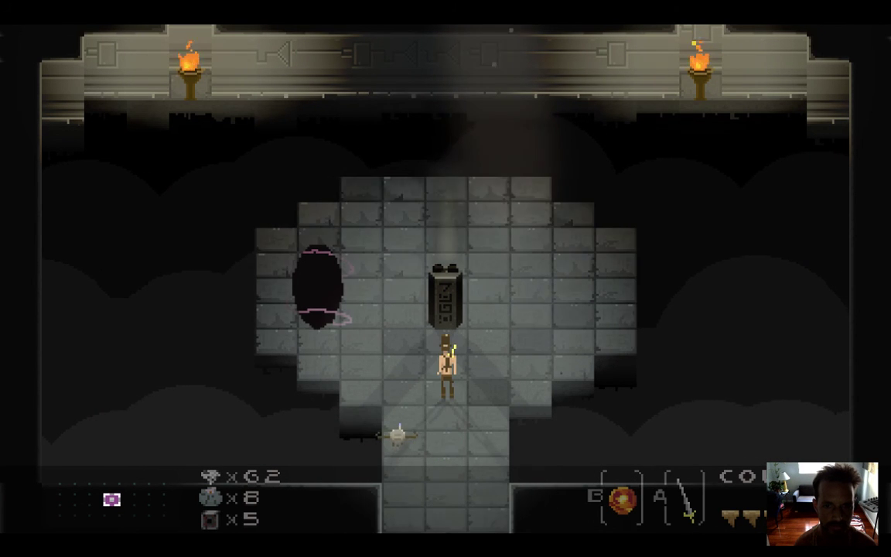
Switch to Safari and read the viewer replies about selling copies, the NES cartridge and the dev video.
key("super+Tab")
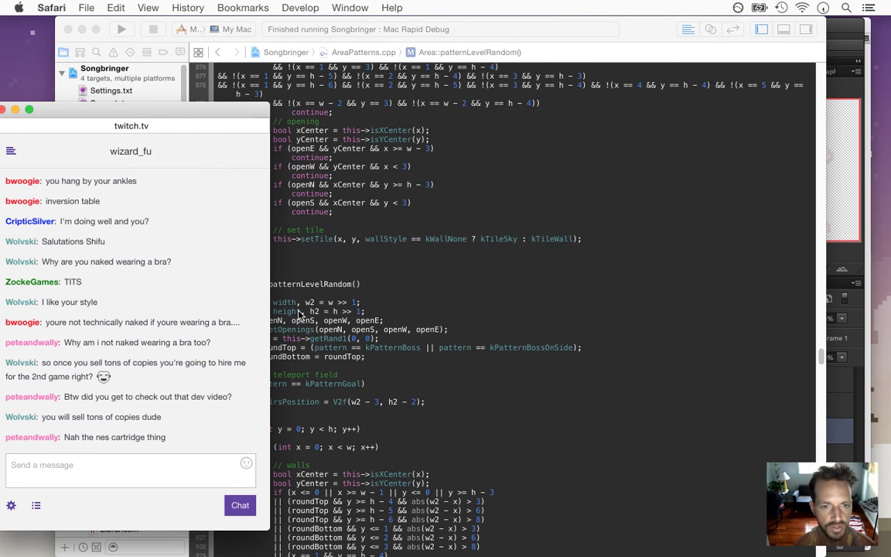
left_click_drag(82, 437, 147, 438)
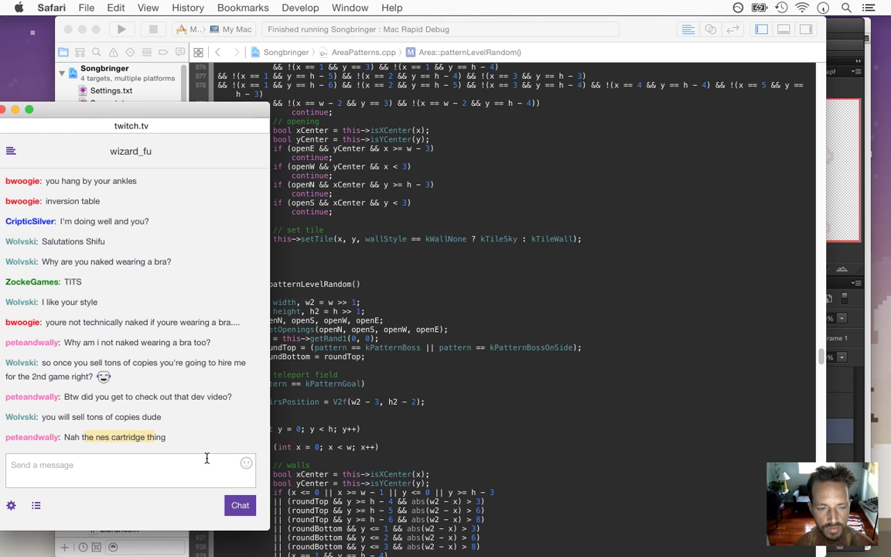
left_click(186, 434)
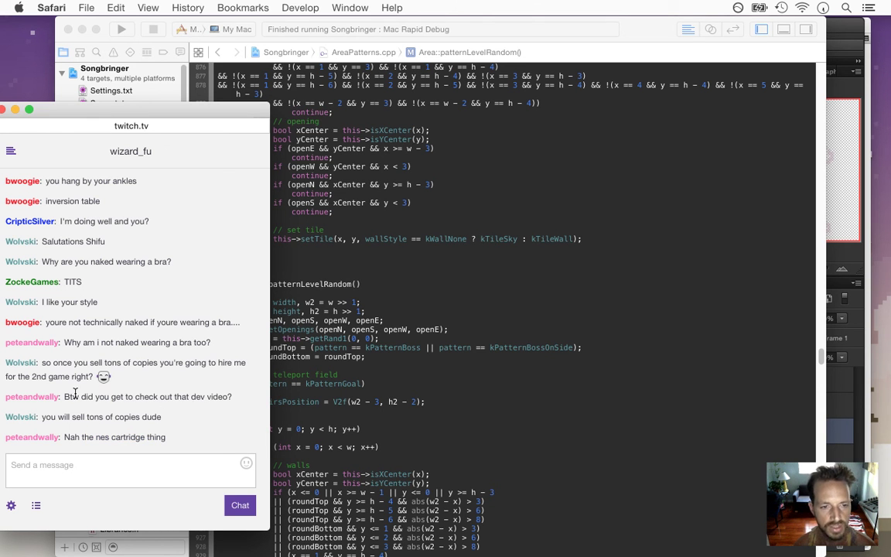
left_click_drag(77, 397, 224, 397)
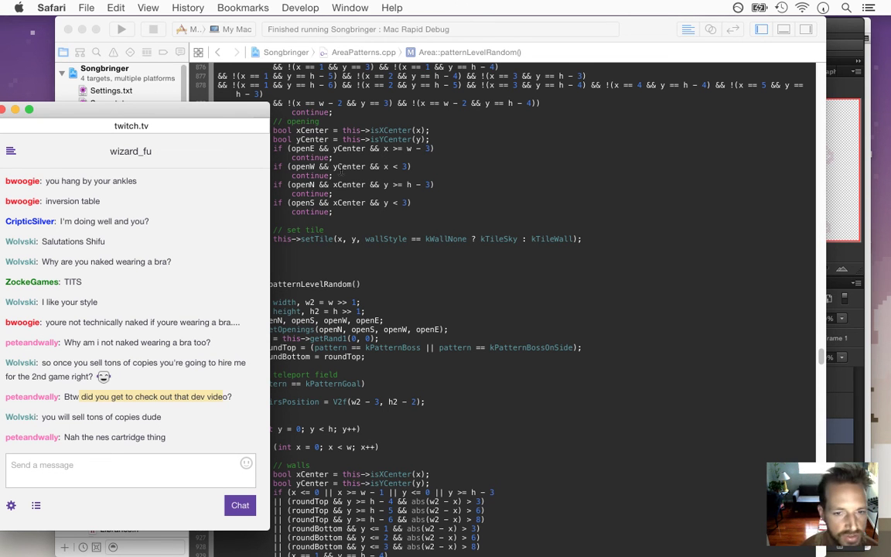
Switch to Xcode, look at the teleport code in Flux.cpp, and open AreaCreation.cpp at createStairsTile.
left_click(315, 267)
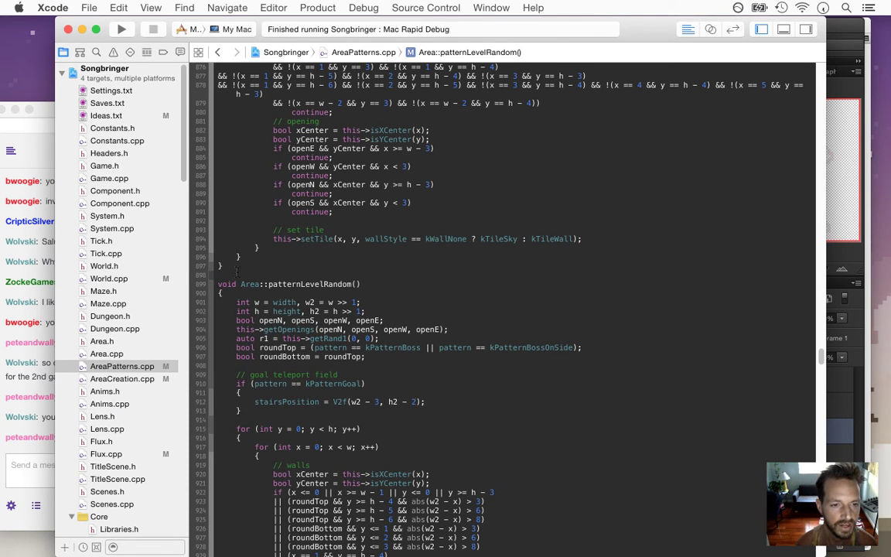
scroll(185, 138, "down", 5)
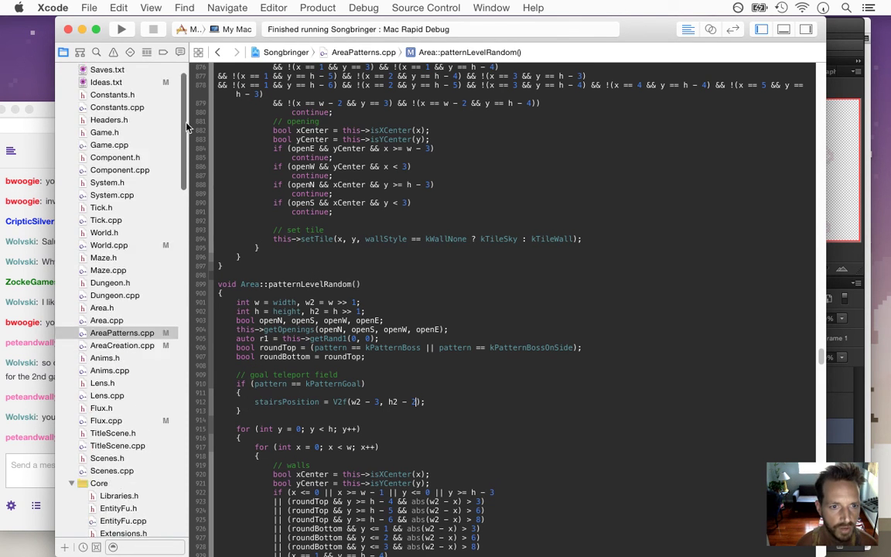
scroll(178, 151, "up", 5)
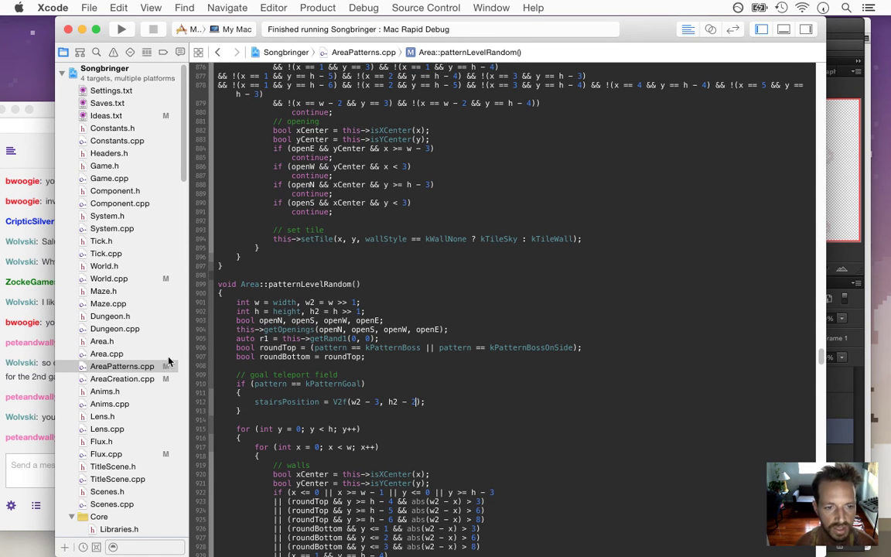
left_click(124, 366)
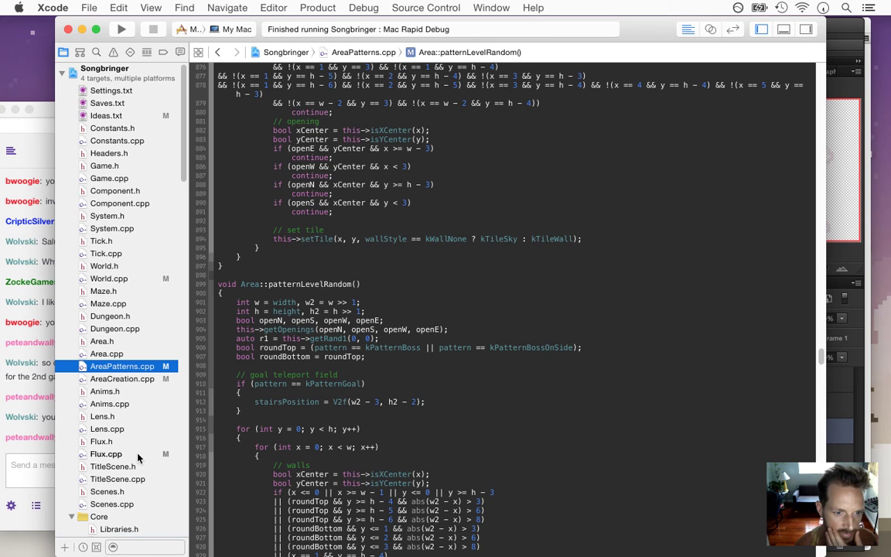
left_click(139, 454)
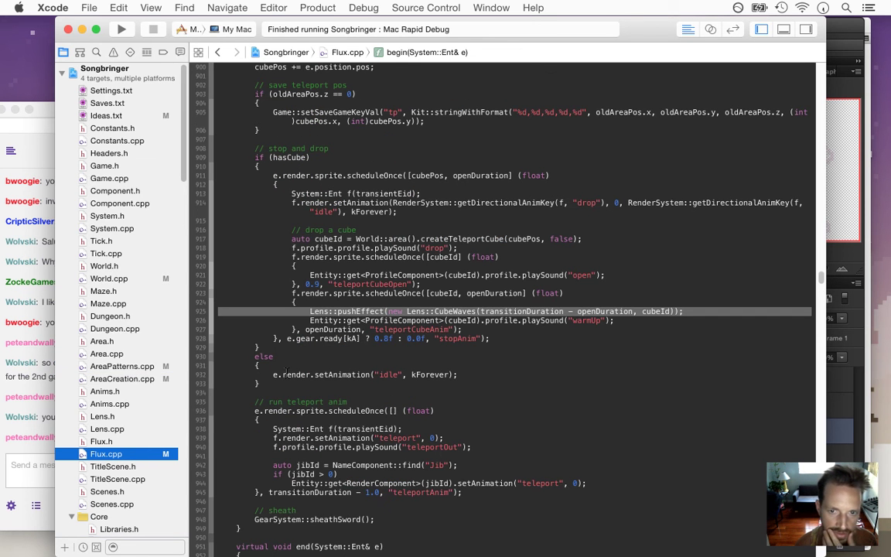
left_click(127, 378)
Replace the if condition under the "add collision components" comment in createStairsTile with doCollision.
left_click(544, 290)
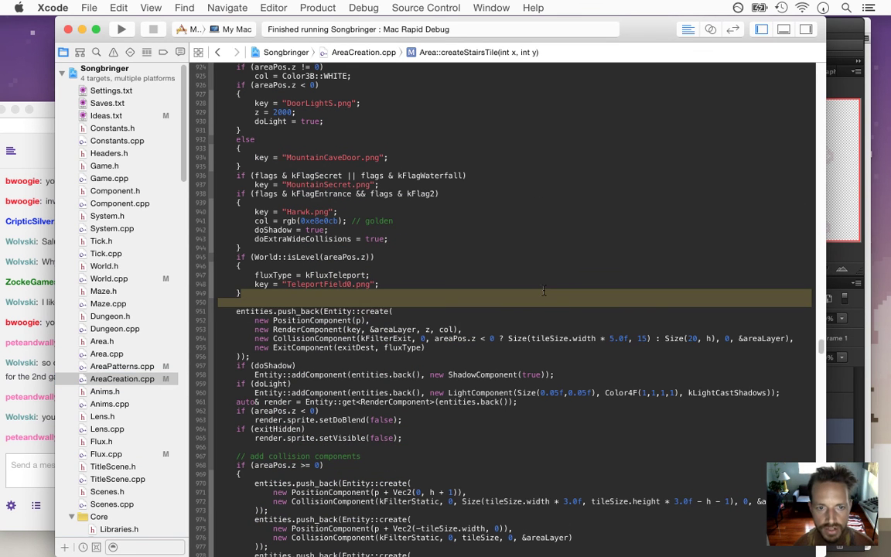
key("Up")
key("Up")
key("Up")
key("Up")
key("Up")
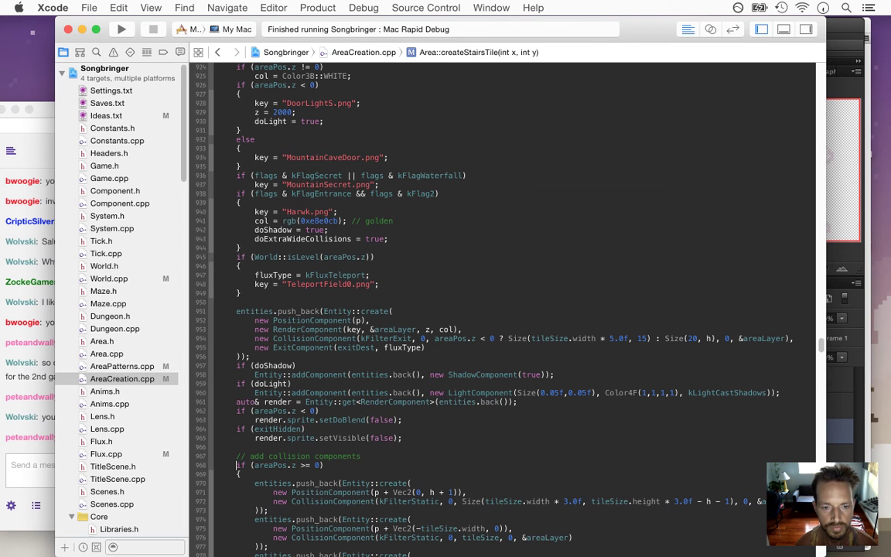
key("Down")
key("Down")
key("Down")
key("Down")
key("Down")
key("Down")
key("Down")
key("Down")
key("Down")
key("Down")
key("Down")
key("Down")
key("Down")
key("Down")
key("Down")
key("Down")
key("Down")
key("Down")
key("Down")
key("Down")
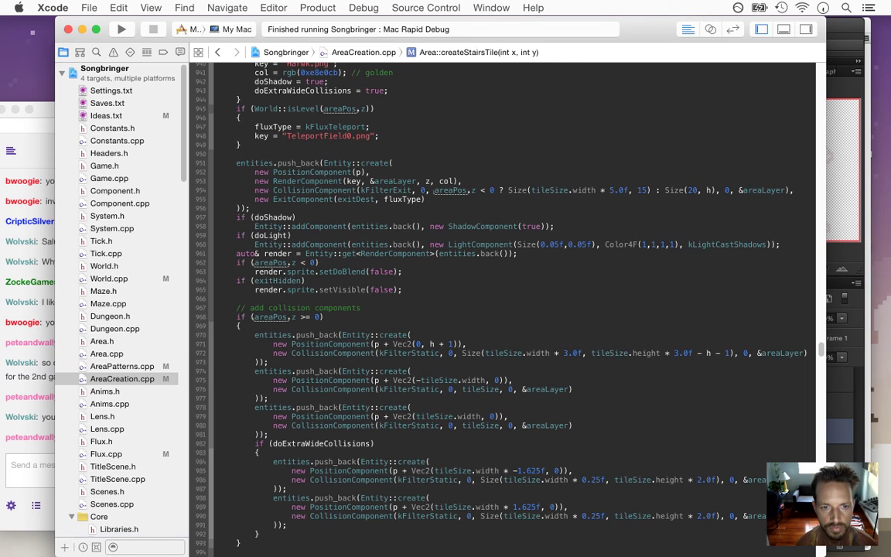
key("shift+alt+Right")
key("shift+alt+Right")
key("shift+alt+Right")
key("BackSpace")
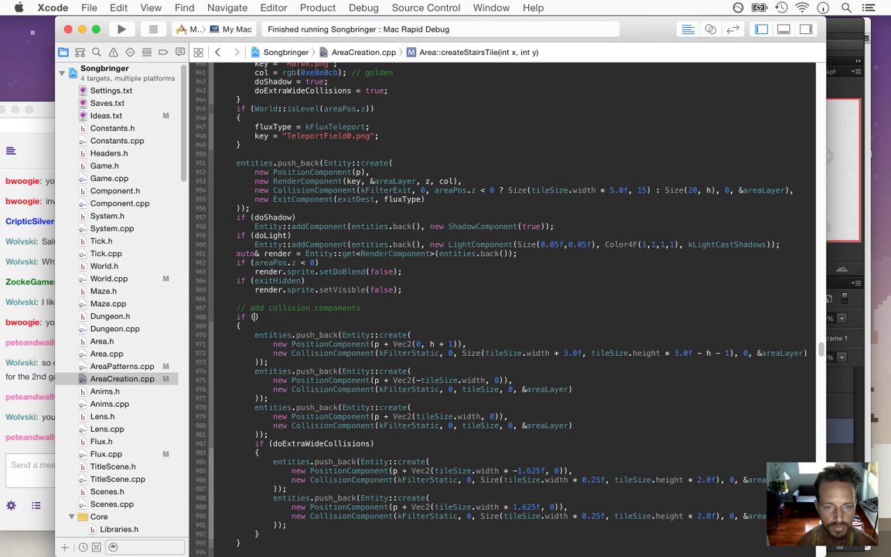
type("add")
key("BackSpace")
key("BackSpace")
type("doCollision")
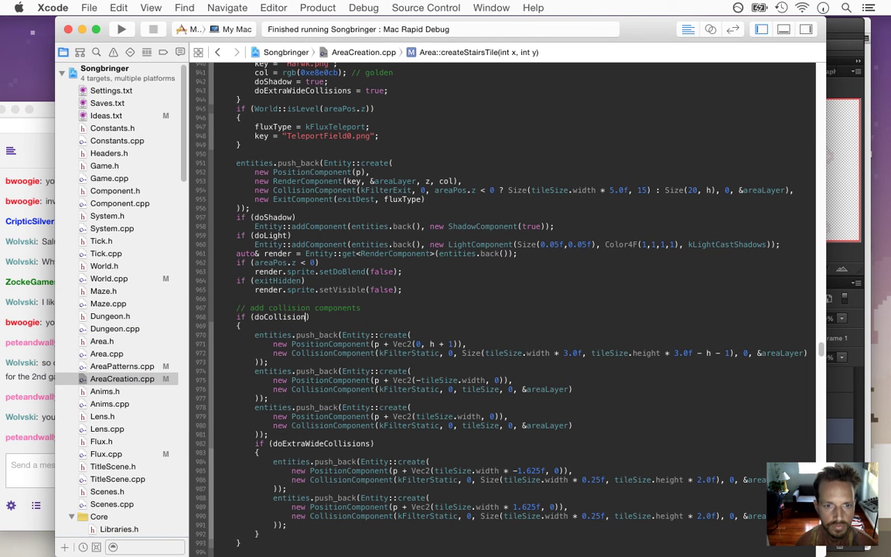
Declare bool doCollision = areaPos.z >= 0 on a new line below the doLight declaration in createStairsTile.
scroll(306, 199, "up", 7)
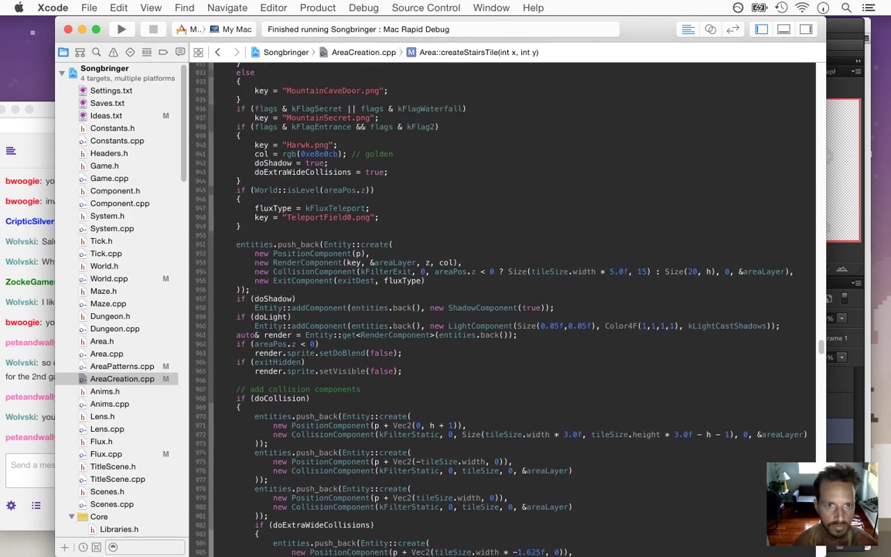
scroll(464, 278, "up", 2)
left_click(333, 112)
key("Return")
type("bool do")
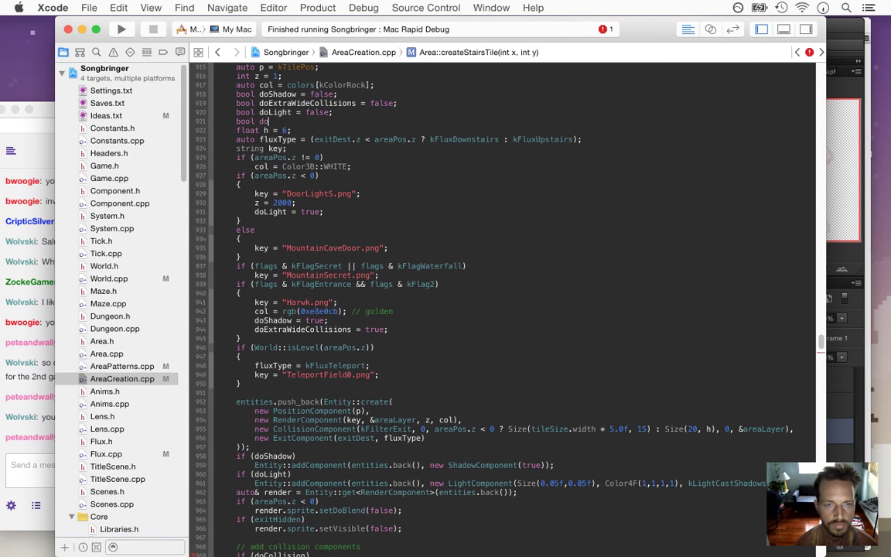
type("Collision")
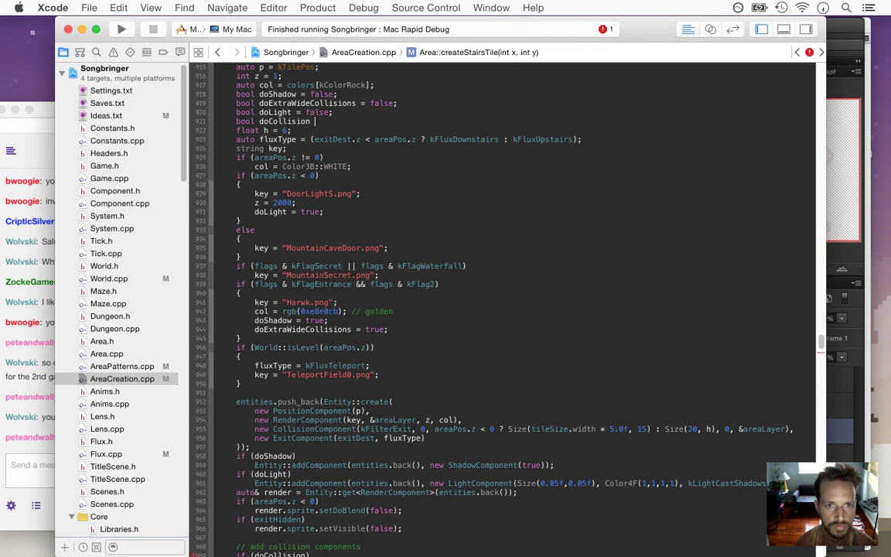
type(" = areaPos.z >= 0")
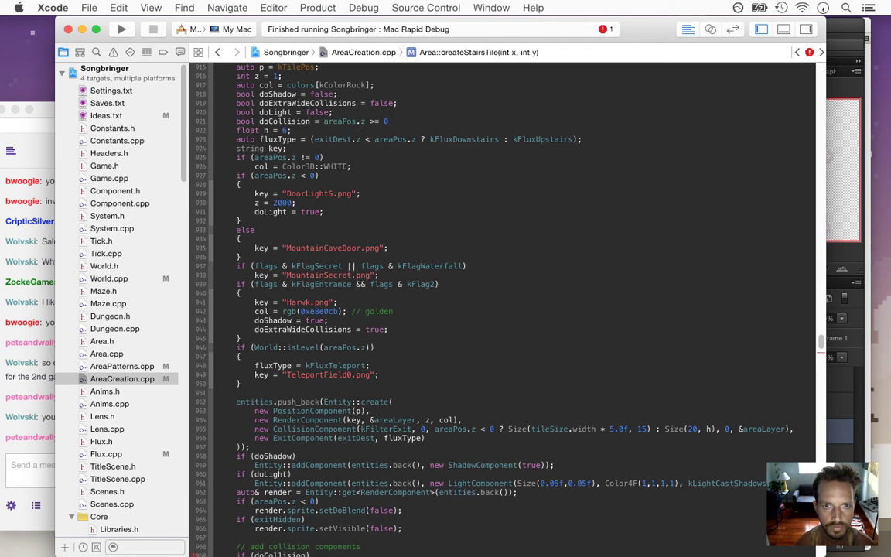
Change the doCollision initializer to the parenthesized comparison (areaPos.z == 0) and end the statement with a semicolon.
left_click(374, 121)
key("BackSpace")
type("=")
left_click(325, 121)
type("(")
left_click(391, 121)
type(");")
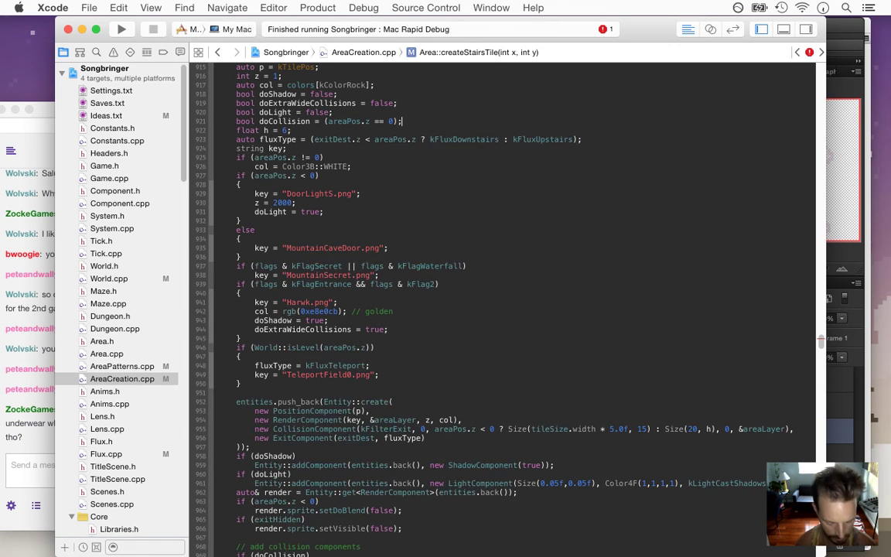
Build Songbringer, read the new Twitch chat messages in Safari meanwhile, and return to Xcode.
key("super+r")
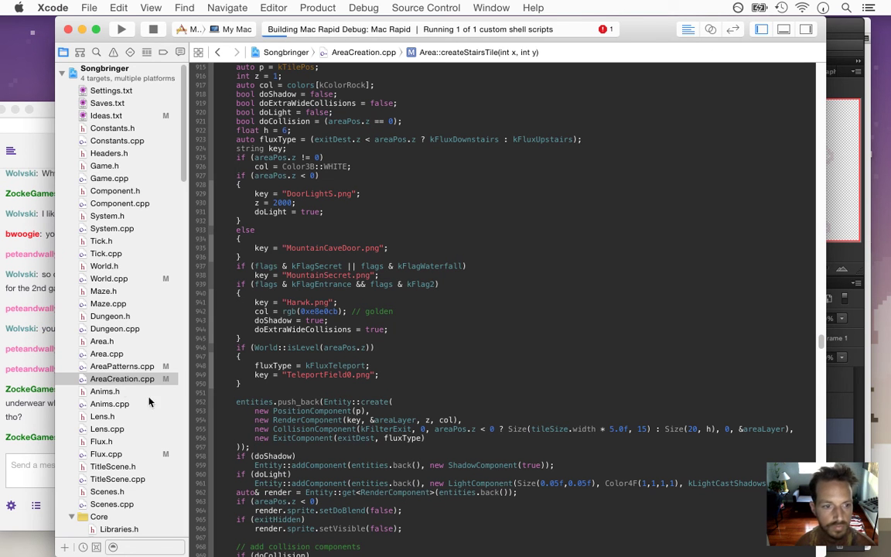
left_click(9, 376)
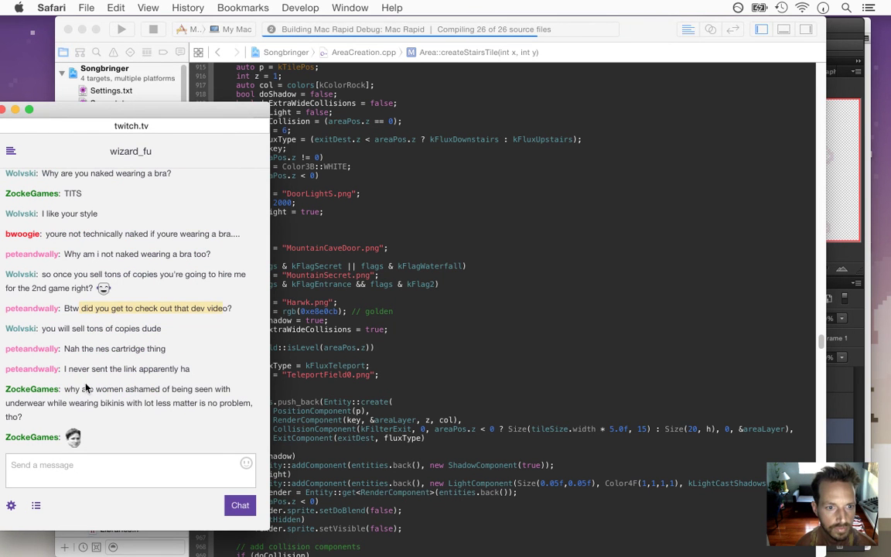
left_click_drag(68, 369, 167, 383)
left_click(115, 348)
left_click_drag(78, 367, 158, 349)
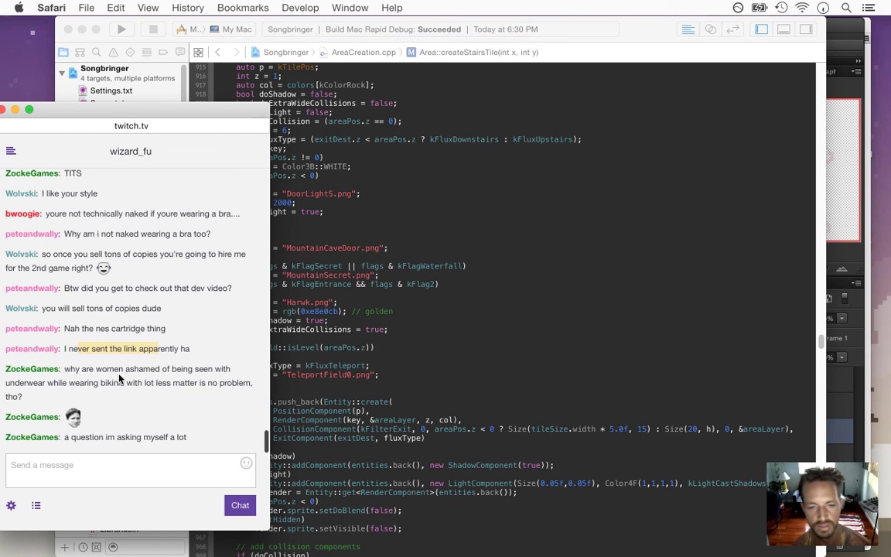
left_click(73, 366)
left_click_drag(75, 369, 113, 383)
left_click(415, 273)
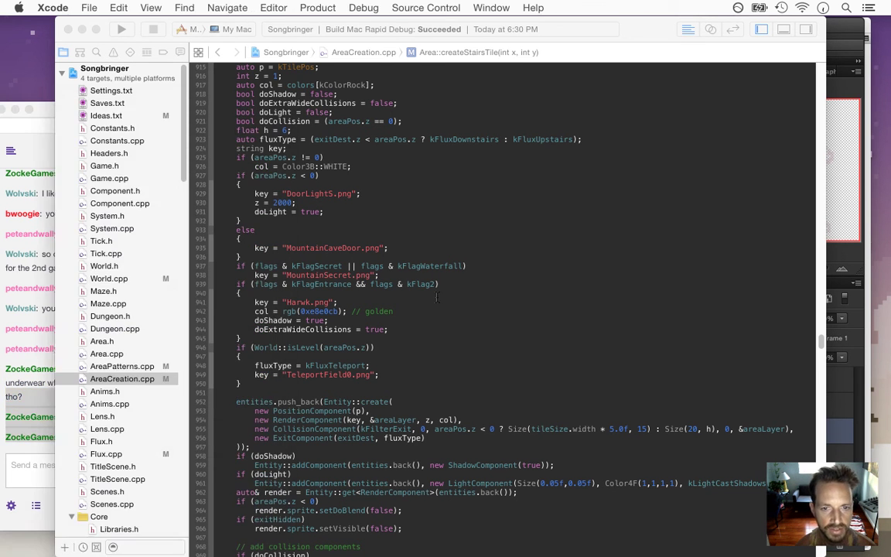
Run Songbringer and walk the character up past the stone pillar and around behind the teleport portal to test its collisions.
key("super+r")
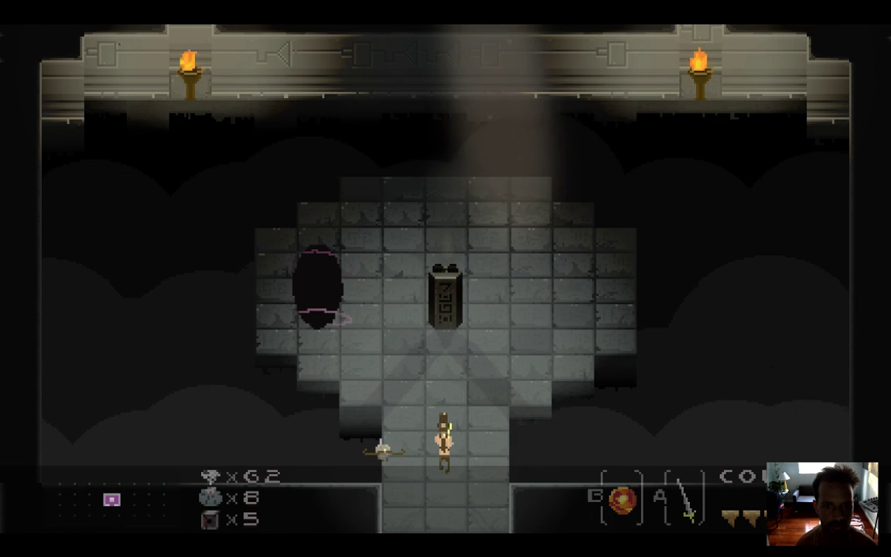
key("Up")
key("Left")
key("Left")
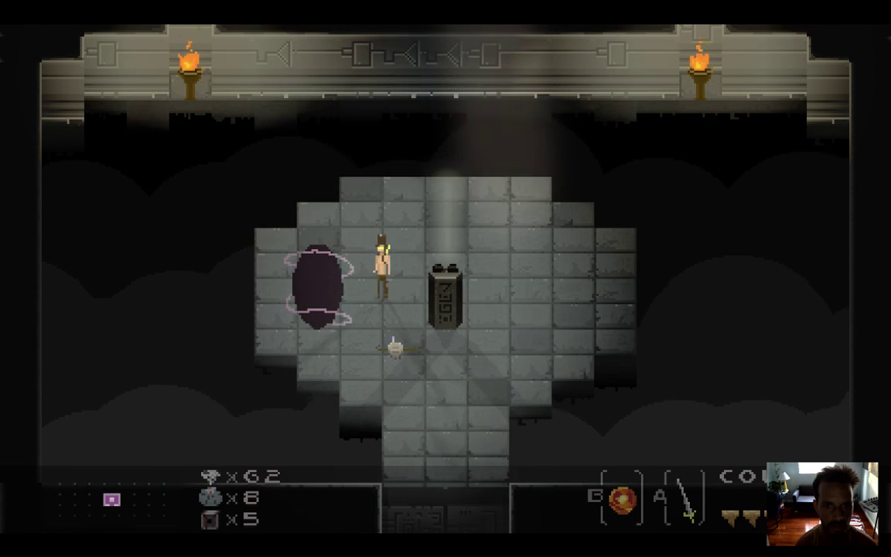
key("Up")
key("Down")
key("Up")
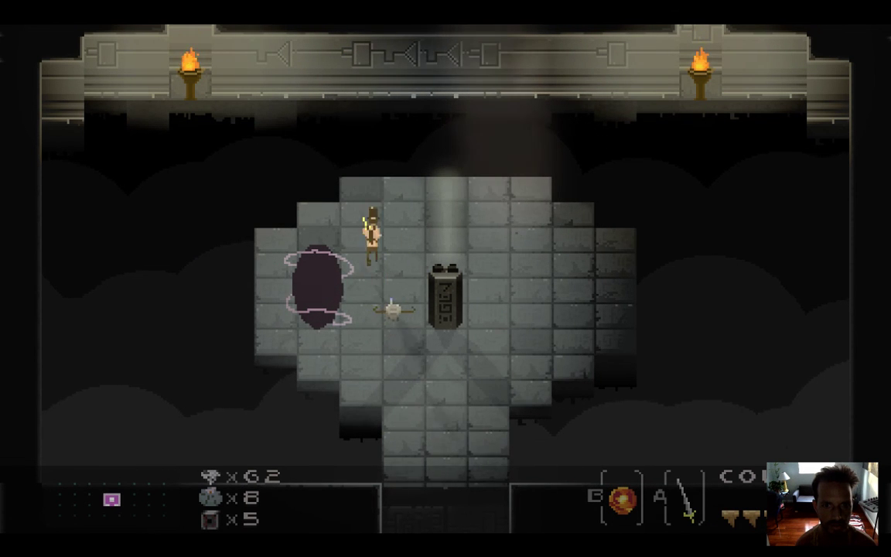
key("Left")
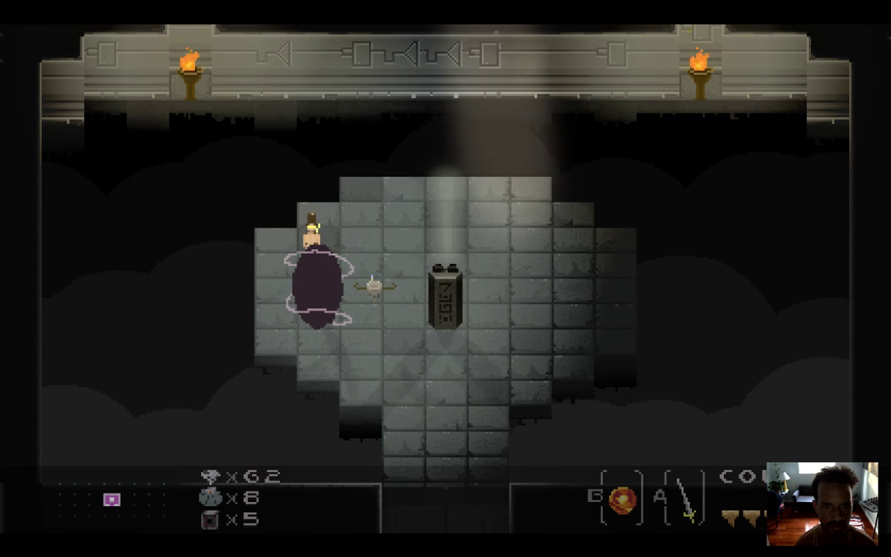
Walk the character into the portal from behind to test the teleport exit, and quit the game.
key("Left")
key("Right")
key("Down")
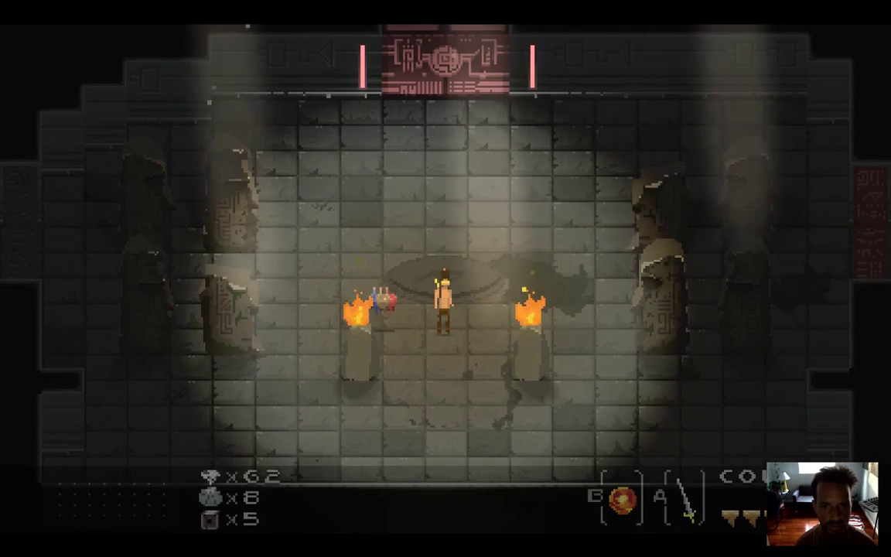
key("Right")
key("super+q")
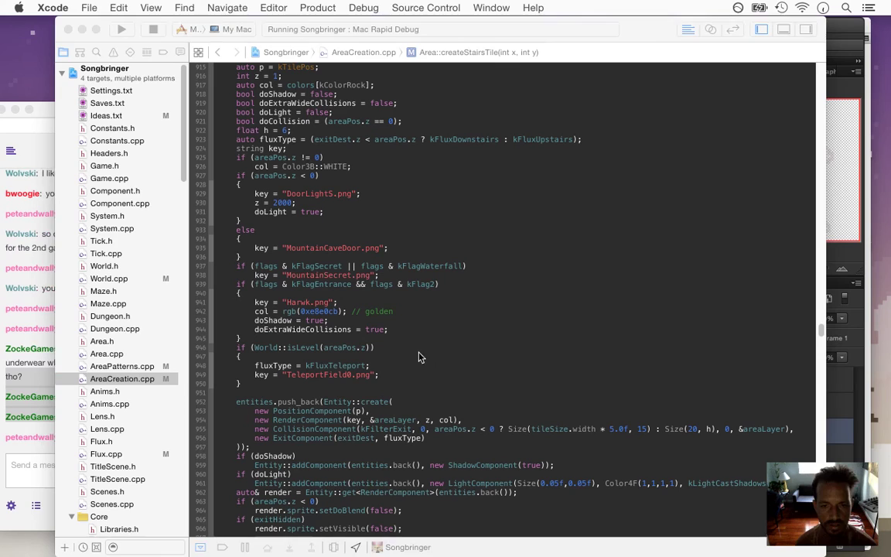
Run Songbringer again, take the character through the teleport portal once more, and quit the game.
key("super+r")
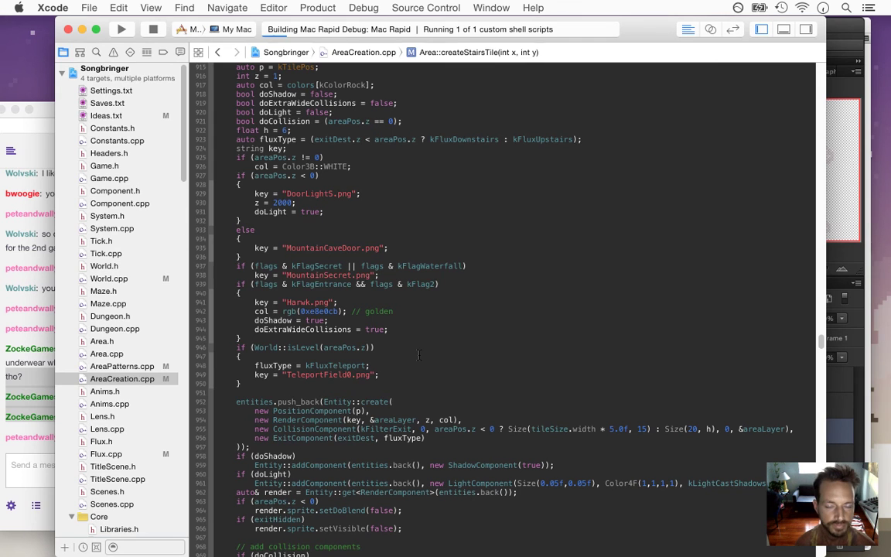
key("super+Tab")
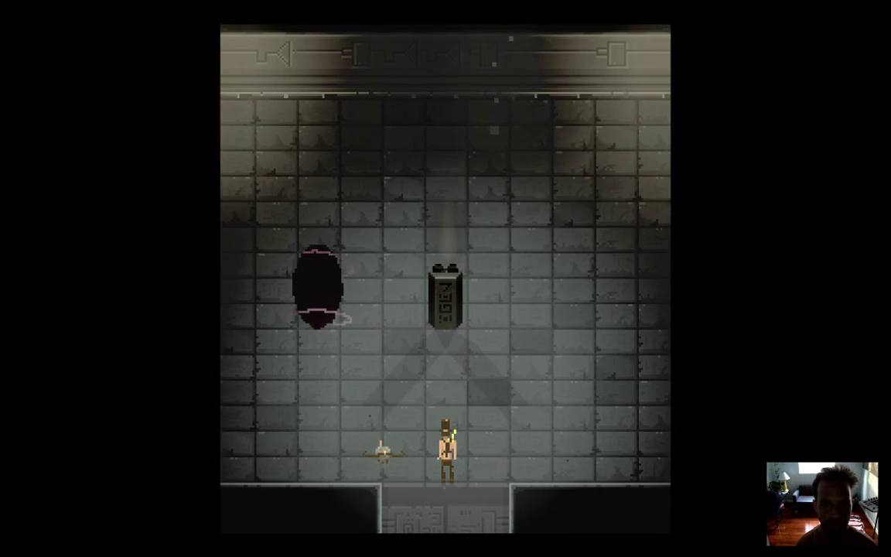
key("Up")
key("Left")
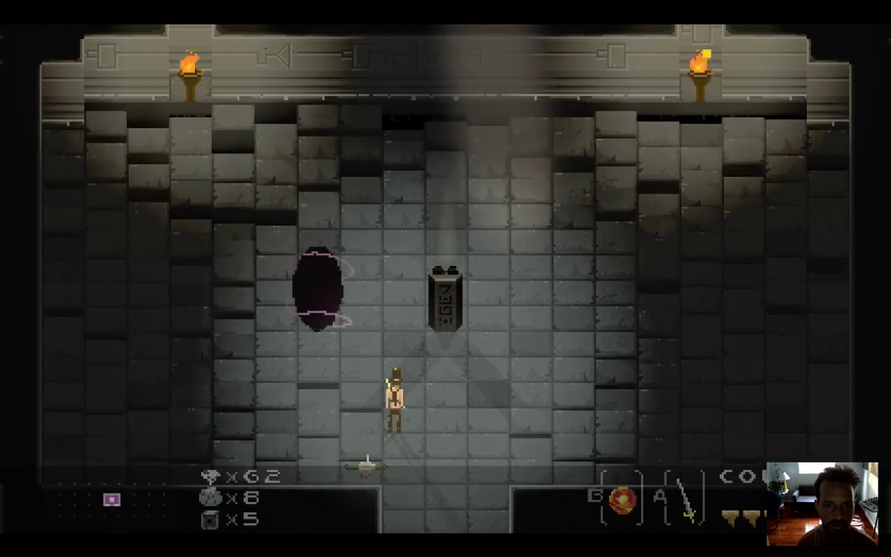
key("Up")
key("Left")
key("Up")
key("Left")
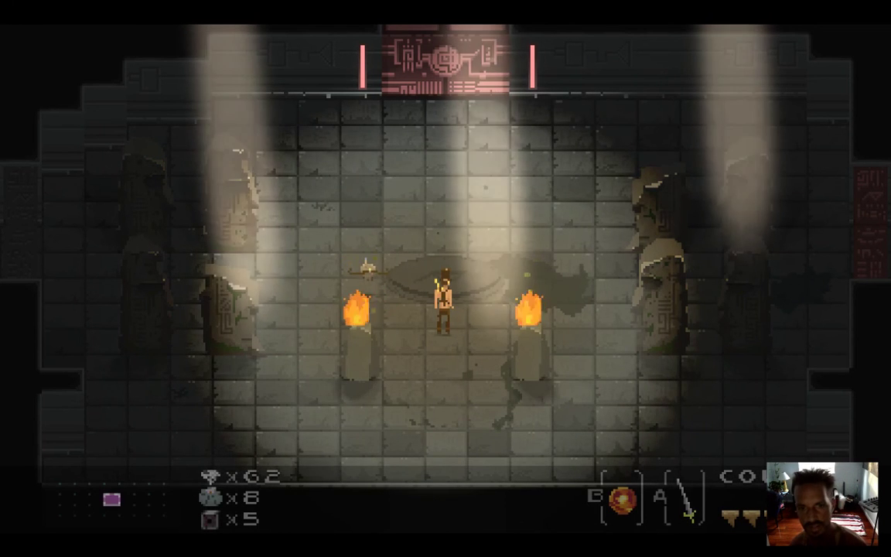
key("super+q")
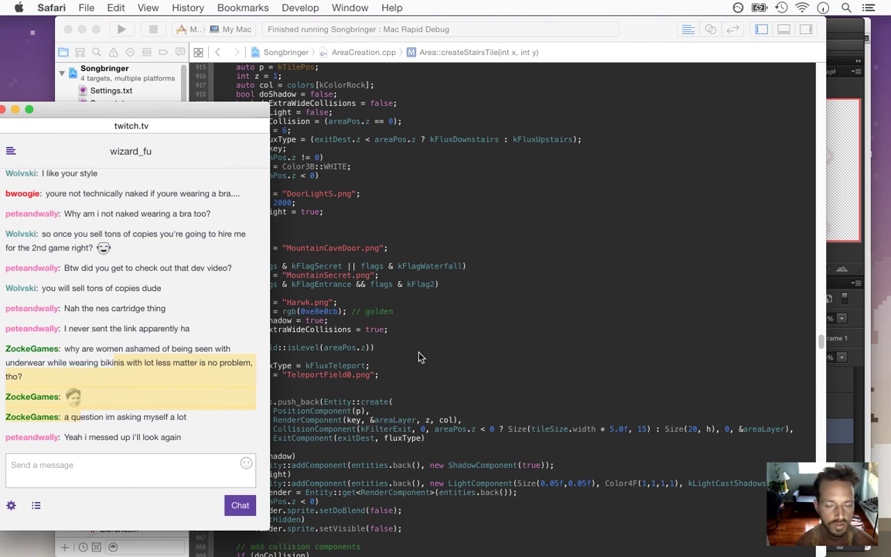
Switch to Photoshop and hide Layer 4 and Layer 3 in TeleportField.psd, leaving only the dark oval on Layer 2 showing.
left_click(451, 316)
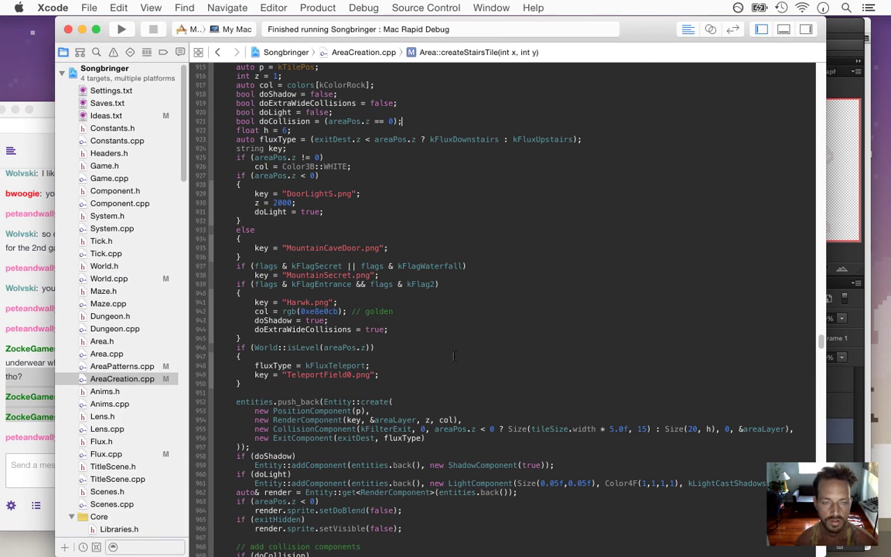
key("super+Tab")
key("super+Tab")
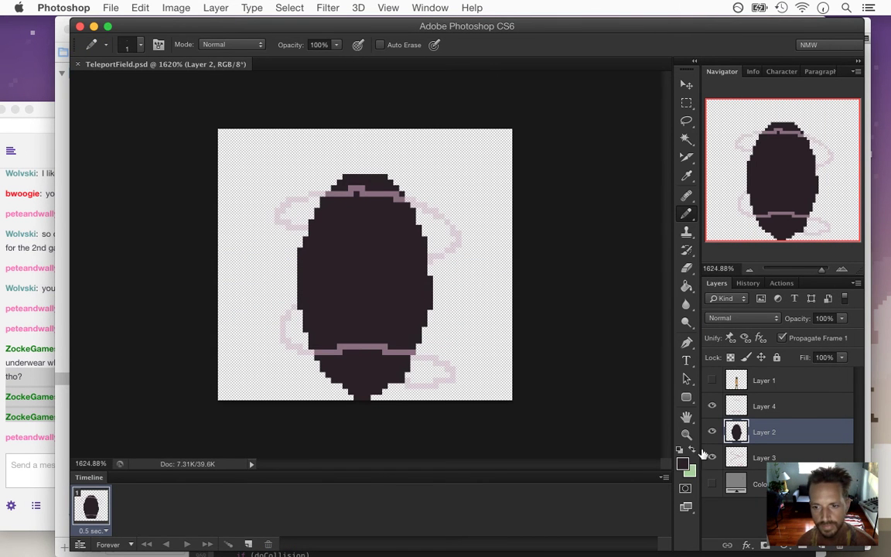
left_click(712, 406)
left_click(712, 457)
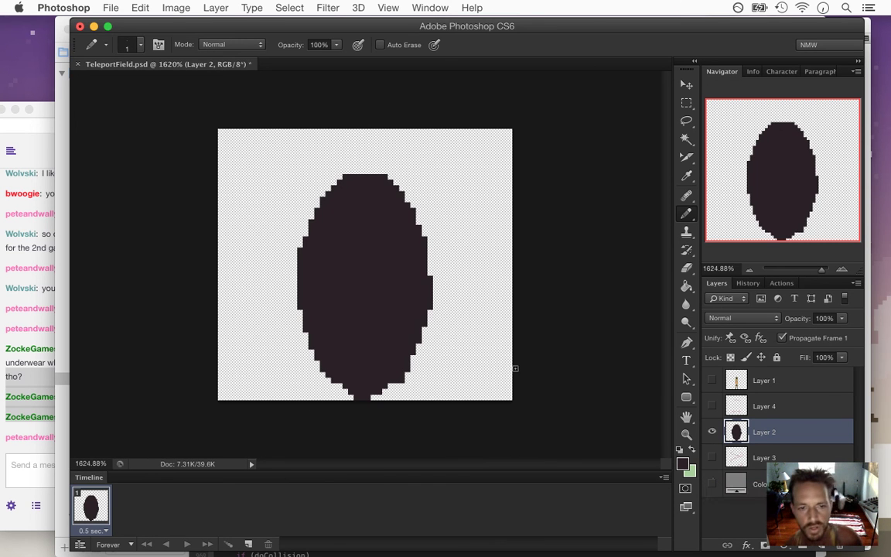
Read the incoming Twitch chat messages in Safari, including the viewer's suggestion of a transparent DBZ aura for the portal.
left_click(33, 454)
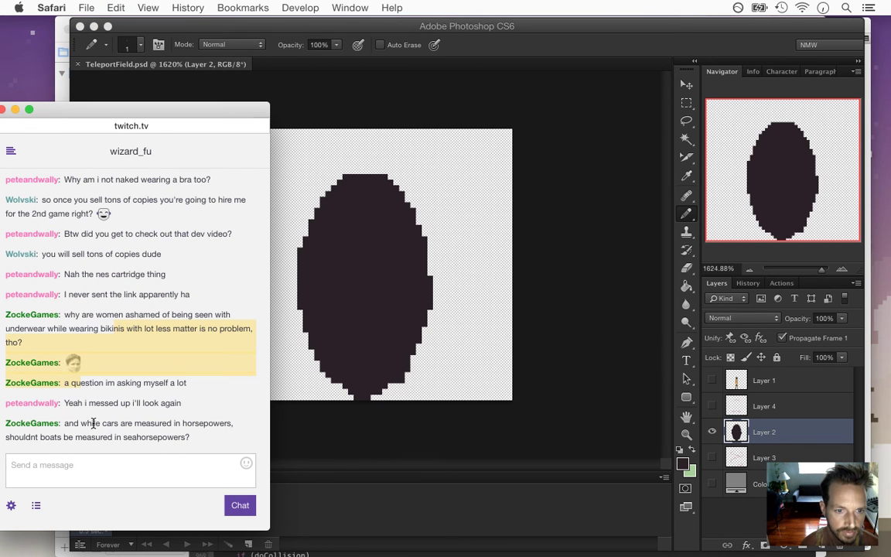
left_click_drag(98, 425, 181, 437)
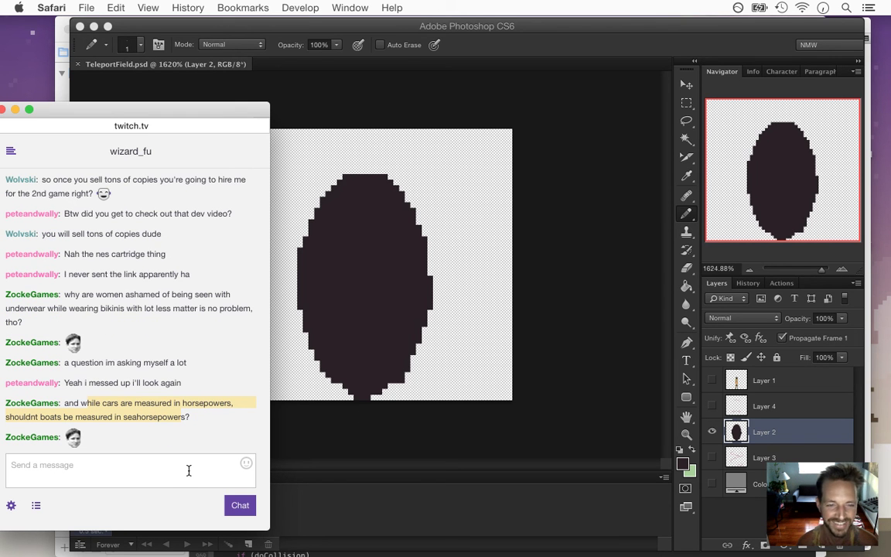
left_click(91, 401)
left_click_drag(84, 399, 163, 410)
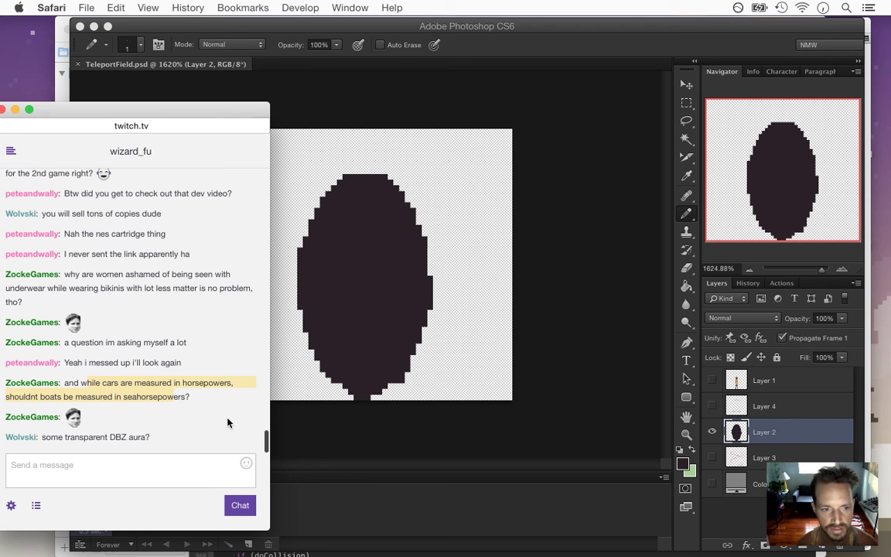
left_click_drag(65, 437, 132, 438)
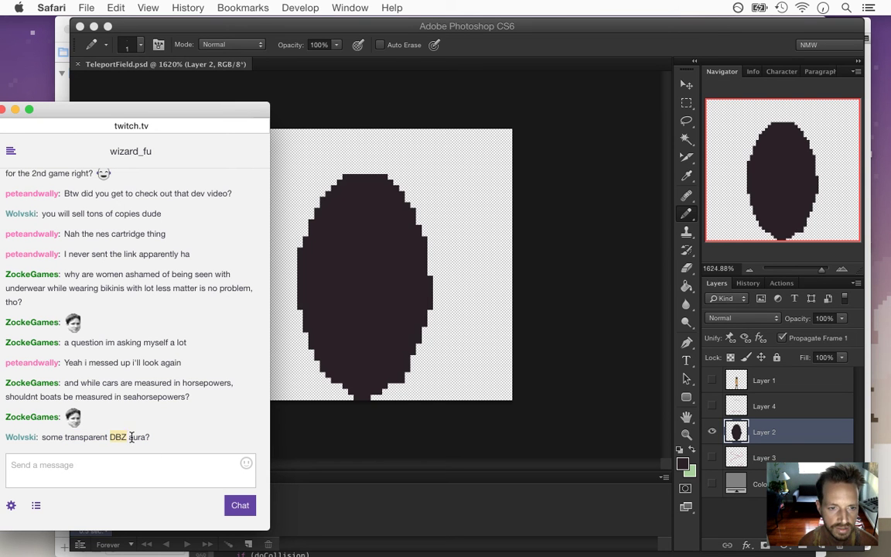
left_click(576, 50)
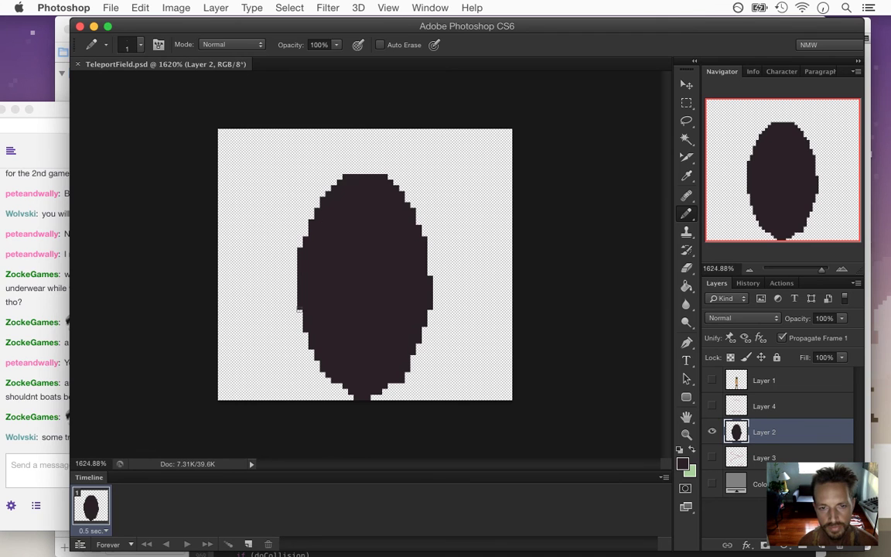
left_click(25, 456)
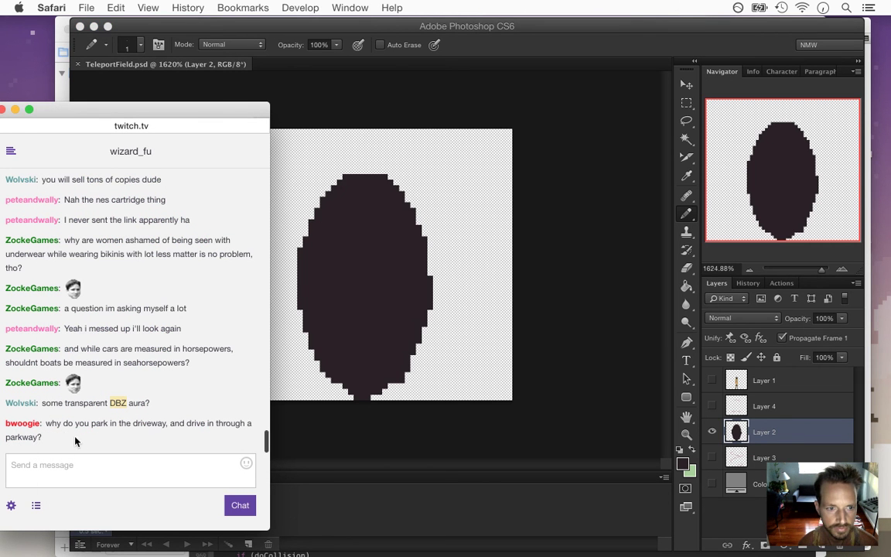
left_click_drag(64, 424, 123, 436)
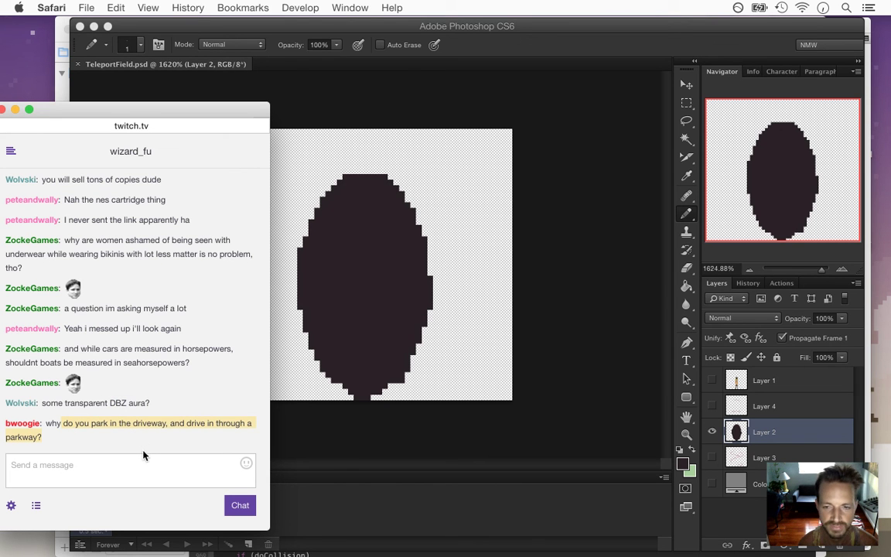
left_click(110, 434)
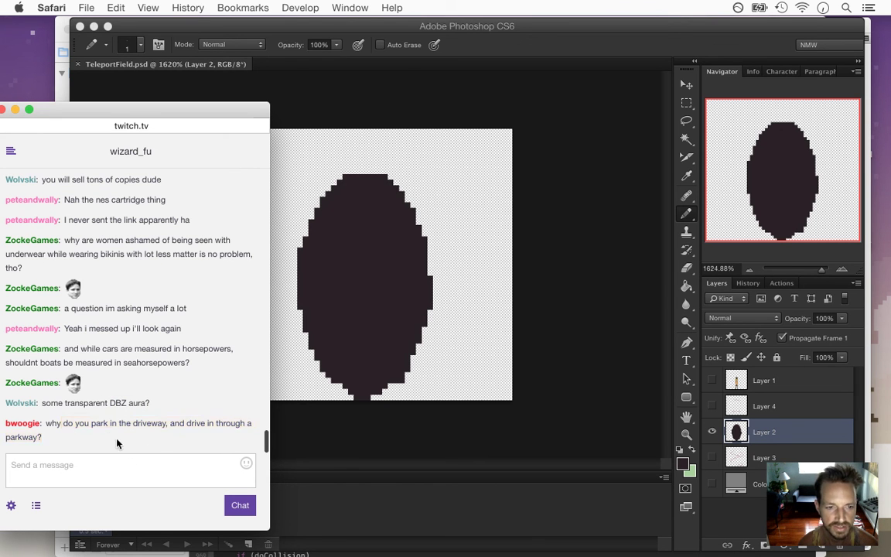
left_click(596, 123)
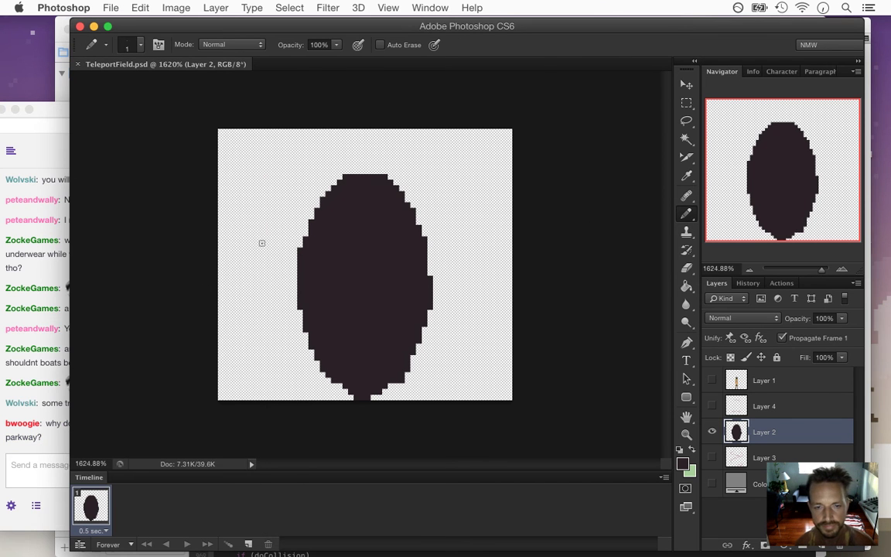
left_click(38, 454)
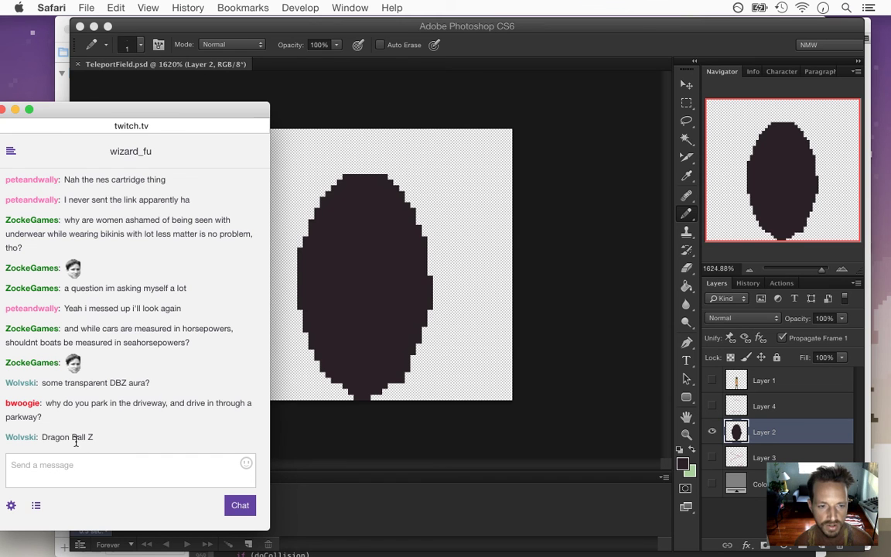
Search Google for "dragonballz aura" in a new Safari window and view the image results as reference.
key("super+Tab")
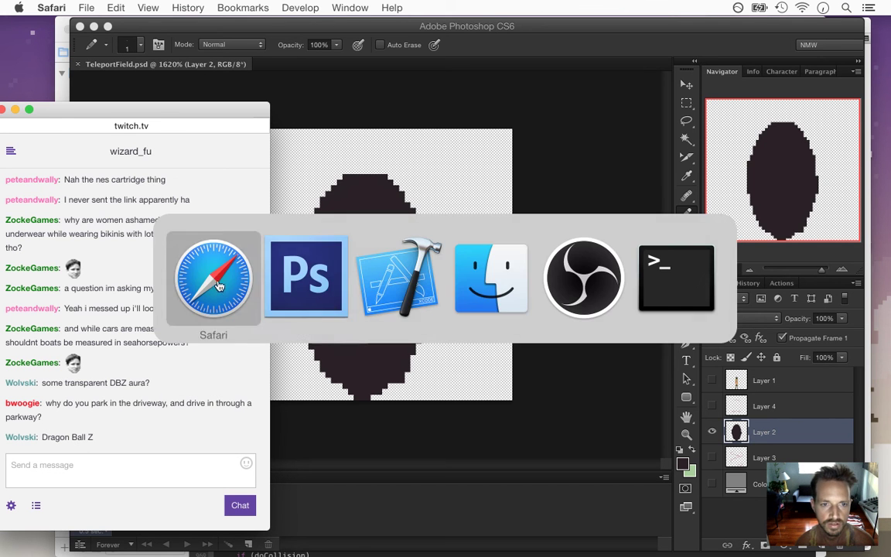
key("super+n")
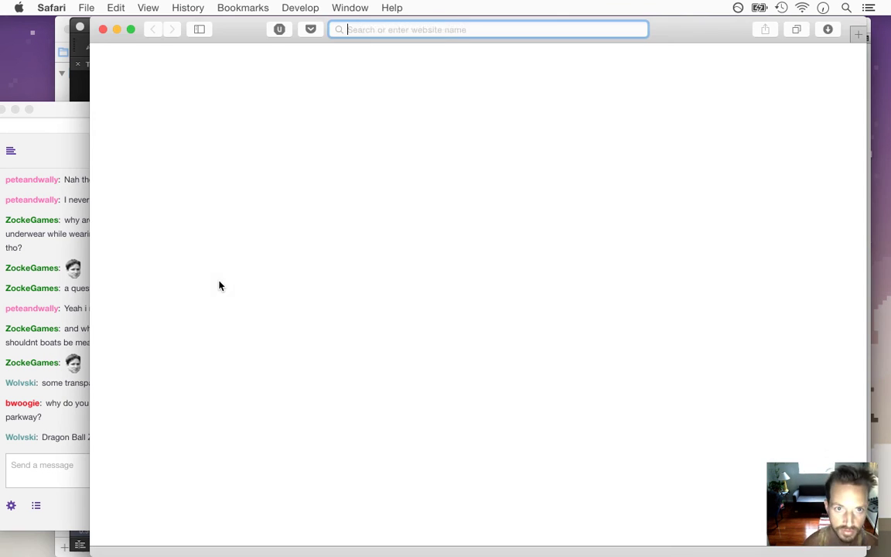
type("dragonb")
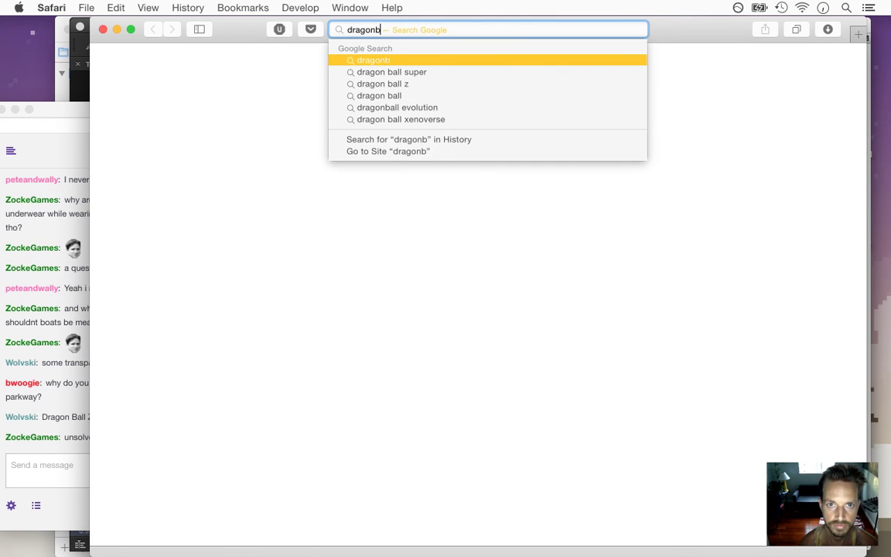
type("allz aura")
key("Return")
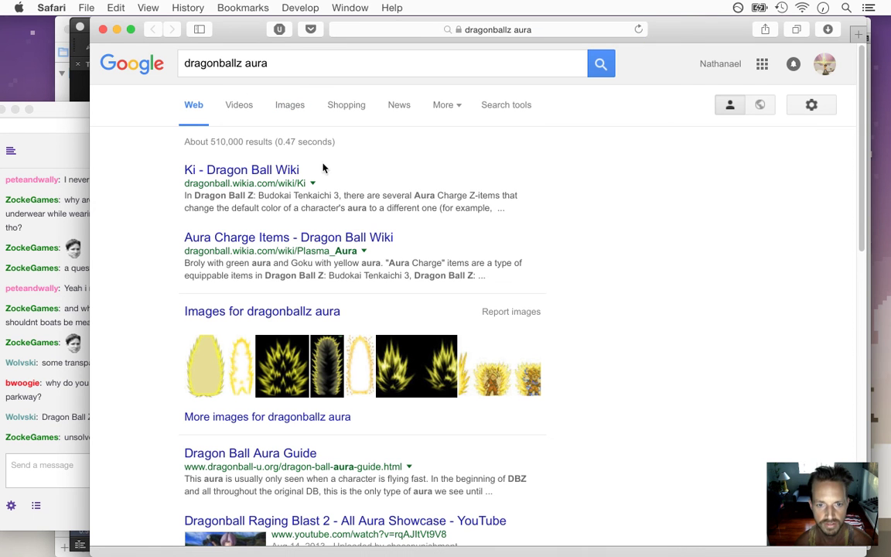
left_click(290, 106)
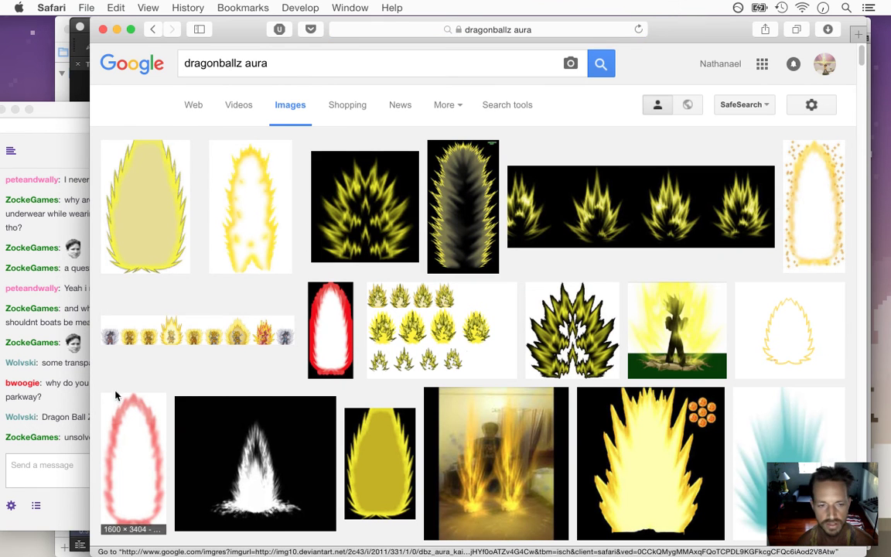
left_click(64, 412)
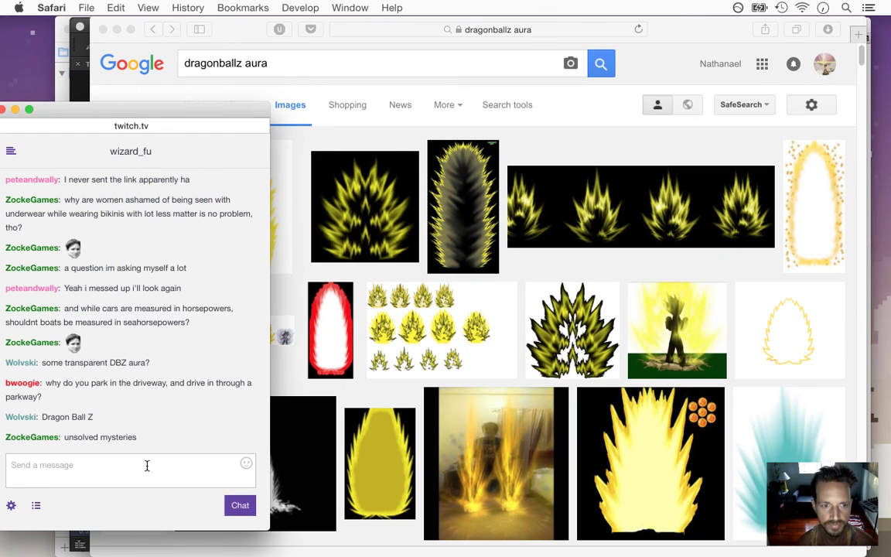
left_click(706, 31)
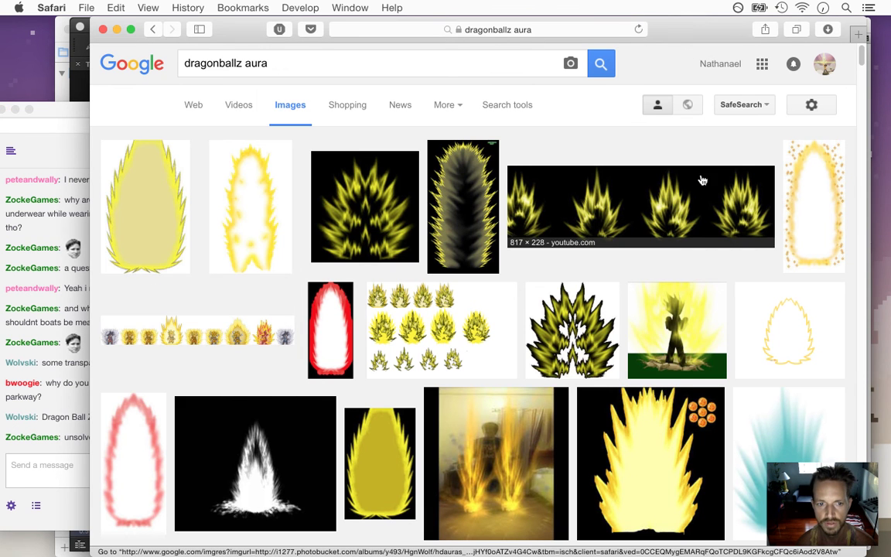
Preview the Son Goku aura sprite strip among the image results, and compare it with the dark portal oval in Photoshop.
left_click(225, 338)
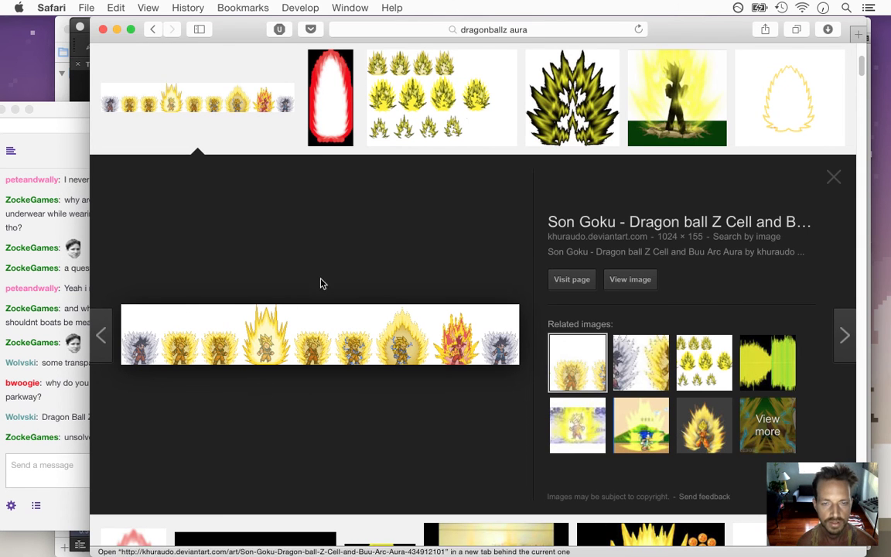
key("super+Tab")
key("super+Tab")
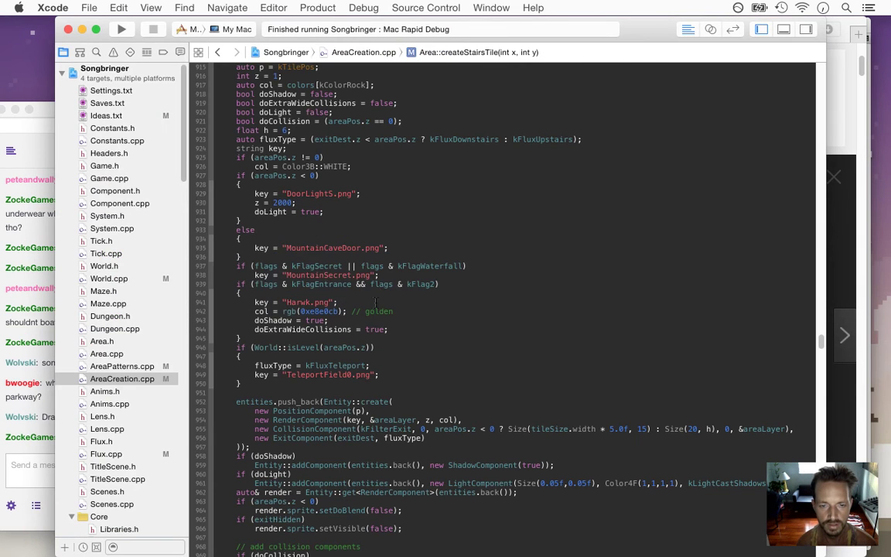
key("super+Tab")
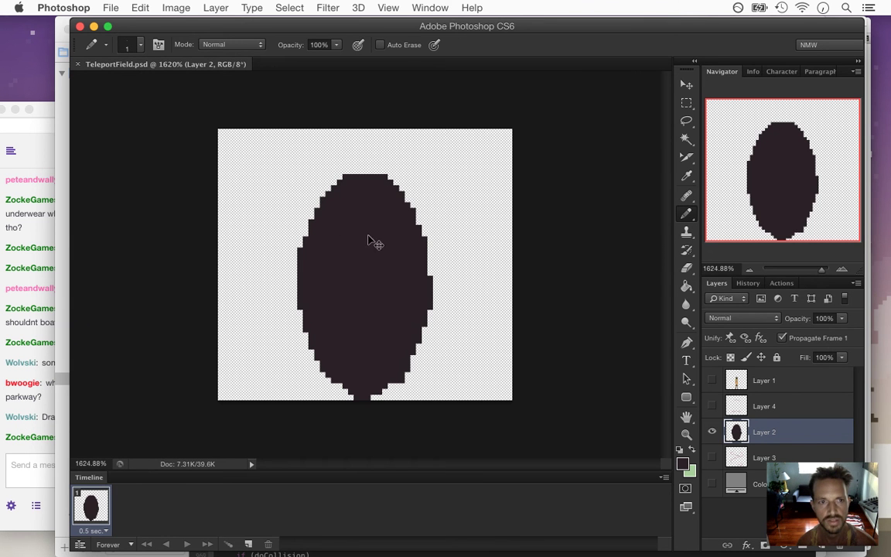
Switch to Safari and run a Google Images search for "nebula" in a new tab.
key("super+Tab")
key("super+Tab")
key("super+t")
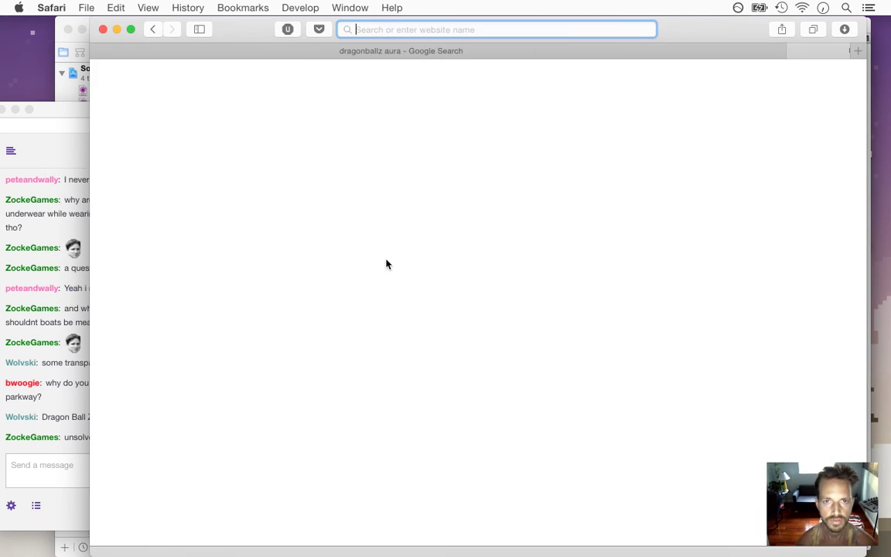
type("nebula")
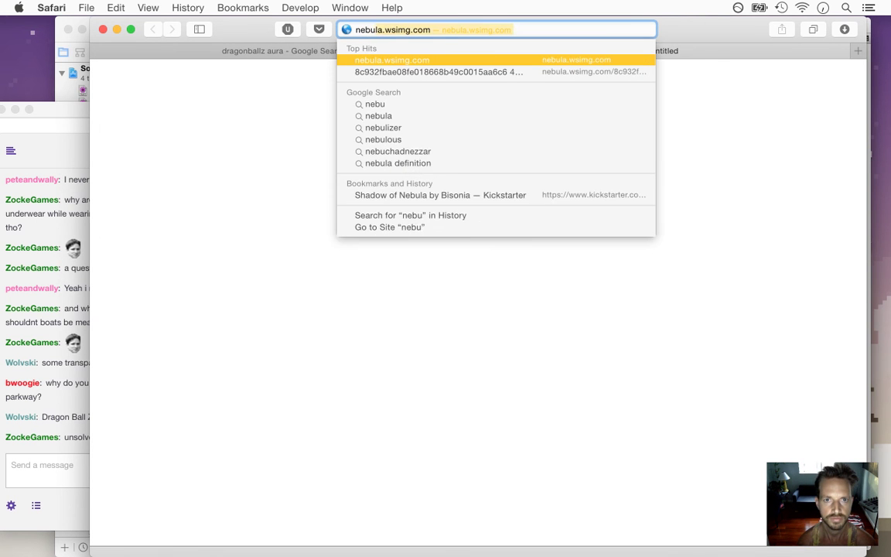
key("BackSpace")
key("Return")
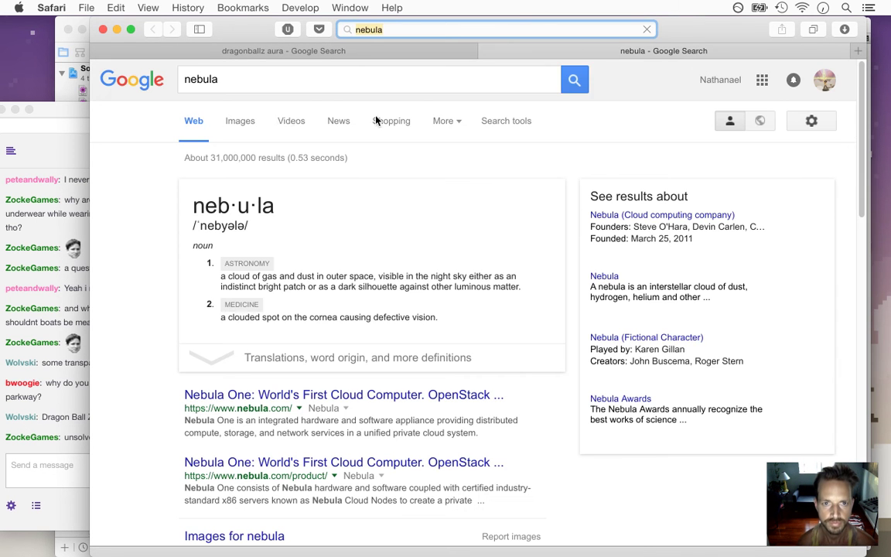
left_click(249, 123)
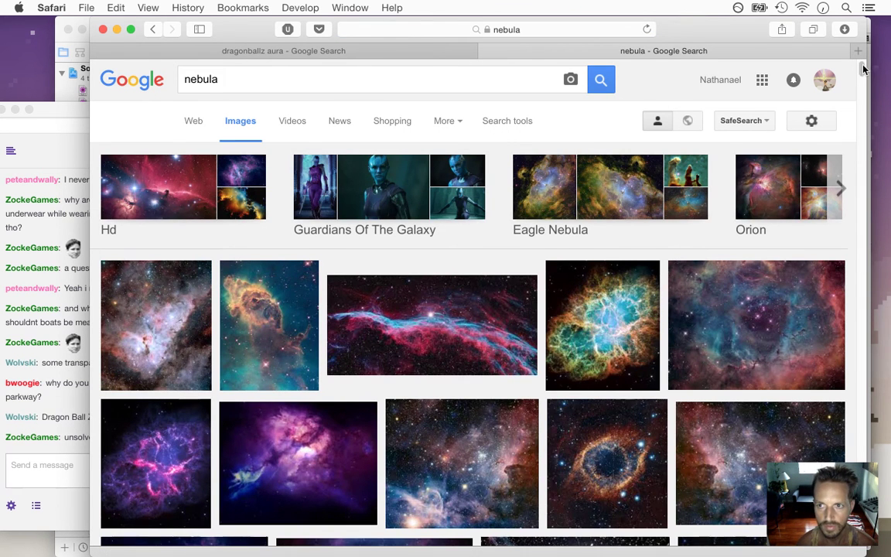
Browse the nebula image results and open the eye-shaped nebula picture's source from 7-themes.com.
scroll(861, 97, "down", 5)
scroll(867, 81, "down", 5)
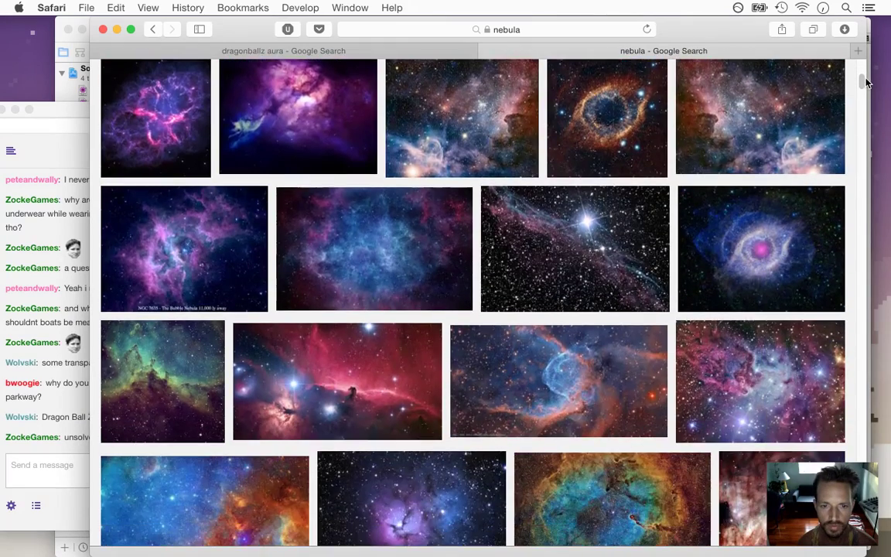
scroll(866, 85, "down", 5)
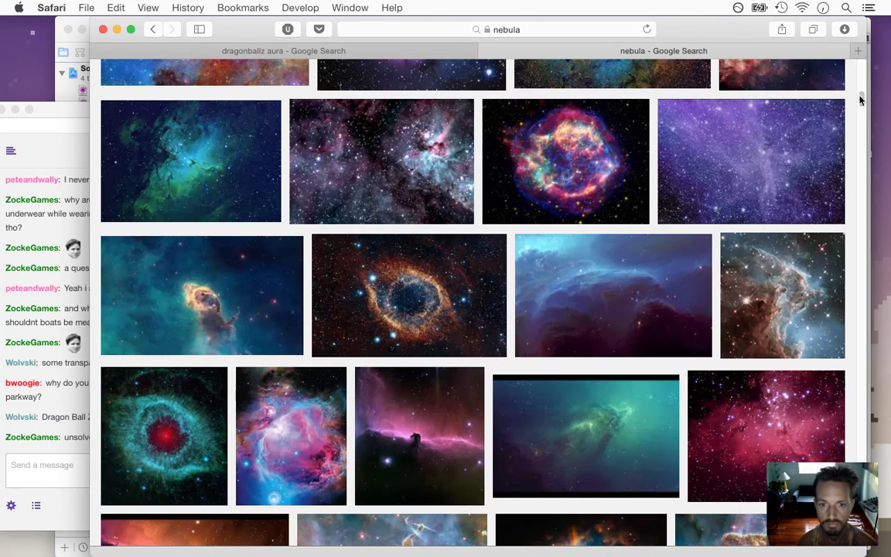
left_click(422, 301)
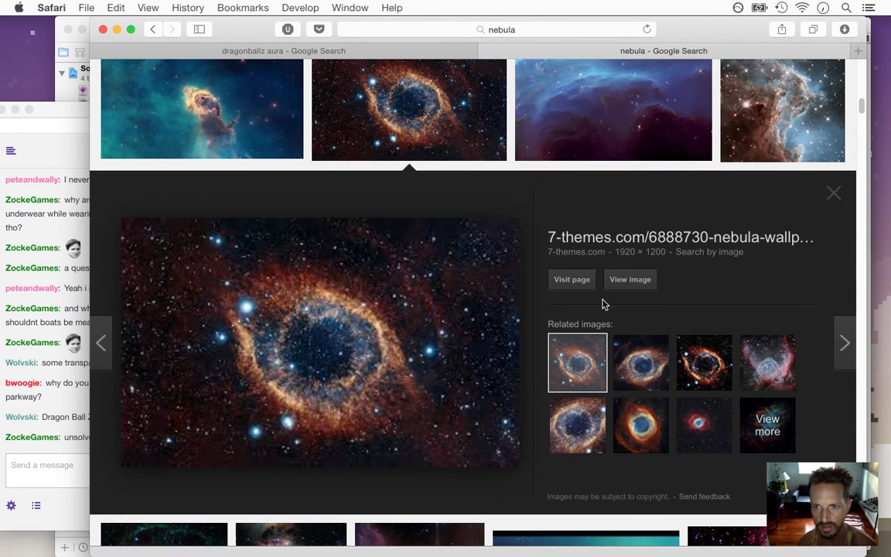
left_click(623, 284)
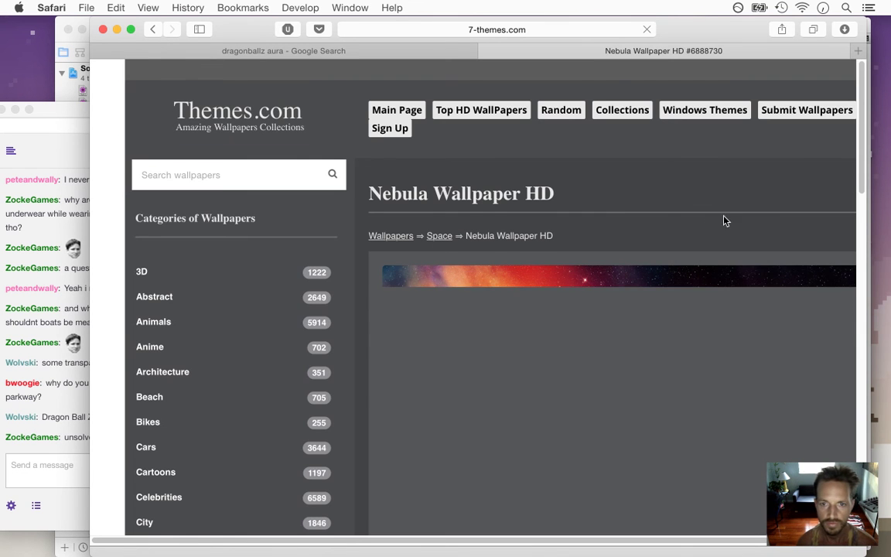
left_click_drag(862, 114, 860, 142)
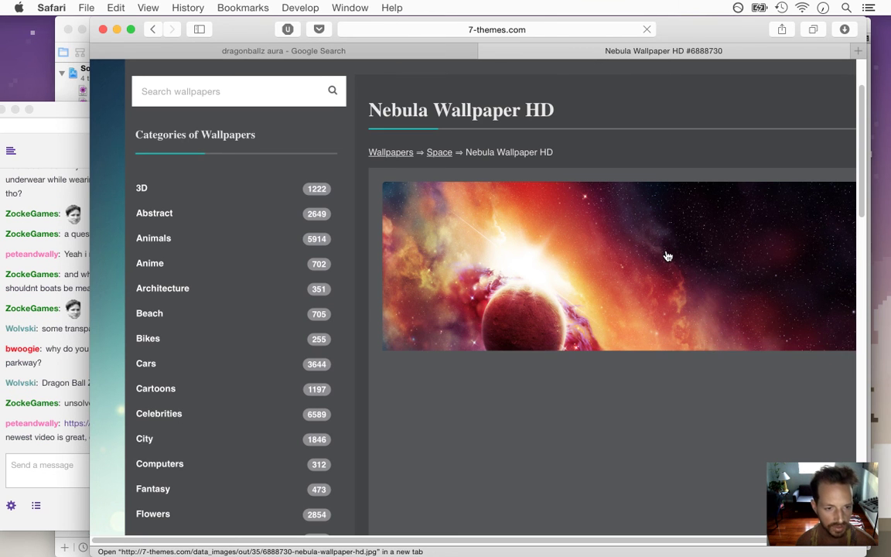
Open the TheNew8bitHeroes Facebook link from the Twitch chat in a new window, save its address to the desktop, and close the window.
left_click(12, 459)
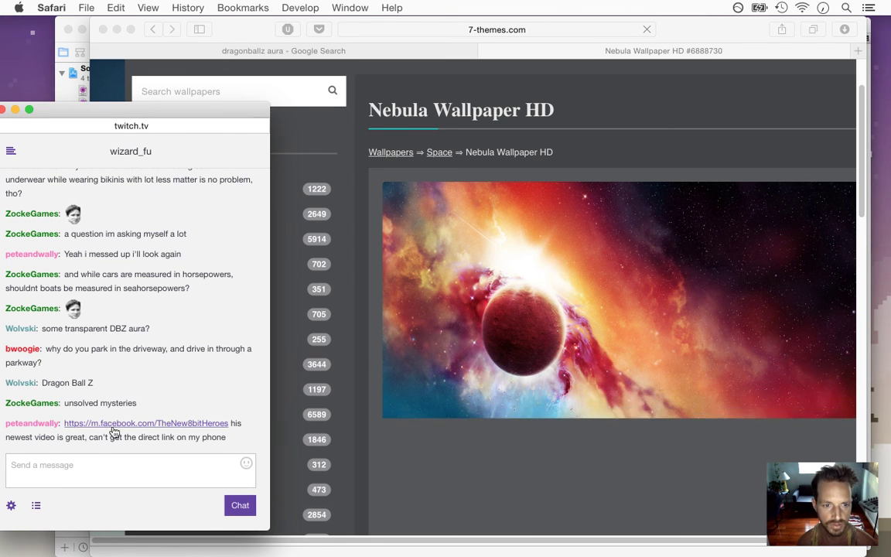
right_click(116, 430)
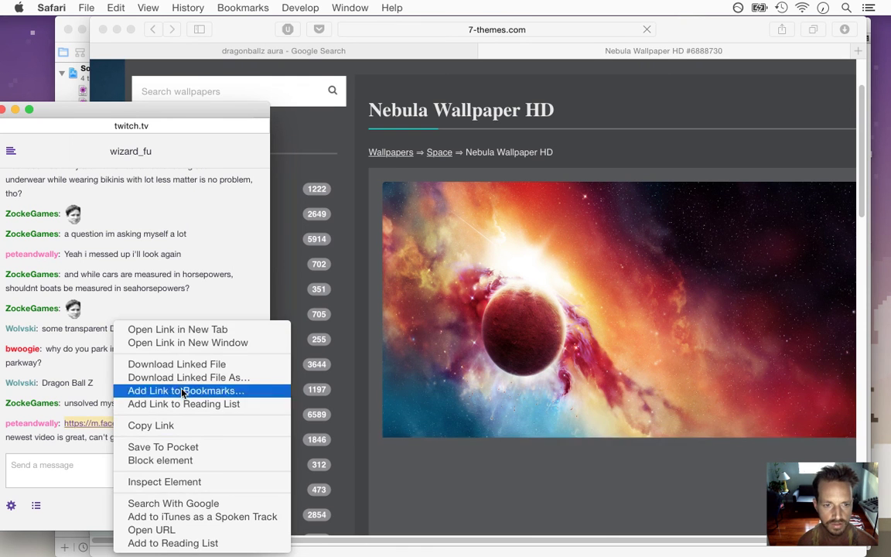
left_click(206, 343)
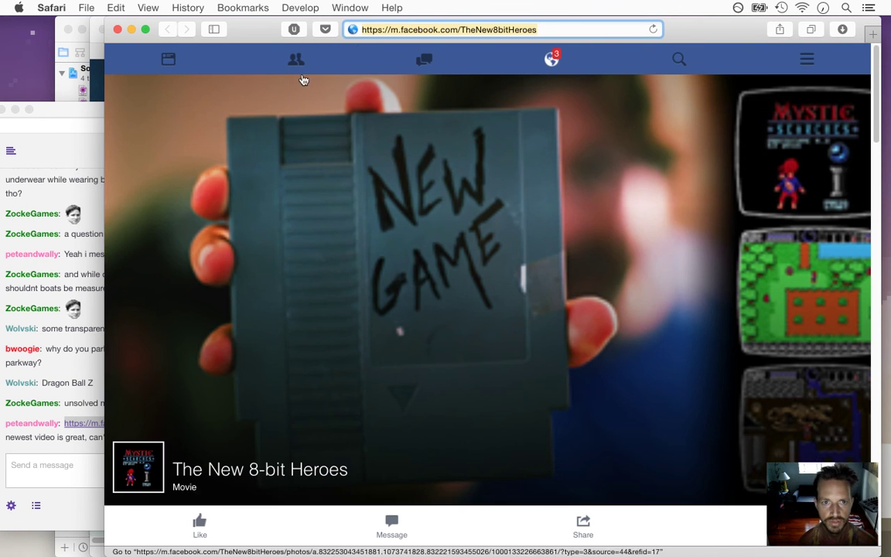
left_click_drag(319, 28, 62, 83)
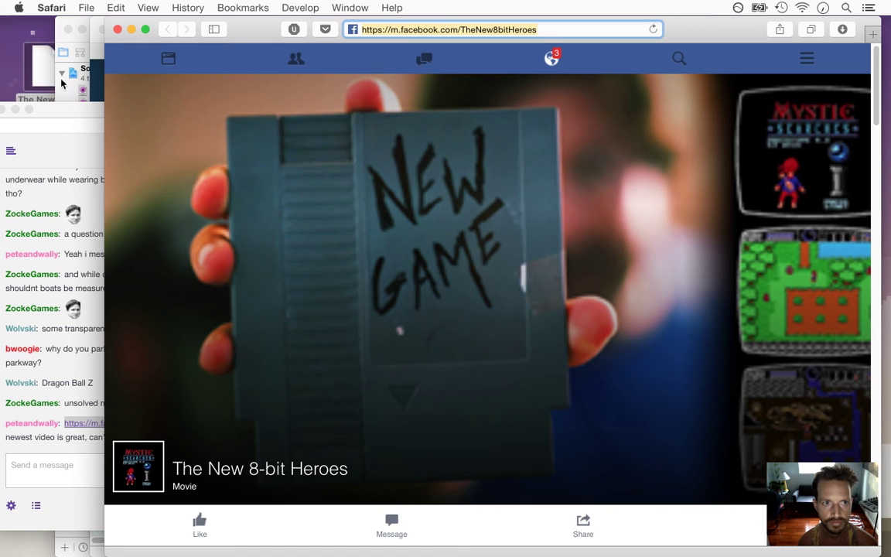
left_click(117, 29)
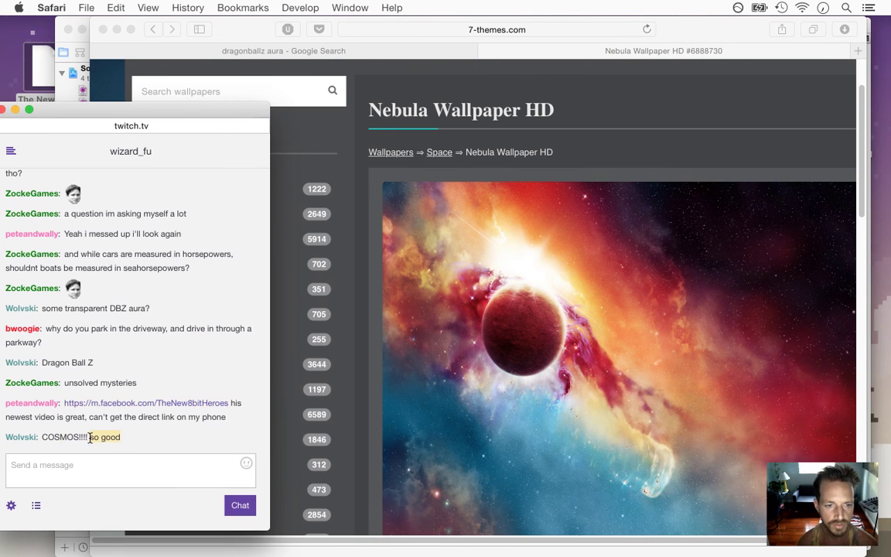
Examine the wallpaper on the Nebula Wallpaper HD page and go back to the nebula image results.
left_click(594, 119)
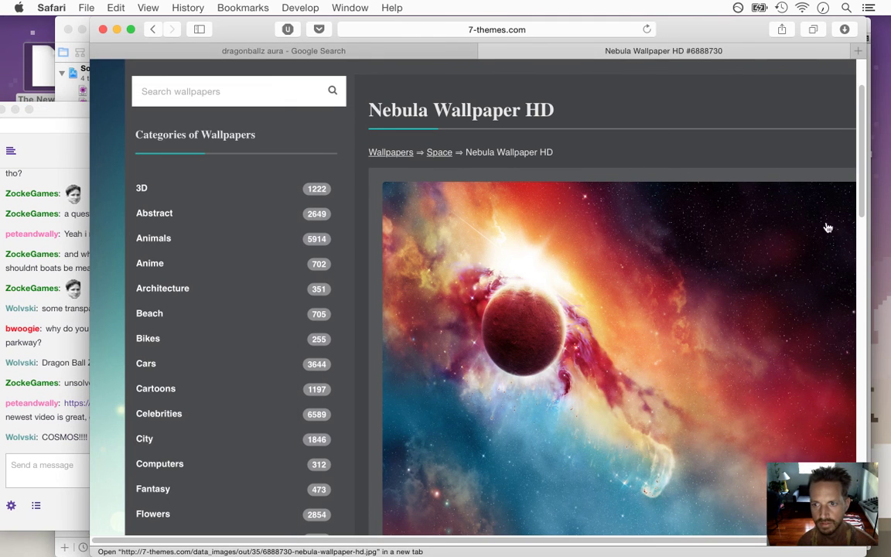
scroll(778, 259, "down", 5)
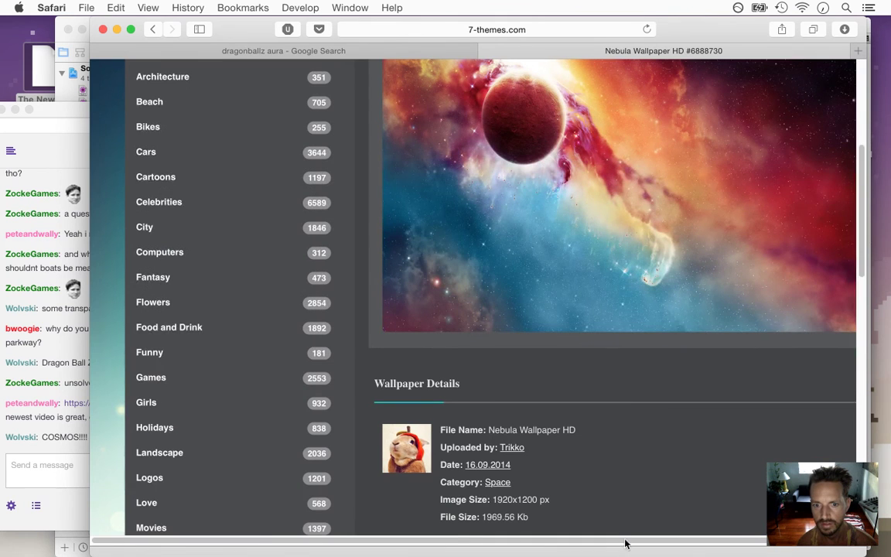
left_click_drag(626, 541, 725, 536)
scroll(851, 232, "up", 1)
scroll(863, 224, "up", 5)
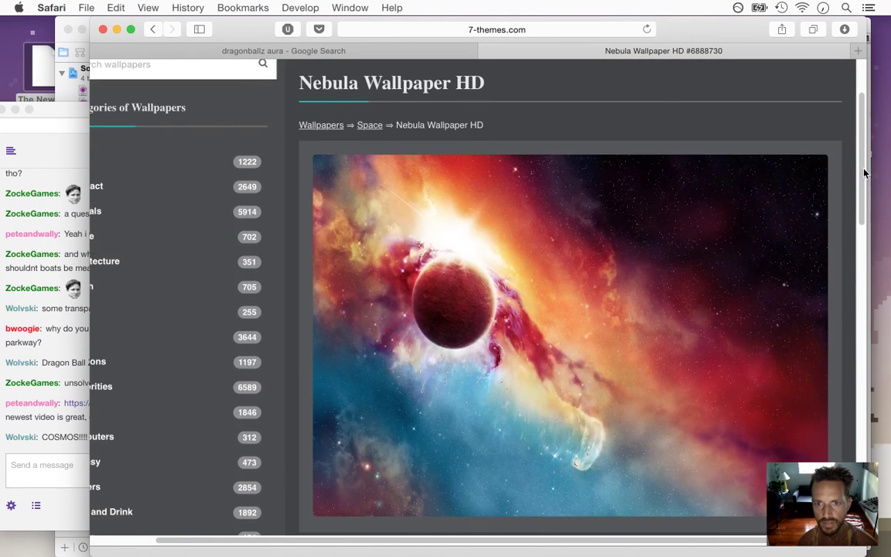
left_click(148, 30)
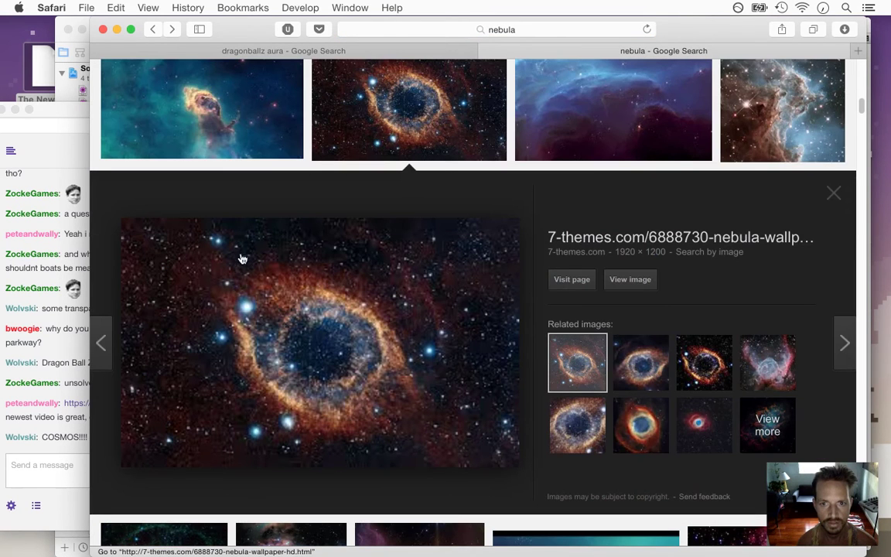
Open the related Helix Nebula image from commons.wikimedia.org at full size and copy it.
left_click(645, 369)
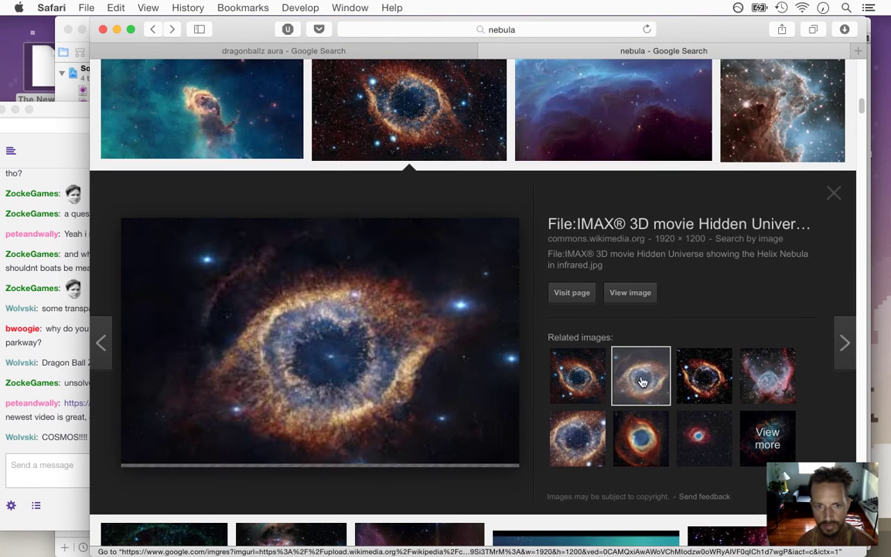
left_click(631, 292)
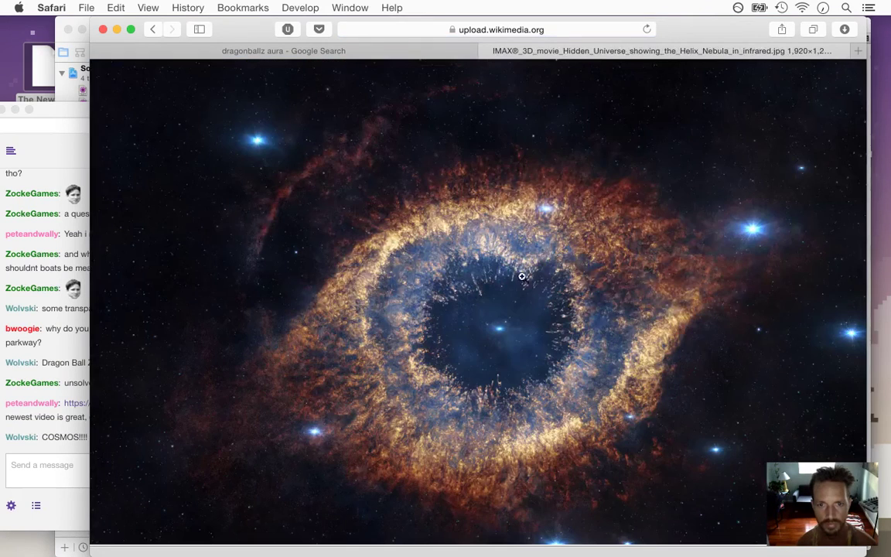
right_click(513, 211)
left_click(572, 314)
Switch to Photoshop, create a transparent 1920 × 1200 pixel document from the Clipboard preset, and paste the nebula image into it.
key("super+Tab")
key("super+Tab")
key("super+shift+Tab")
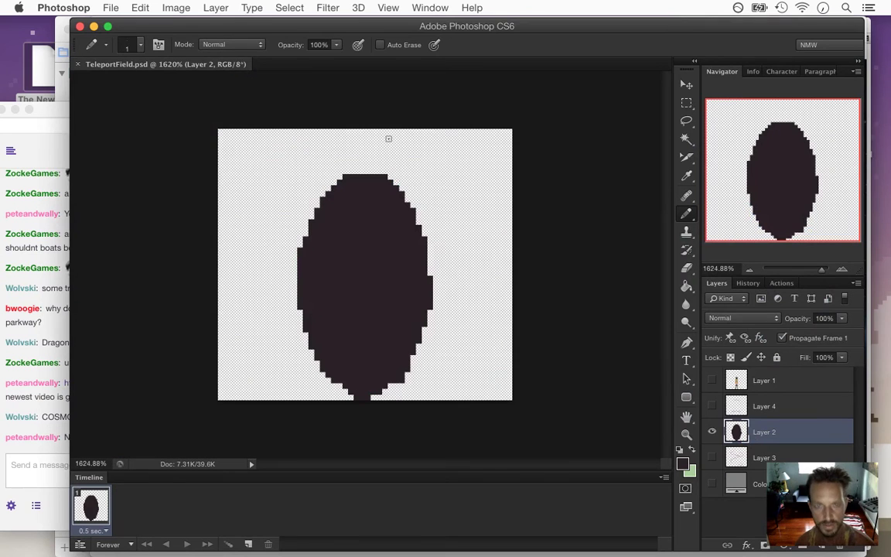
key("super+n")
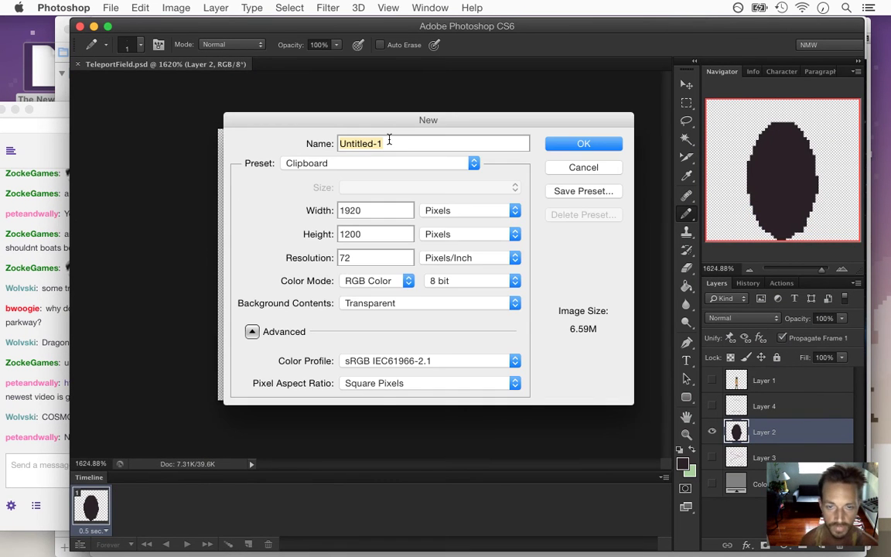
key("Return")
key("super+v")
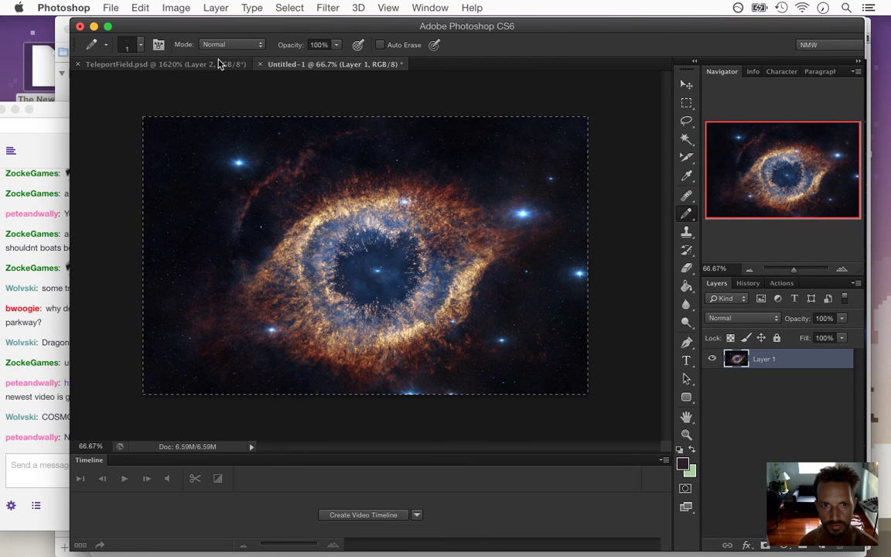
View TeleportField.psd again and read the latest message in the Twitch chat.
left_click(219, 62)
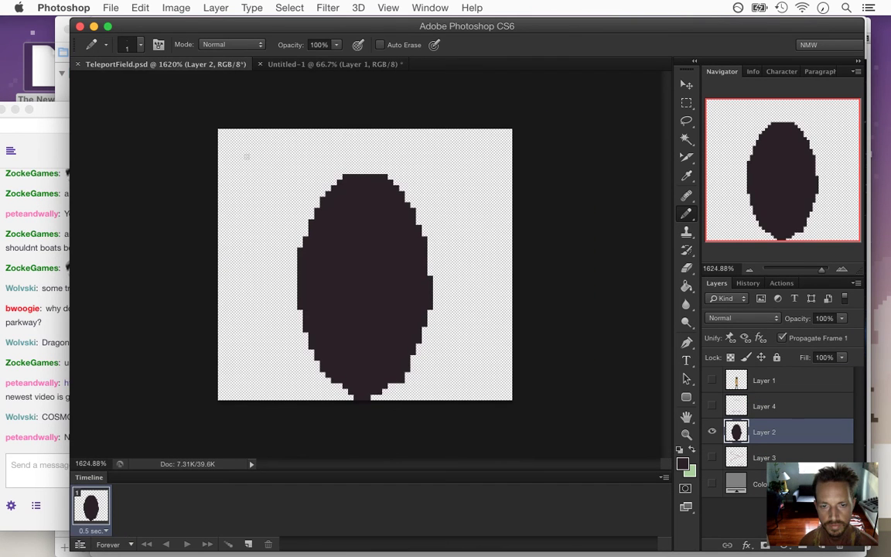
left_click(37, 466)
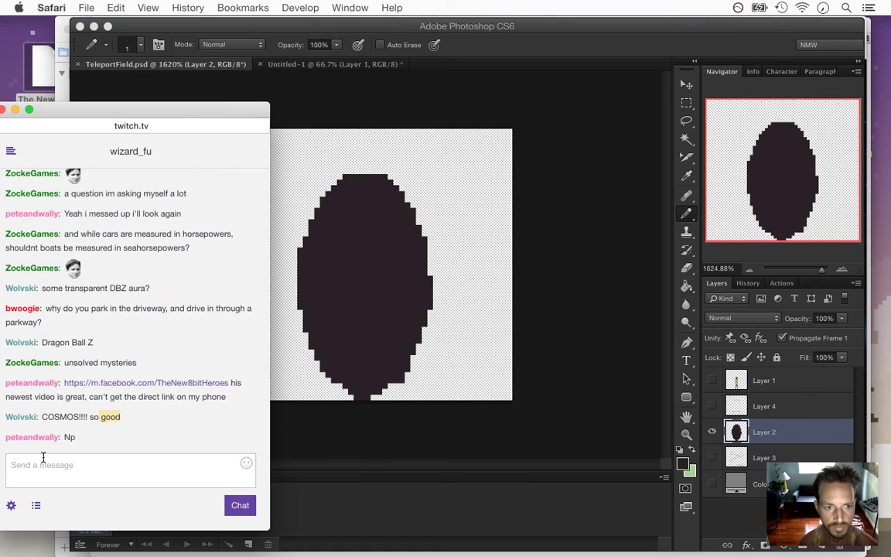
triple_click(69, 435)
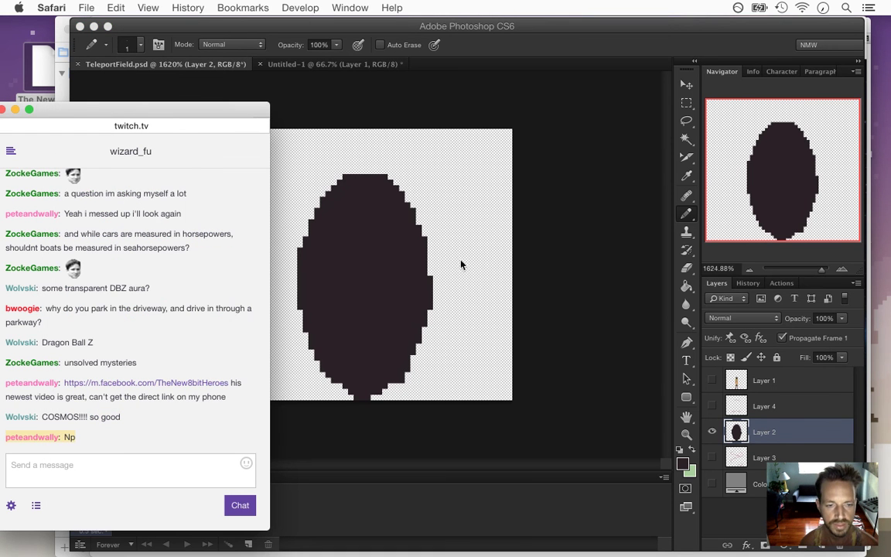
left_click(623, 45)
Return to the Untitled-1 document and clear the selection around the pasted nebula image.
left_click(339, 64)
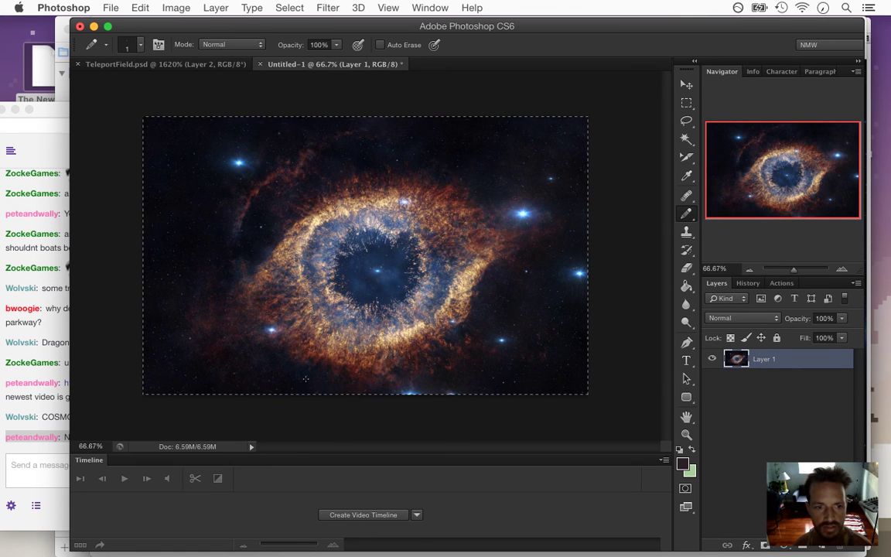
key("m")
left_click(272, 376)
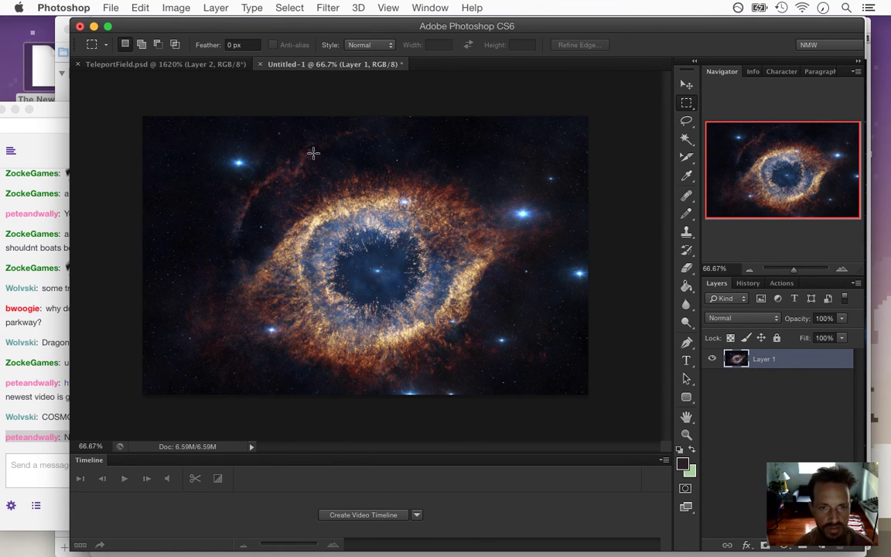
Read the viewer's Twitch chat question about how stable the portal is, and return to Photoshop.
left_click(39, 419)
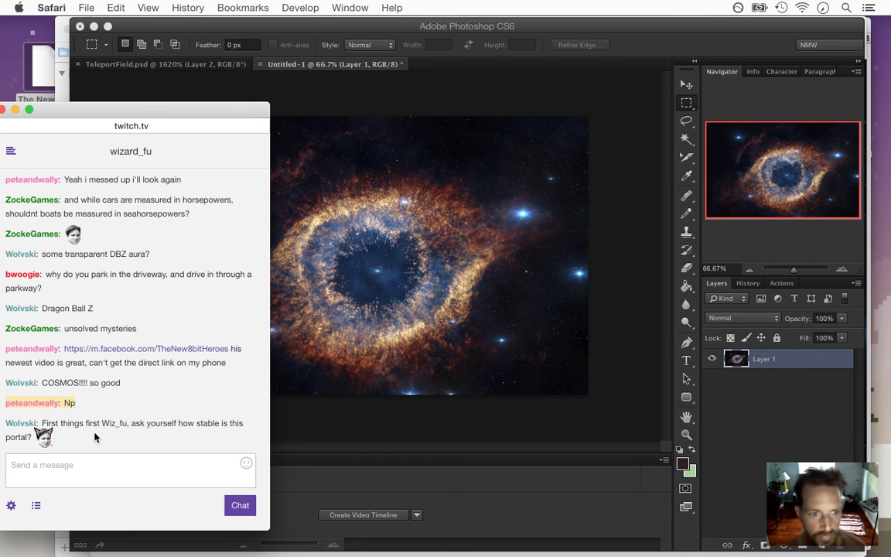
left_click_drag(99, 425, 121, 434)
left_click(652, 218)
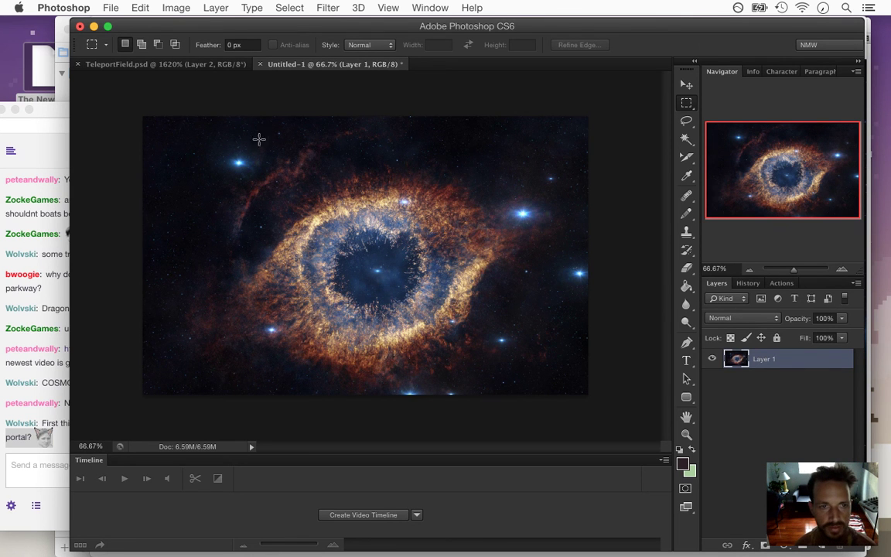
Check the size of the TeleportField.psd canvas with a temporary marquee, and return to the nebula document.
left_click(168, 64)
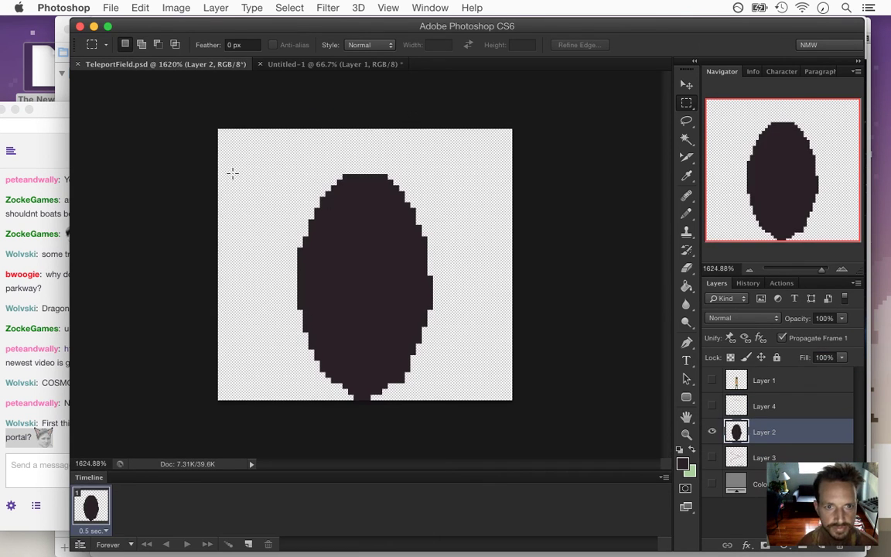
left_click_drag(219, 158, 513, 392)
left_click(547, 270)
left_click(333, 63)
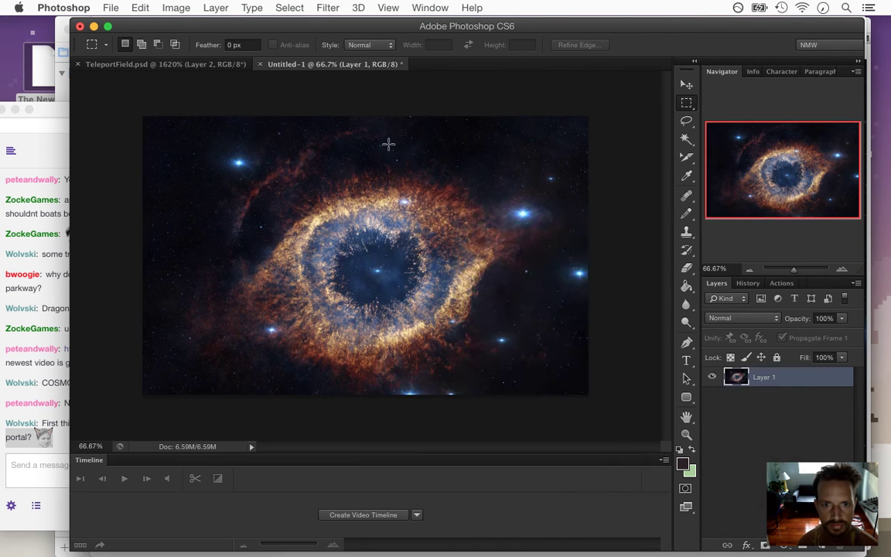
key("super+alt+c")
key("Escape")
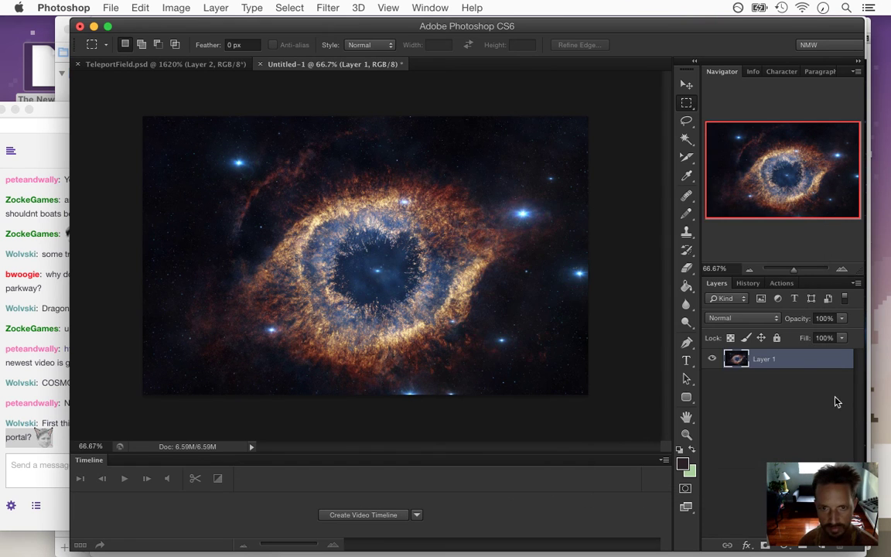
Resize the nebula image to a height of 48 pixels with constrained proportions and Nearest Neighbor resampling.
key("super+alt+i")
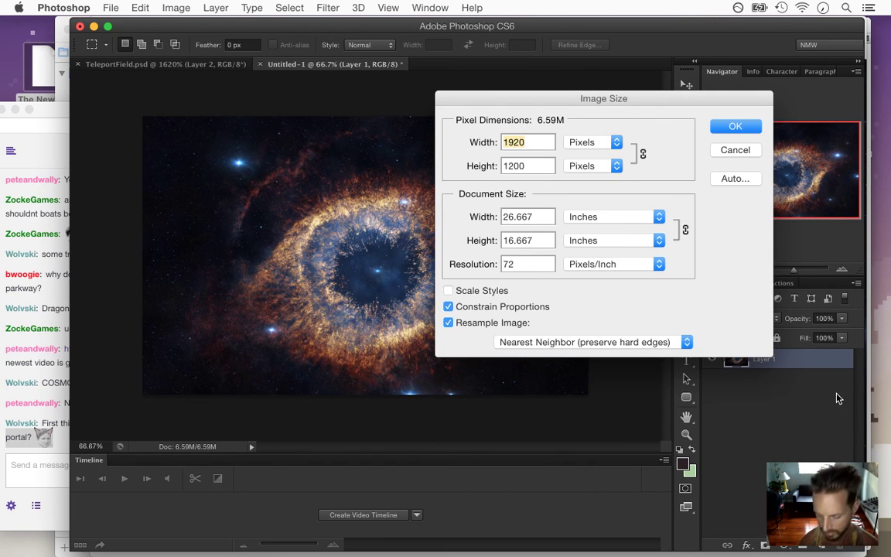
type("52")
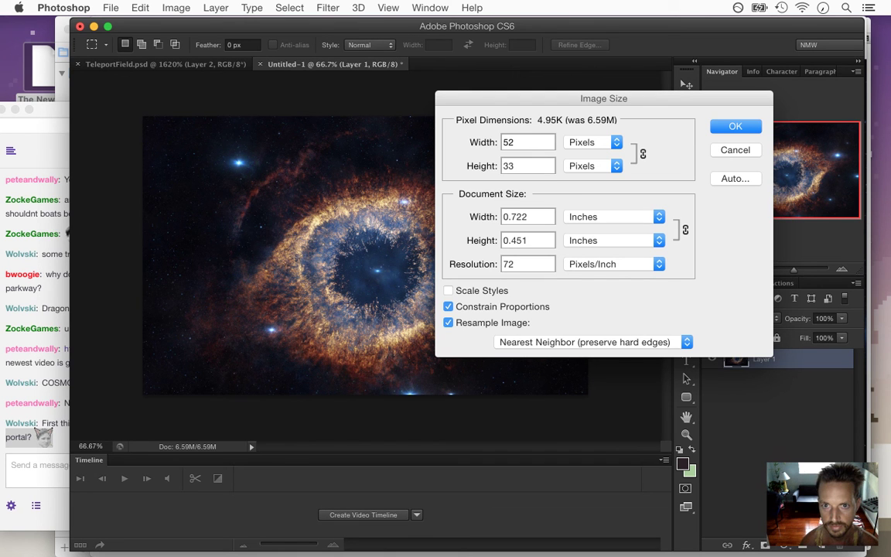
type("48")
key("Return")
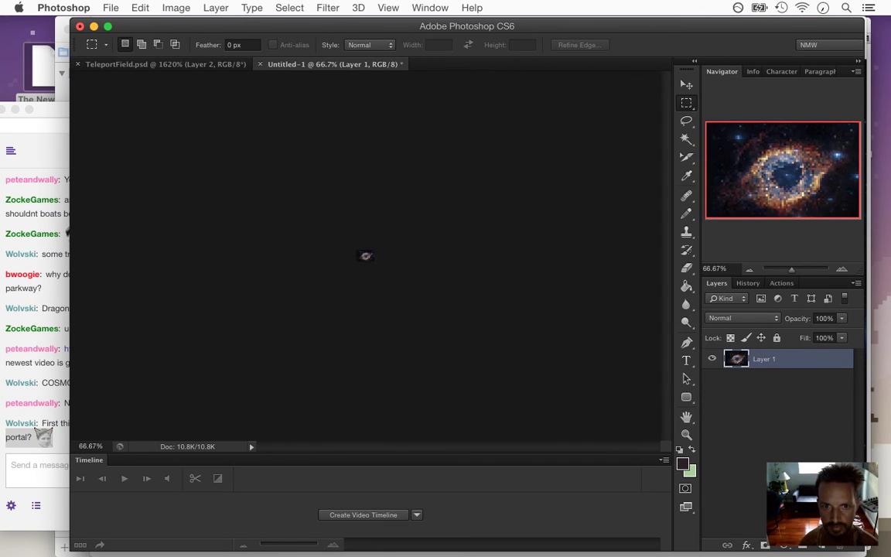
key("super+space")
left_click_drag(366, 255, 515, 318)
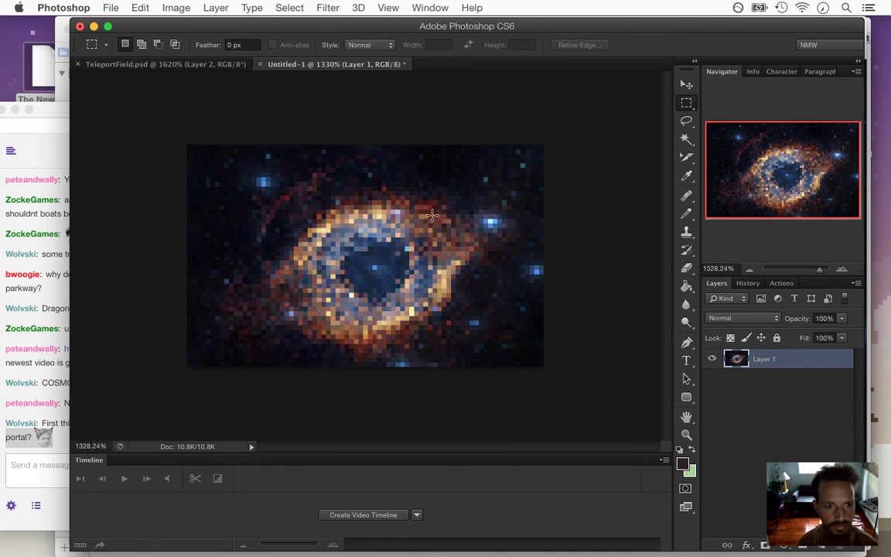
Convert the pixelated nebula image to indexed color with a Local (Perceptual) palette of 12 colors and no dither.
left_click(177, 7)
mouse_move(197, 24)
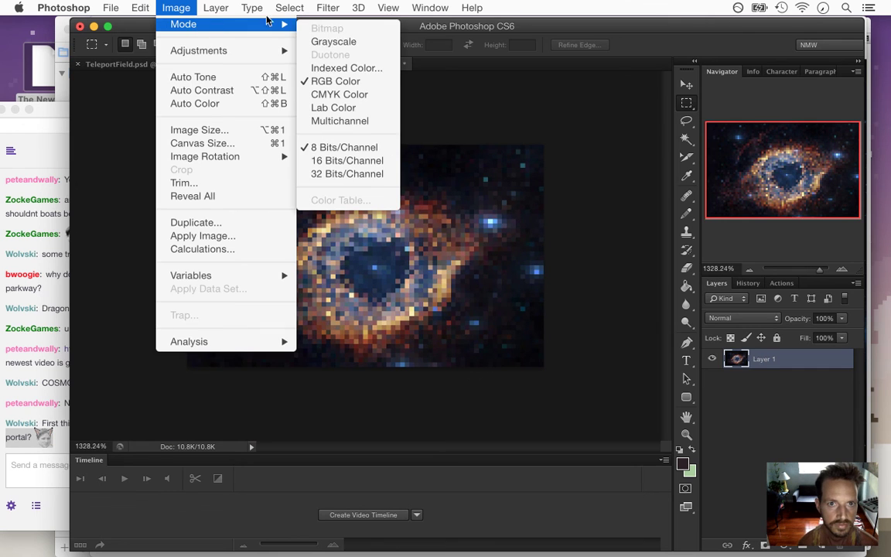
left_click(309, 65)
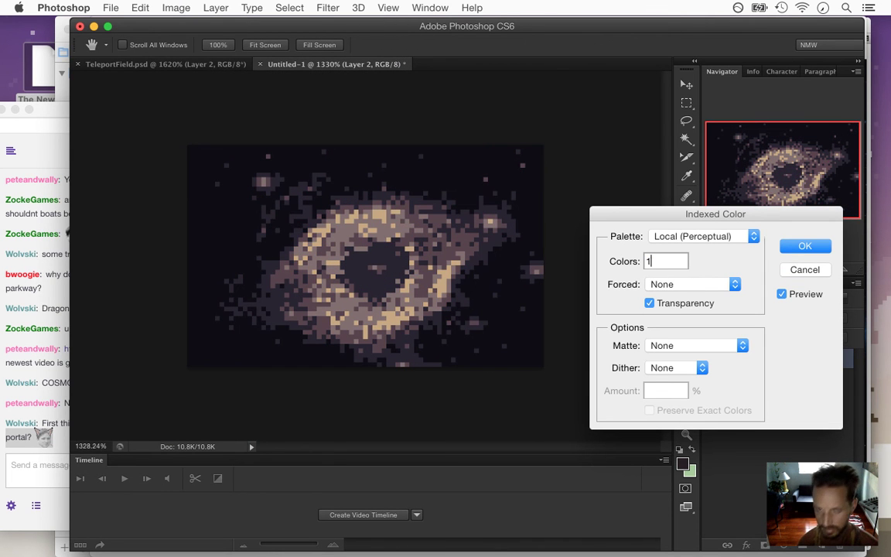
type("16")
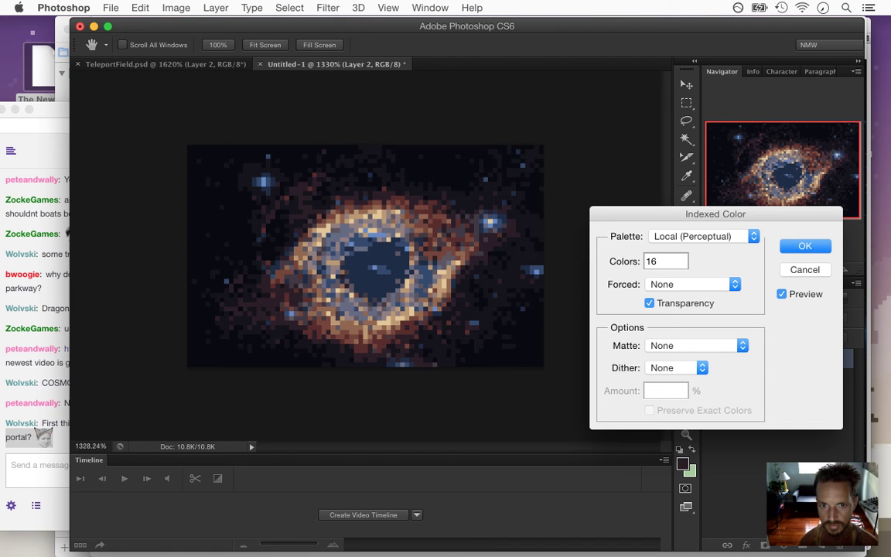
type("2")
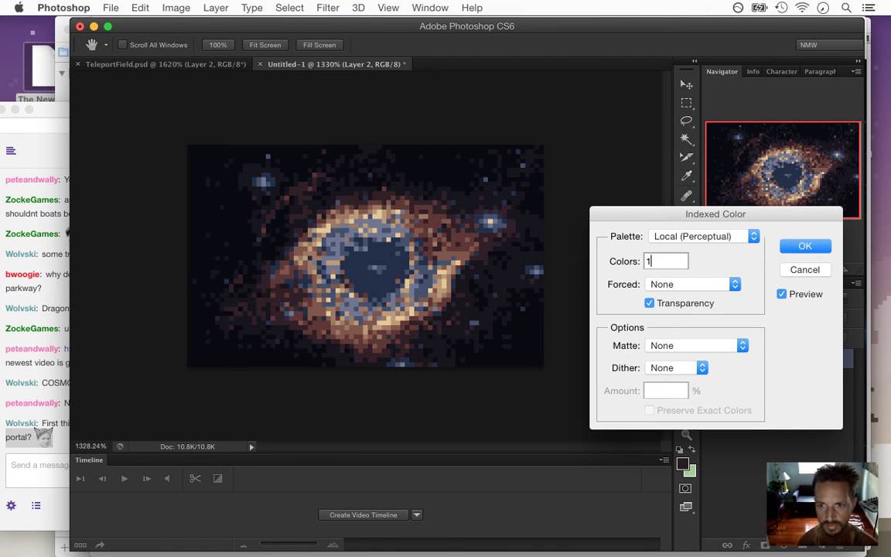
type("0")
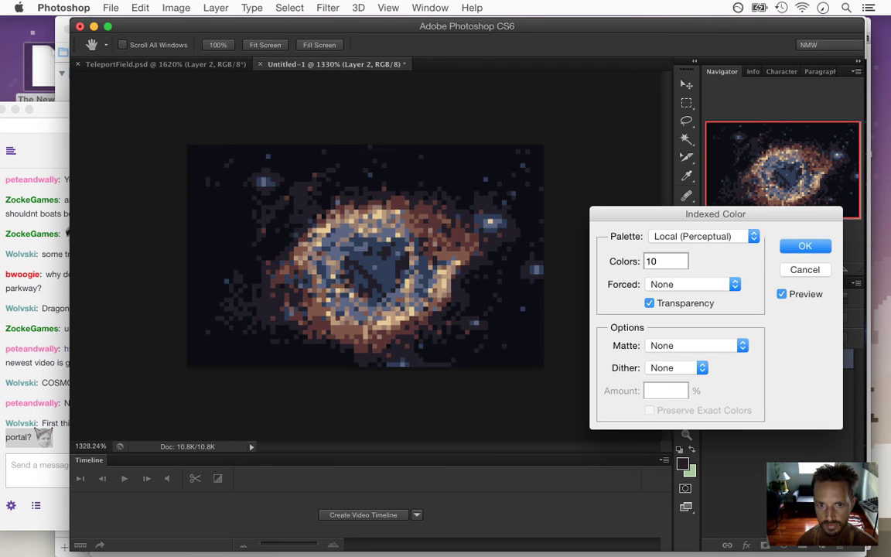
key("BackSpace")
type("2")
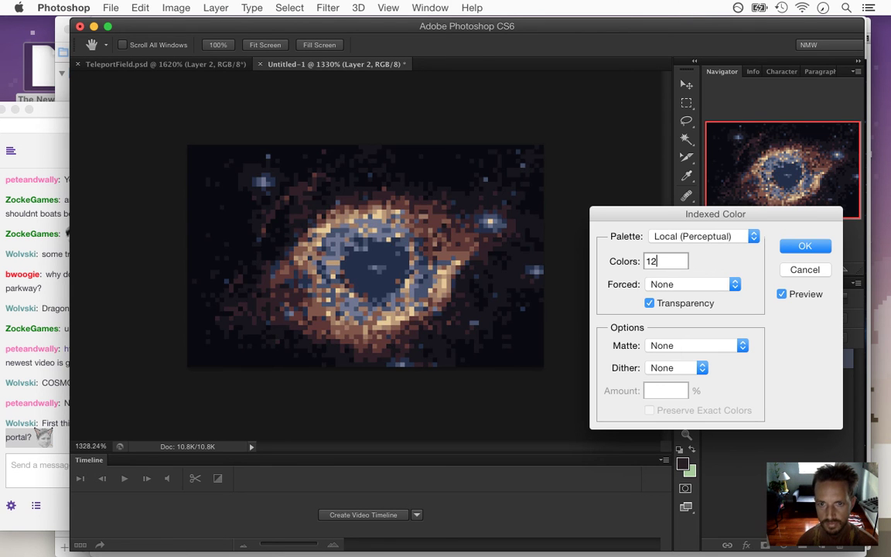
key("Return")
Copy the whole indexed nebula image into TeleportField.psd as a layer above the dark oval and center it over the oval.
key("m")
key("super+a")
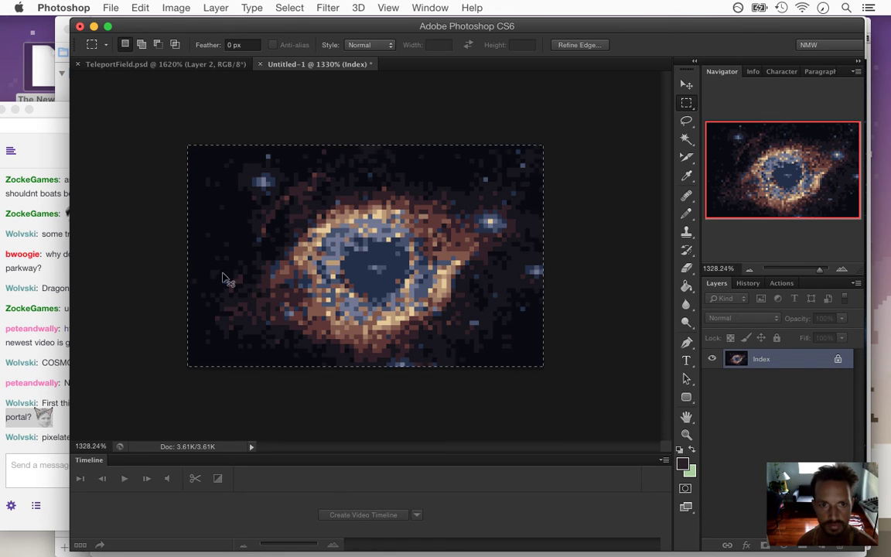
left_click(170, 68)
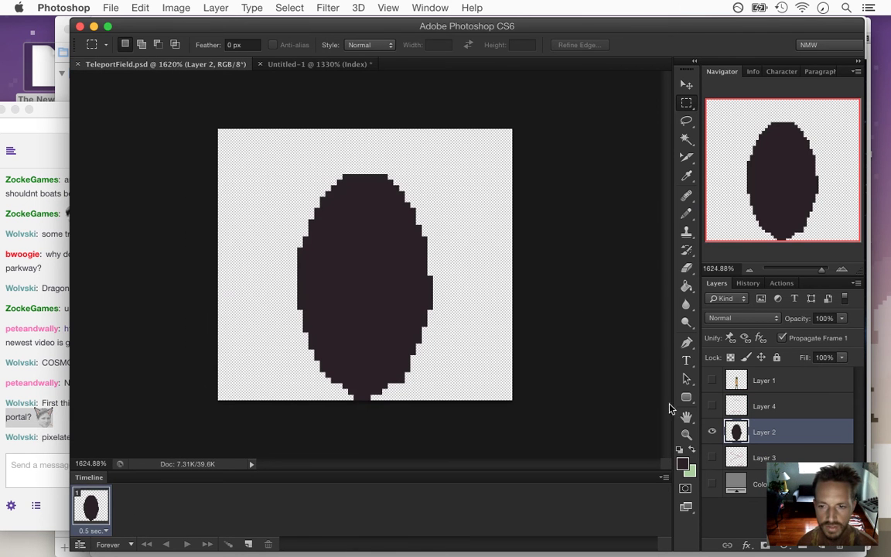
key("super+v")
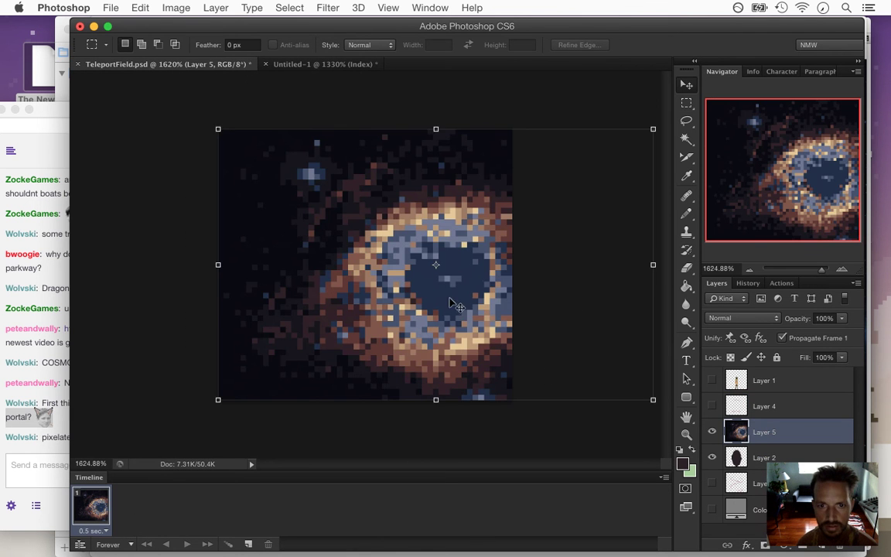
key("v")
left_click_drag(465, 265, 392, 265)
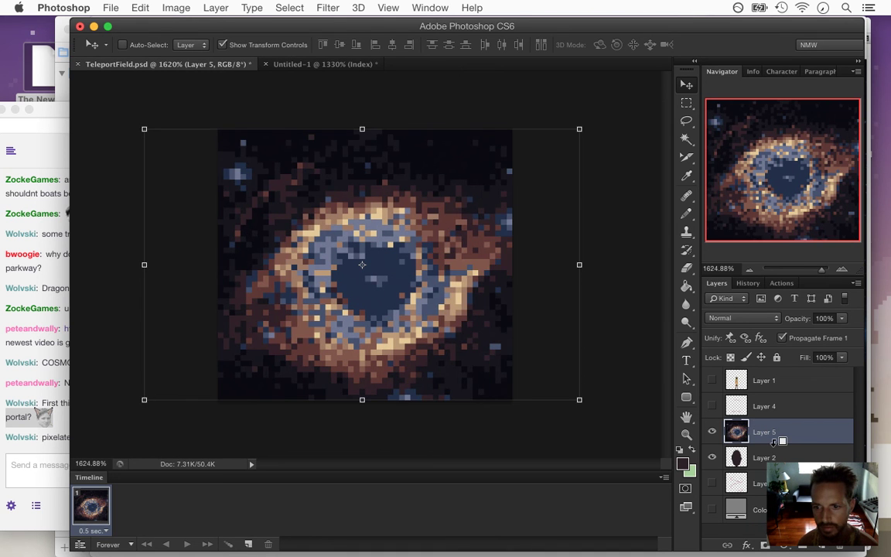
Clip the nebula layer to the dark oval on Layer 2 and lower its opacity to 20%.
left_click(771, 449, "alt")
left_click_drag(842, 318, 791, 335)
Read the chat message about a pixelate filter in the Twitch window, and return to Photoshop.
left_click(41, 458)
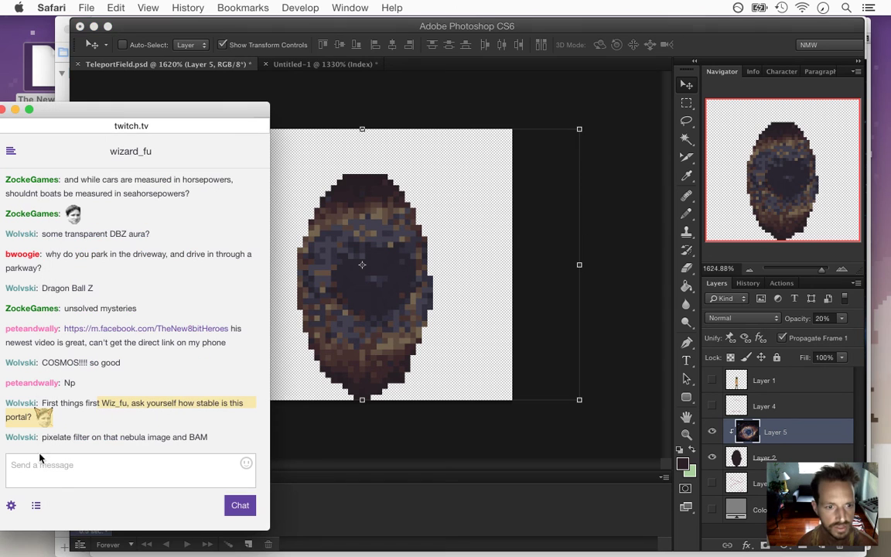
left_click_drag(77, 437, 177, 437)
left_click(727, 50)
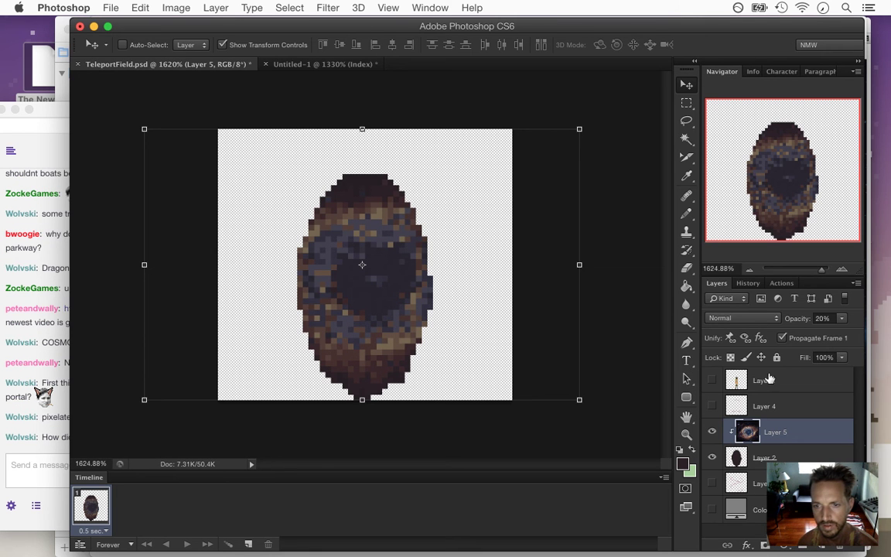
Try out blend modes on the clipped nebula layer, starting with Dissolve, and settle on Color Dodge.
left_click(749, 319)
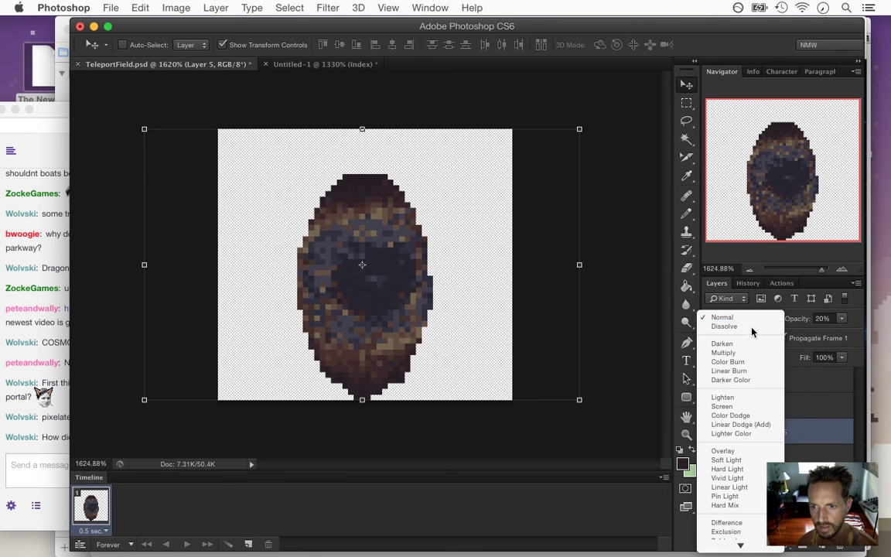
left_click(752, 325)
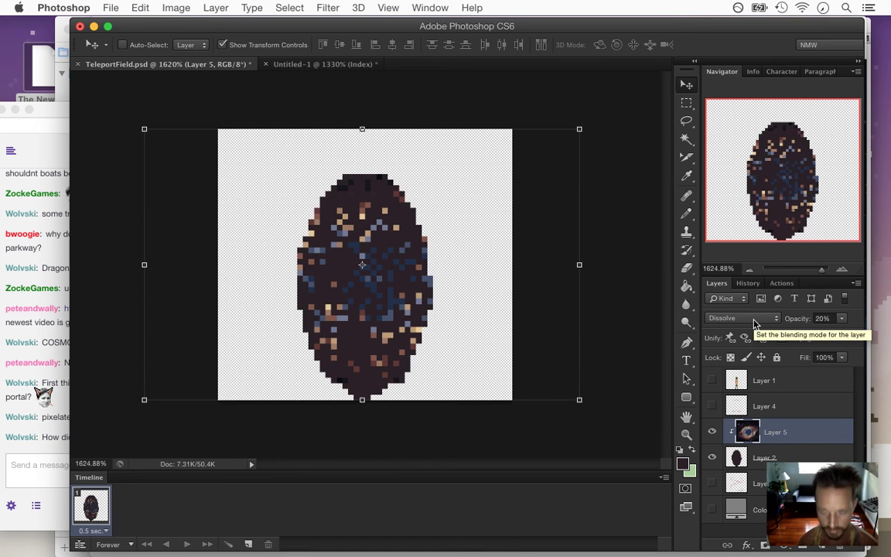
key("Down")
key("Down")
key("Down")
key("Down")
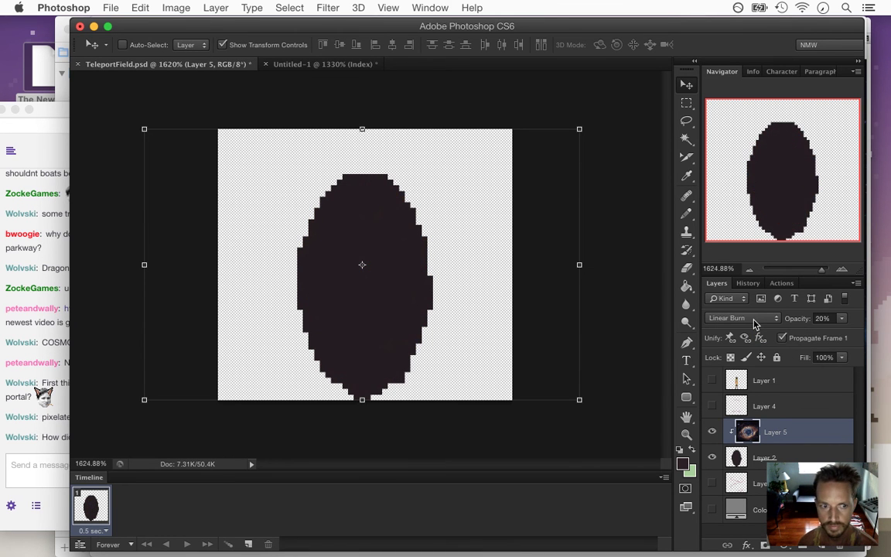
key("Down")
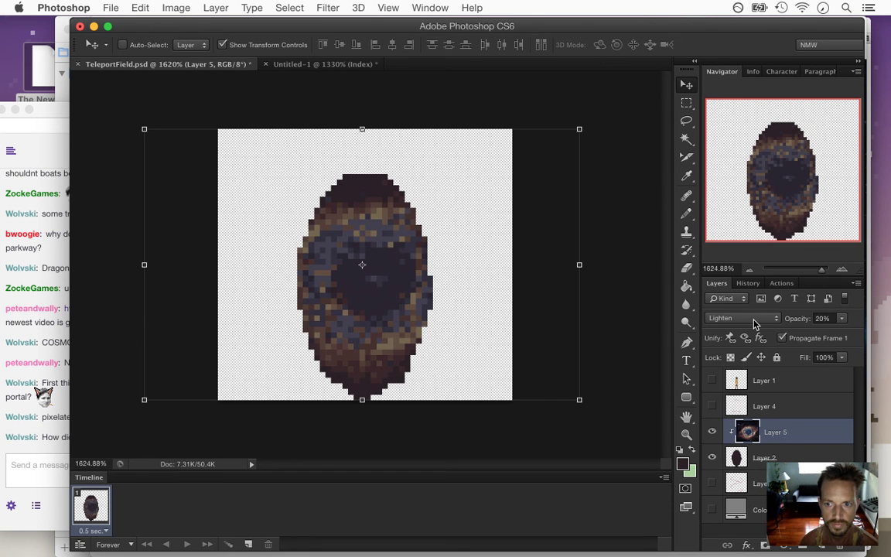
key("Down")
key("Down")
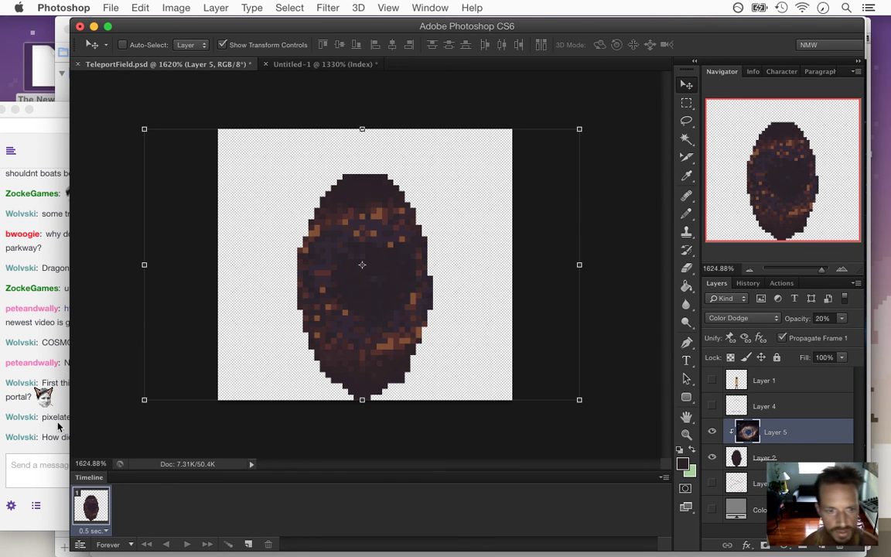
Read the newest viewer question in the Twitch chat, and return to Photoshop.
left_click(56, 460)
left_click_drag(62, 437, 158, 437)
left_click(291, 55)
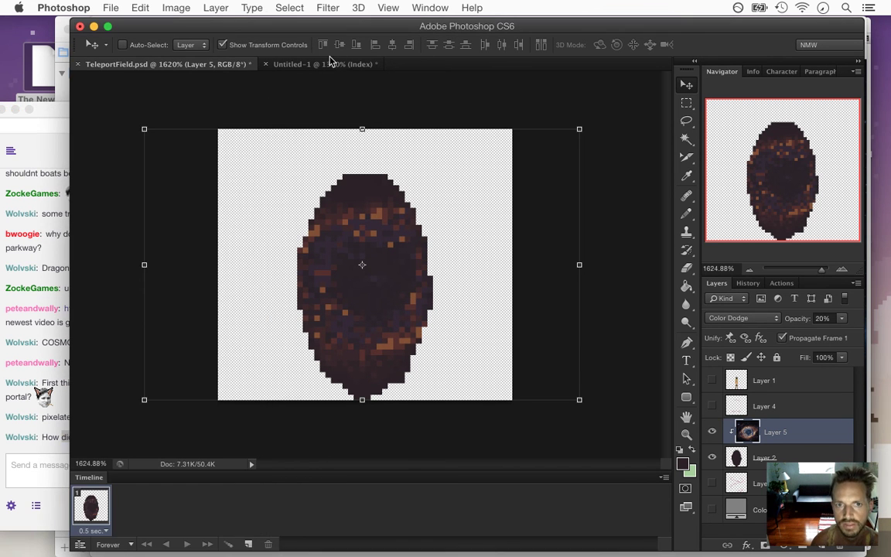
Undo the indexed color conversion and the downscaling of the nebula image in Untitled-1.
left_click(329, 65)
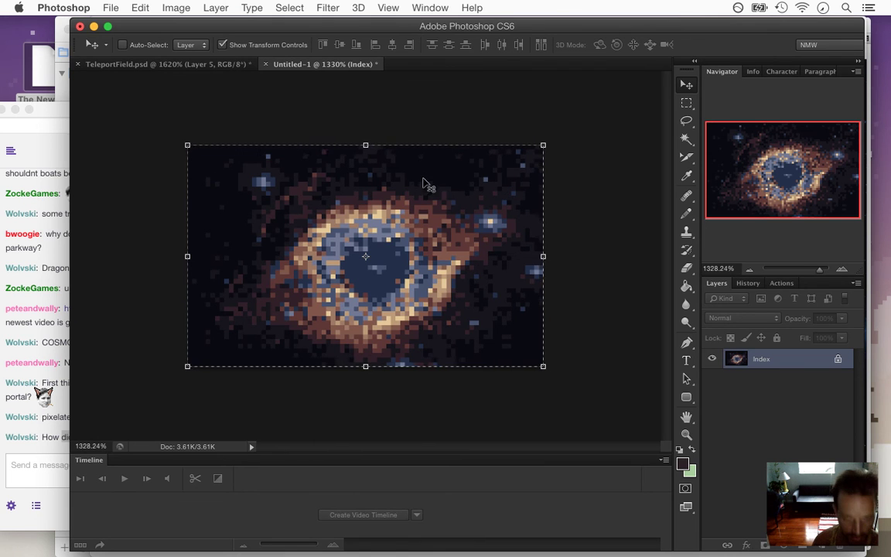
key("super+alt+z")
key("super+alt+z")
key("super+alt+z")
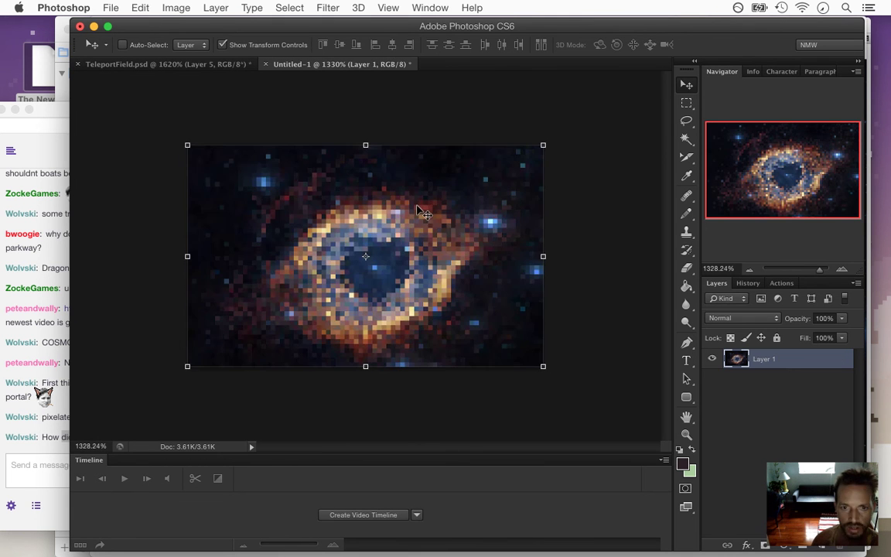
key("super+alt+z")
key("super+0")
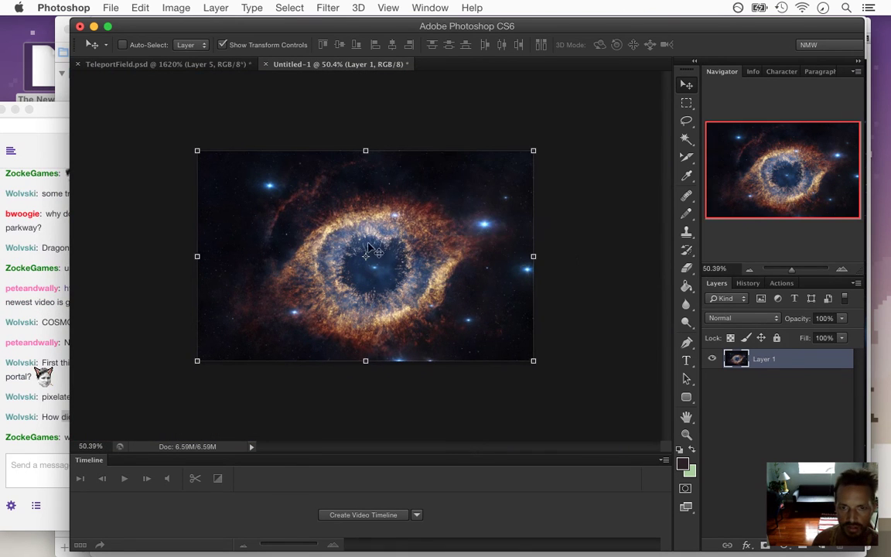
Set the nebula image's height to 48 pixels in the Image Size settings, with constrained proportions and Nearest Neighbor resampling.
key("super+alt+i")
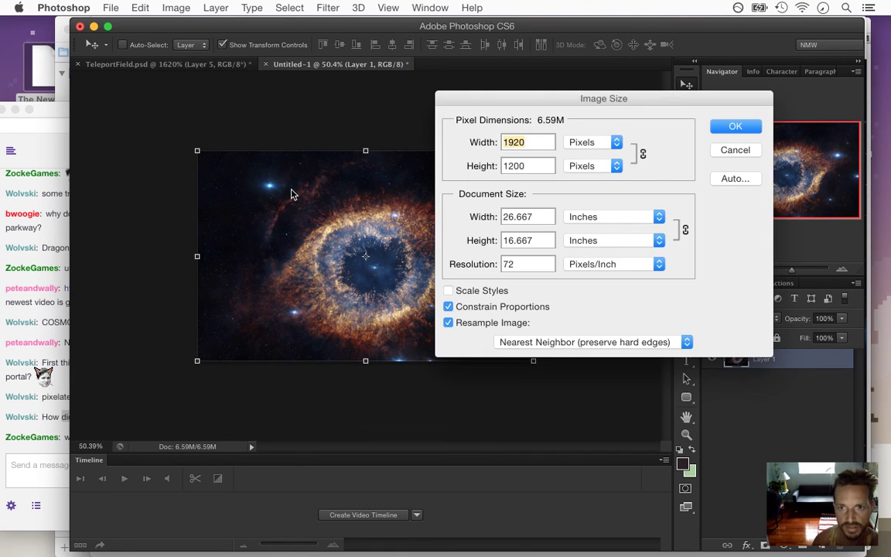
key("Escape")
left_click(176, 7)
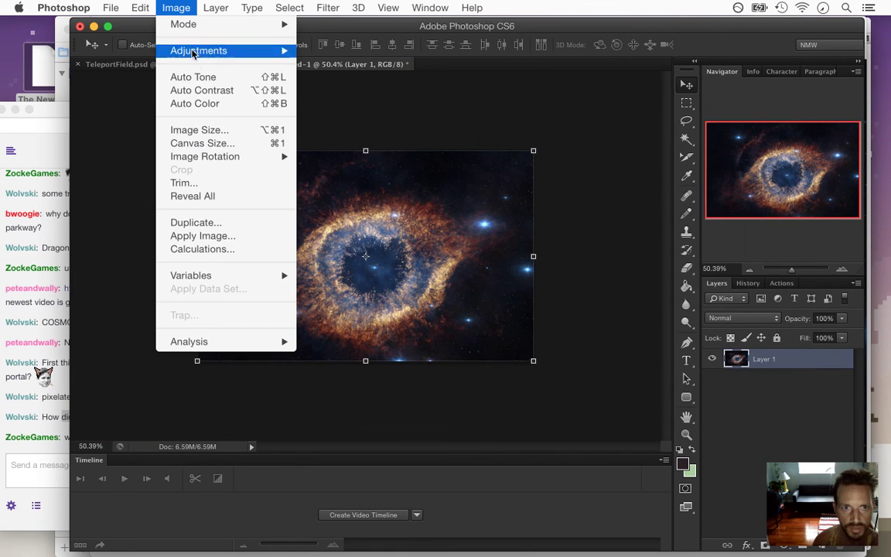
left_click(213, 133)
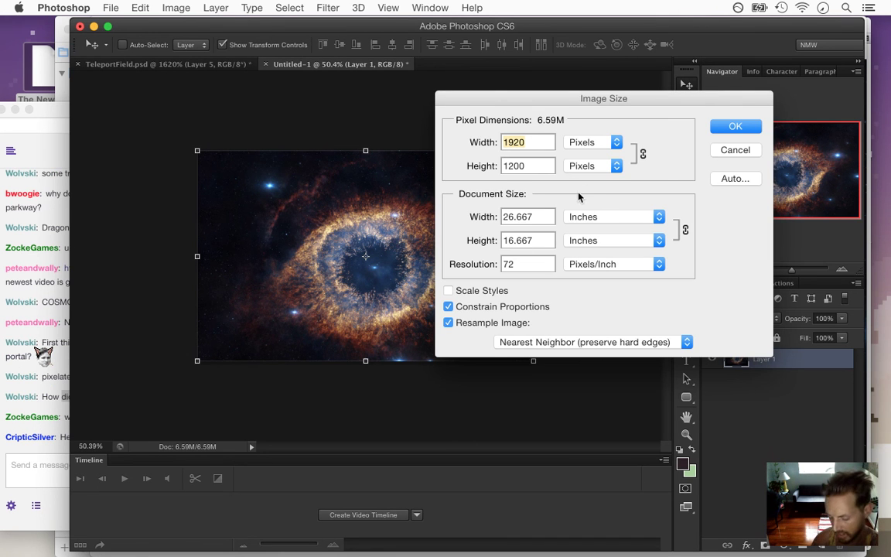
key("Tab")
type("48")
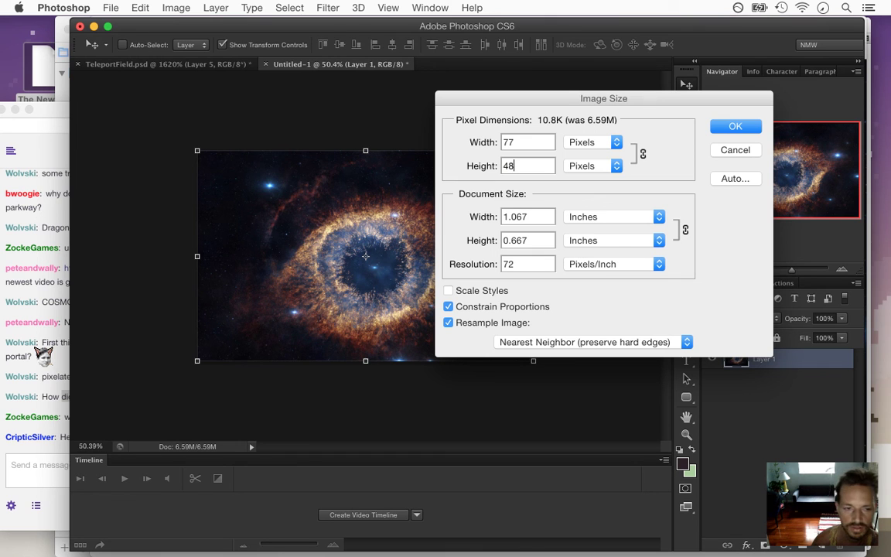
left_click(542, 342)
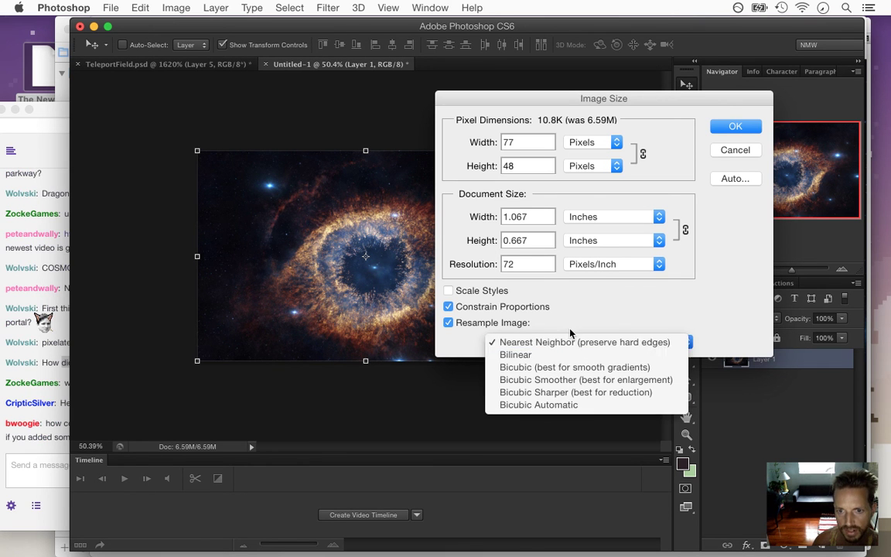
left_click(565, 342)
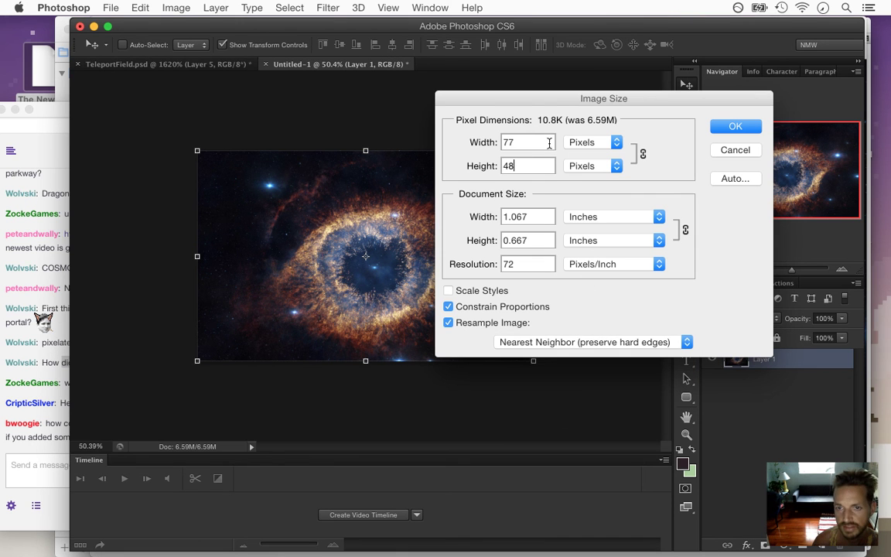
Switch to the Twitch chat and read the messages about image copyright, embedding Python in C++ and the particle system.
left_click(21, 400)
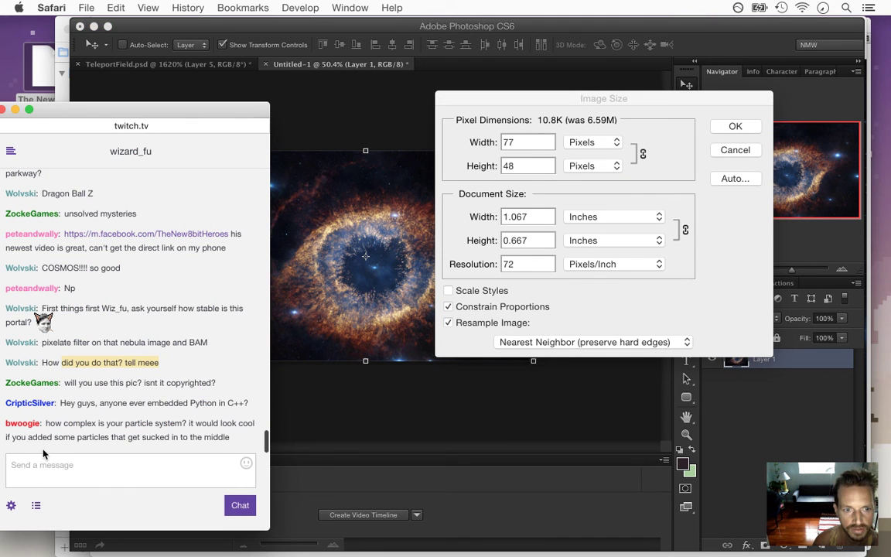
left_click(93, 362)
scroll(118, 370, "up", 1)
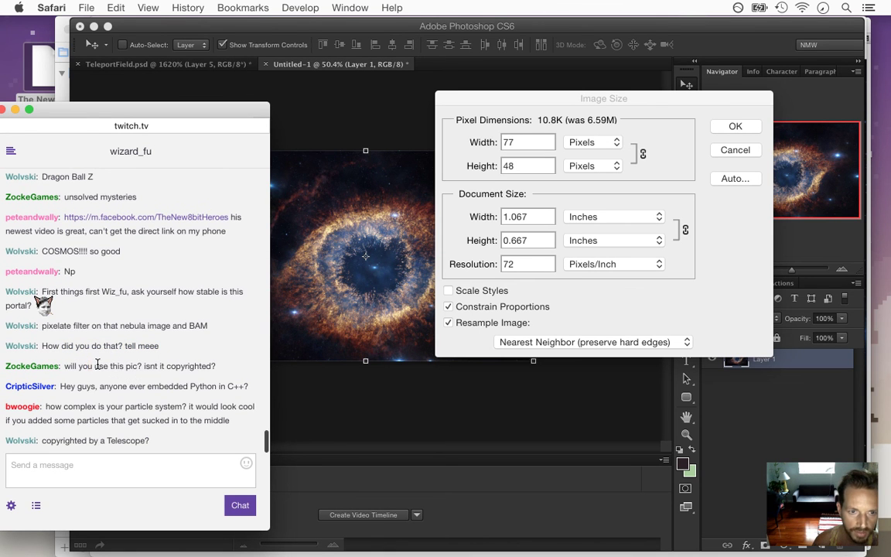
left_click_drag(94, 364, 201, 365)
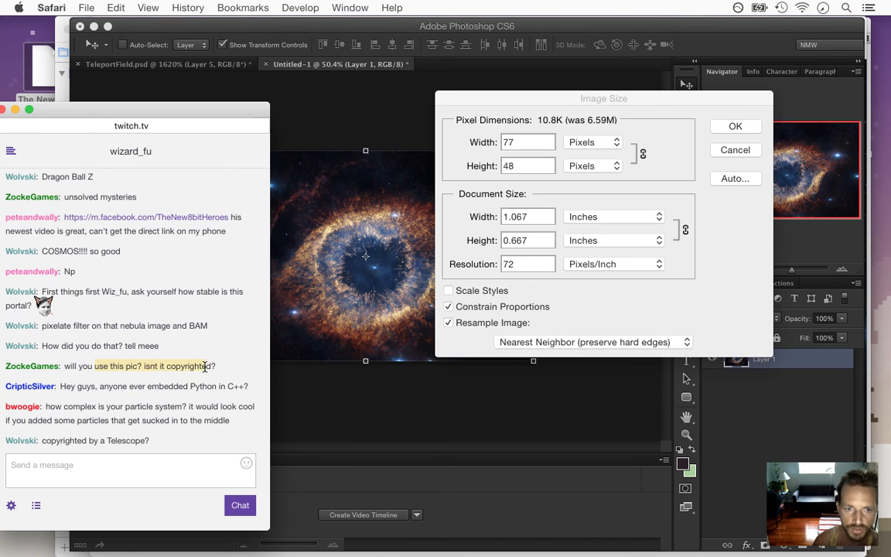
left_click(93, 402)
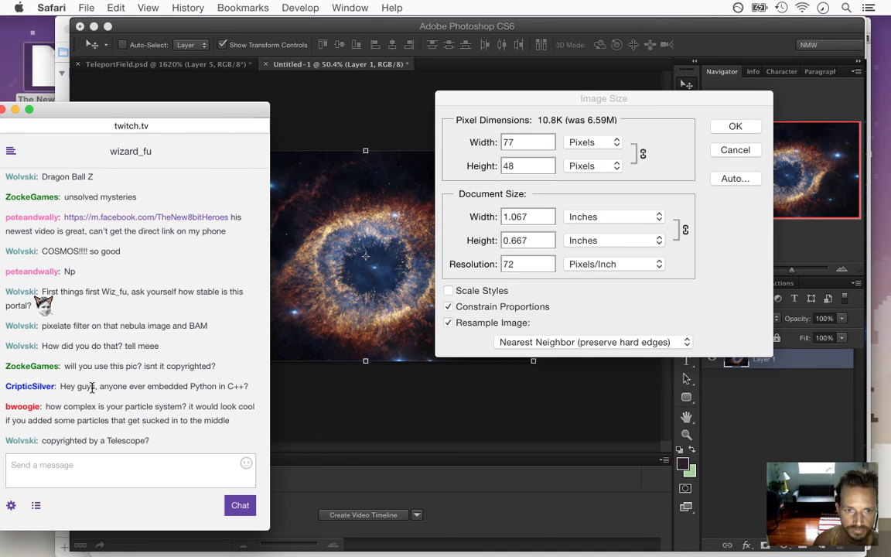
left_click_drag(78, 387, 201, 388)
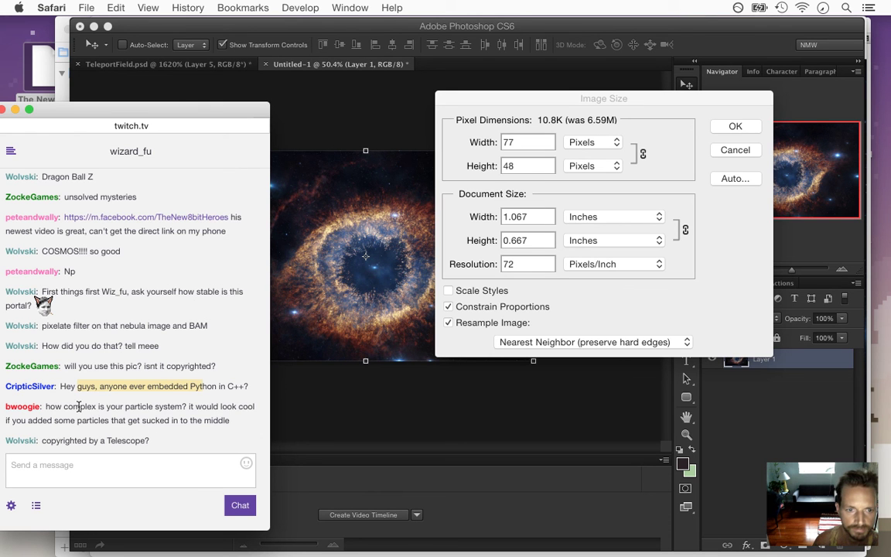
left_click_drag(62, 407, 174, 417)
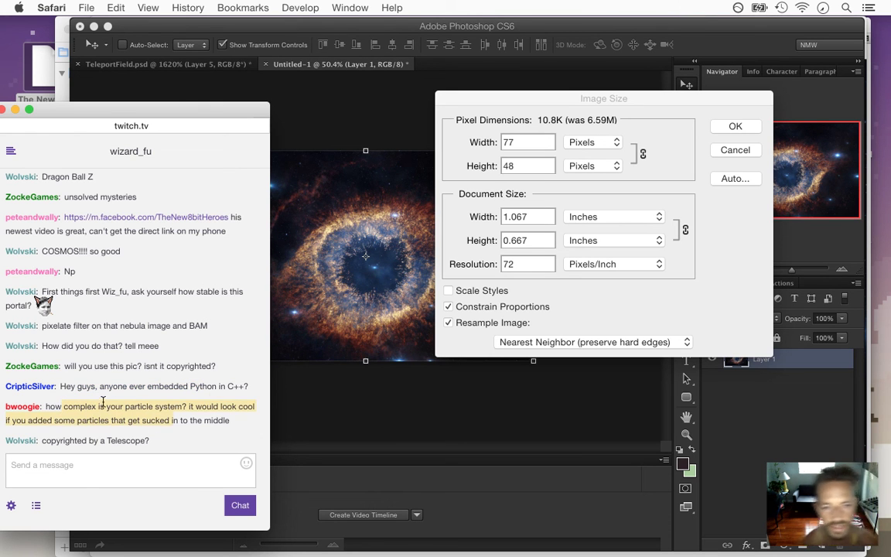
left_click(61, 403)
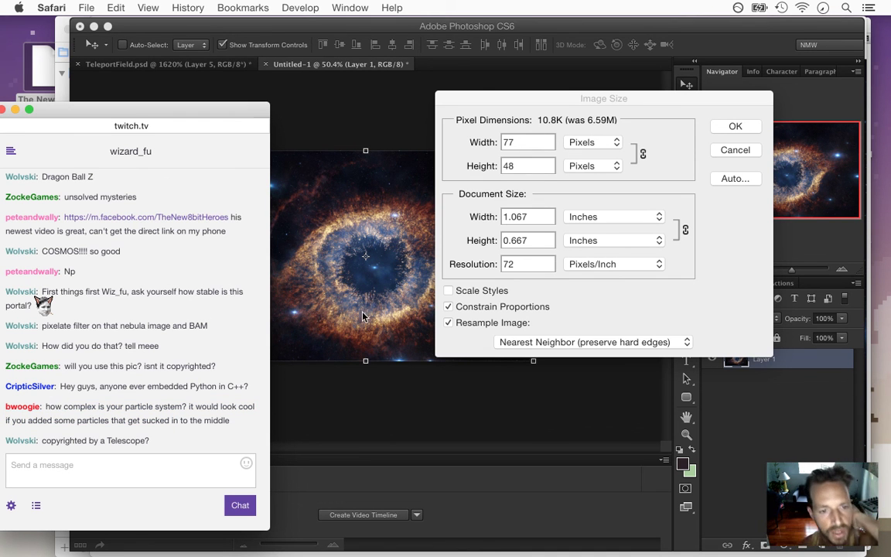
left_click_drag(131, 408, 175, 420)
left_click_drag(51, 440, 149, 423)
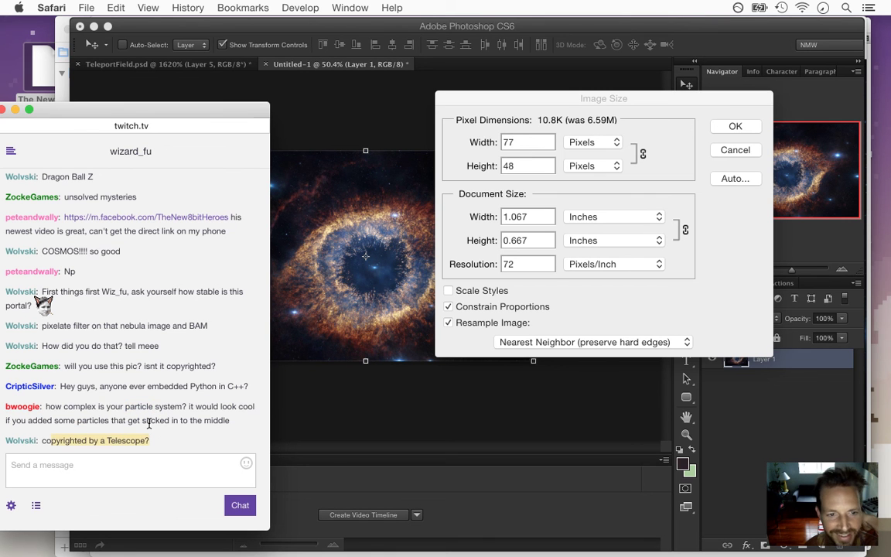
Return to Photoshop and apply the Image Size settings to downscale the nebula image to 77 × 48 pixels.
left_click(663, 184)
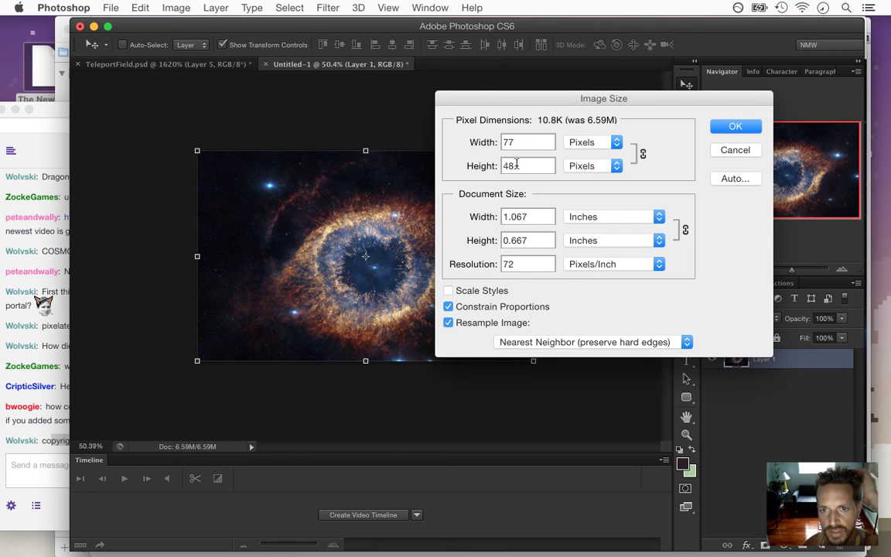
left_click(735, 126)
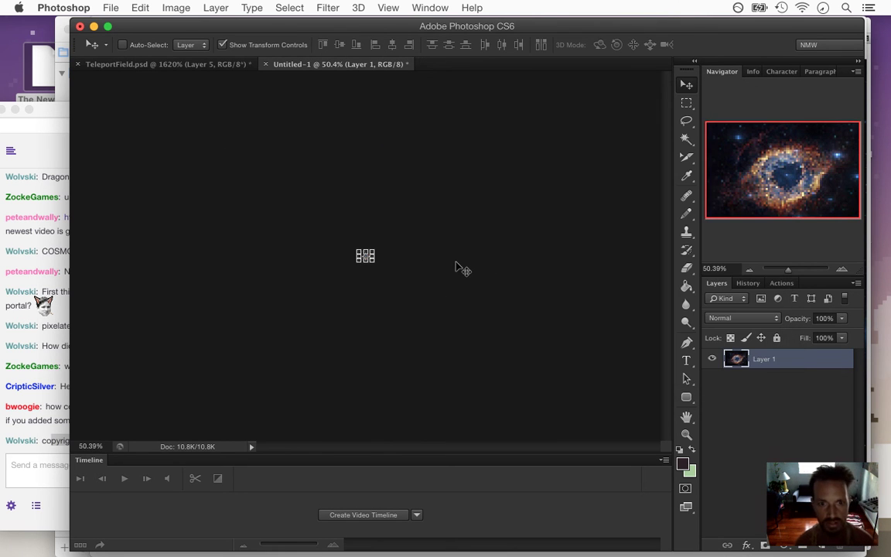
key("m")
left_click_drag(374, 267, 562, 331)
Convert the downscaled nebula image to indexed color with the Local (Perceptual) palette, 12 colors and no dither.
left_click(176, 8)
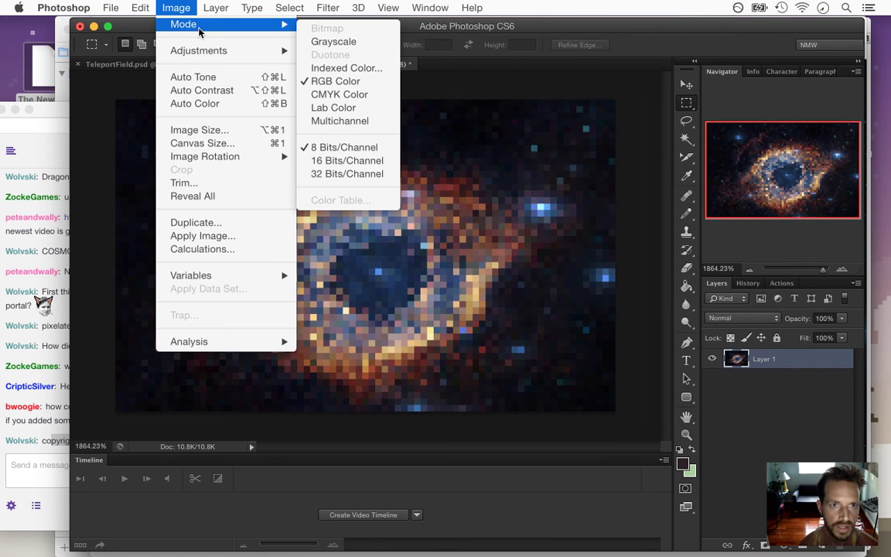
left_click(341, 69)
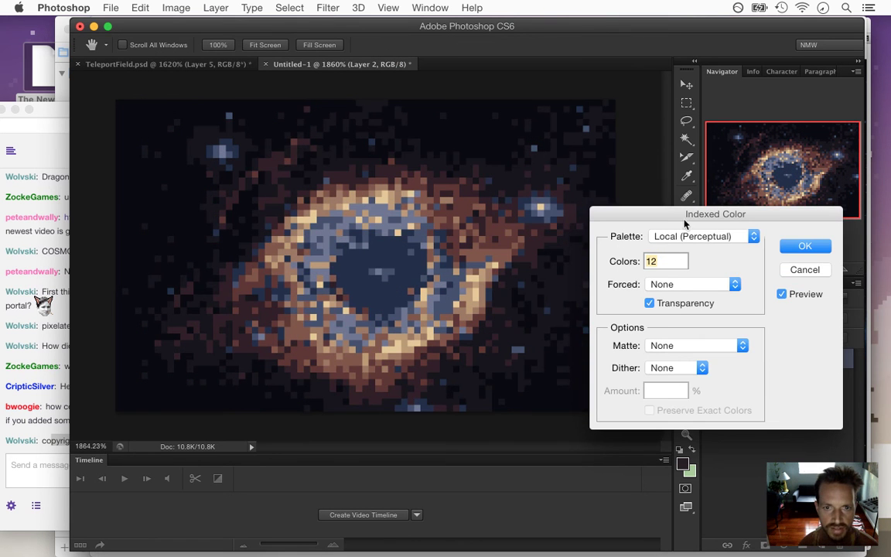
left_click_drag(696, 219, 714, 215)
left_click(816, 241)
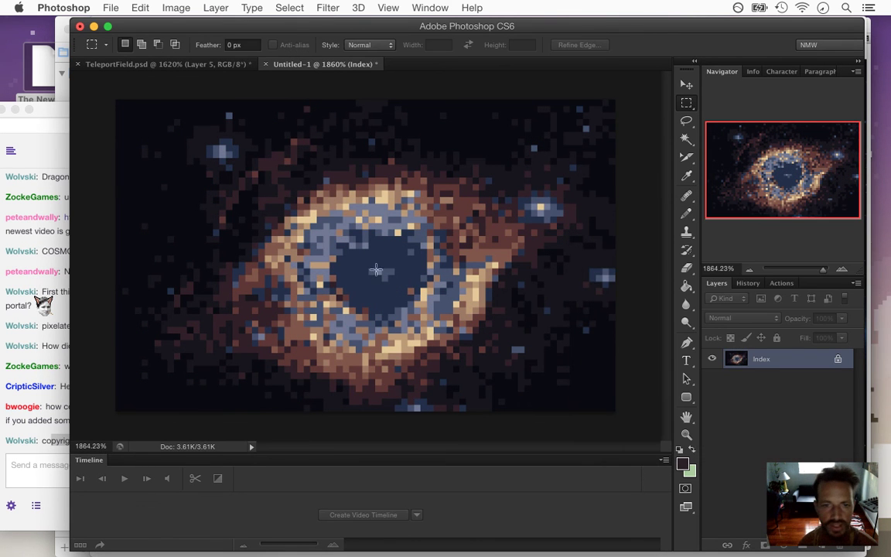
Sample the light tan color from the nebula ring and pencil stray pixels along the ring's upper edge with it.
left_click(400, 267, "super")
key("i")
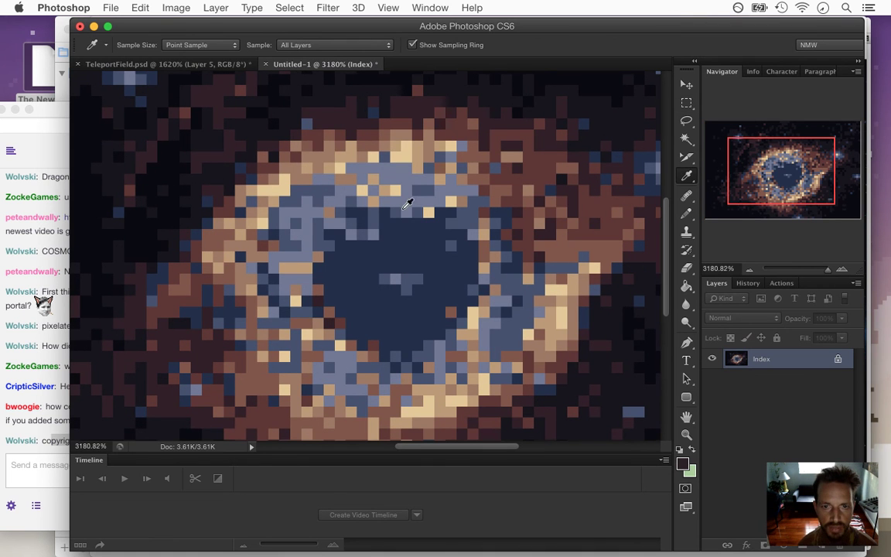
left_click(402, 184)
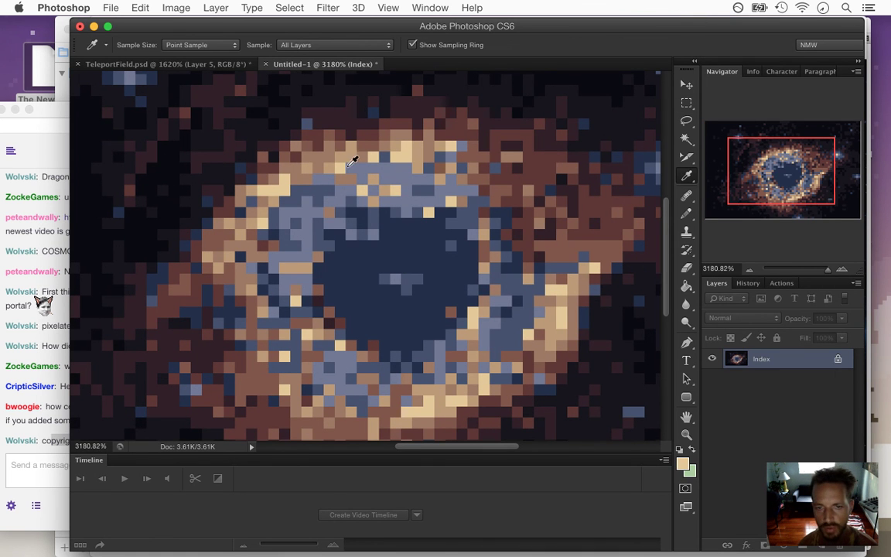
key("b")
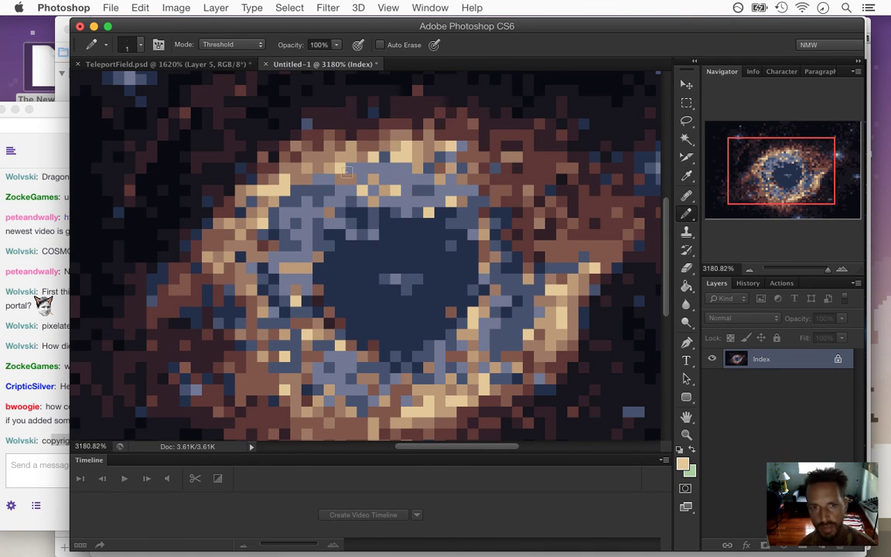
mouse_move(356, 169)
left_mouse_down()
mouse_move(369, 166)
mouse_move(341, 156)
mouse_move(391, 188)
left_mouse_up()
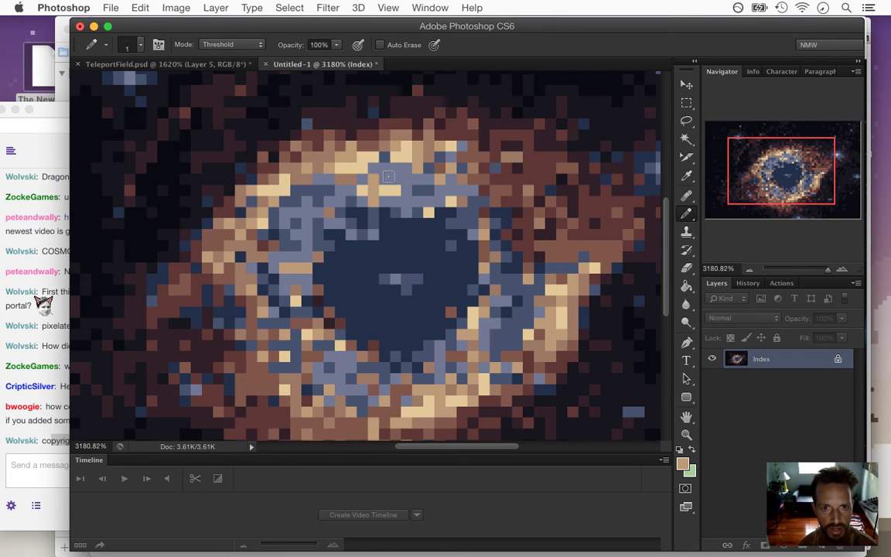
Sample the grey-blue color and pencil over stray pixels inside the upper-left part of the nebula ring.
key("i")
left_click(353, 190)
key("b")
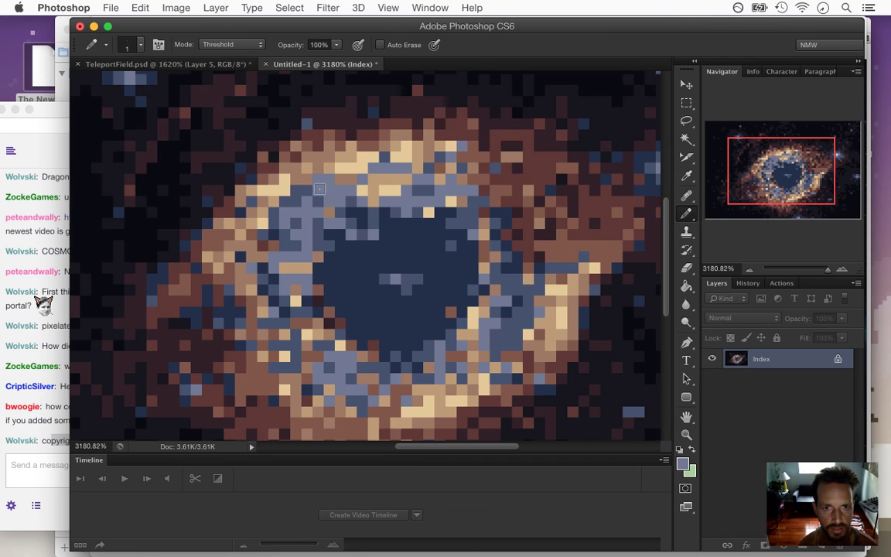
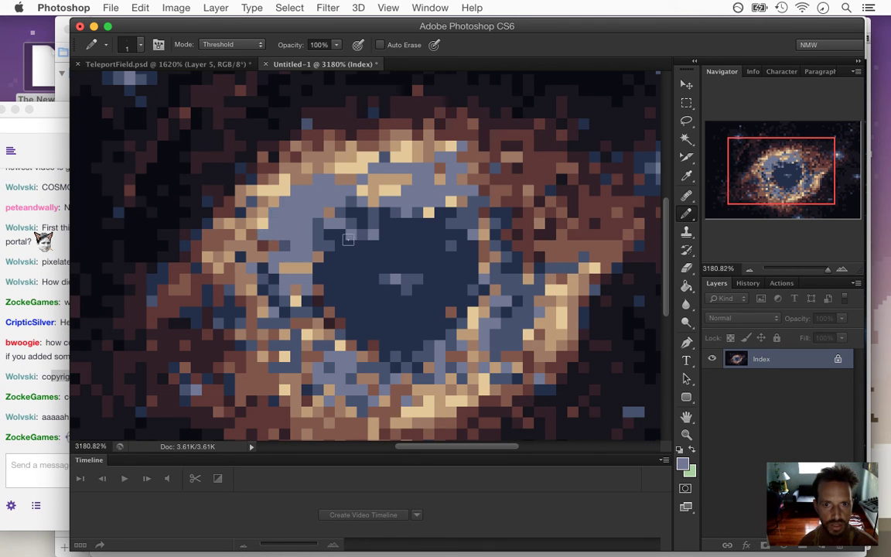
left_click_drag(407, 209, 376, 255)
left_click_drag(316, 214, 437, 270)
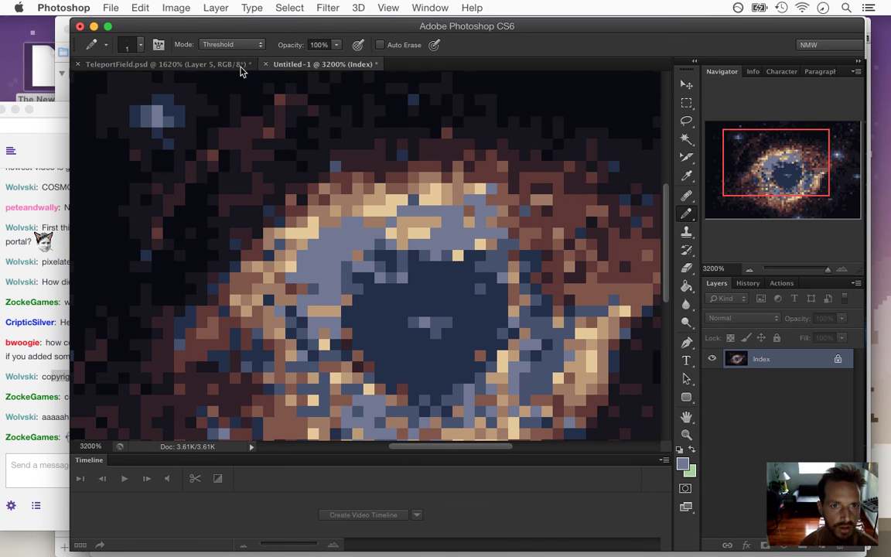
Cancel closing Untitled-1 and switch to the TeleportField.psd document.
left_click(266, 64)
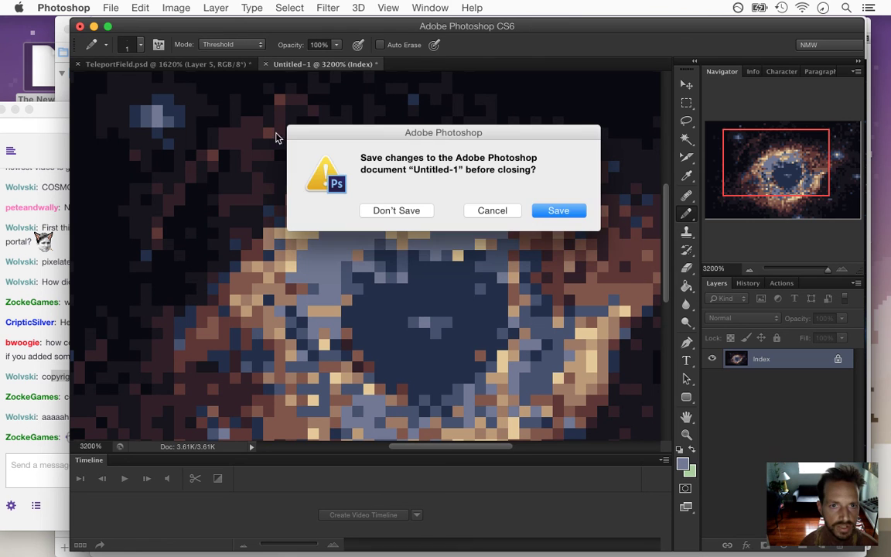
left_click(470, 210)
left_click(193, 67)
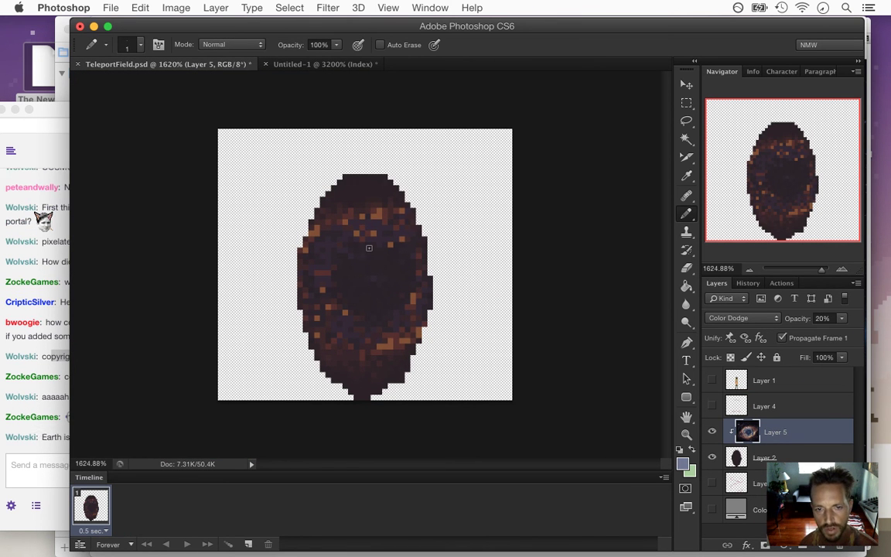
Read the newest Twitch chat messages about who owns the telescope image, and return to Photoshop.
left_click(42, 455)
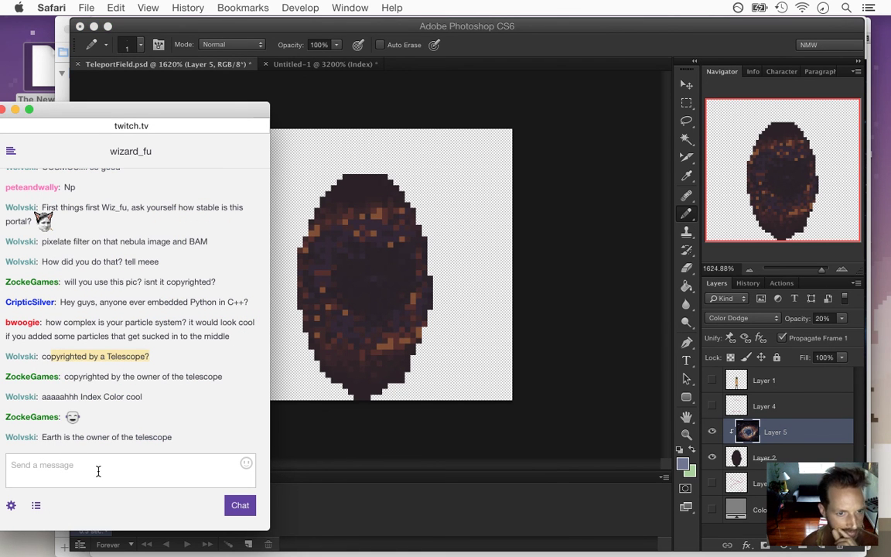
left_click(608, 62)
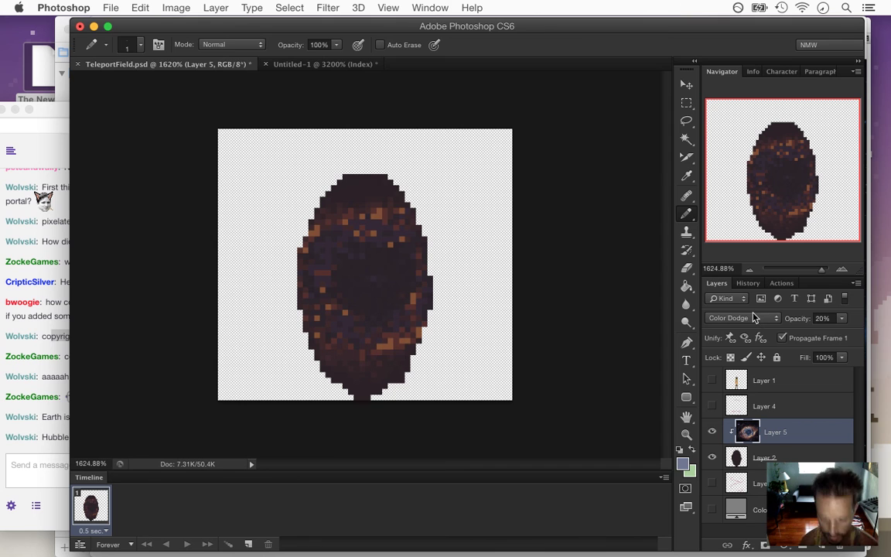
Set Layer 5's blending mode to Linear Dodge (Add).
key("shift+plus")
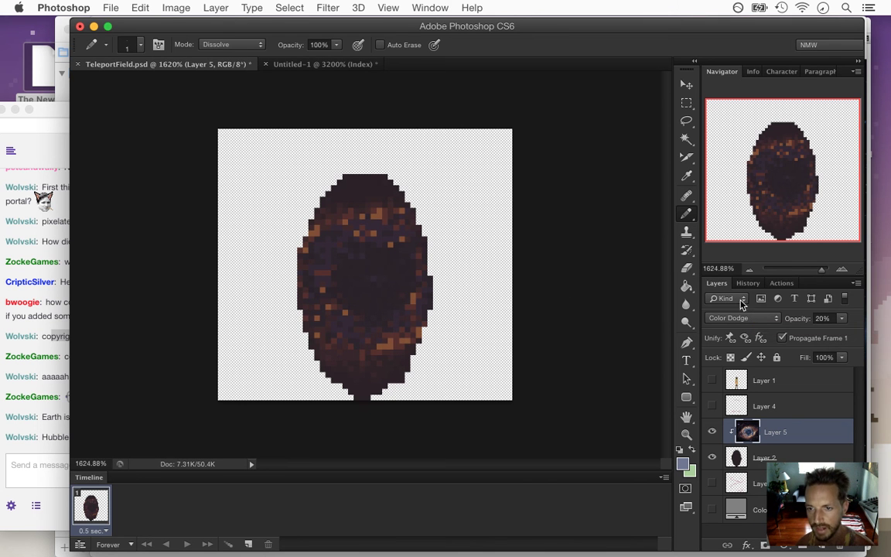
left_click(767, 320)
left_click(749, 323)
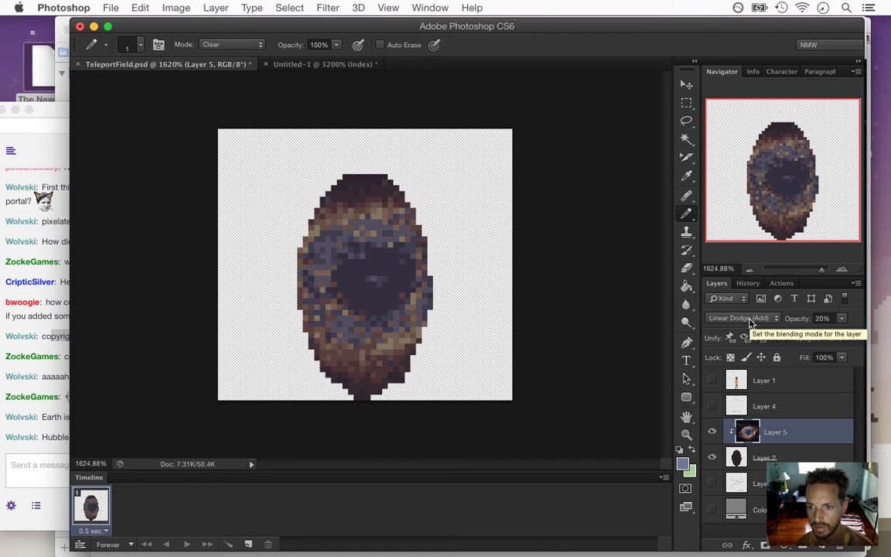
left_click(760, 319)
left_click(761, 322)
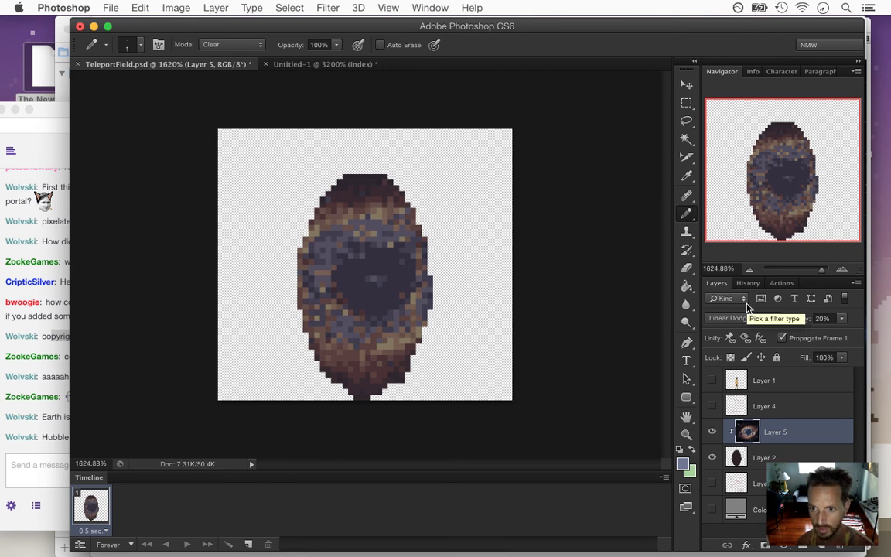
Reset the Pencil tool's painting mode to Normal and activate the Rectangular Marquee tool.
key("shift+plus")
key("shift+plus")
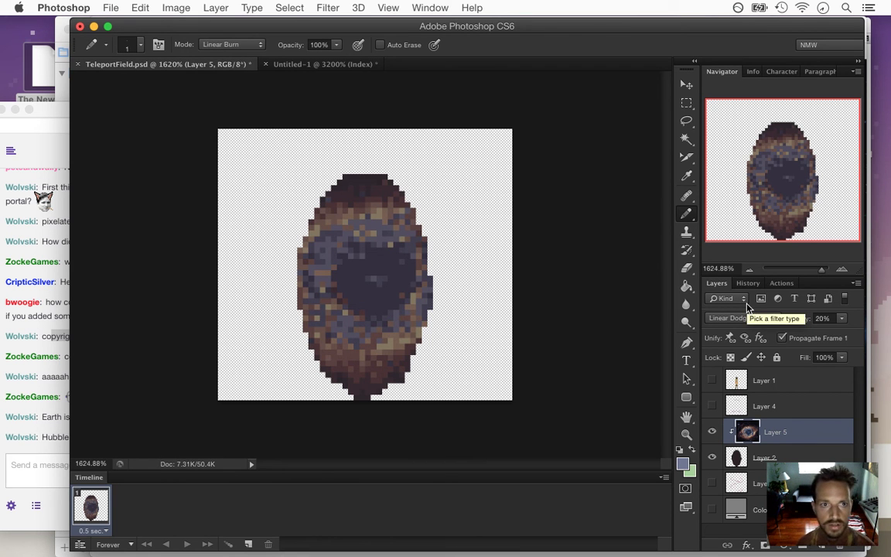
left_click(232, 44)
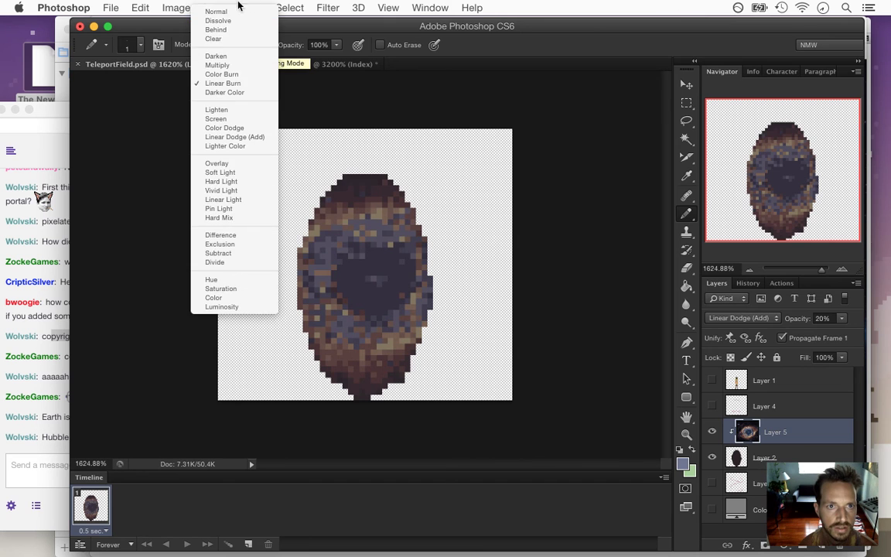
left_click(240, 10)
key("m")
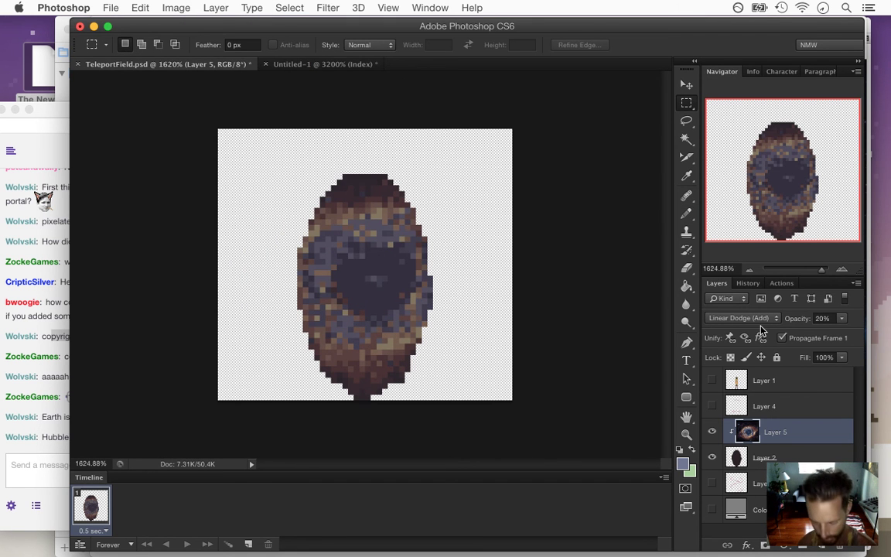
Try successive blending modes on Layer 5, going forward through Hard Light, Vivid Light, Hard Mix and Divide to Hue.
key("shift+plus")
key("shift+minus")
key("shift+minus")
key("shift+plus")
key("shift+plus")
key("shift+plus")
key("shift+plus")
key("shift+plus")
key("shift+minus")
key("shift+plus")
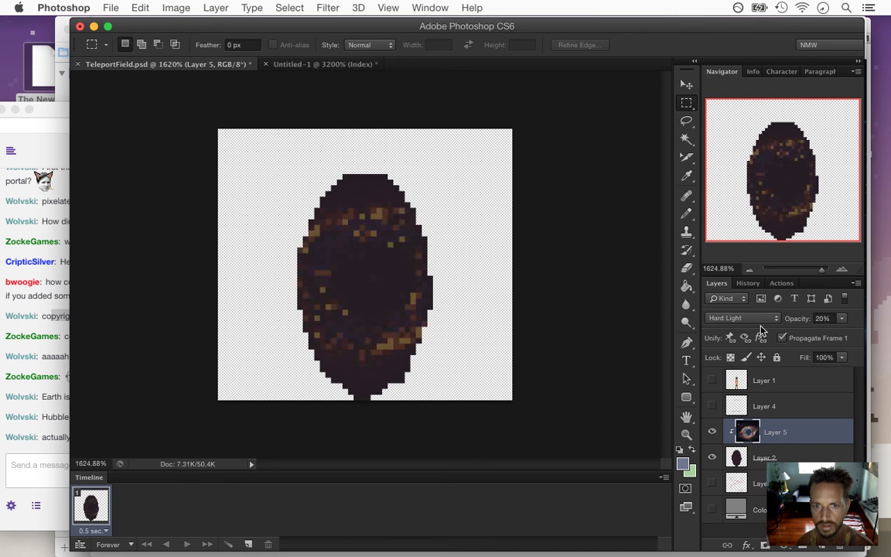
key("shift+plus")
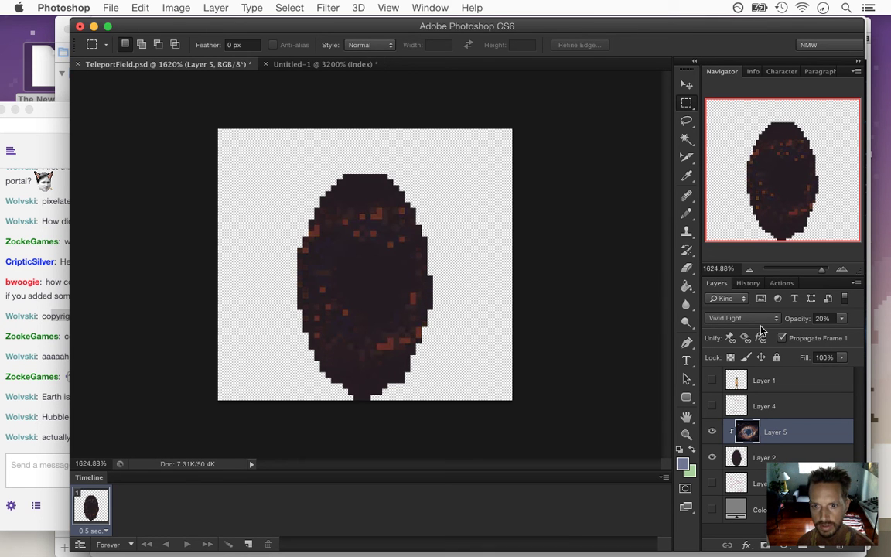
key("shift+plus")
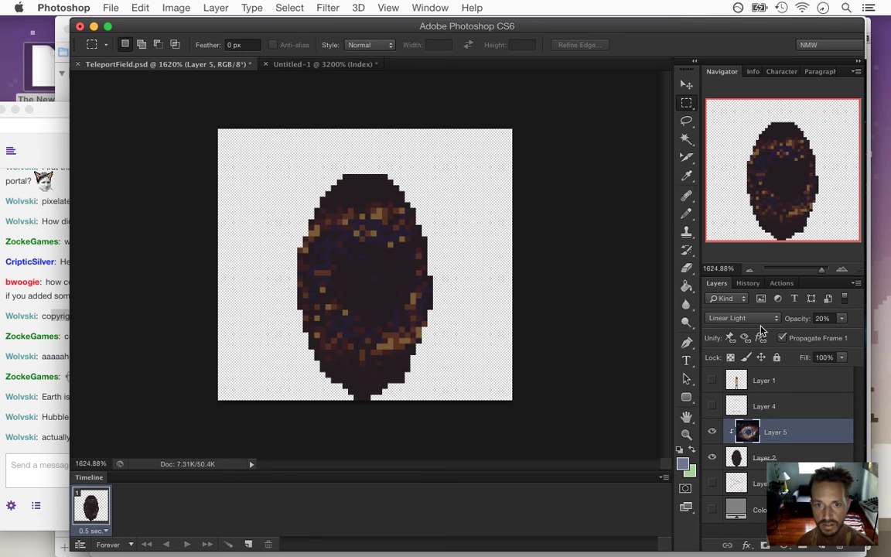
key("shift+plus")
key("shift+plus")
key("shift+plus")
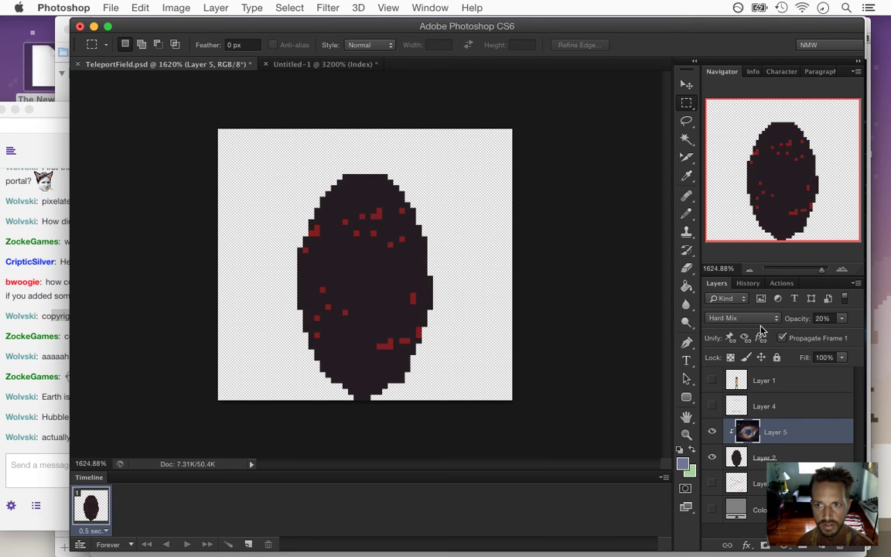
key("shift+minus")
key("shift+plus")
key("shift+minus")
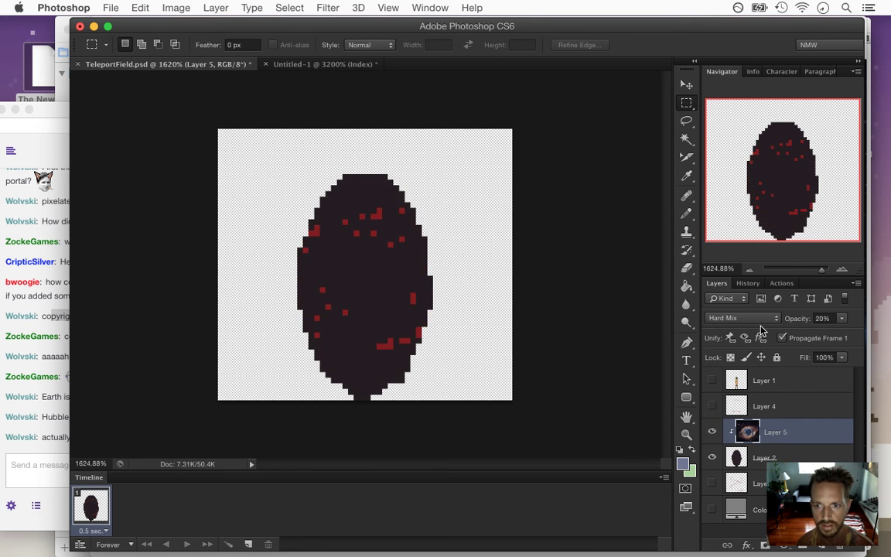
key("shift+plus")
key("shift+plus")
key("shift+plus")
key("shift+plus")
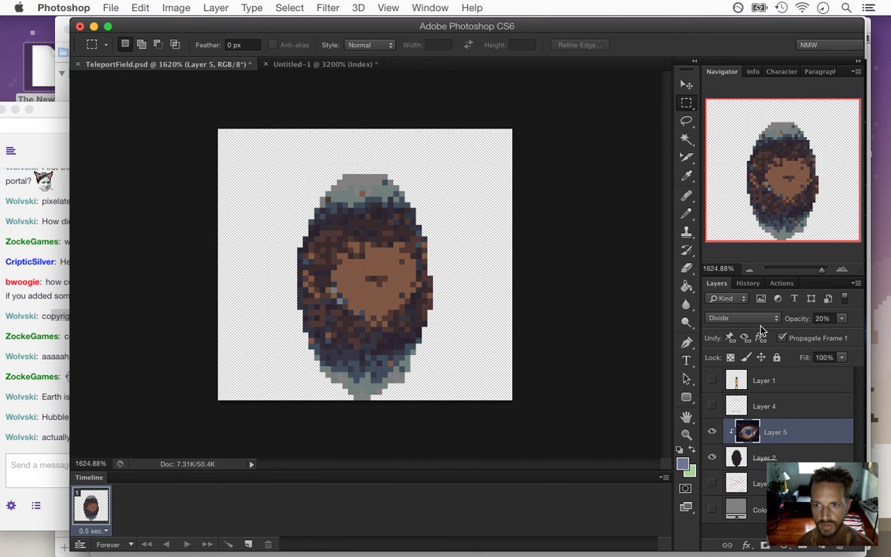
key("shift+plus")
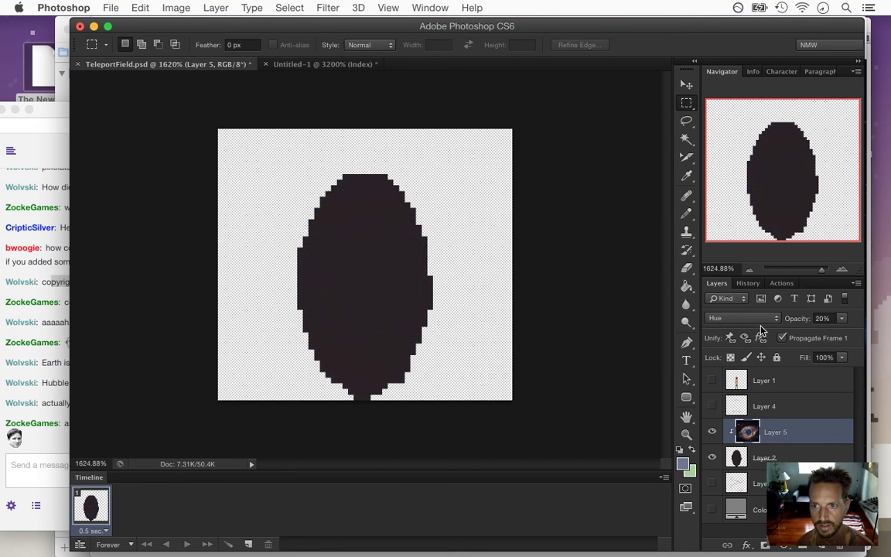
Cycle Layer 5's blending mode back from Hue through Subtract and Pin Light to Color Dodge.
key("shift+minus")
key("shift+minus")
key("shift+minus")
key("shift+minus")
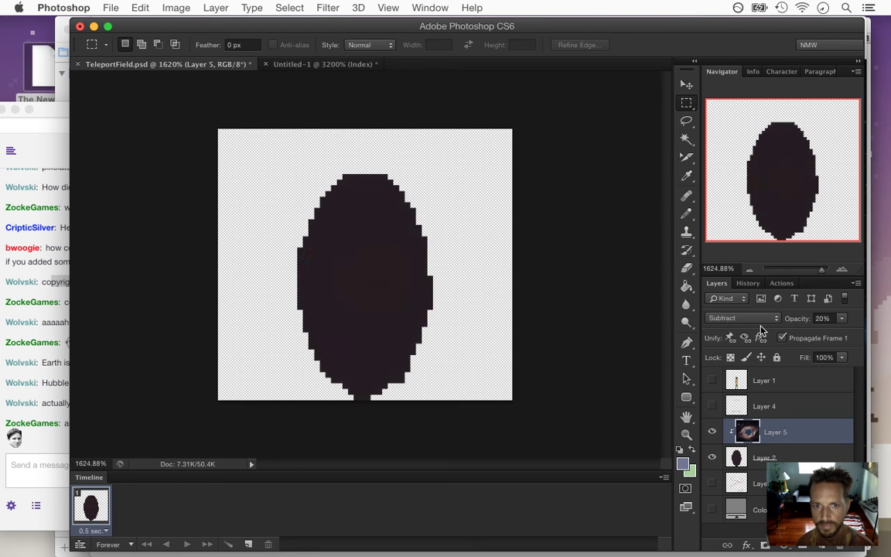
key("shift+minus")
key("shift+minus")
key("shift+minus")
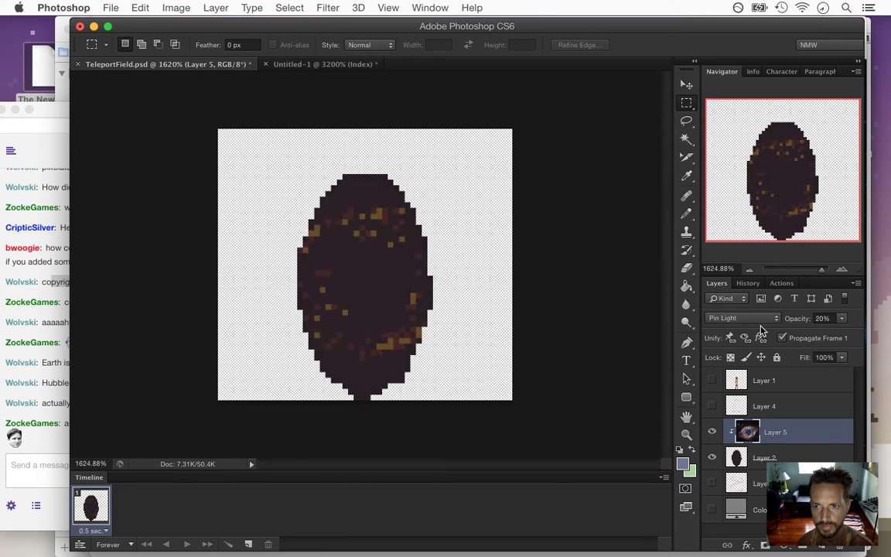
key("shift+minus")
key("shift+minus")
key("shift+minus")
key("shift+minus")
key("shift+minus")
key("shift+minus")
key("shift+minus")
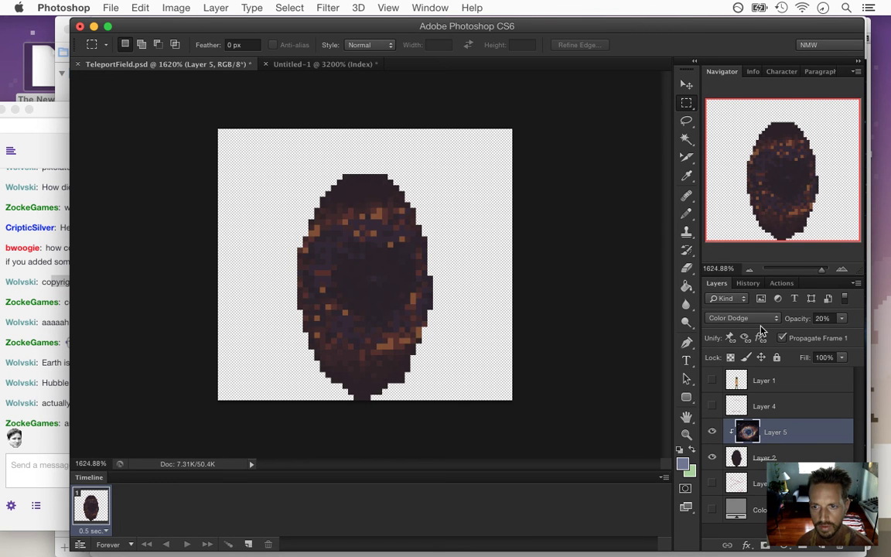
Set Layer 5's blending mode to Linear Light.
key("shift+plus")
key("shift+plus")
key("shift+plus")
key("shift+plus")
key("shift+plus")
key("shift+plus")
key("shift+plus")
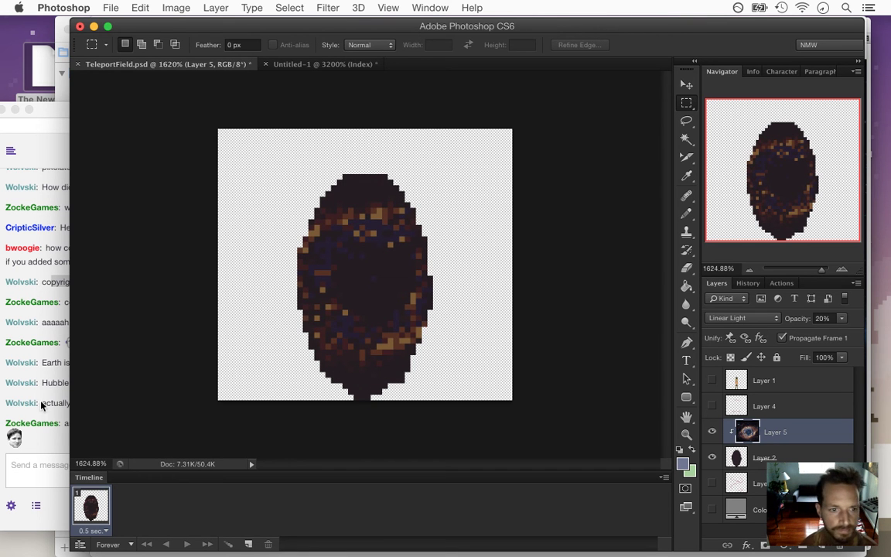
Switch to the Twitch chat and read the latest messages about the Hubble telescope and image ownership.
left_click(57, 420)
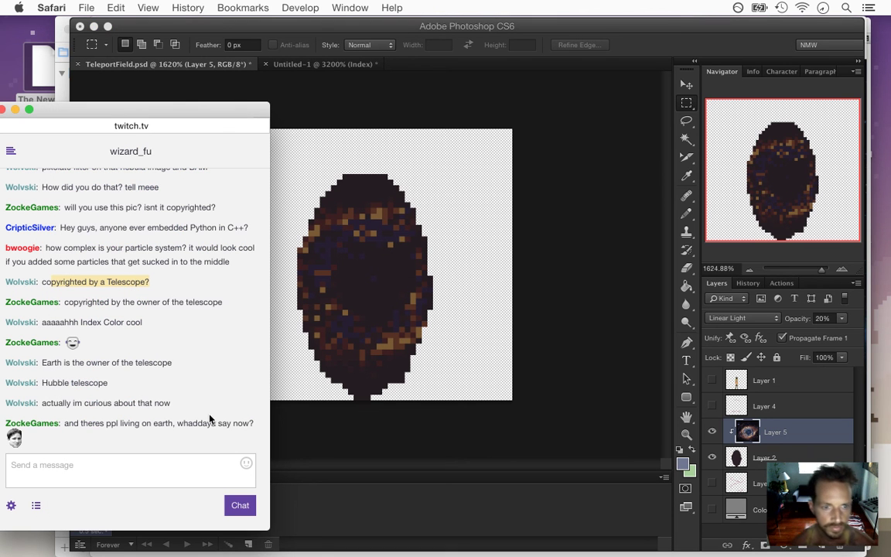
left_click_drag(69, 383, 116, 385)
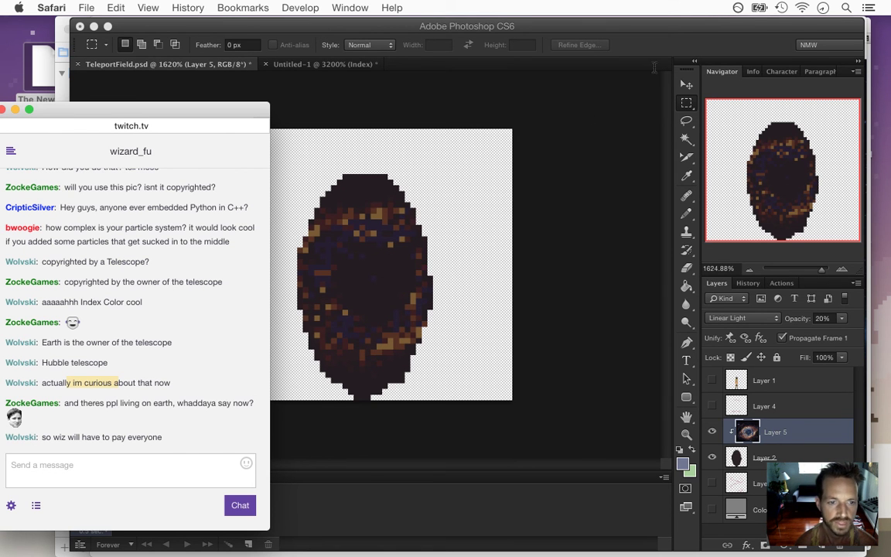
Switch back to Photoshop, select Layer 2 and hide Layer 5, keeping TeleportField.psd open.
left_click(661, 45)
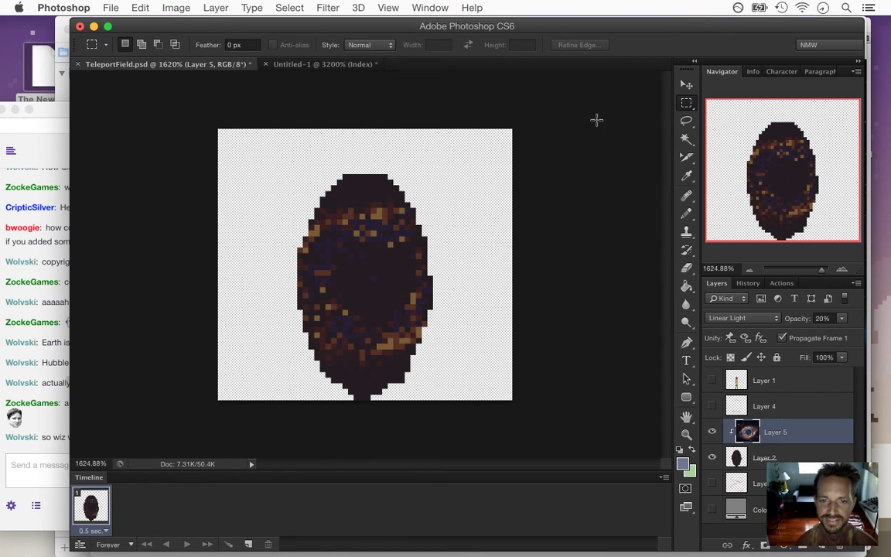
left_click(743, 458)
left_click(712, 432)
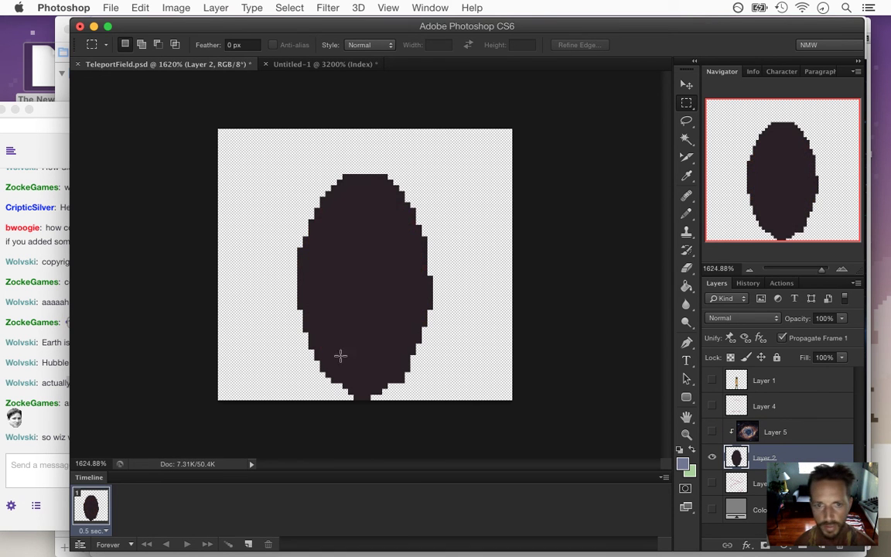
key("super+w")
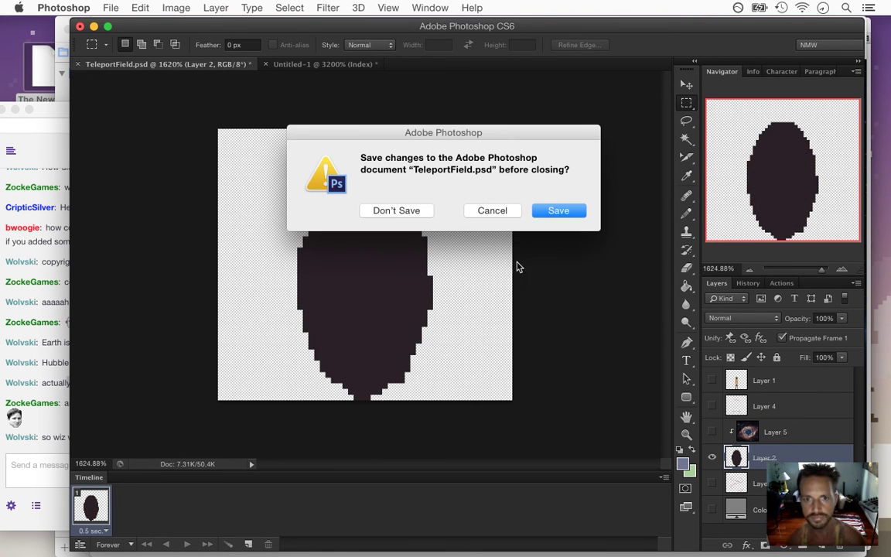
left_click(492, 213)
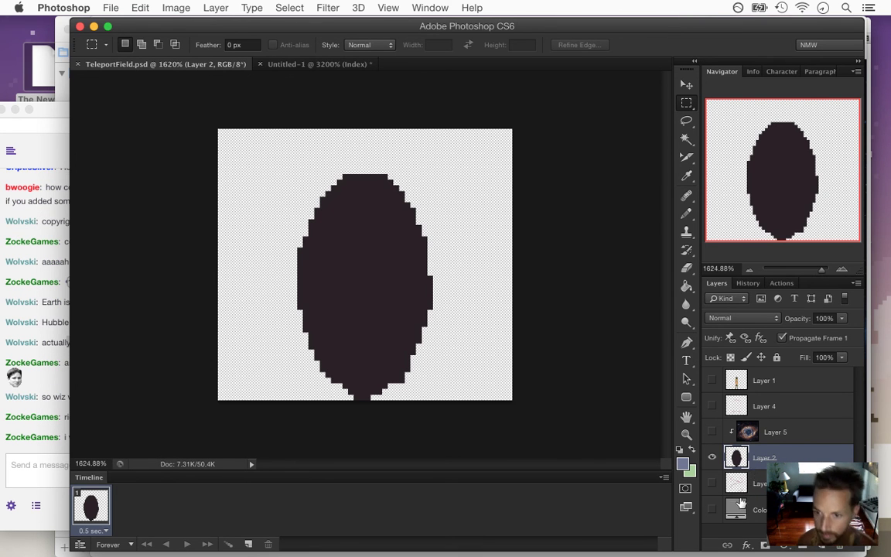
Duplicate Layer 2 twice and hide the original and the first copy, leaving only Layer 2 copy 2 visible.
key("super+j")
key("super+j")
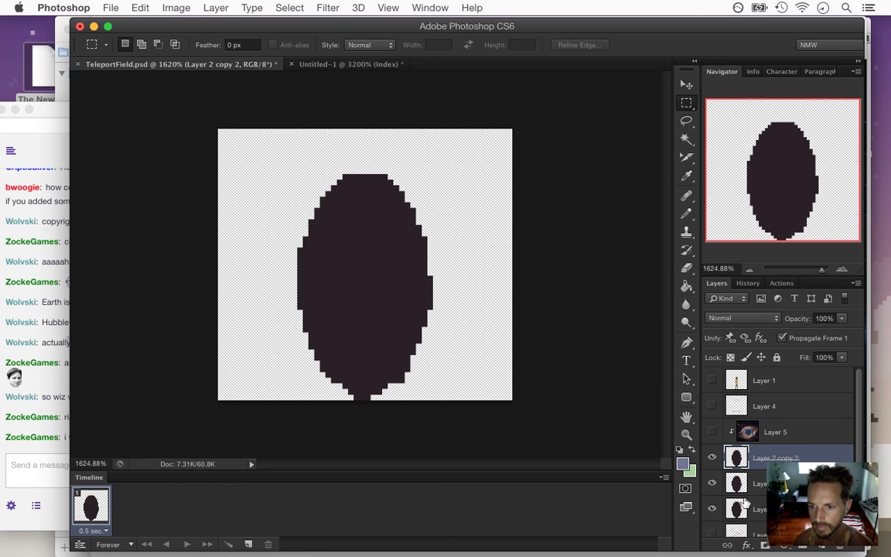
left_click(711, 508)
left_click(712, 483)
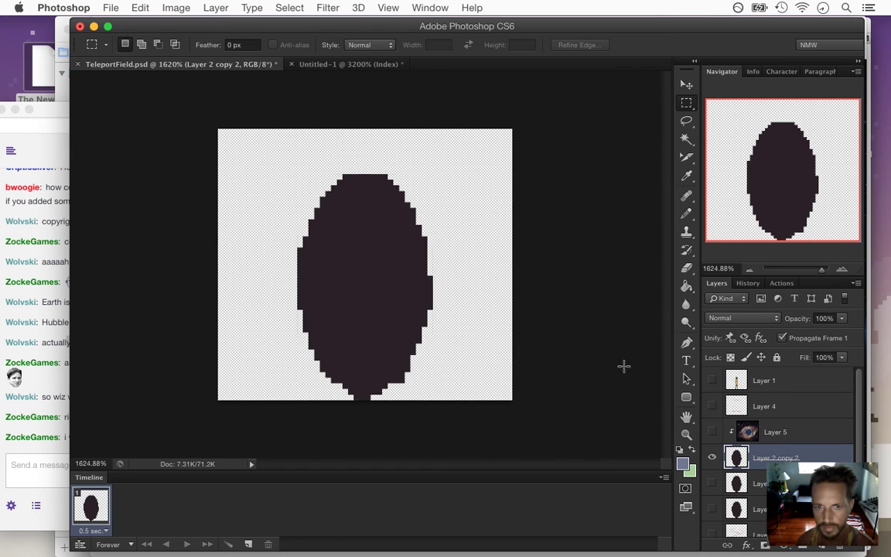
Narrow the oval on Layer 2 copy 2 evenly from both sides to 83.33% of its width.
key("v")
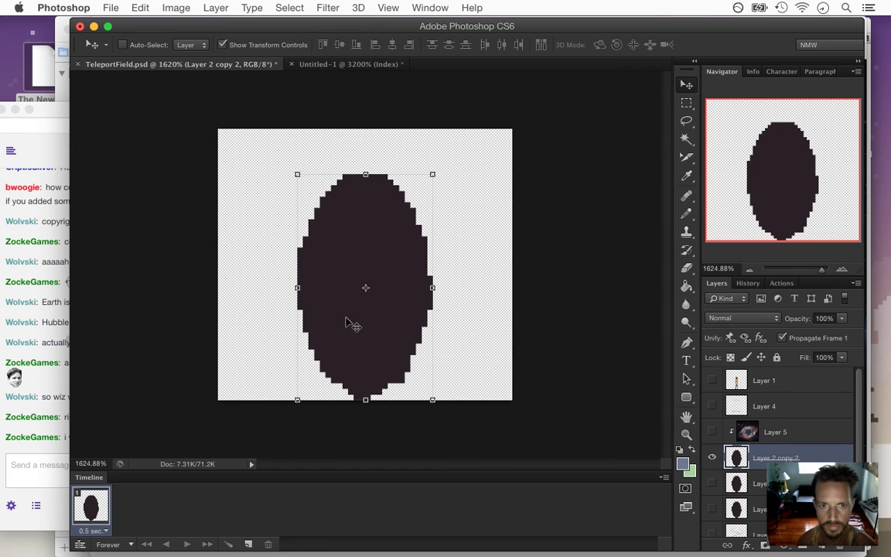
left_click(296, 287)
left_click_drag(297, 287, 309, 287)
left_click_drag(432, 288, 421, 287)
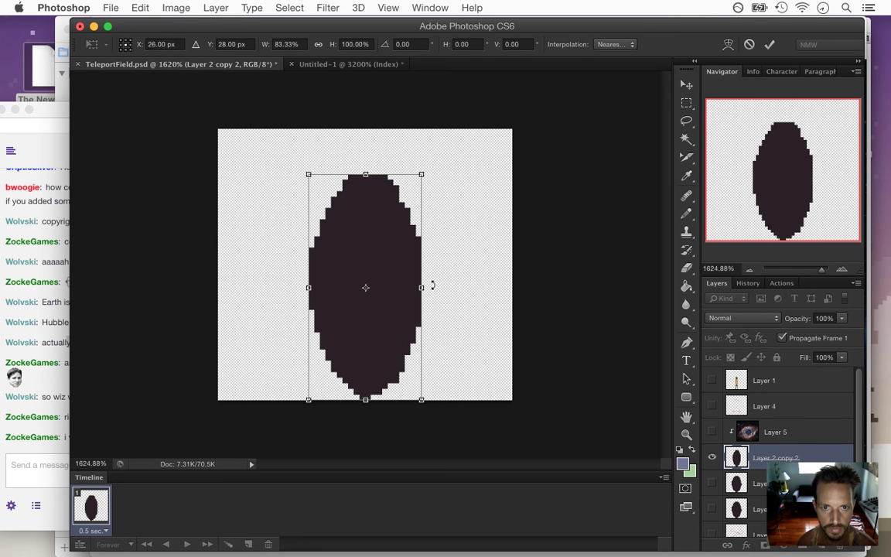
left_click(770, 44)
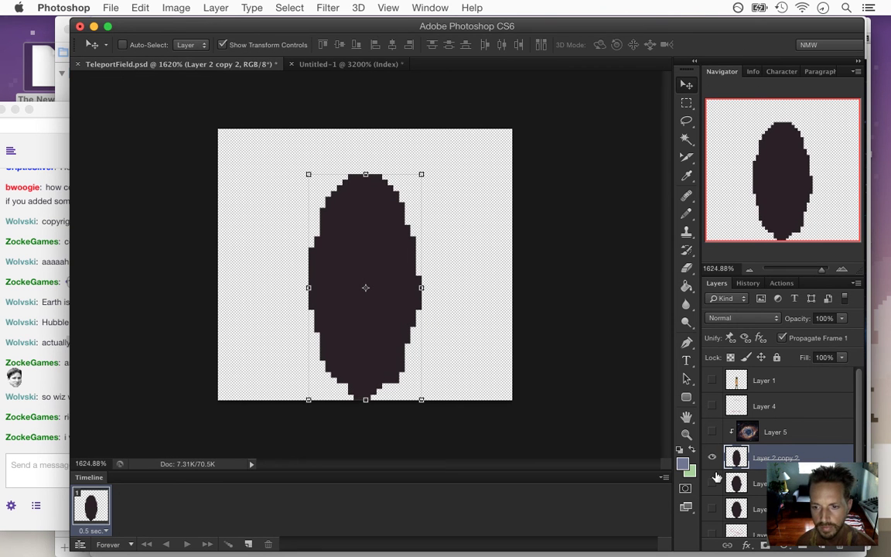
Show only Layer 2 copy and narrow its oval by about one pixel on each side.
left_click(711, 508)
left_click(711, 457)
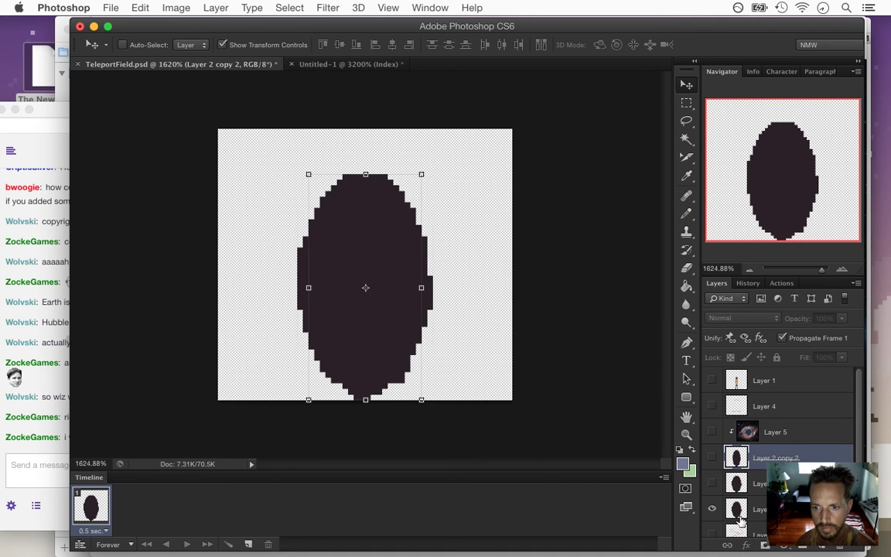
left_click(738, 510)
left_click(711, 509)
left_click(712, 483)
key("alt+]")
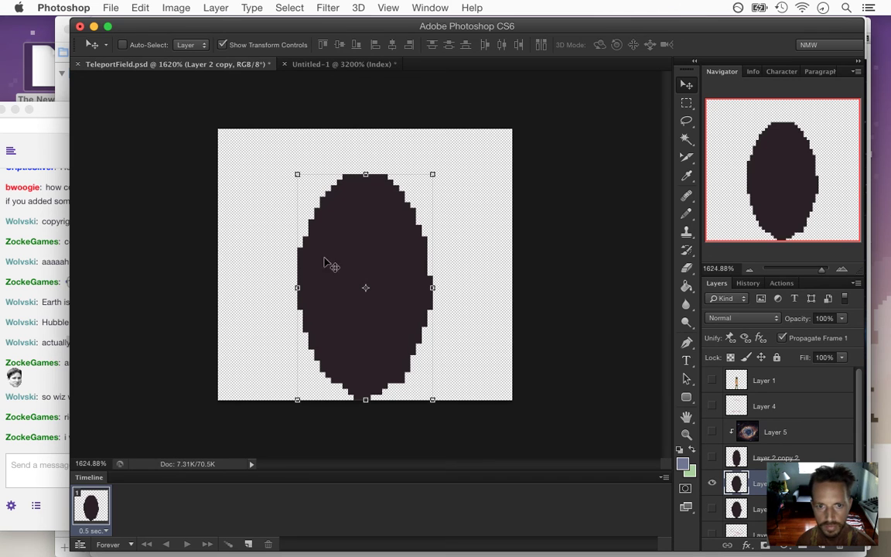
left_click_drag(297, 288, 301, 287)
left_click_drag(430, 288, 427, 288)
key("Return")
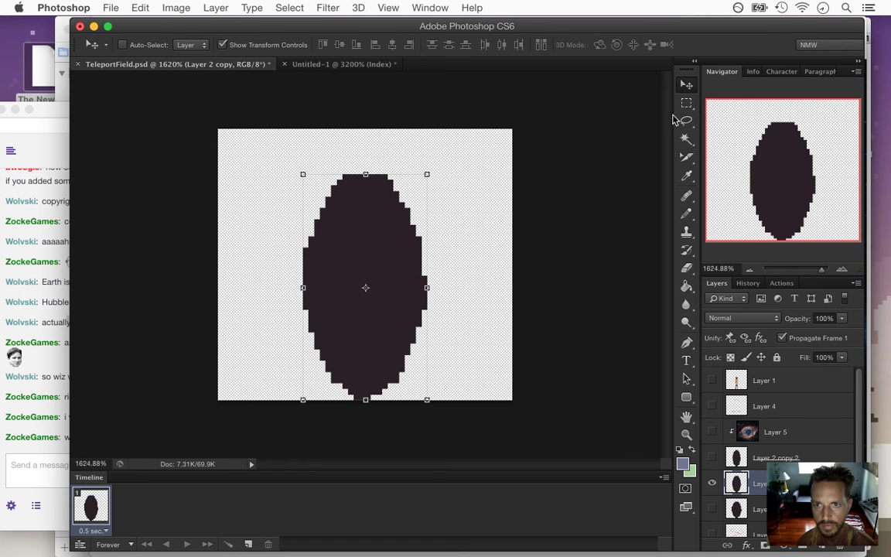
Toggle the visibility of Layer 2 copy and Layer 2 copy 2 to compare the narrowed ovals.
left_click(686, 102)
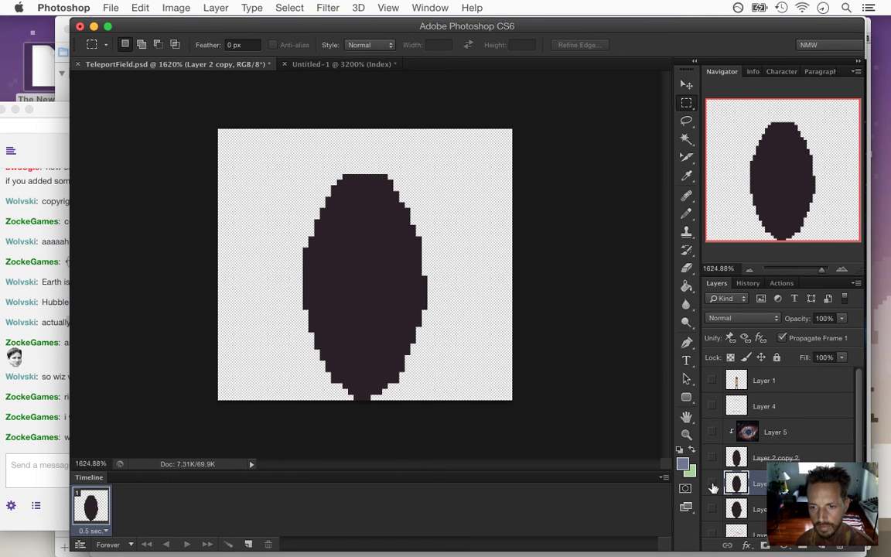
left_click(712, 483)
left_click(711, 483)
left_click(711, 484)
left_click(712, 484)
left_click(712, 484)
left_click(713, 458)
left_click(712, 458)
left_click(713, 458)
left_click(713, 458)
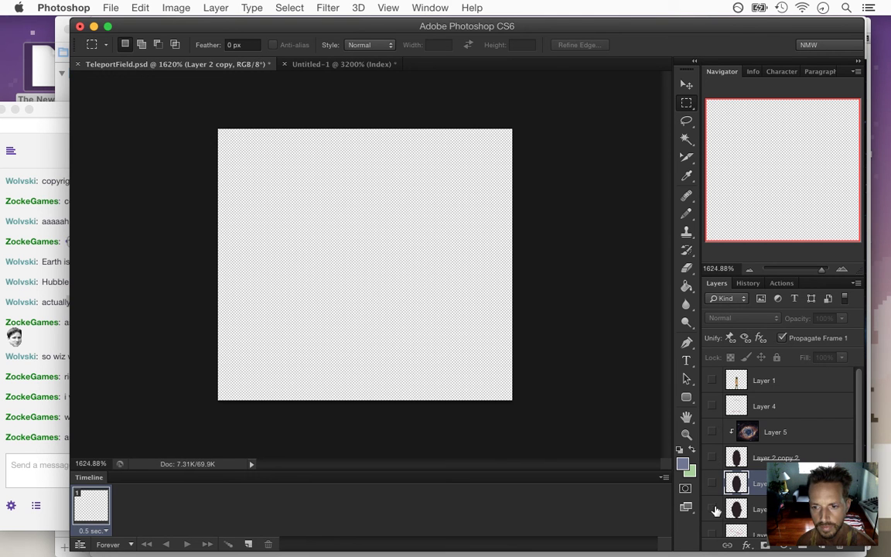
Show Layer 2 and move Layer 5 directly above it so the nebula is clipped to the original oval.
left_click(712, 509)
left_click_drag(745, 430, 763, 505)
Switch to the Twitch chat and read the messages about a percentage of the income with interest.
left_click(64, 457)
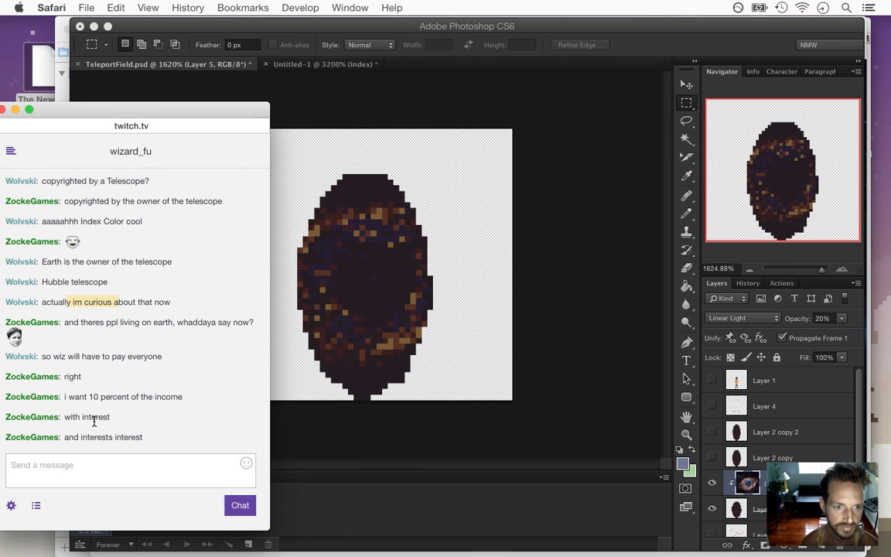
left_click(75, 396)
left_click_drag(103, 398, 147, 439)
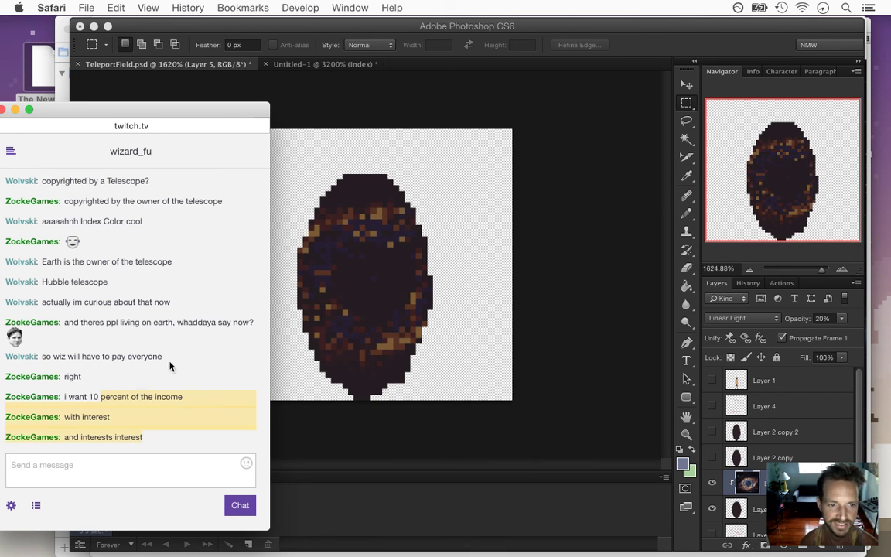
Switch back to Photoshop and save TeleportField.psd.
left_click(673, 44)
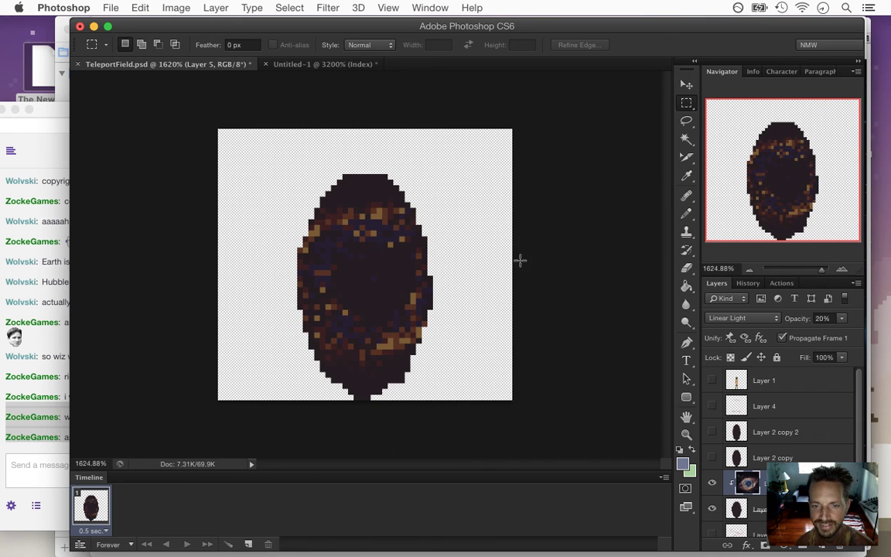
key("super+s")
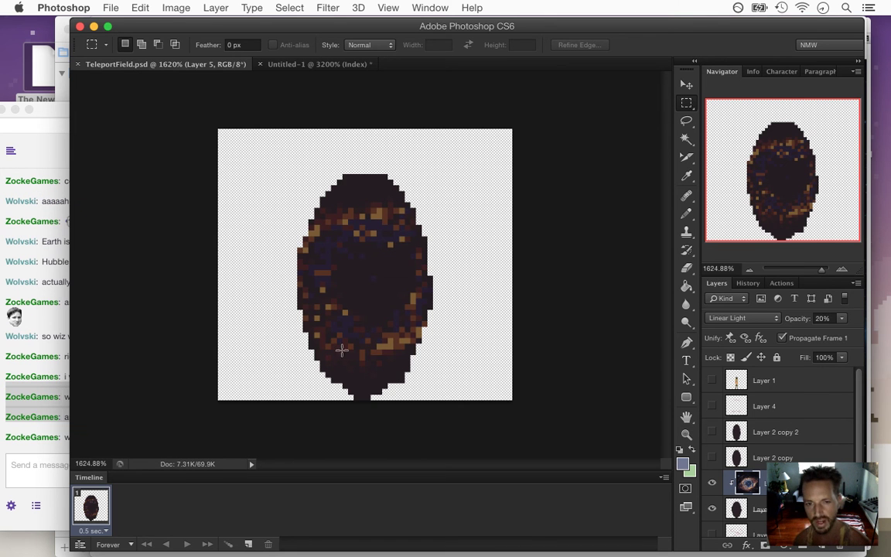
Duplicate the nebula Layer 5 seven times.
left_click_drag(413, 308, 377, 312)
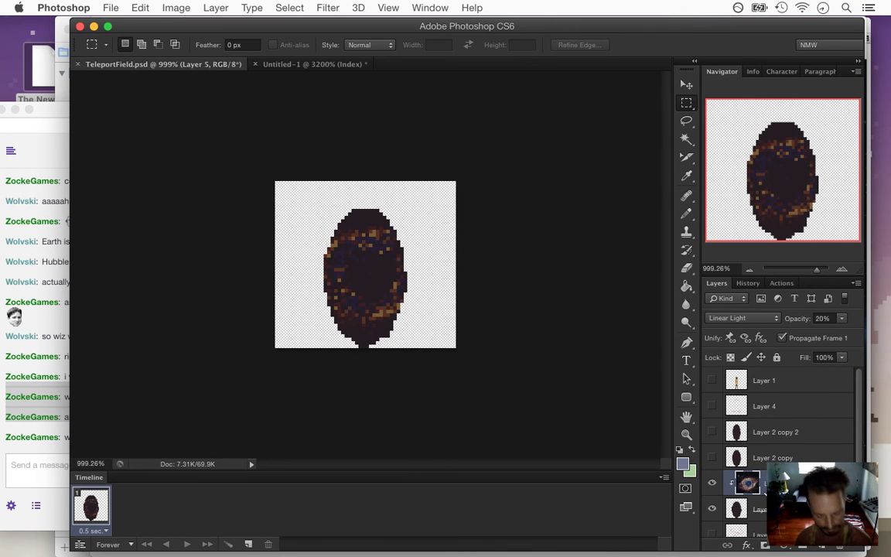
key("super+j")
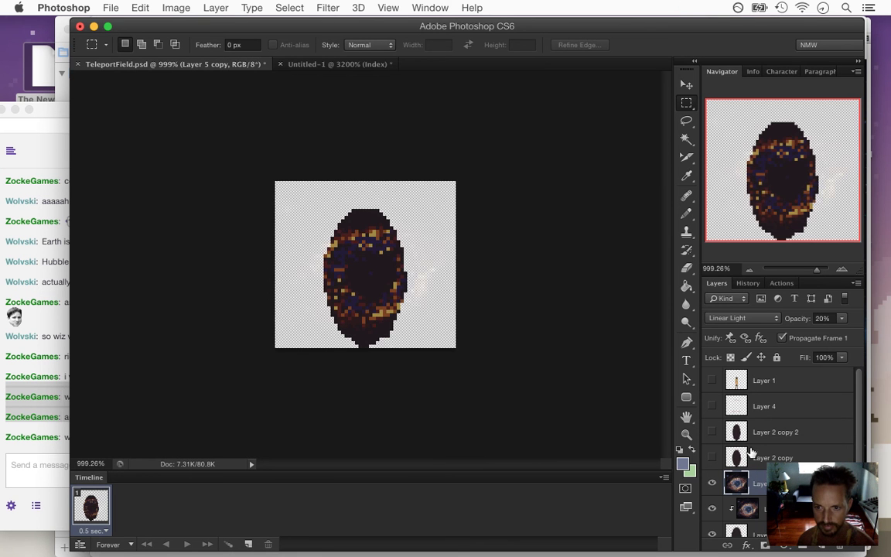
key("super+j")
key("super+j")
key("super+j")
key("super+j")
key("super+j")
key("super+j")
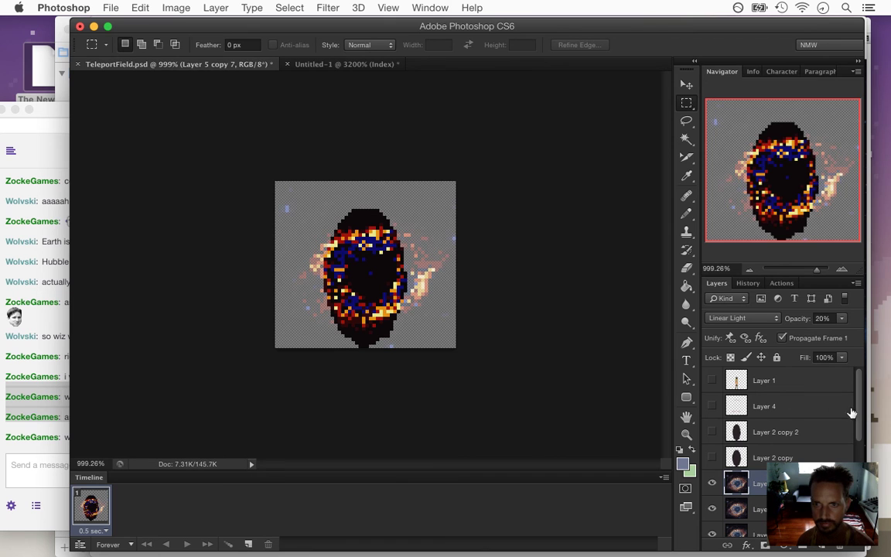
Rotate Layer 5 copy by 45 degrees, hide it and select Layer 5 copy 2.
left_click_drag(856, 406, 847, 460)
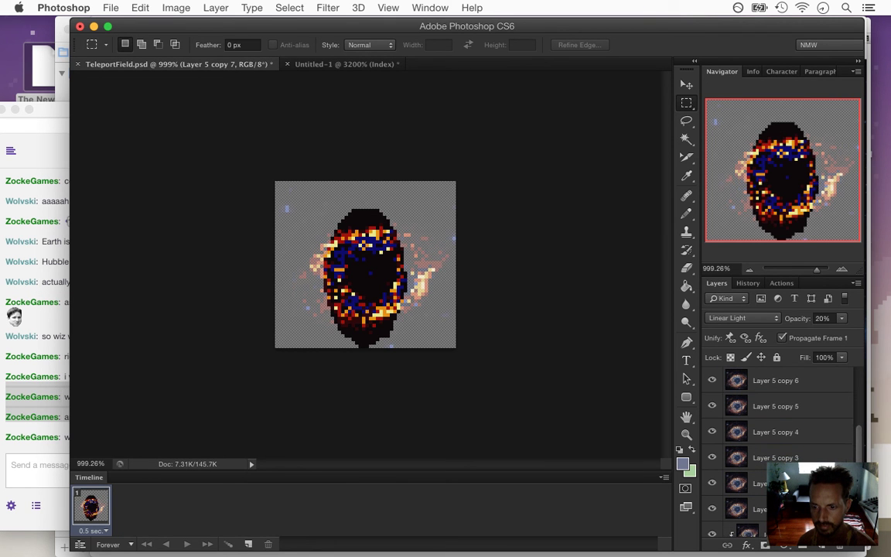
left_click(743, 508)
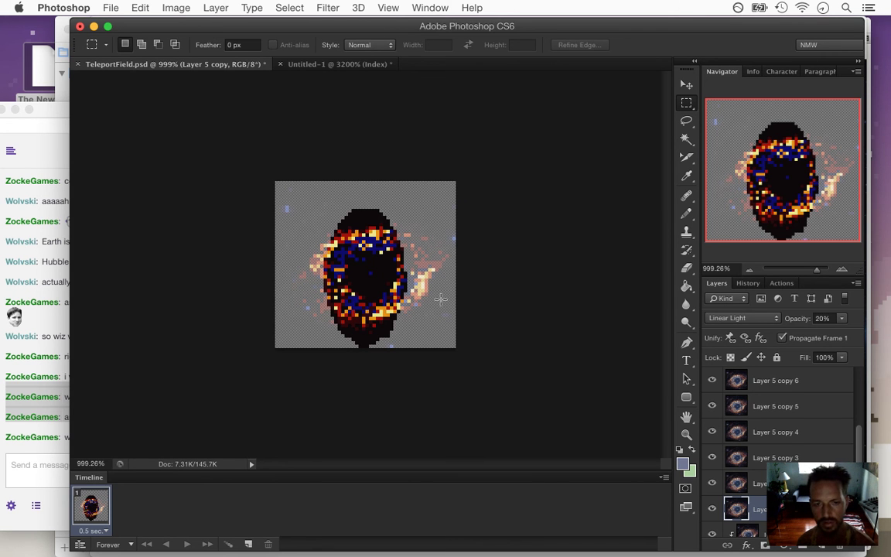
key("v")
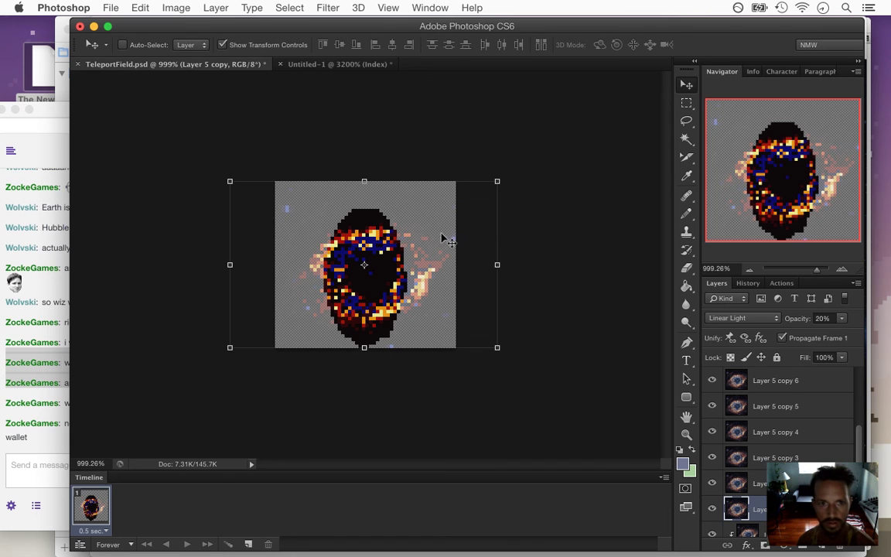
left_click(230, 181)
left_click(404, 44)
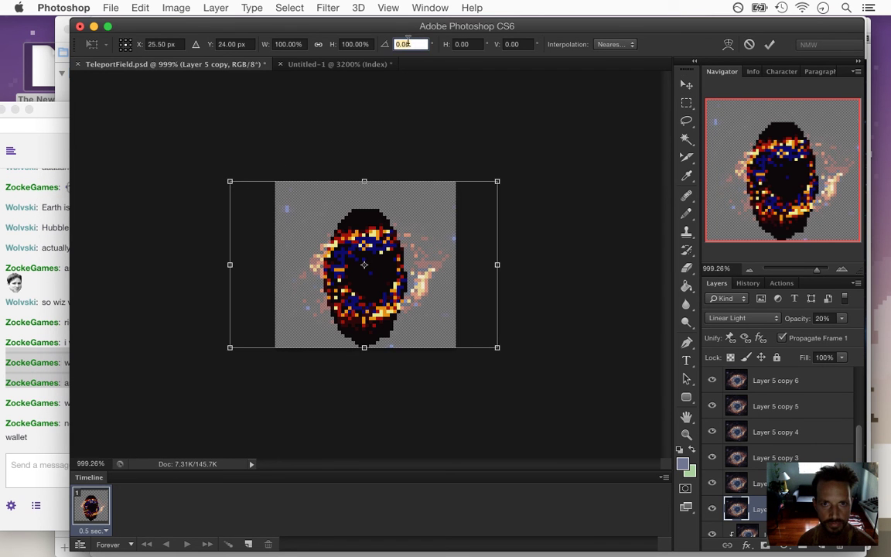
type("45")
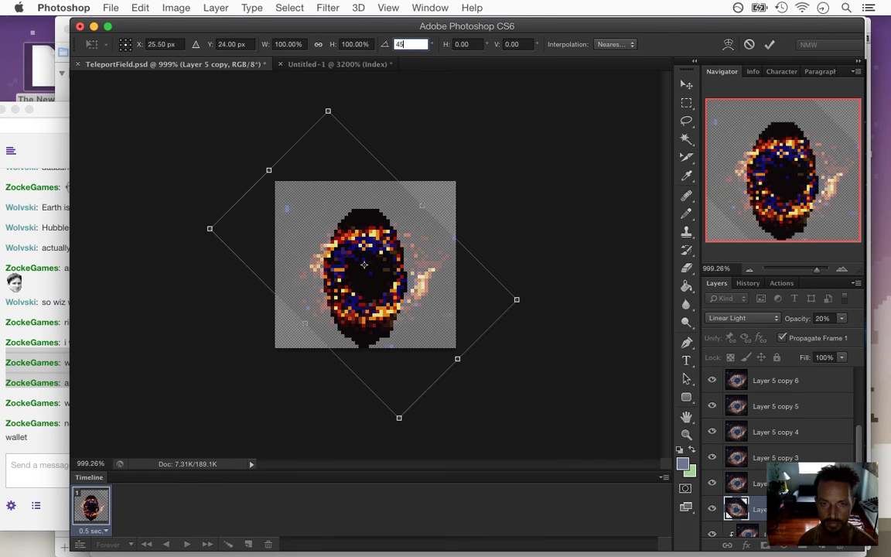
key("Return")
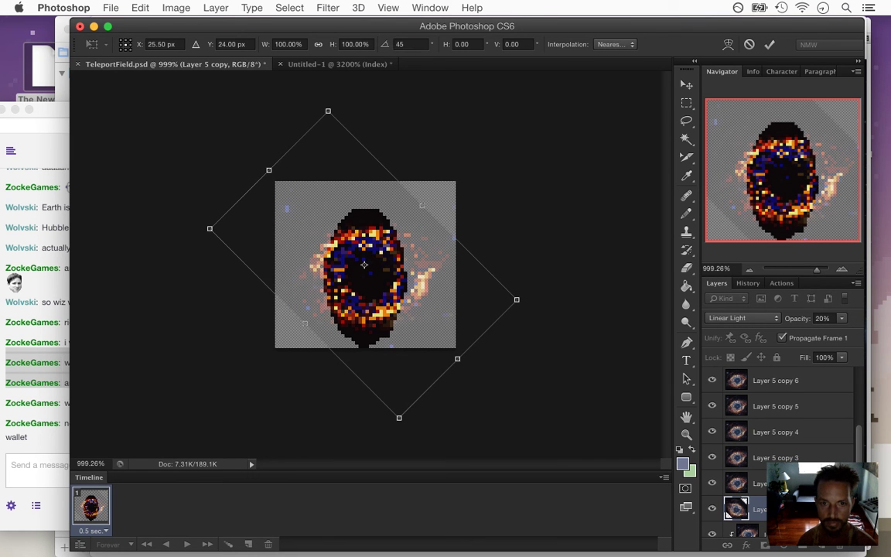
left_click(770, 44)
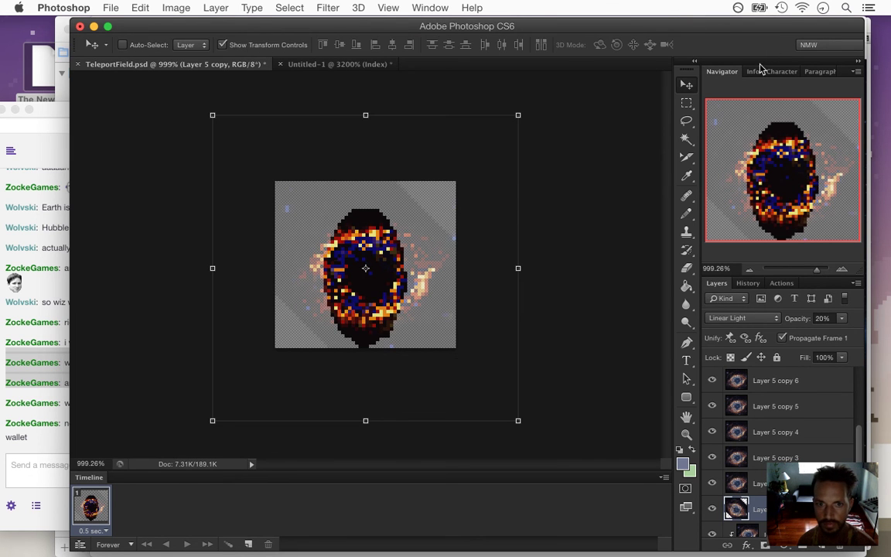
left_click(712, 511)
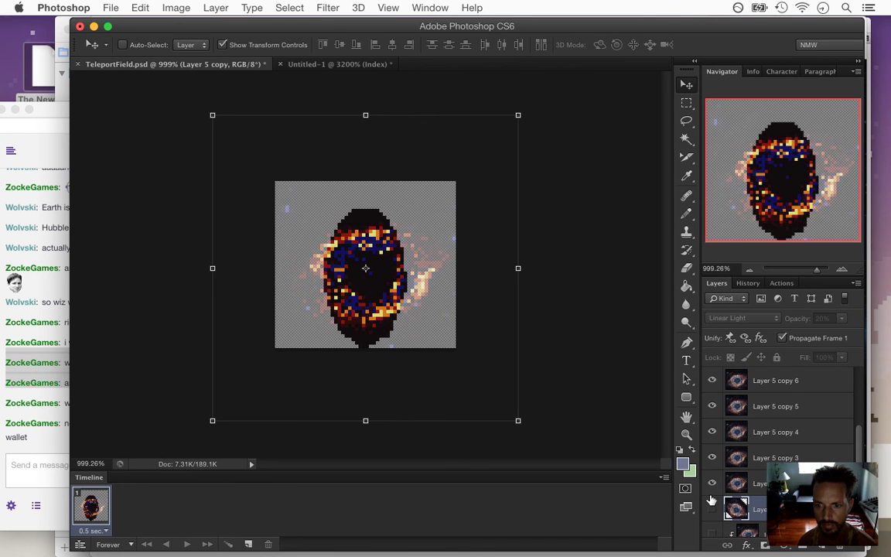
left_click(723, 483)
Switch to the Twitch chat and read the newest messages about the 90 percent share and contracts.
left_click(9, 394)
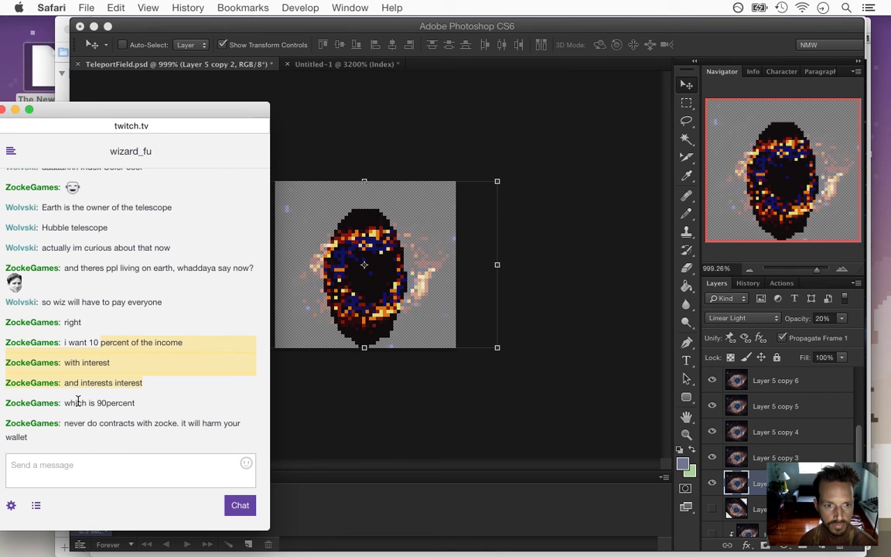
left_click_drag(90, 421, 101, 432)
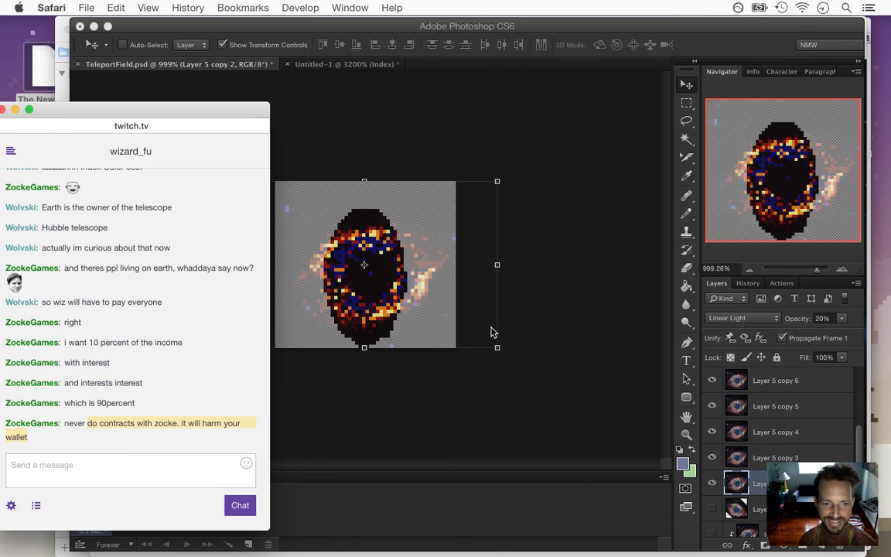
left_click_drag(71, 403, 116, 403)
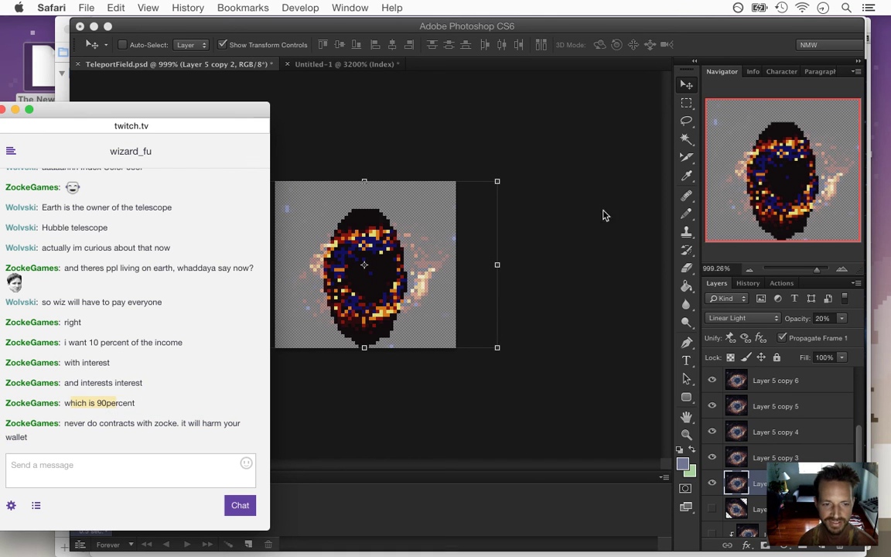
Switch back to Photoshop, rotate Layer 5 copy 2 by 90 degrees and hide it.
left_click(633, 59)
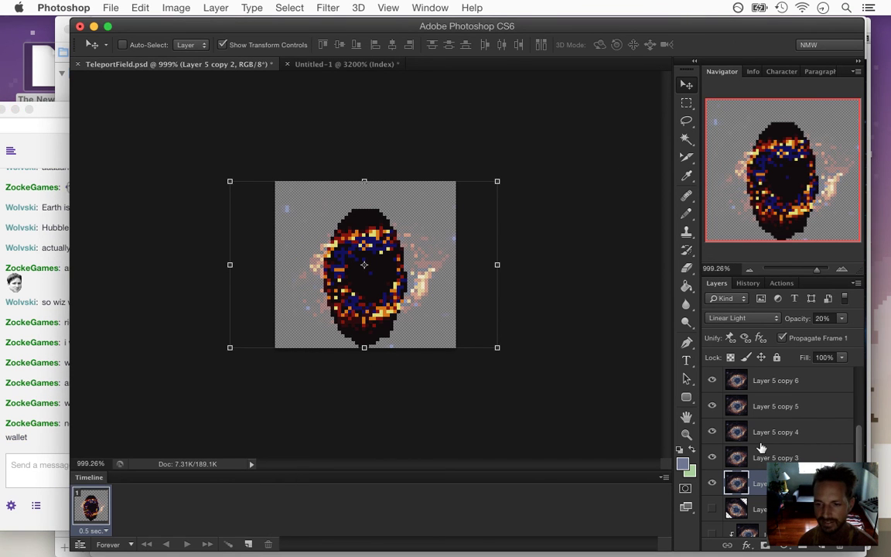
left_click(207, 159)
right_click(291, 218)
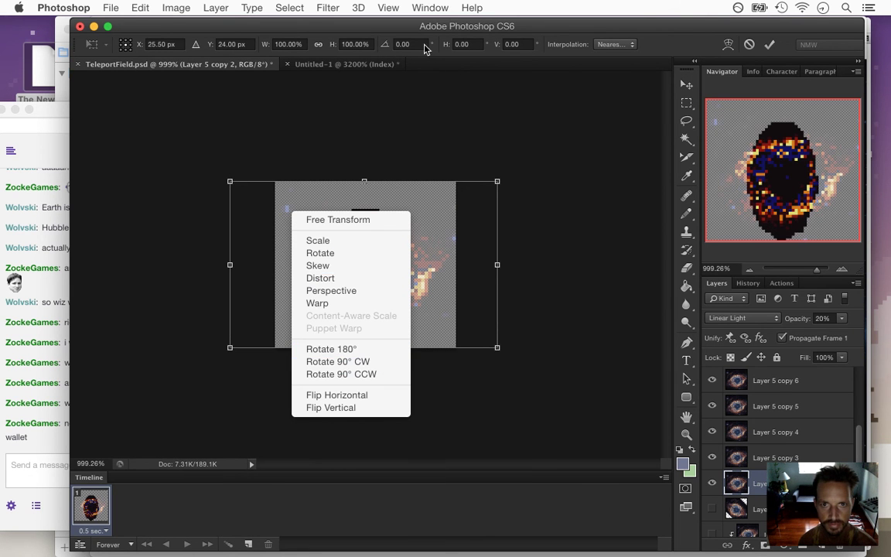
left_click(386, 45)
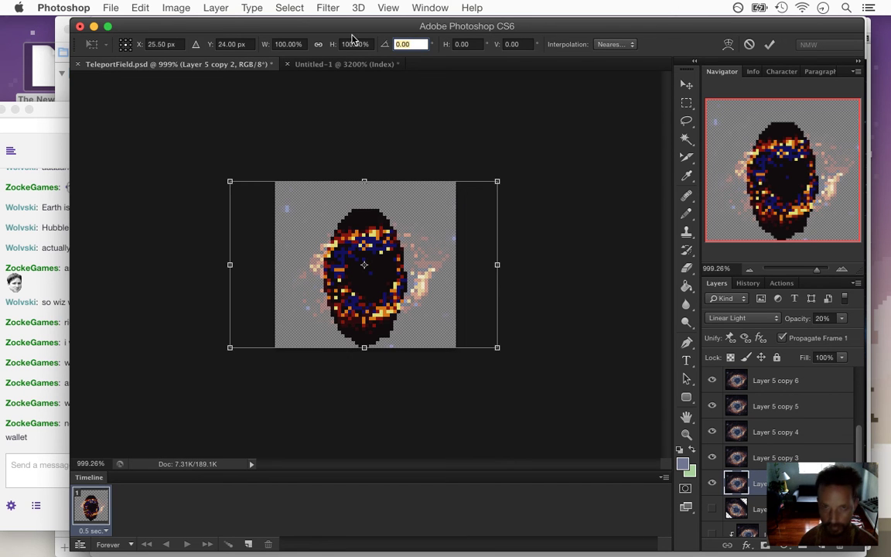
type("90")
key("Return")
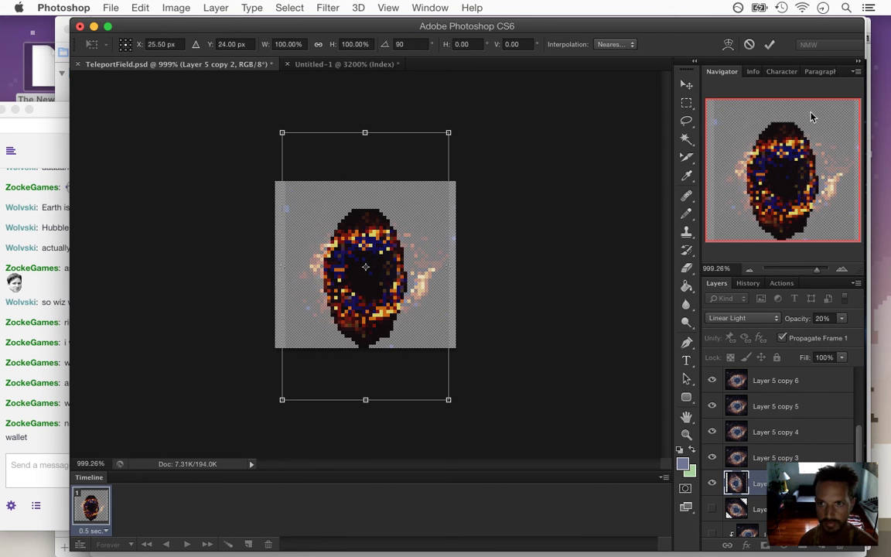
left_click(769, 44)
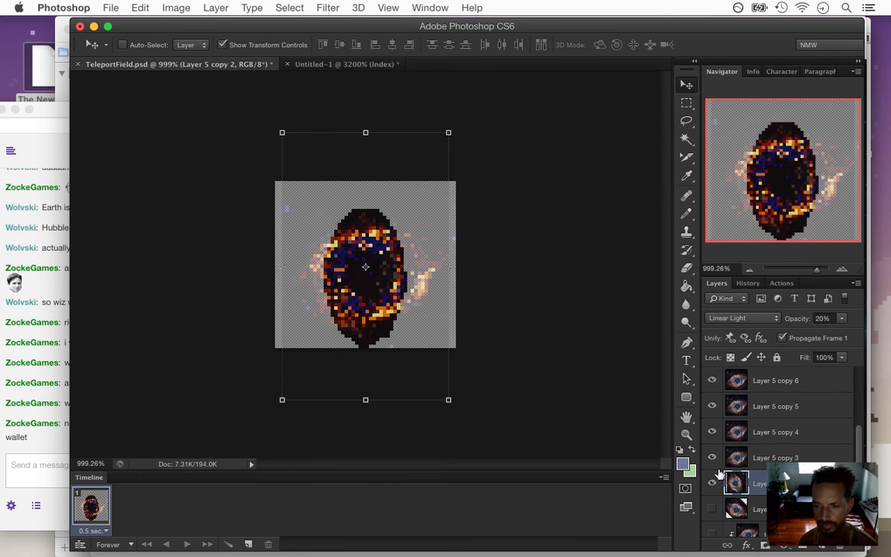
left_click(712, 483)
Rotate Layer 5 copy 3 by 135 degrees and hide it.
left_click(735, 457)
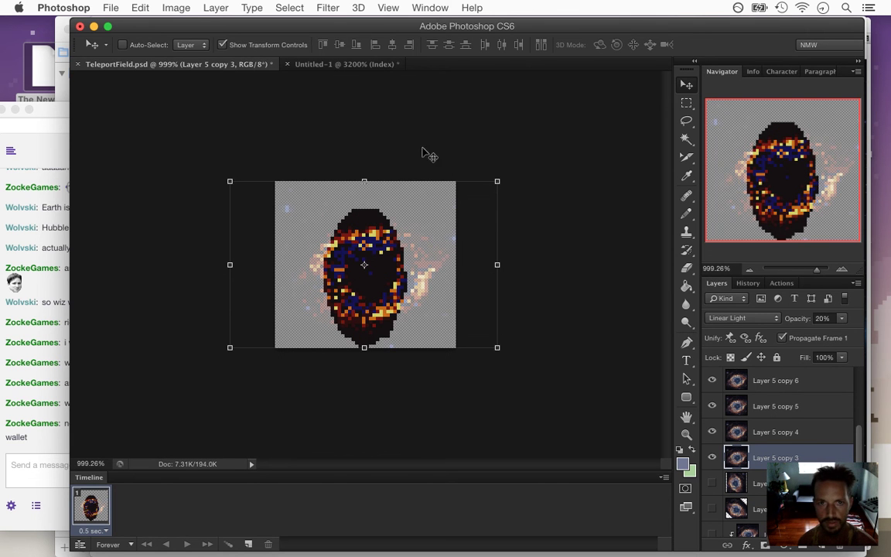
left_click(208, 162)
left_click(418, 44)
type("135")
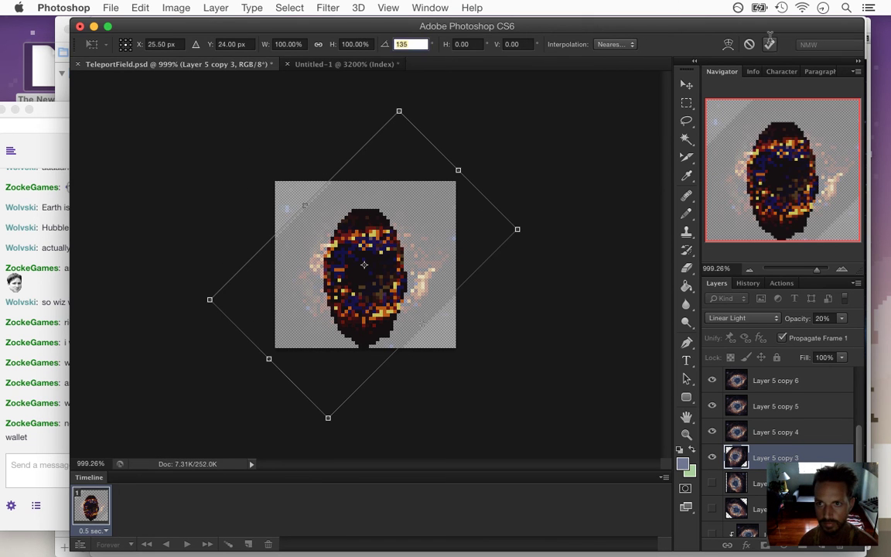
left_click(769, 44)
left_click(711, 458)
Rotate Layer 5 copy 4 by 180 degrees and hide it.
left_click(773, 431)
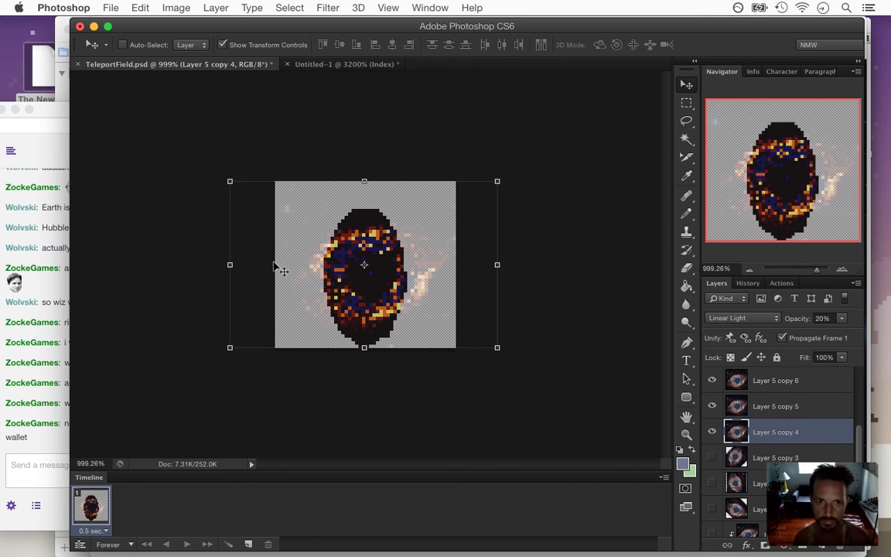
key("super+t")
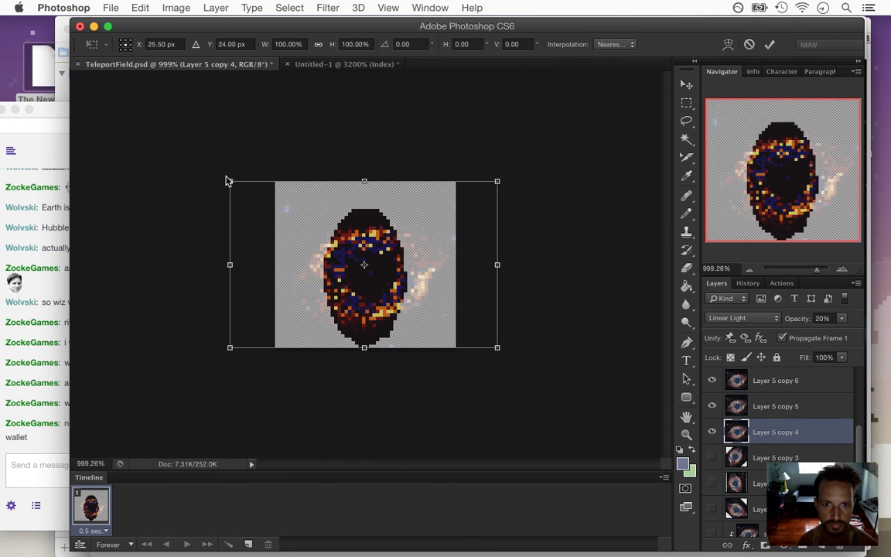
left_click(403, 45)
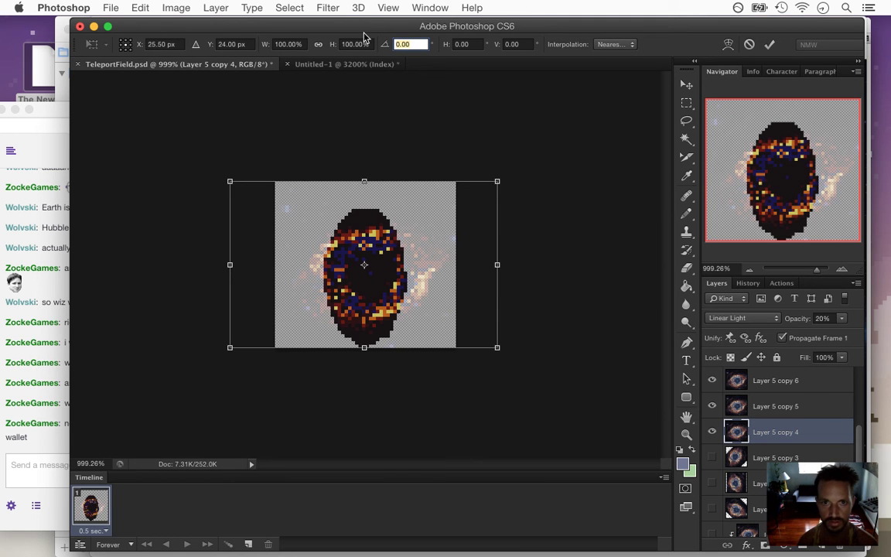
type("180")
key("Return")
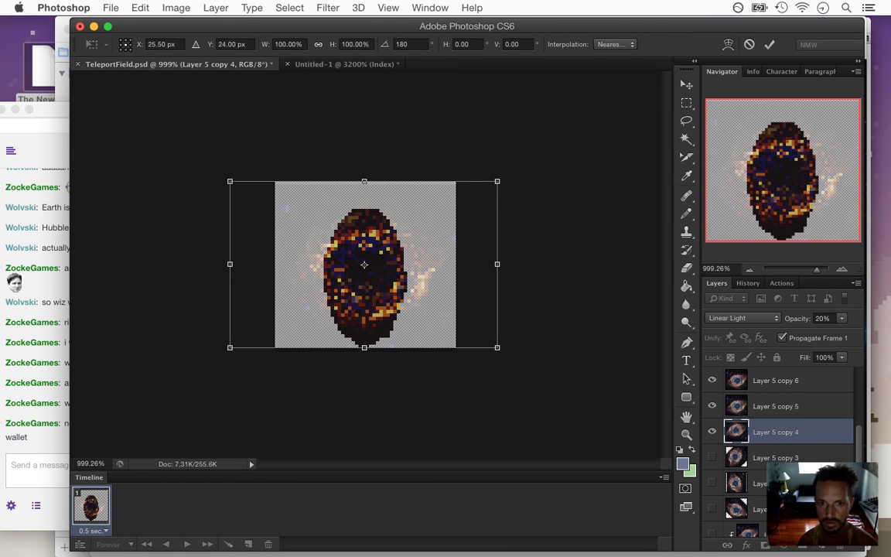
left_click(770, 44)
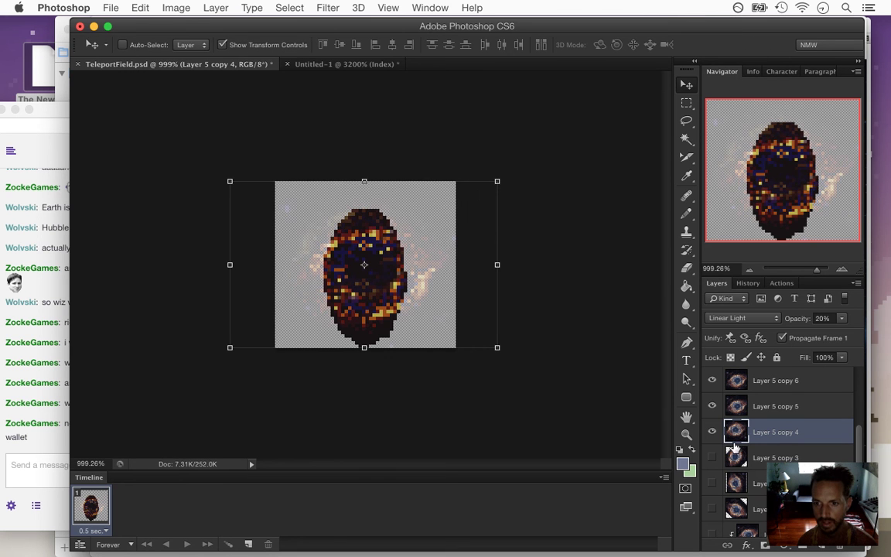
left_click(712, 434)
Try to rotate Layer 5 copy 5 by 202 degrees.
key("alt+bracketright")
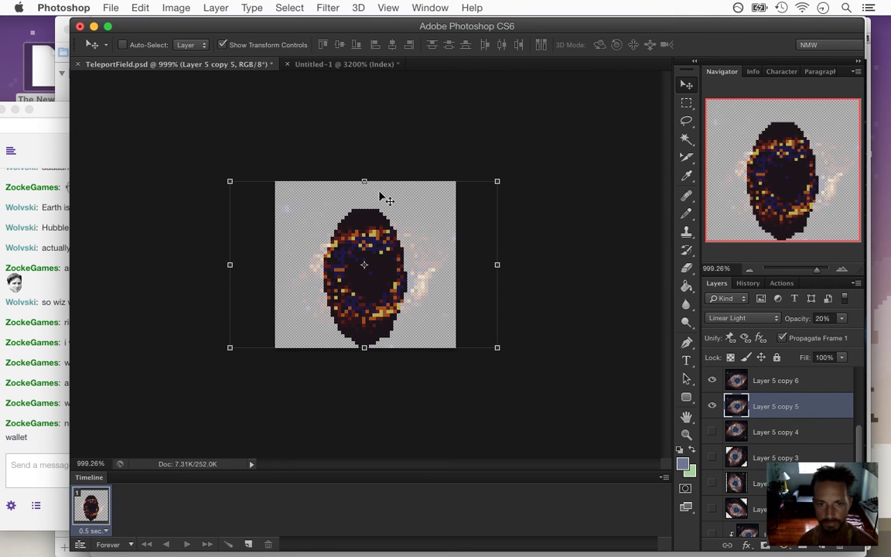
left_click(229, 181)
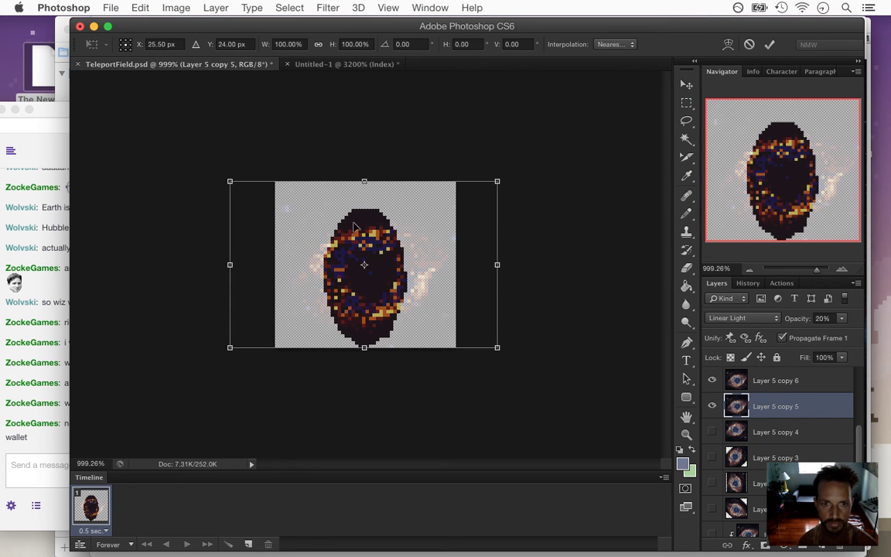
left_click(376, 44)
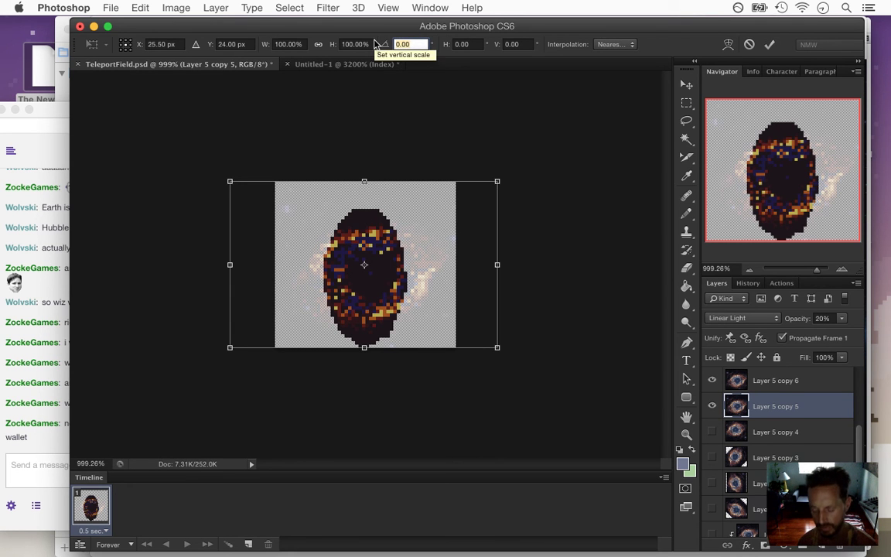
type("202")
key("Return")
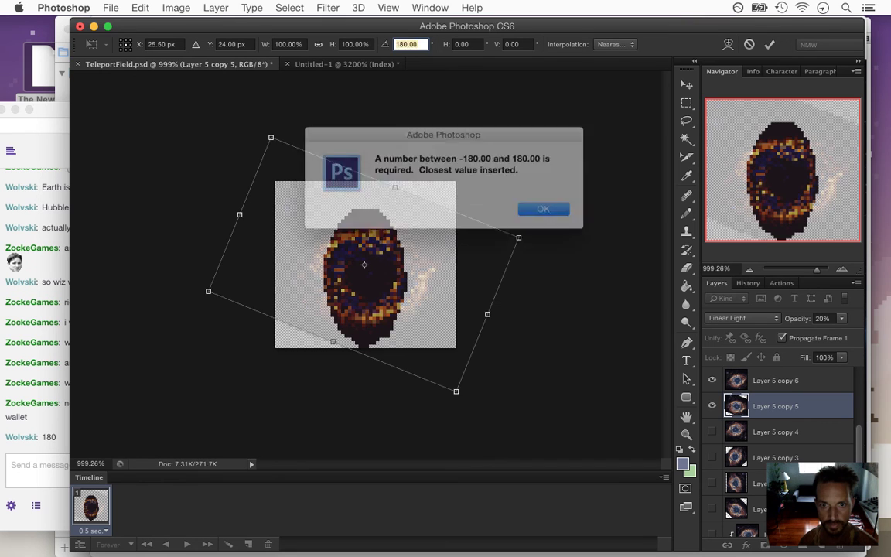
left_click(554, 214)
left_click(417, 44)
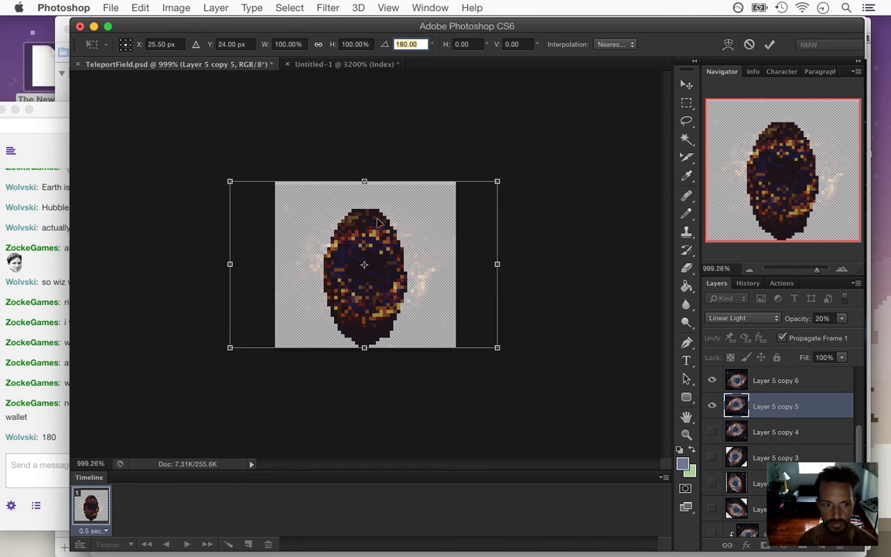
Check the newest Twitch chat message and compute 225 minus 360 in Calculator.
left_click(59, 438)
double_click(49, 437)
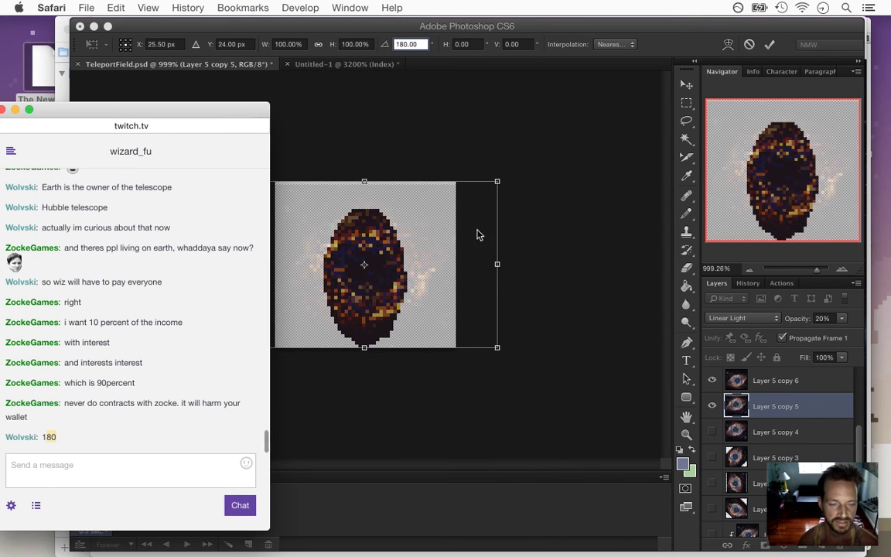
mouse_move(890, 108)
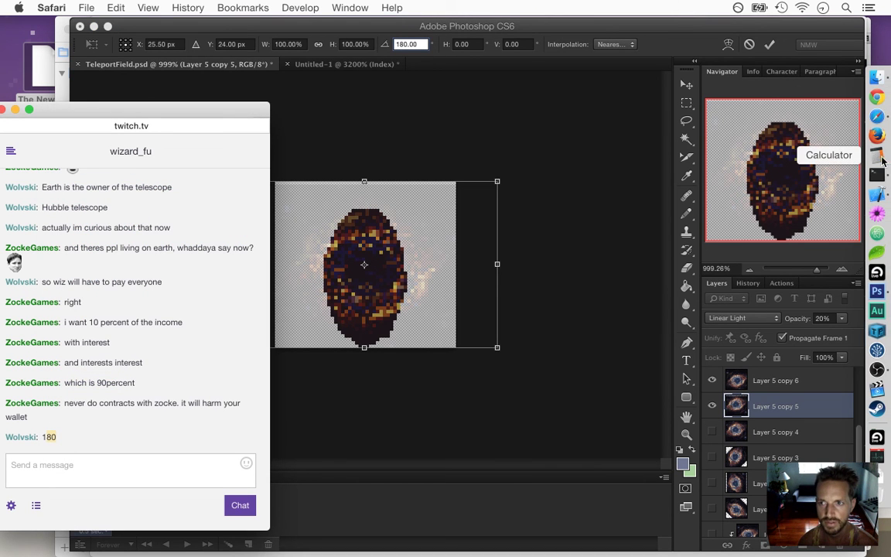
left_click(876, 154)
left_click(668, 131)
double_click(705, 230)
left_click(707, 198)
left_click(789, 198)
left_click(748, 230)
left_click(747, 198)
left_click(667, 264)
left_click(797, 261)
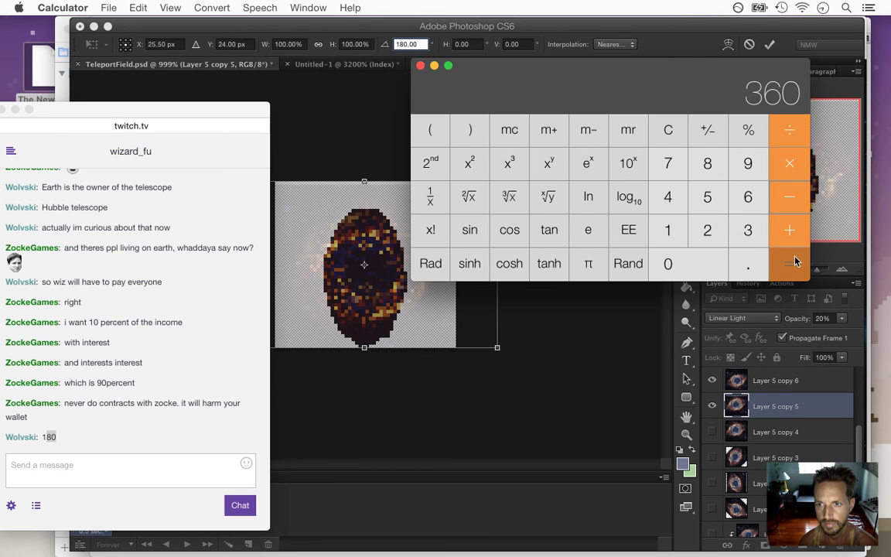
Return to Photoshop, set the rotation of Layer 5 copy 5 to -135 degrees and hide the layer.
left_click(594, 345)
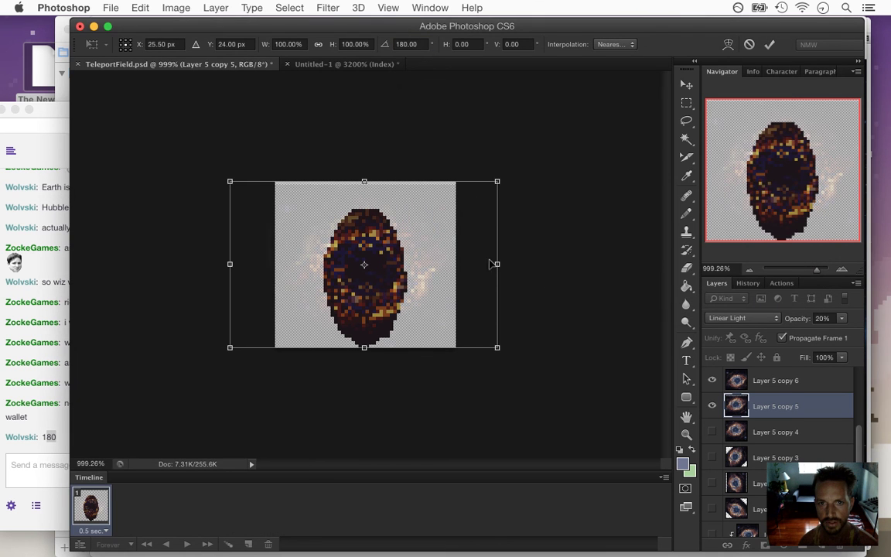
left_click(411, 44)
type("-135")
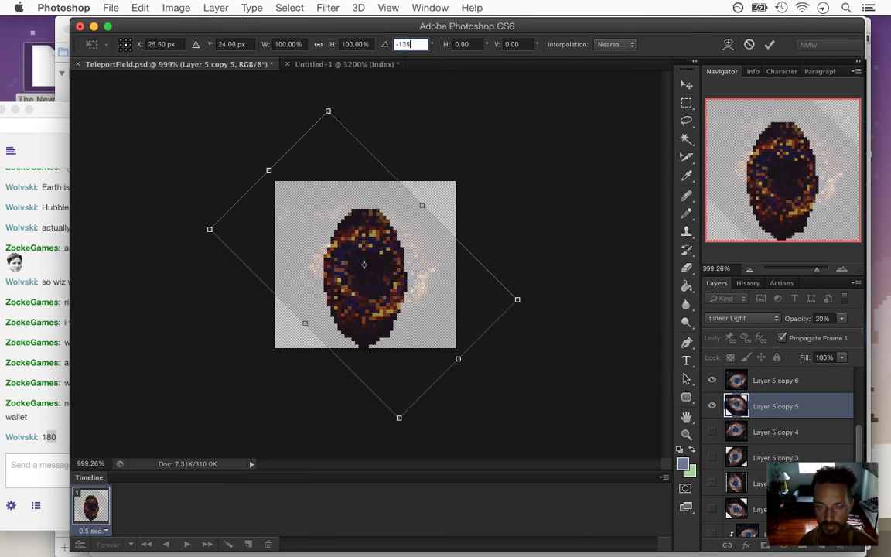
key("Return")
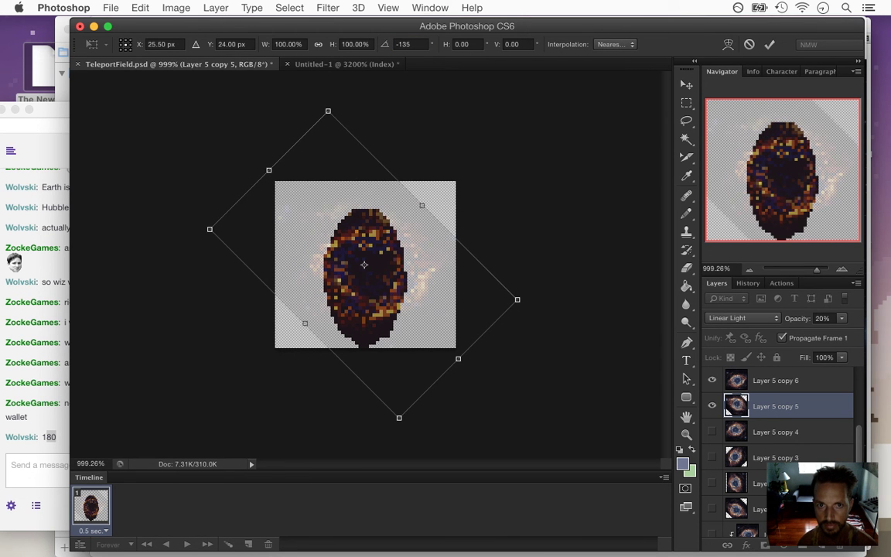
left_click(769, 44)
left_click(712, 405)
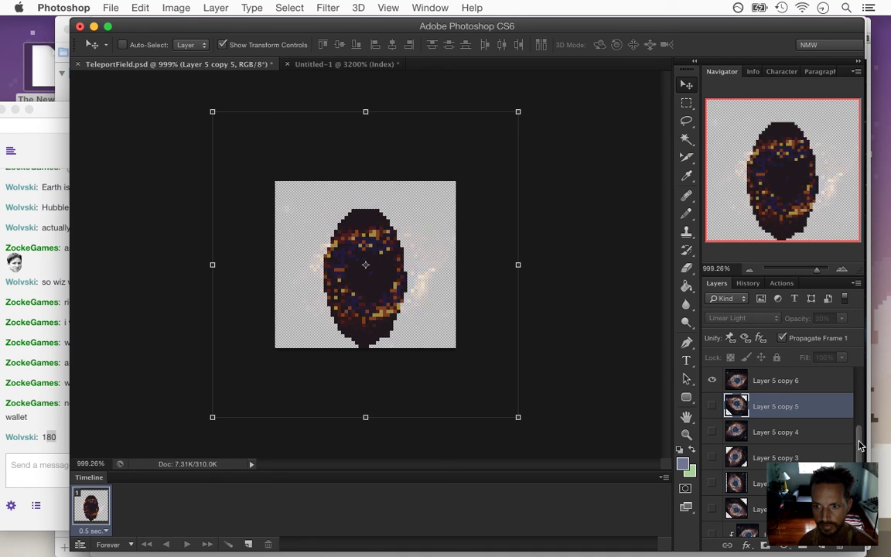
Rotate Layer 5 copy 6 by -90 degrees and hide it.
scroll(860, 444, "up", 3)
key("alt+]")
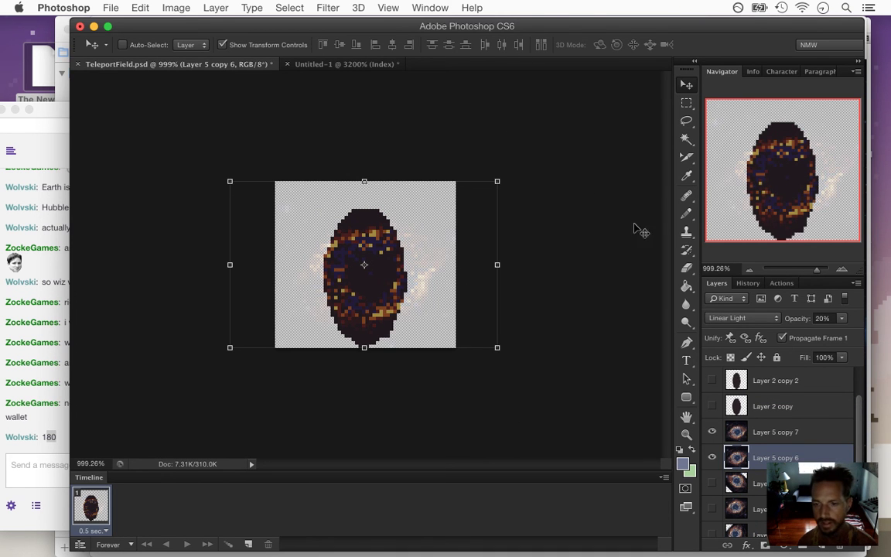
left_click(229, 181)
left_click(396, 44)
type("-90")
key("Return")
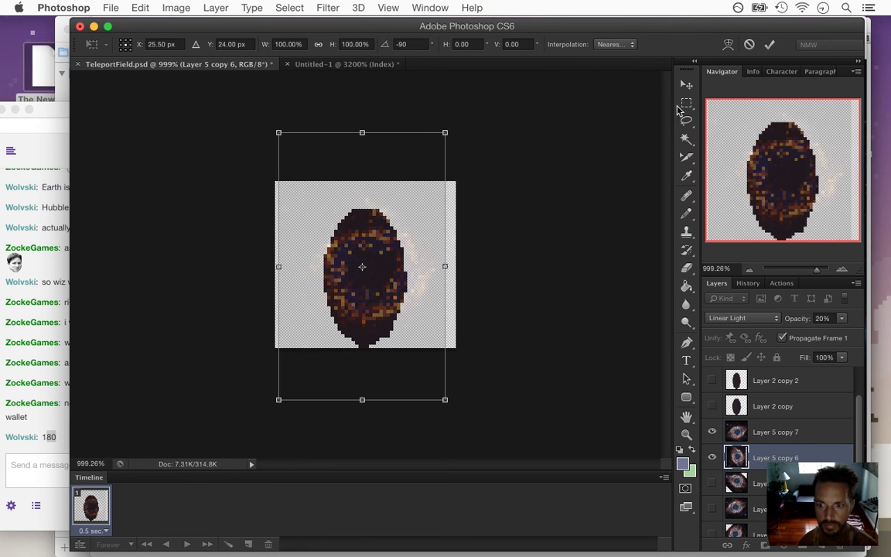
left_click(776, 45)
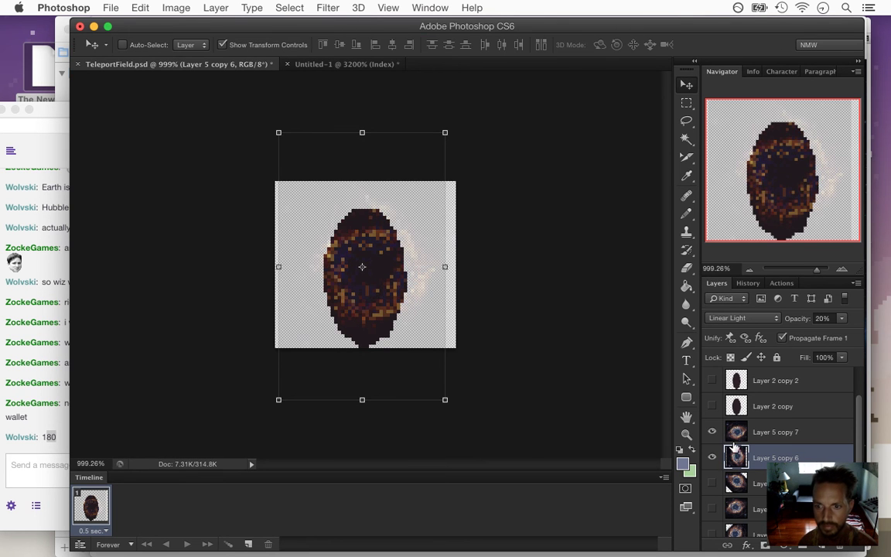
left_click(712, 457)
Rotate Layer 5 copy 7 by -45 degrees.
left_click(773, 432)
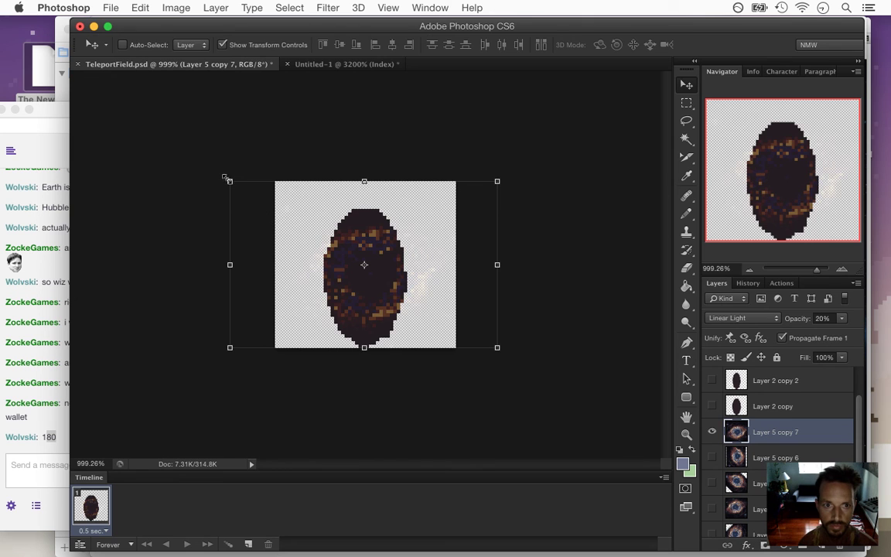
key("super+t")
right_click(331, 213)
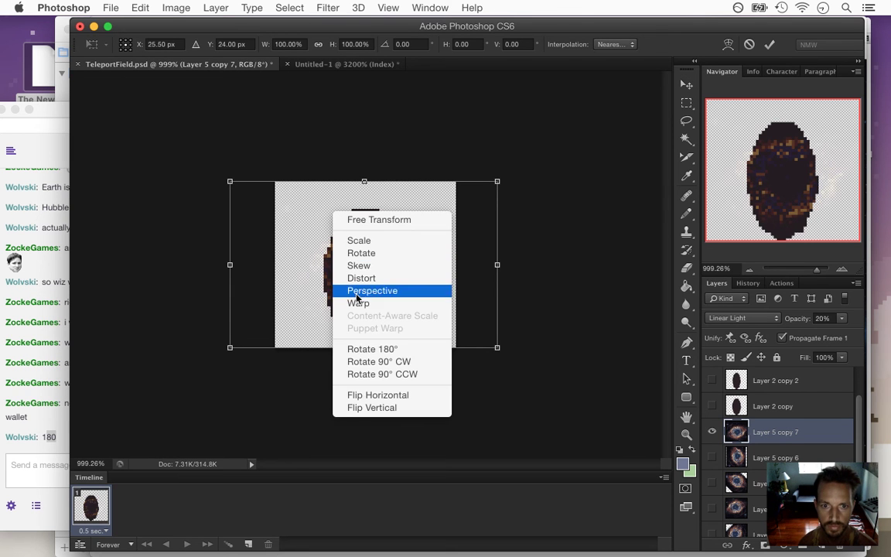
left_click(259, 364)
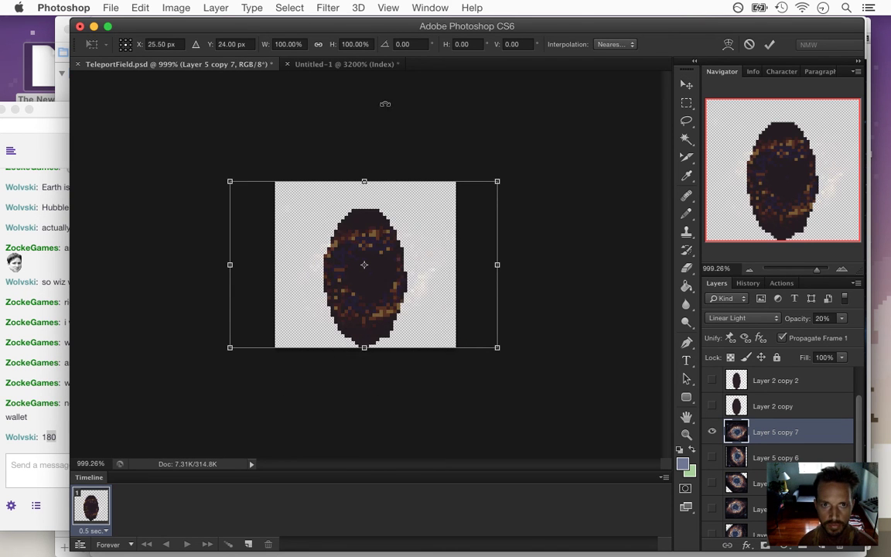
left_click(404, 44)
type("-45")
key("Return")
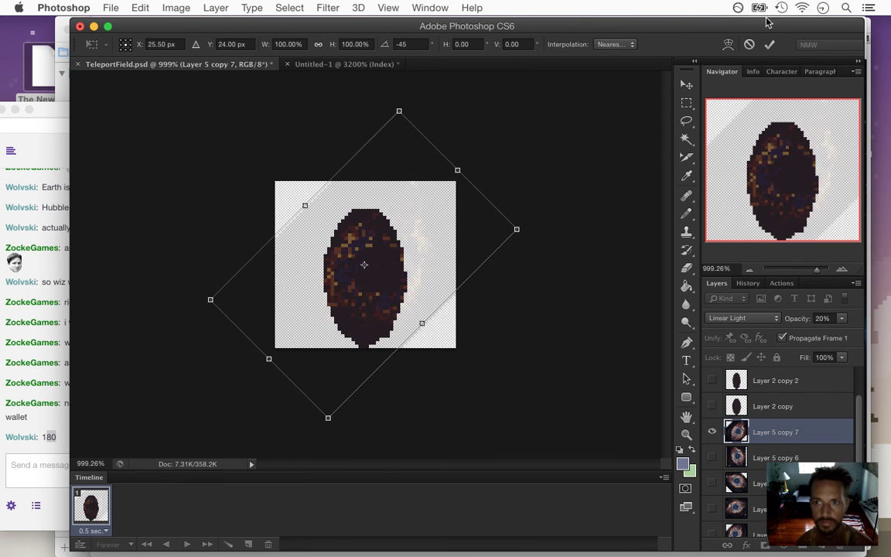
left_click(765, 44)
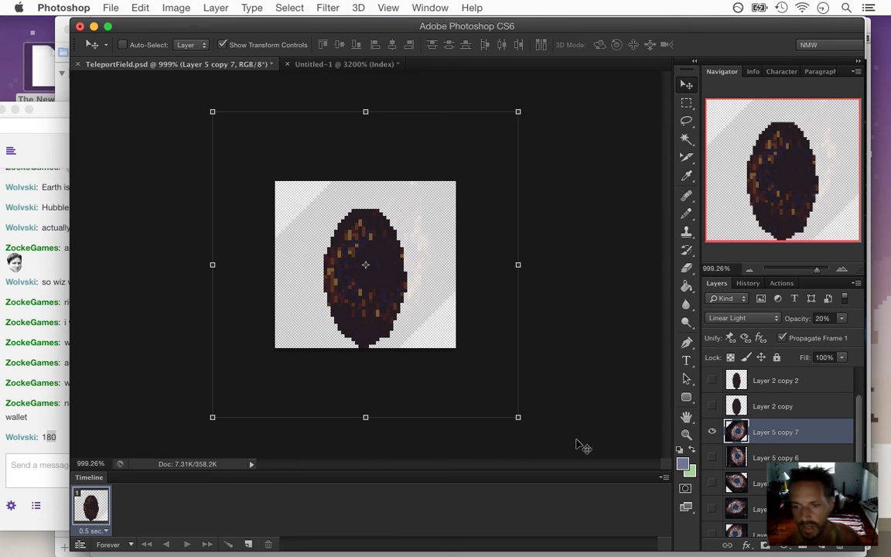
Hide Layer 5 copy 7 in the layer stack.
scroll(851, 436, "up", 2)
scroll(851, 435, "down", 6)
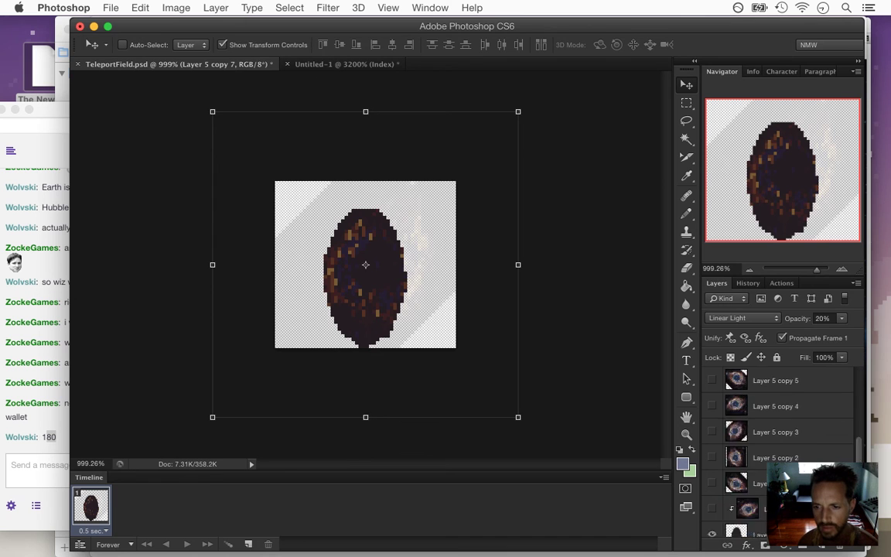
scroll(805, 424, "up", 3)
left_click(713, 457)
left_click_drag(860, 419, 857, 460)
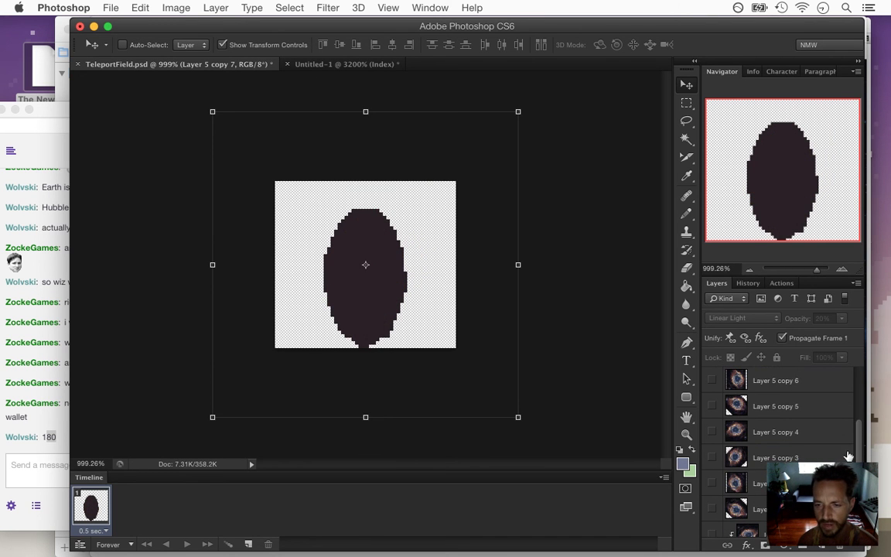
scroll(781, 449, "down", 3)
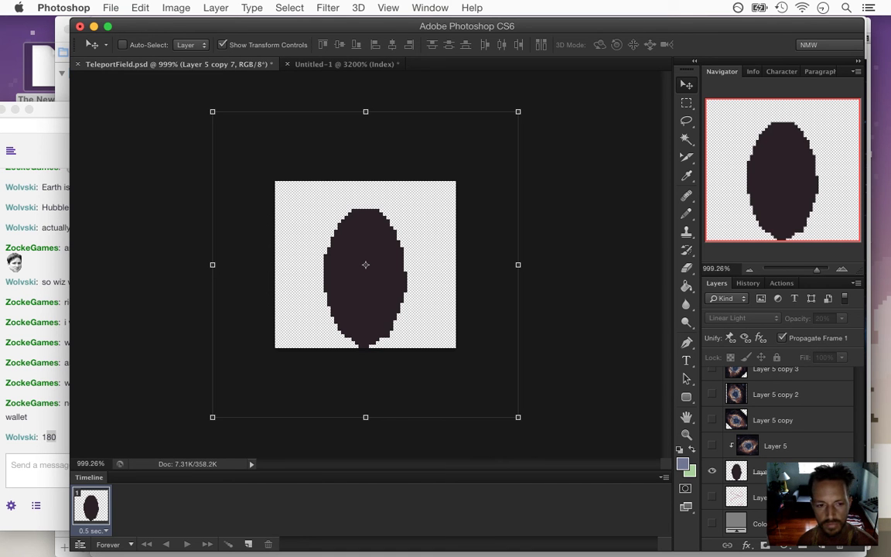
Set the first frame's delay to 0.1 seconds and clip Layer 5 copy to the dark oval along with Layer 5.
left_click(94, 531)
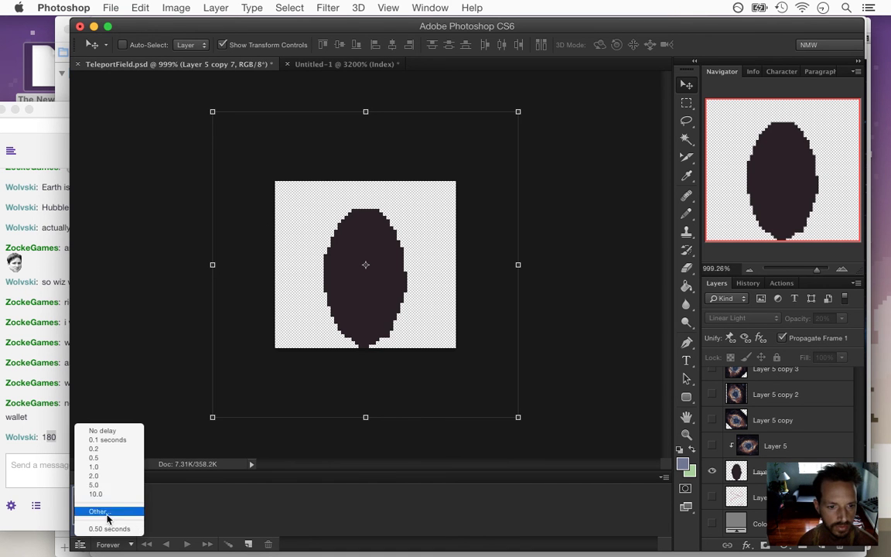
left_click(108, 440)
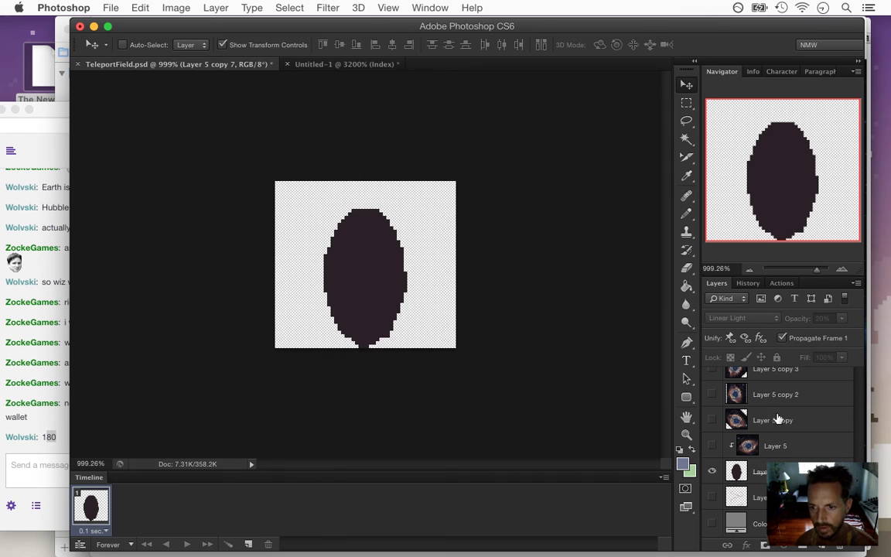
left_click(778, 420)
left_click(748, 431, "alt")
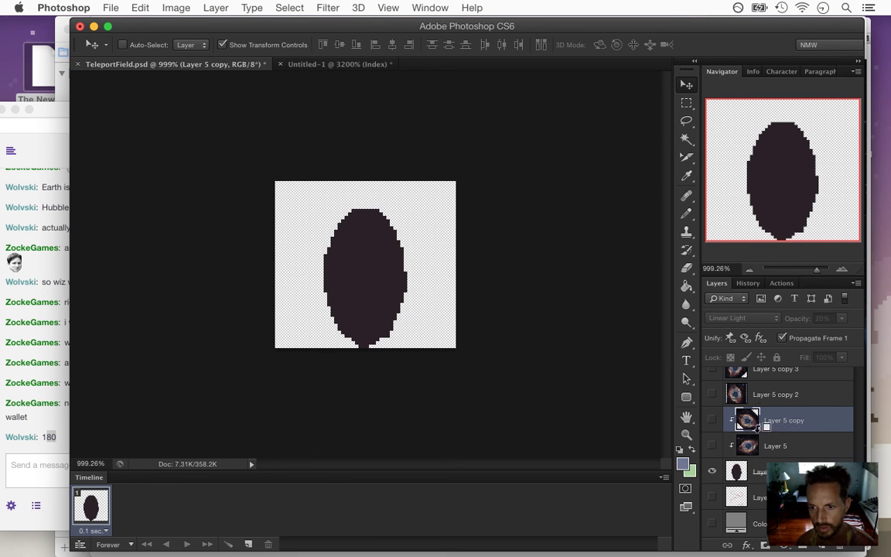
scroll(856, 437, "up", 5)
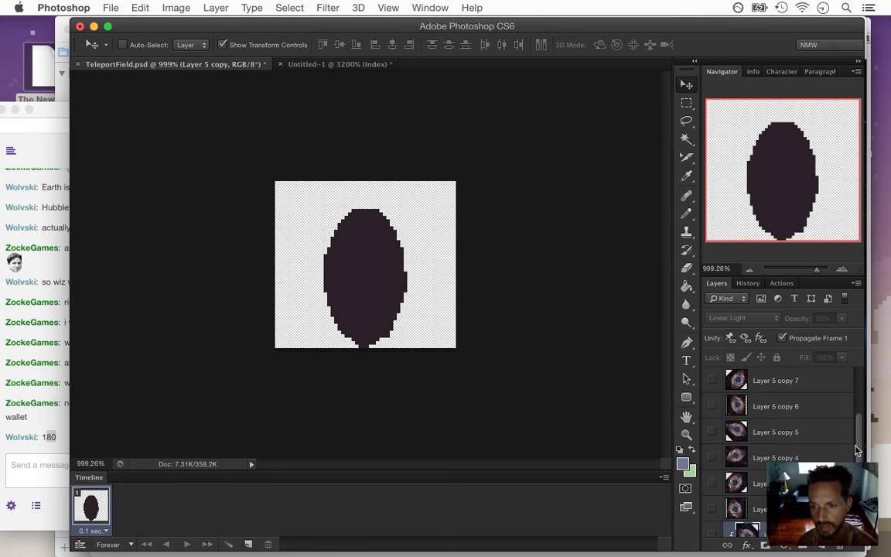
scroll(854, 430, "up", 2)
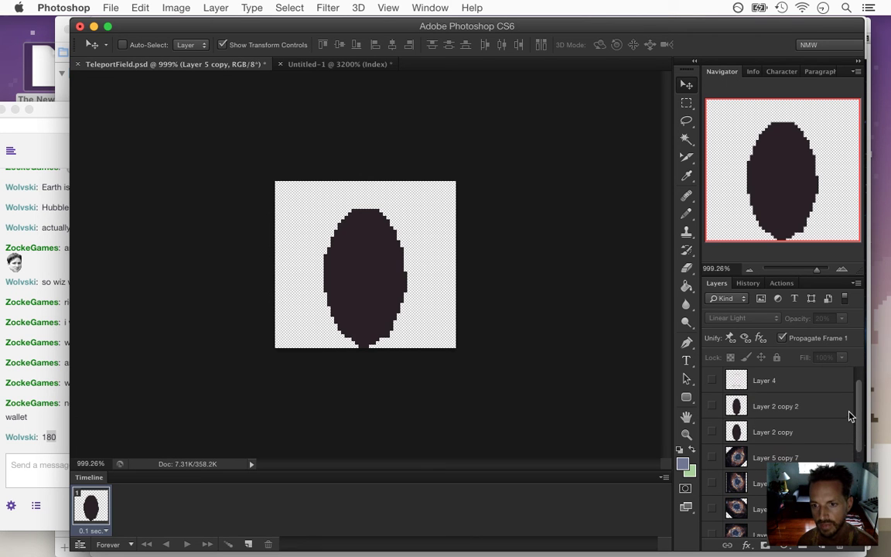
left_click(779, 406)
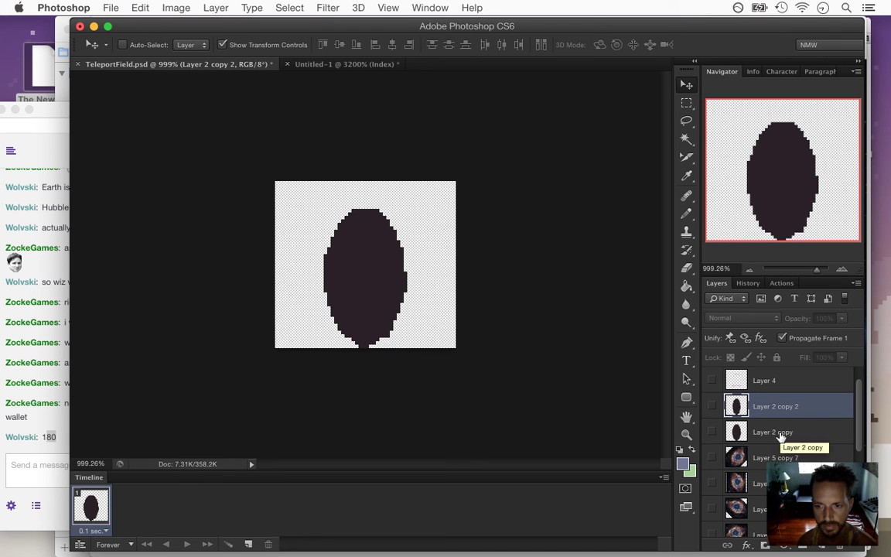
scroll(780, 437, "down", 7)
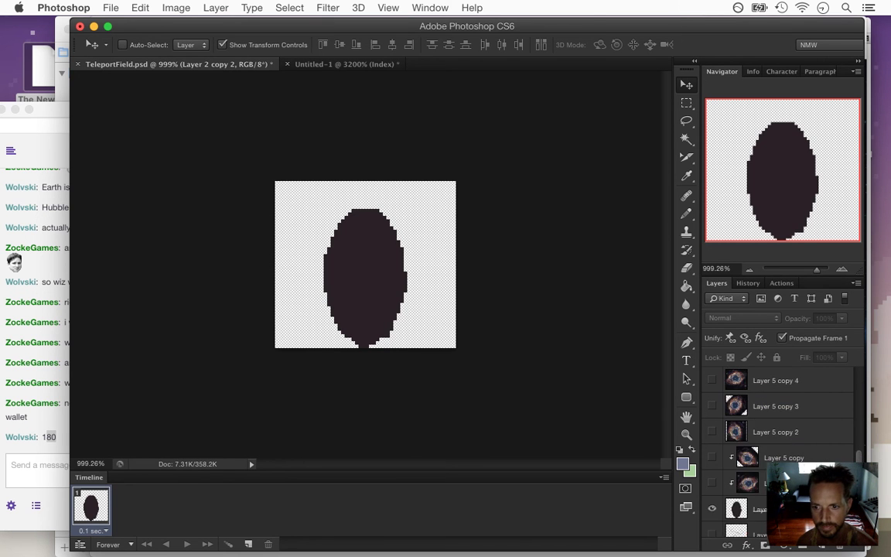
left_click(774, 483)
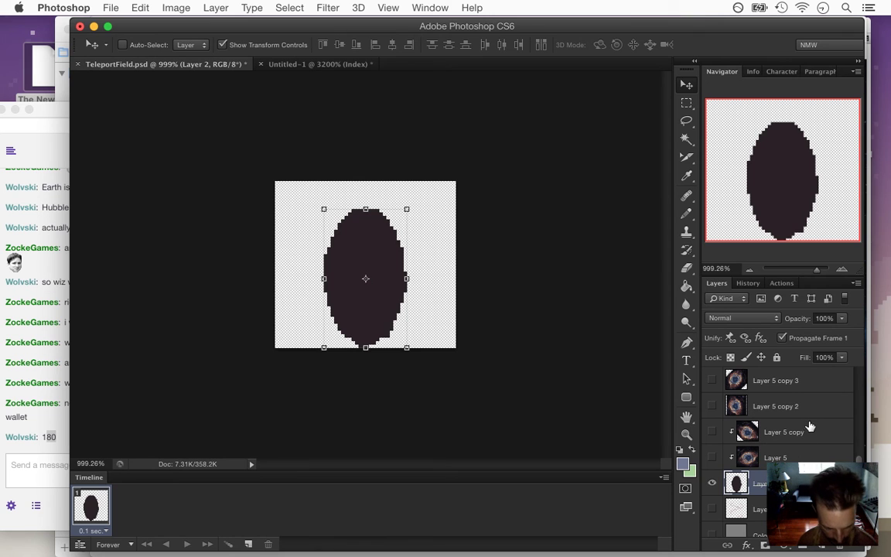
key("super+j")
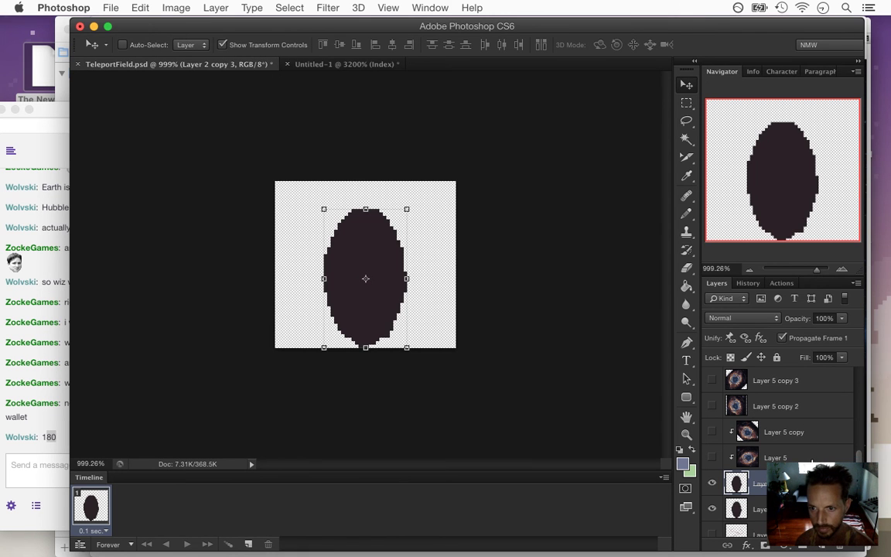
left_click(746, 431)
key("super+z")
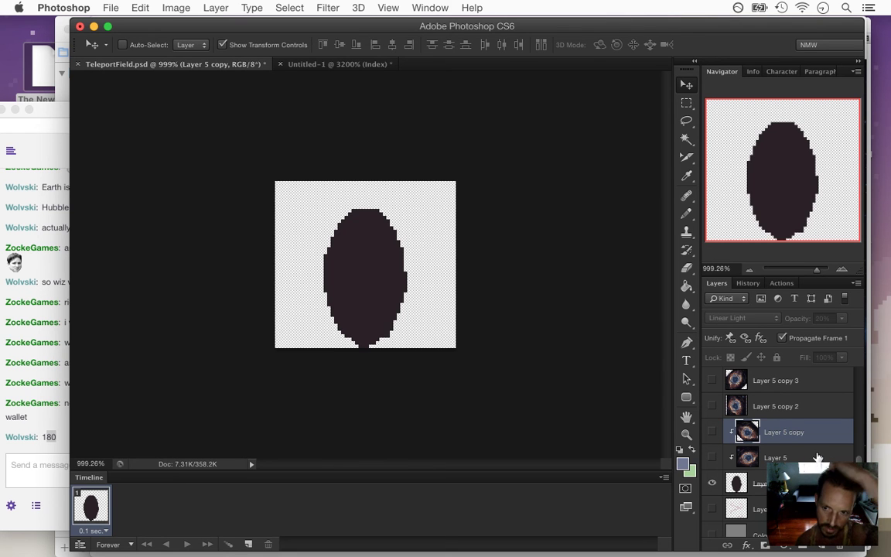
left_click(781, 484)
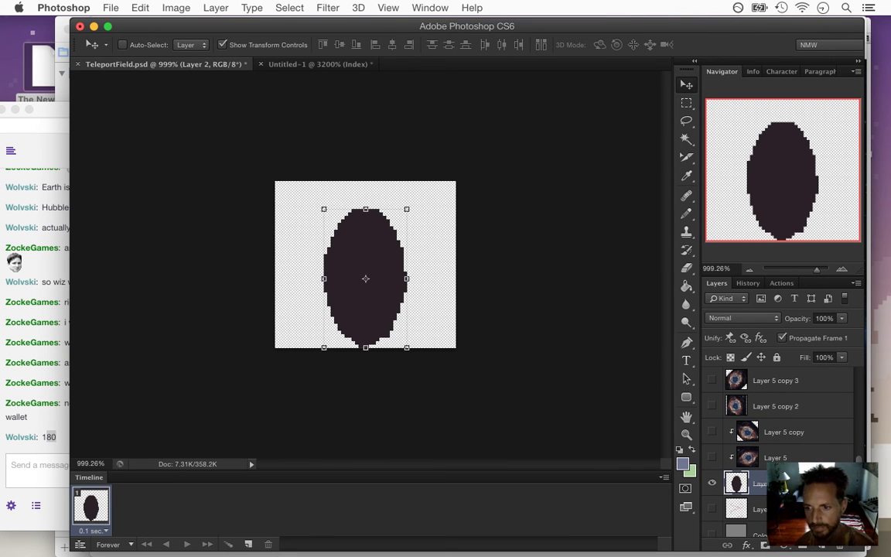
Move the Layer 2 copy oval down the layer stack to sit between Layer 5 copy and Layer 5 copy 2.
scroll(801, 441, "up", 8)
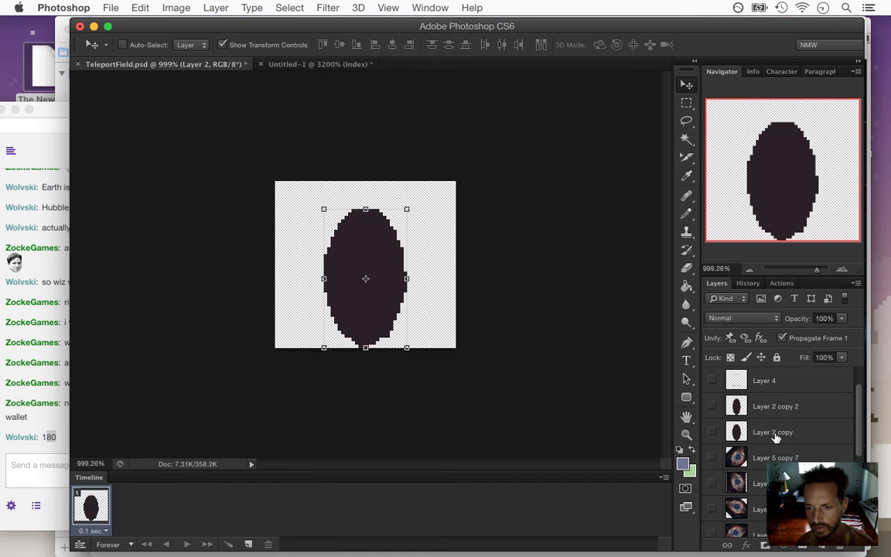
left_click(774, 438)
left_click_drag(774, 438, 765, 524)
scroll(757, 380, "down", 6)
left_click_drag(756, 380, 805, 458)
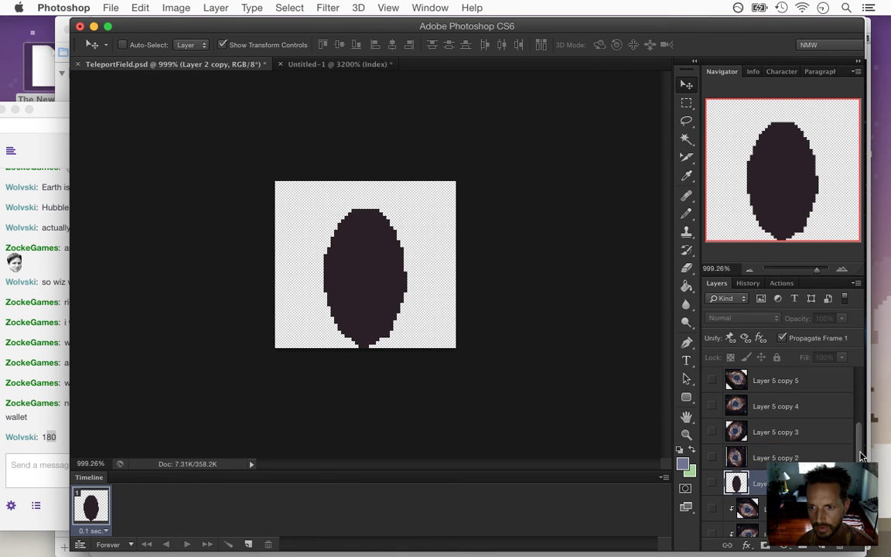
Rename Layer 5 as 0 and Layer 5 copy, copy 2 and copy 3 as 1, 2 and 3.
left_click(746, 483)
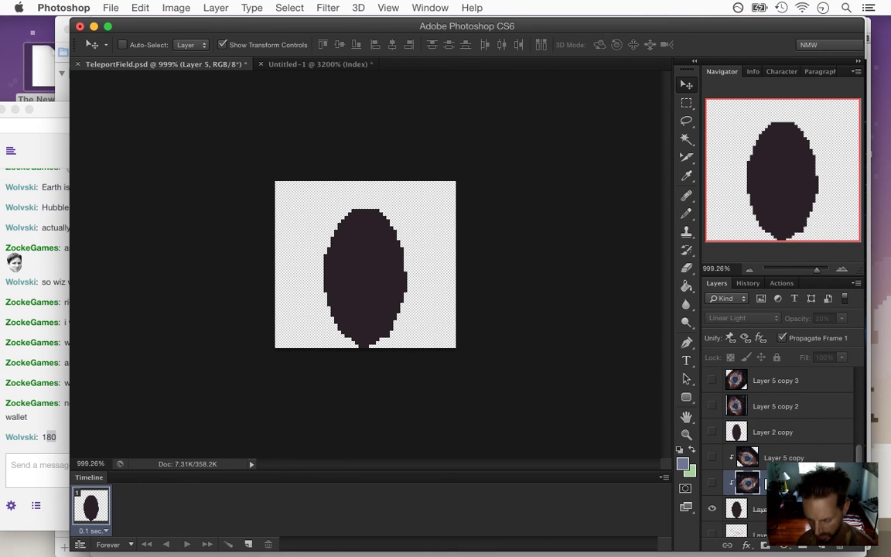
double_click(777, 457)
type("1")
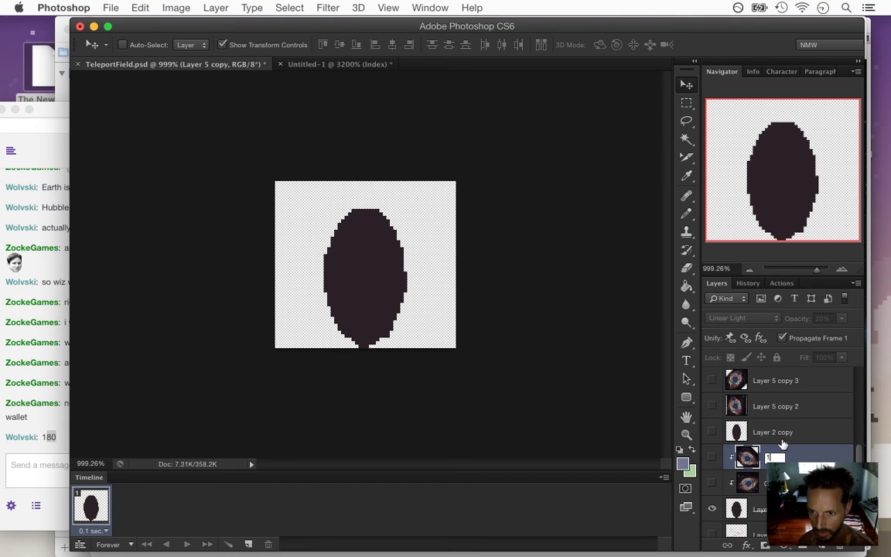
left_click(783, 406)
double_click(776, 407)
type("2")
double_click(783, 383)
type("3")
key("Return")
Rename Layer 5 copy 4 as 4 and Layer 5 copy 5 as 5.
scroll(858, 454, "up", 1)
left_click_drag(859, 454, 860, 416)
double_click(786, 458)
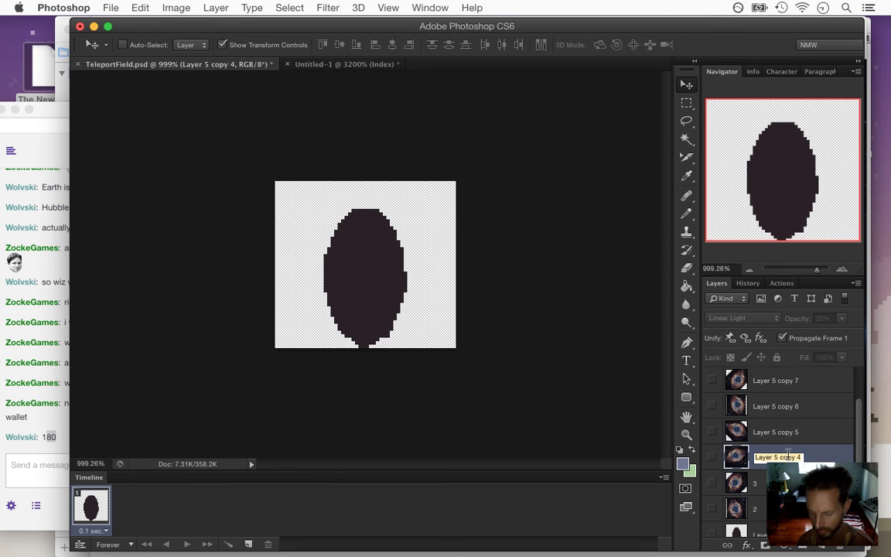
type("4")
key("Return")
double_click(783, 431)
type("5")
key("Return")
double_click(781, 432)
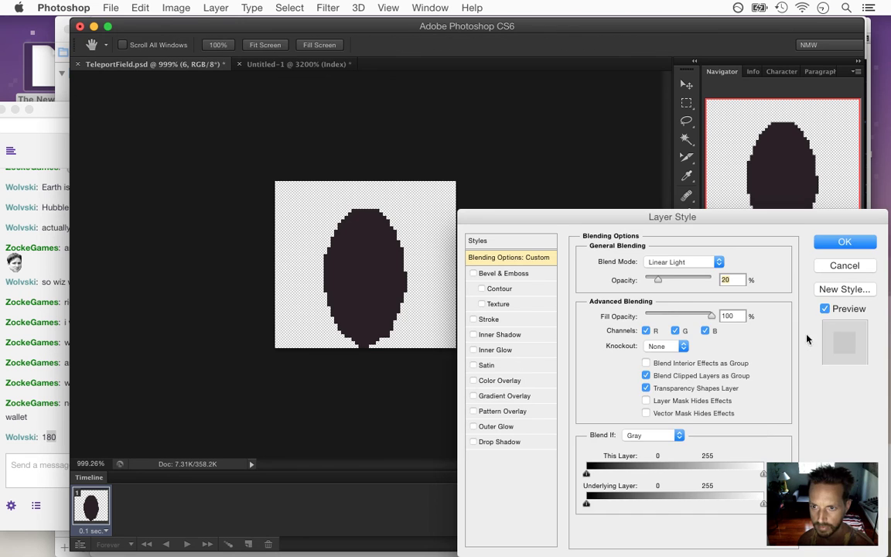
left_click(843, 266)
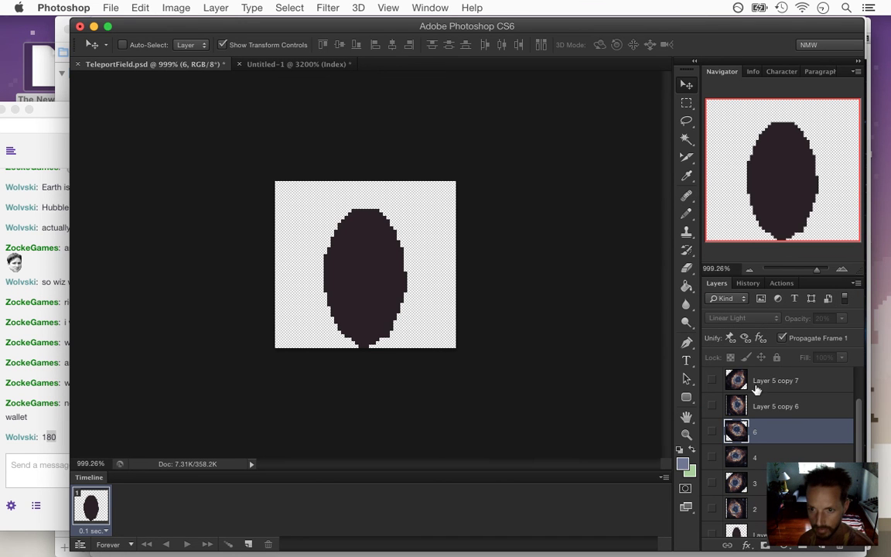
type("5")
key("Return")
Rename Layer 5 copy 6 as 6 and Layer 5 copy 7 as 7.
double_click(771, 406)
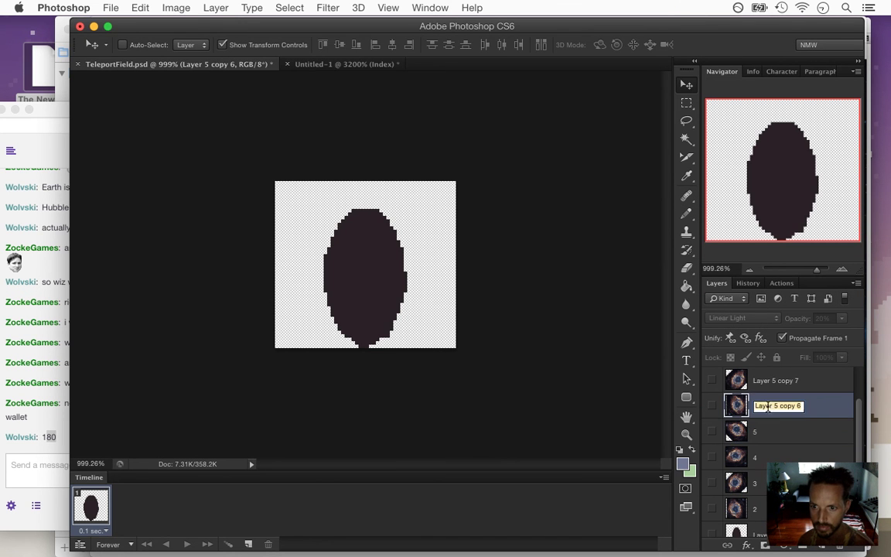
type("6")
key("Return")
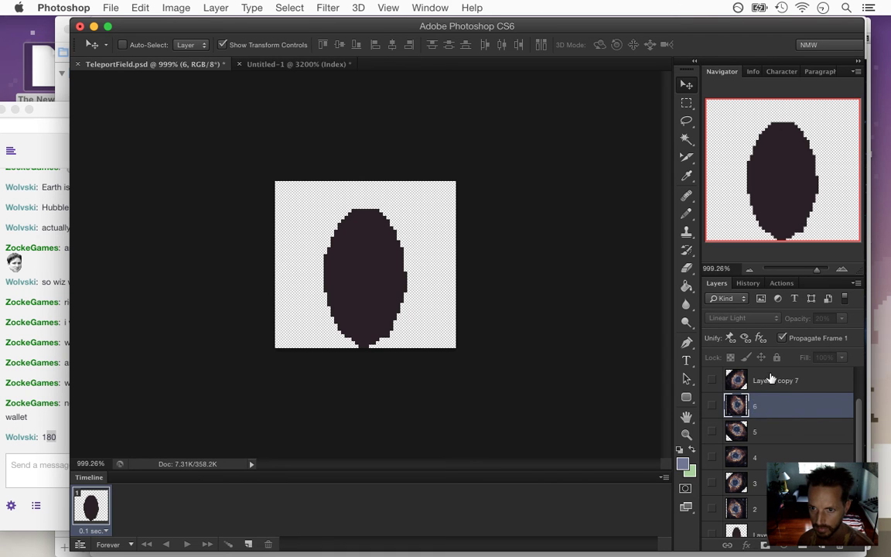
double_click(771, 380)
type("7")
key("Return")
Clip layers 2 and 3 to the Layer 2 copy oval beneath them.
left_click_drag(861, 434, 854, 475)
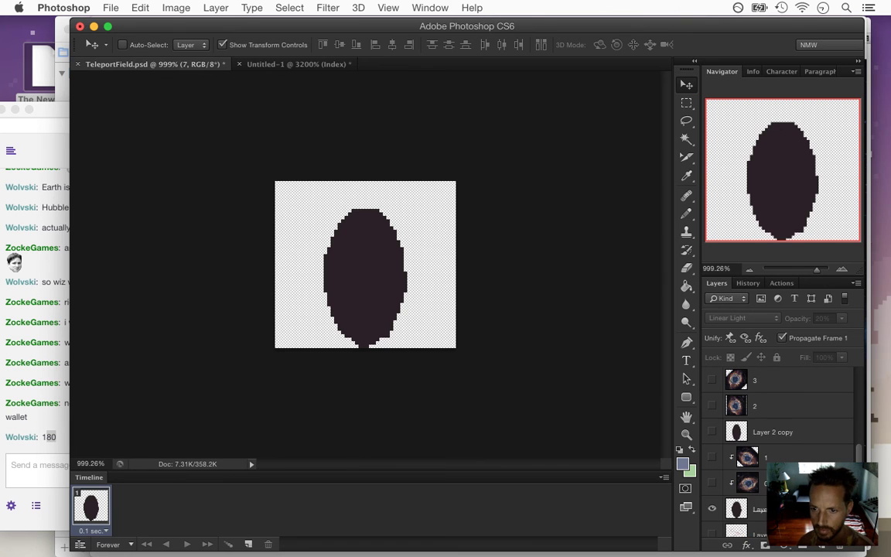
left_click(761, 417, "alt")
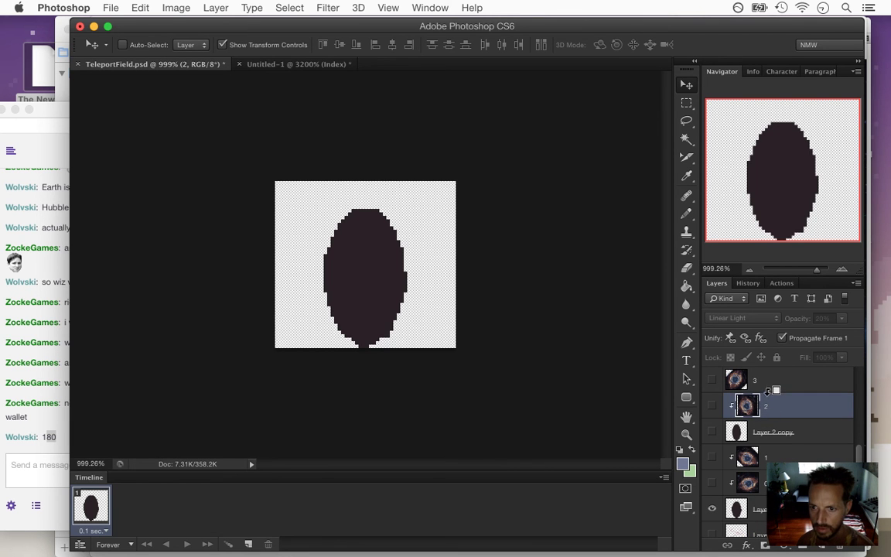
left_click(776, 391, "alt")
Move the Layer 2 copy 2 oval directly below layer 4 and clip layers 4 and 5 to it.
left_click_drag(859, 473, 863, 417)
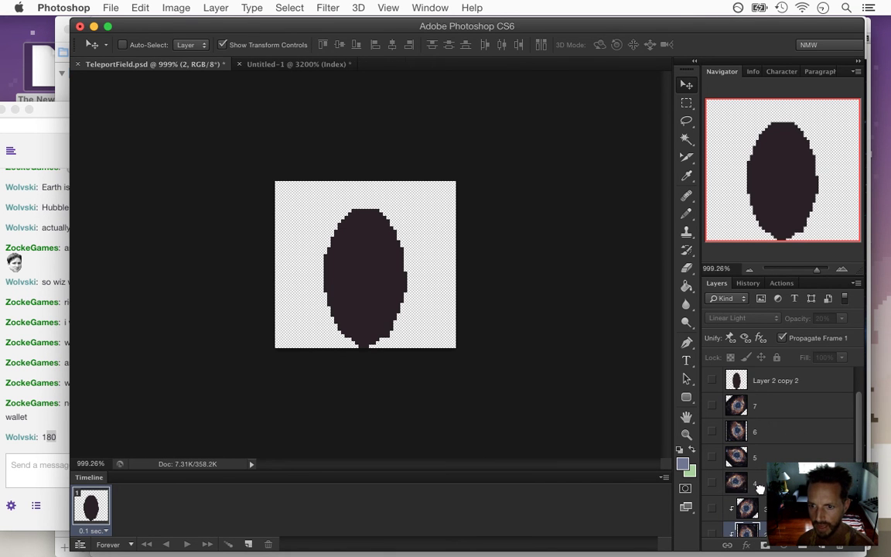
left_click_drag(738, 380, 739, 495)
left_click(782, 468, "alt")
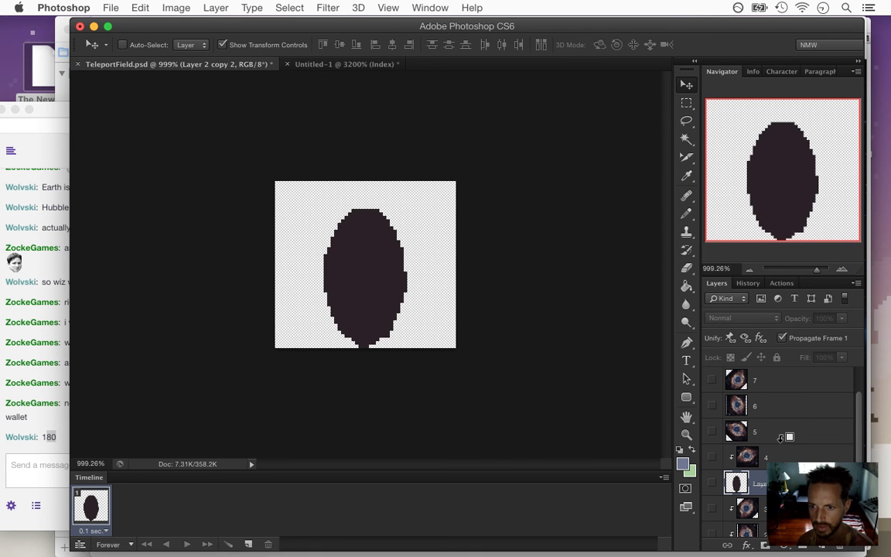
left_click(785, 443, "alt")
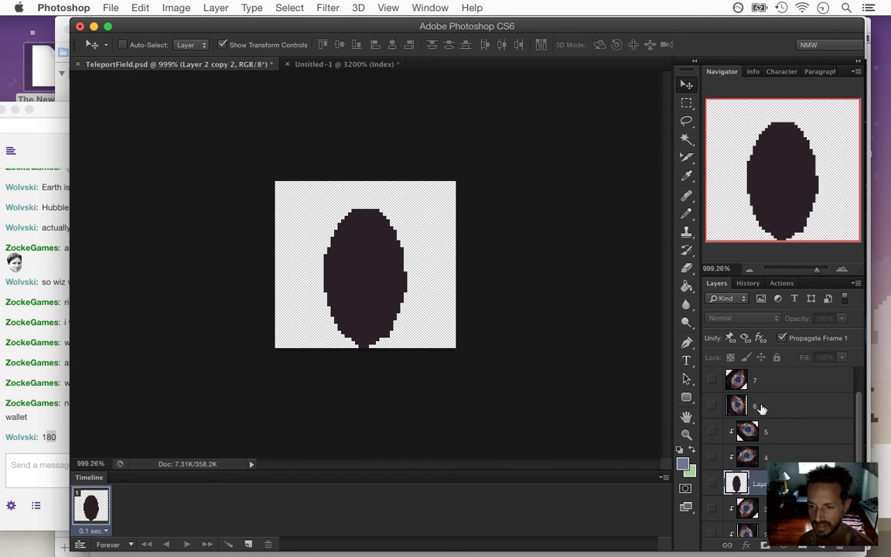
Move layers 6 and 7 together to just below Layer 2 copy 2, above layer 3.
left_click(762, 407)
scroll(857, 440, "down", 1)
left_click_drag(743, 377, 738, 470)
scroll(863, 433, "up", 1)
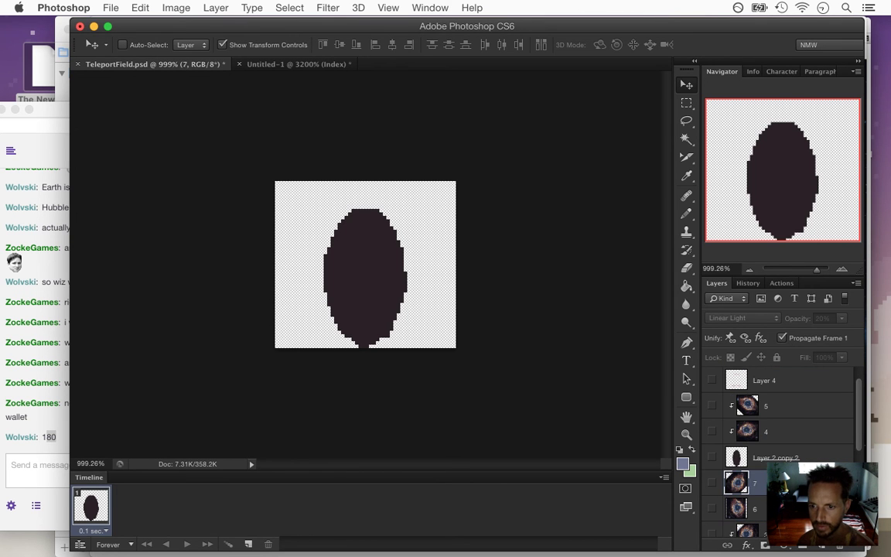
Clip layers 6 and 7 to the Layer 2 copy oval together with layers 2 and 3, and save the document.
scroll(858, 424, "down", 3)
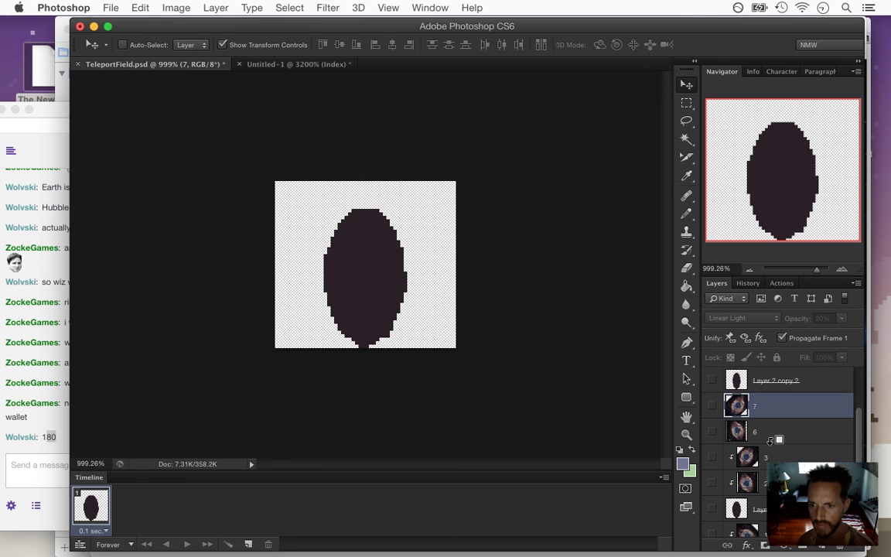
mouse_move(770, 407)
left_mouse_down()
mouse_move(775, 413)
mouse_move(768, 387)
mouse_move(773, 419)
left_mouse_up()
scroll(865, 405, "up", 4)
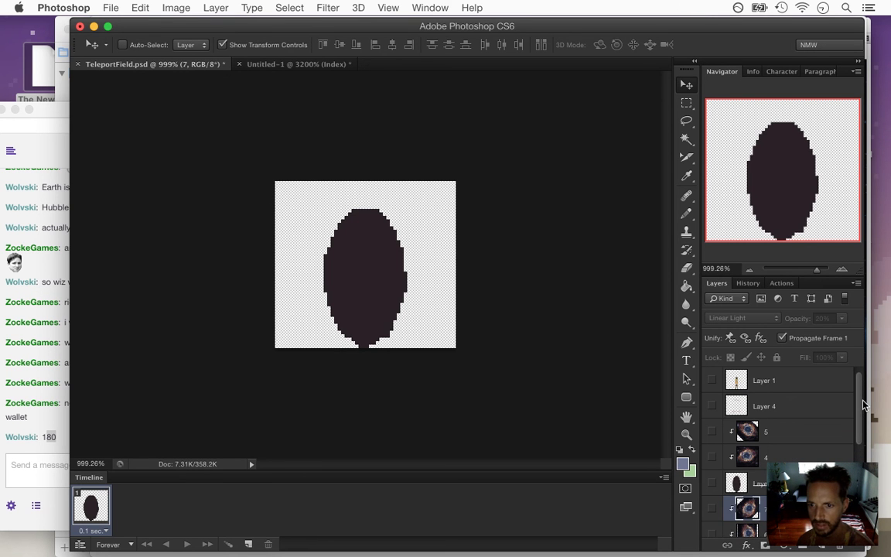
key("super+s")
Preview layer 0 inside the oval, and switch to the Twitch chat to read the newest message.
scroll(859, 417, "down", 5)
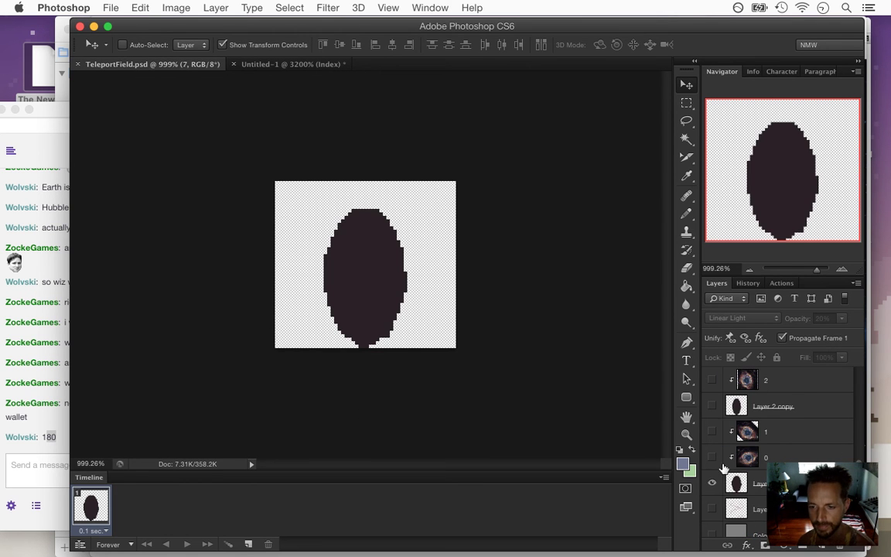
left_click(711, 458)
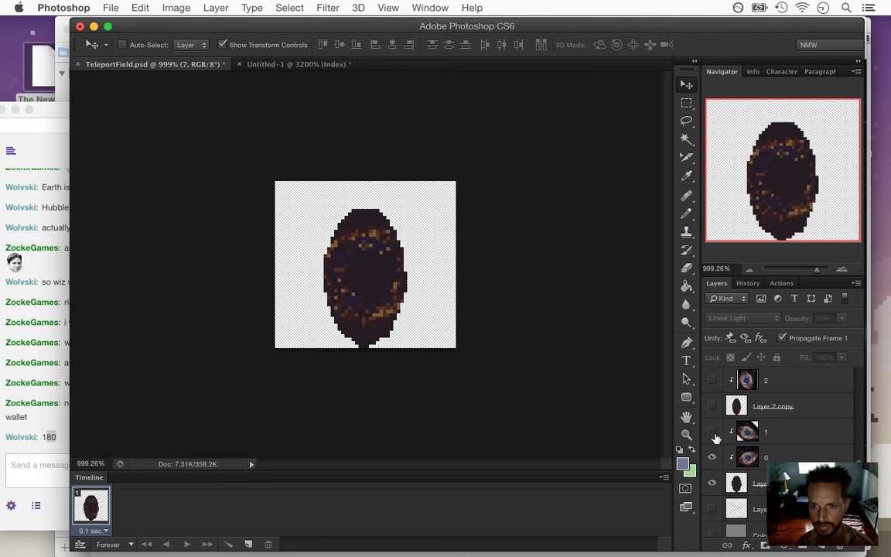
left_click(711, 457)
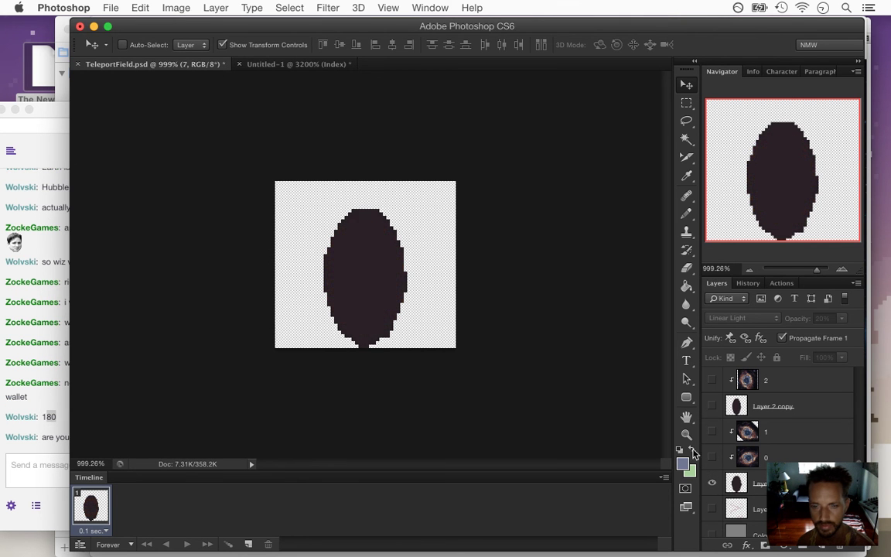
left_click(62, 469)
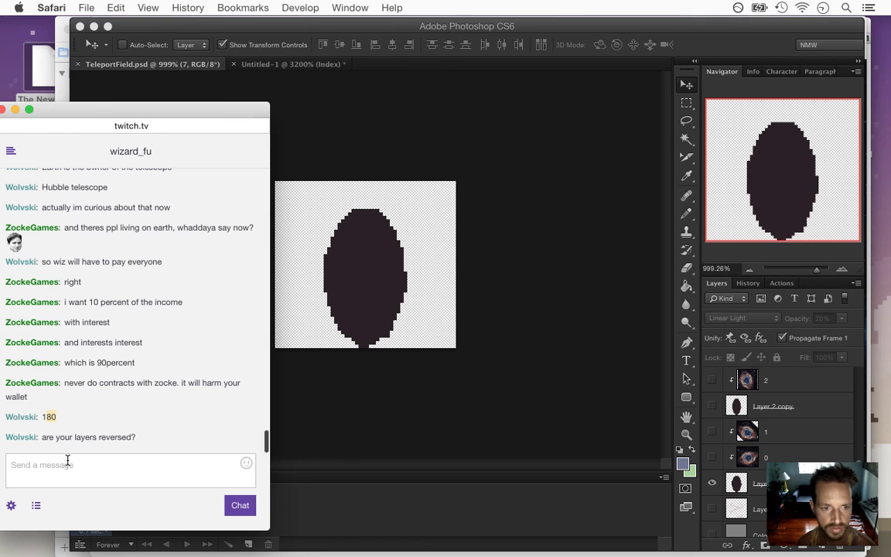
Return to Photoshop, show layer 0 in the first frame and add a second animation frame.
left_click(386, 425)
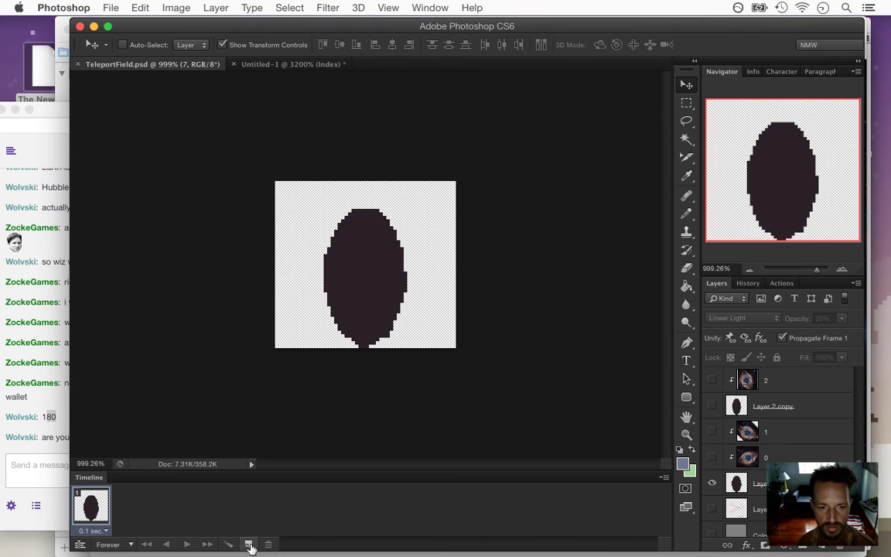
left_click(711, 458)
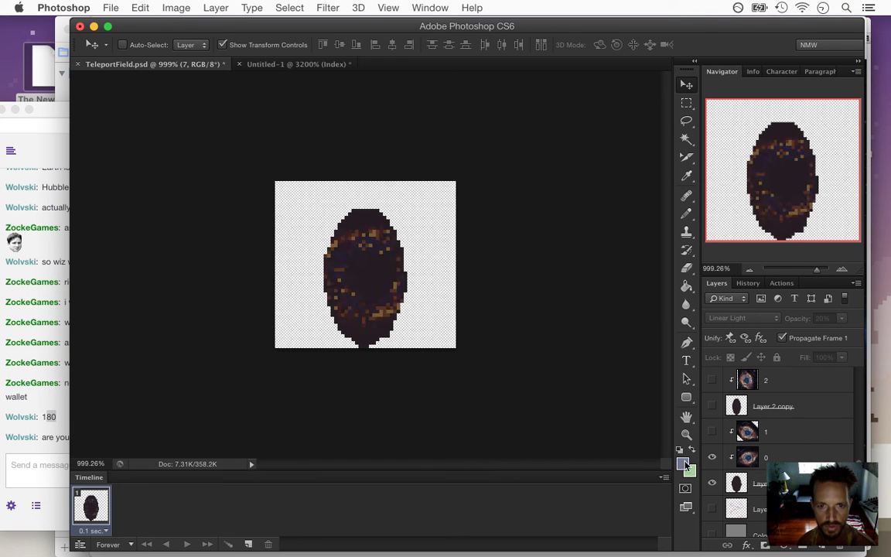
left_click(248, 544)
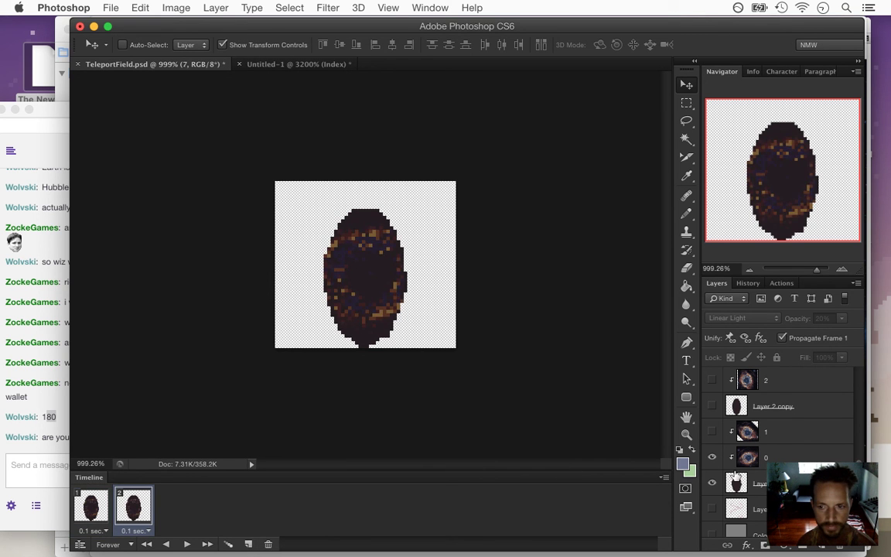
Show layer 1 instead of layer 0 in the second frame, and add a third animation frame.
left_click(712, 457)
left_click(711, 431)
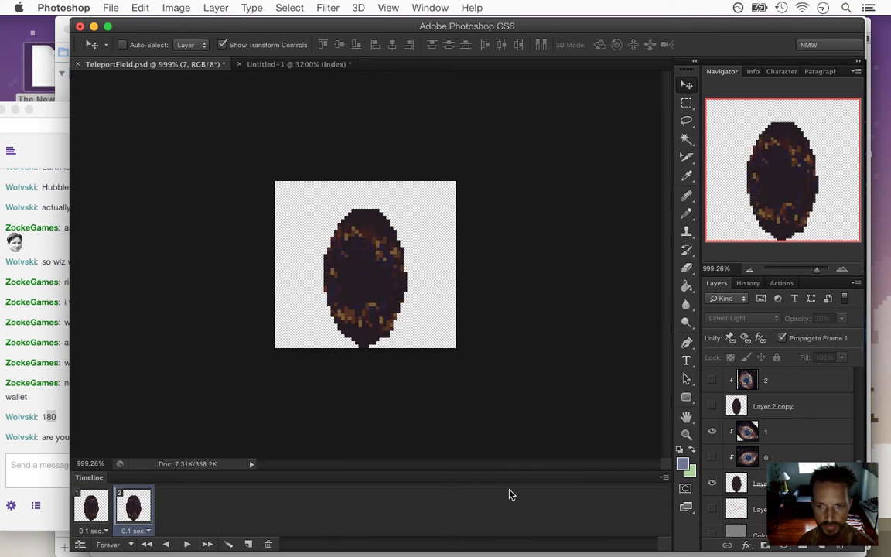
left_click(248, 544)
In frame 3, replace the base oval with Layer 2 copy and show layer 2, and add a fourth frame.
left_click(711, 482)
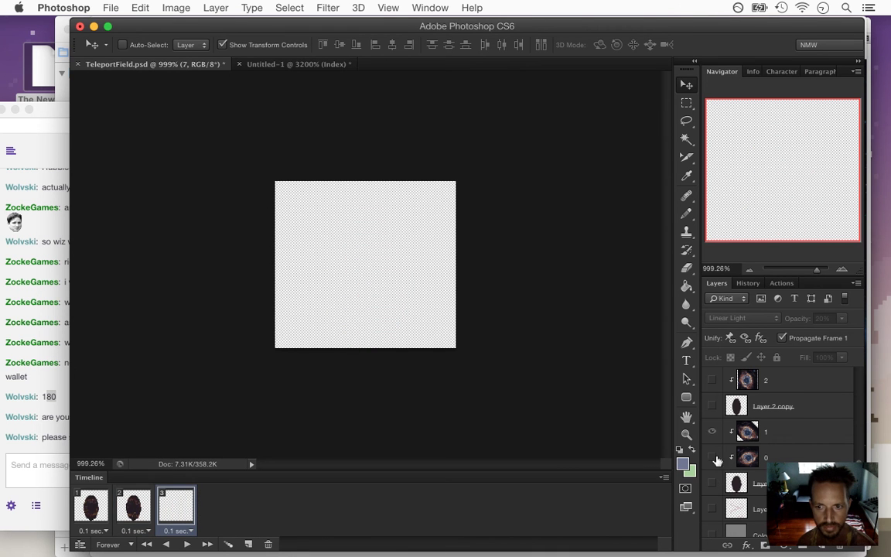
left_click(712, 407)
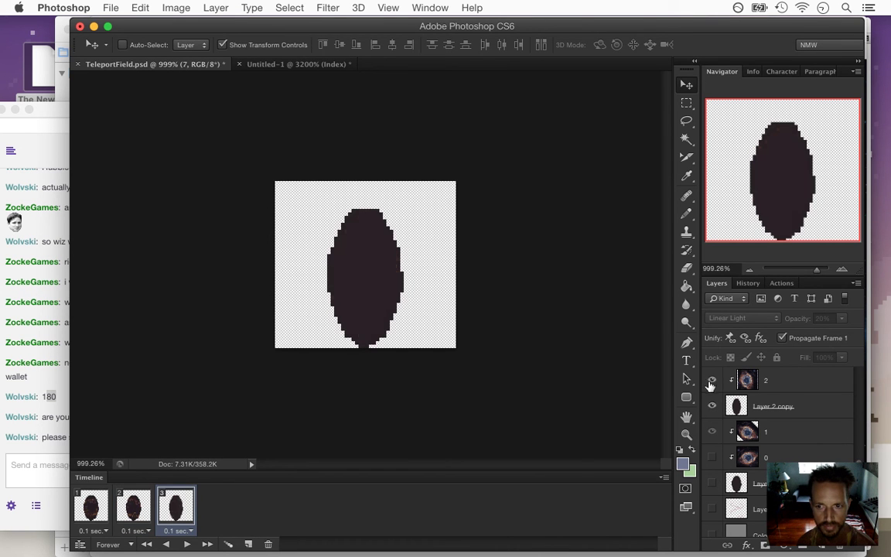
left_click(711, 380)
left_click(248, 544)
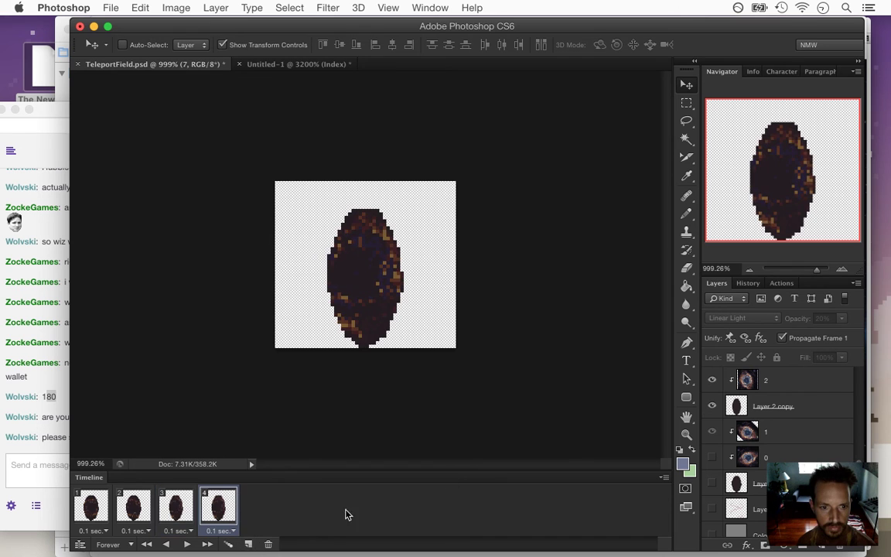
scroll(851, 449, "up", 2)
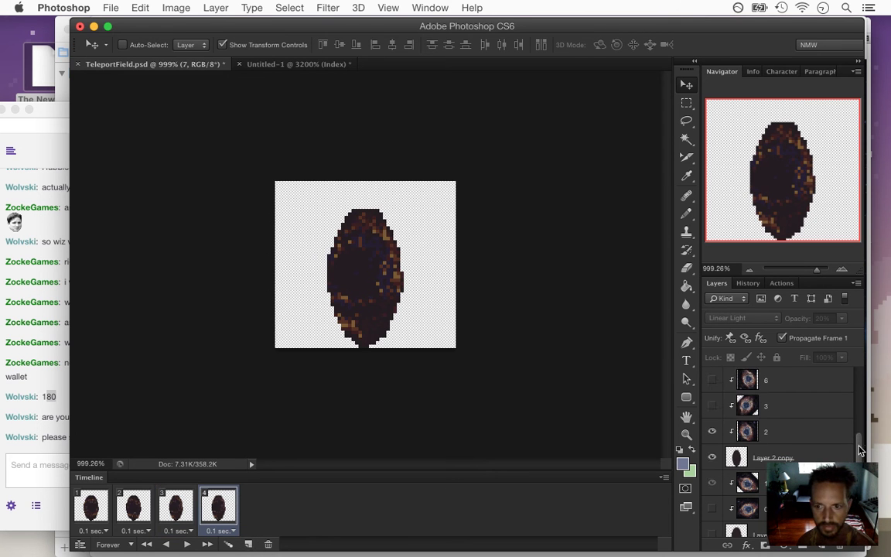
Switch to the Twitch chat, read the newest viewer messages, and return to Photoshop.
left_click(51, 456)
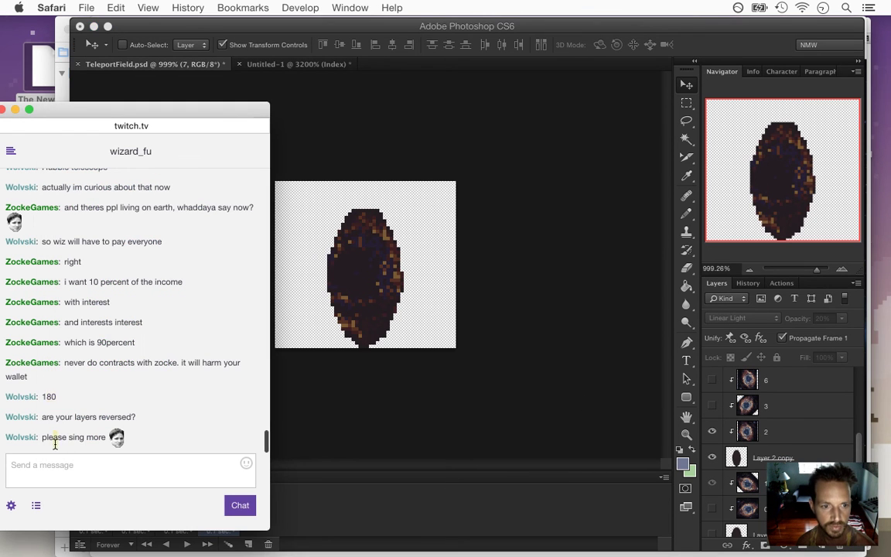
left_click(629, 23)
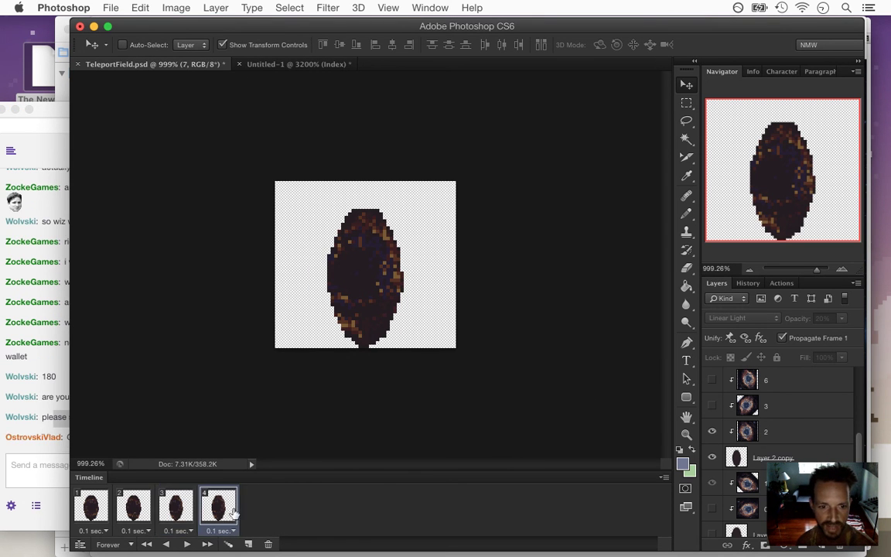
left_click(31, 456)
left_click_drag(81, 435, 155, 442)
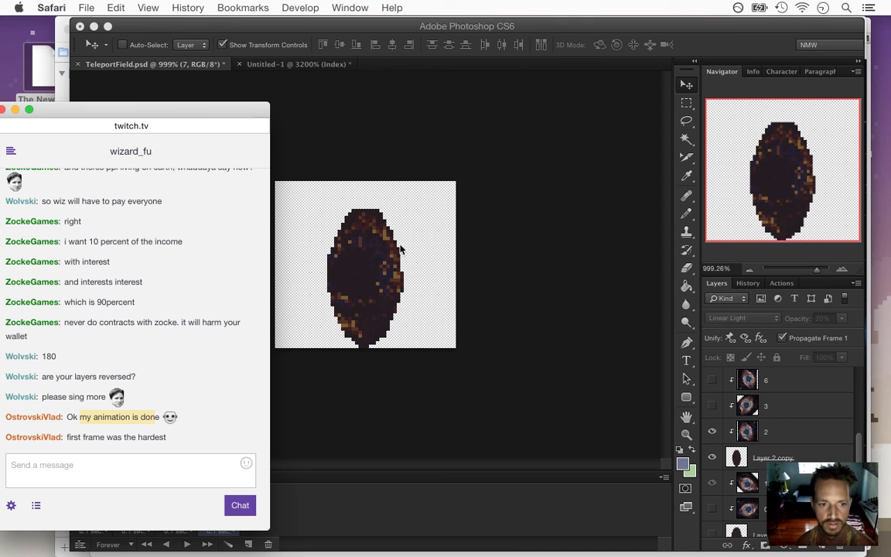
left_click(99, 426)
left_click_drag(82, 437, 167, 438)
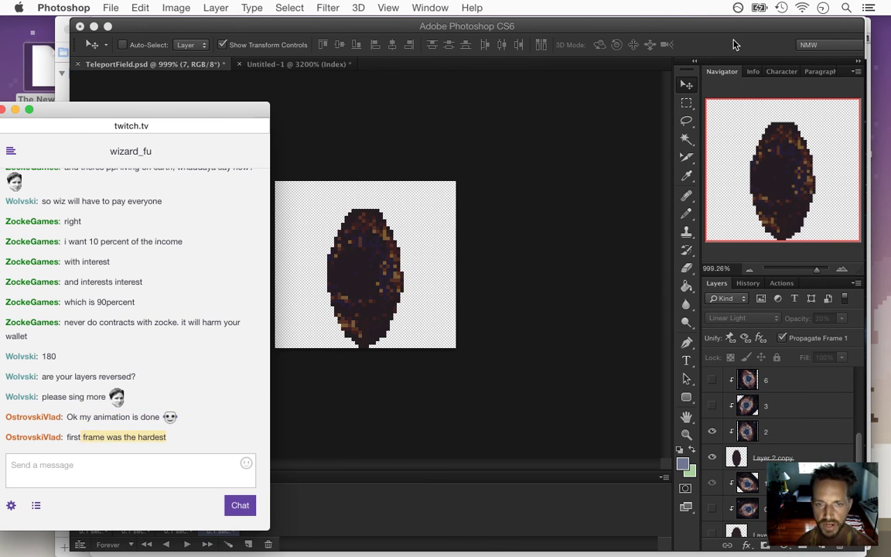
left_click(730, 42)
Show layer 3 instead of layer 2 in frame 4, and add a fifth animation frame.
left_click(177, 506)
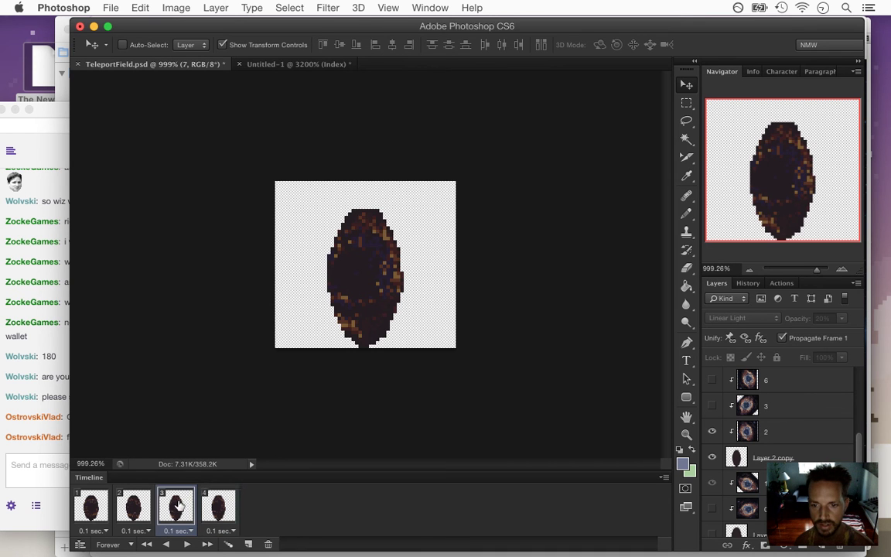
left_click(219, 507)
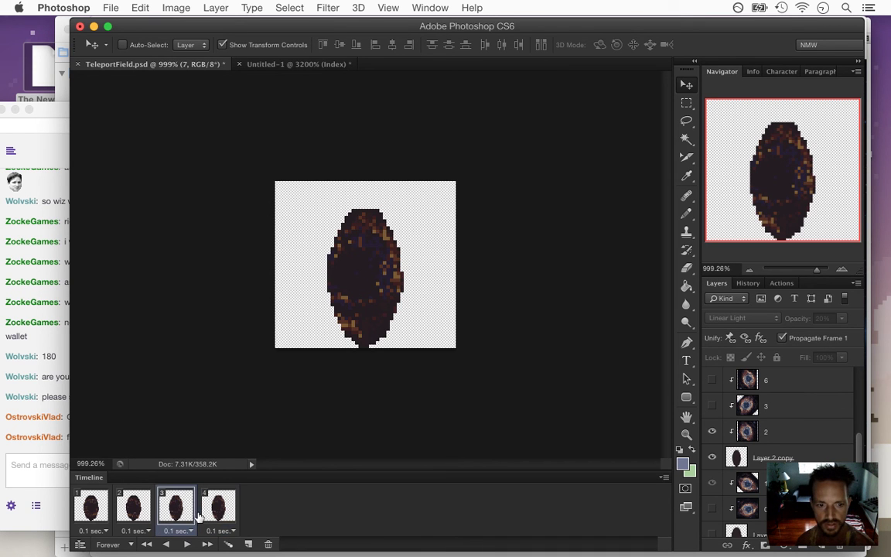
left_click(711, 432)
left_click(712, 405)
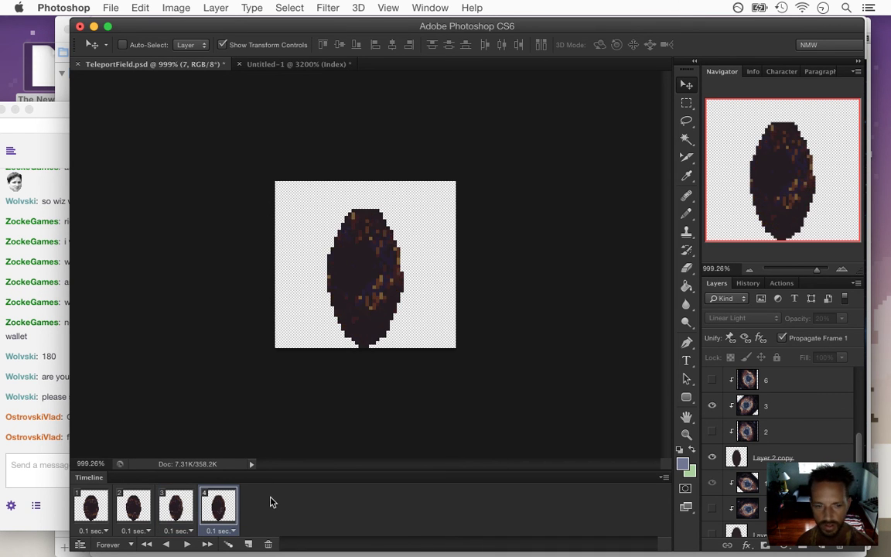
left_click(248, 544)
In frame 5, replace the Layer 2 copy oval with Layer 2 copy 2 and show layer 4, and add a sixth frame.
left_click_drag(857, 458, 859, 438)
left_click(712, 509)
left_click(712, 380)
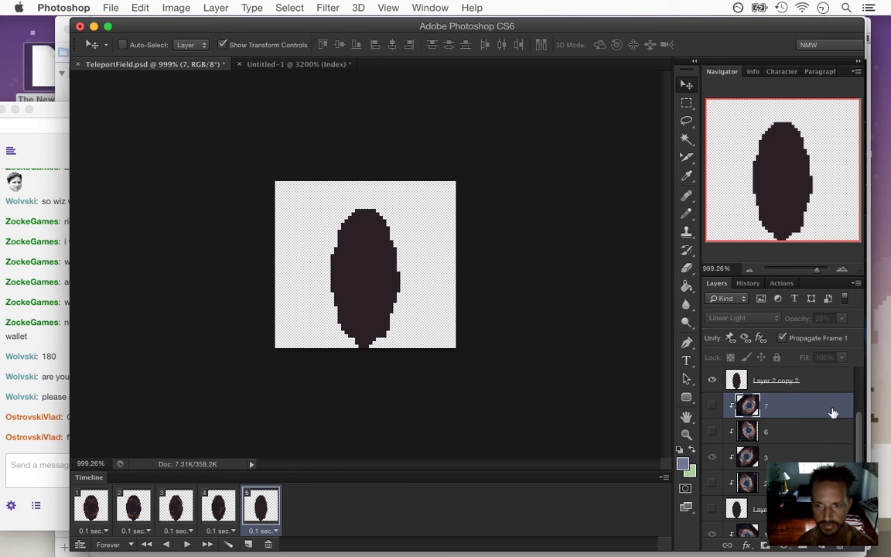
left_click_drag(861, 446, 860, 425)
left_click(711, 404)
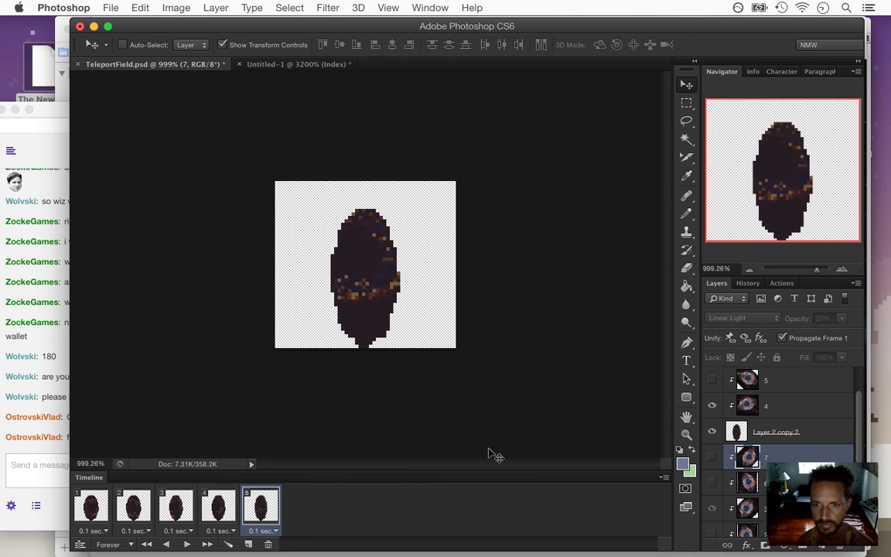
left_click(249, 545)
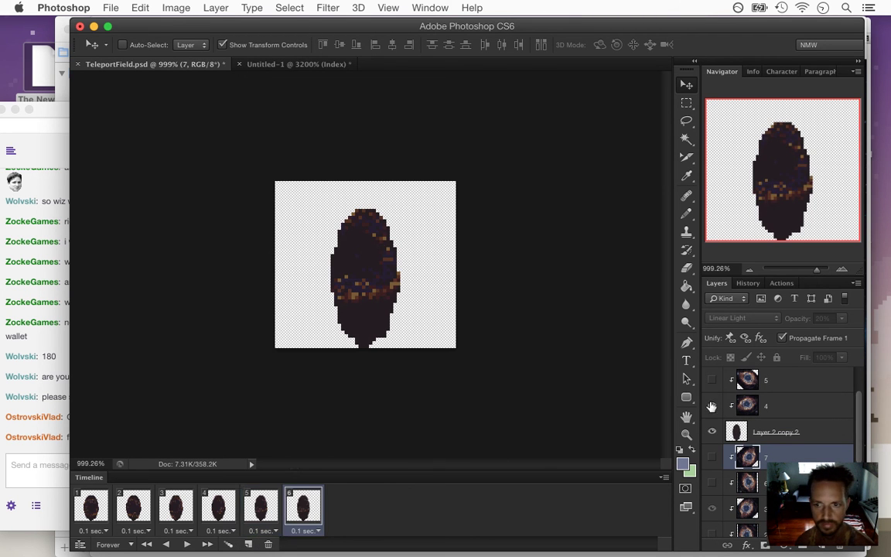
Show layer 5 instead of layer 4 in frame 6, and add a seventh animation frame.
left_click(712, 380)
left_click(712, 405)
left_click(248, 544)
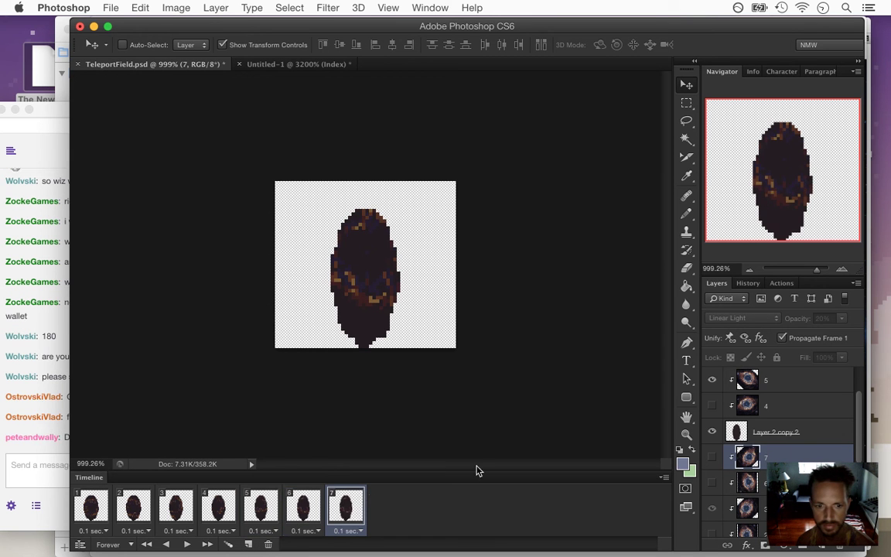
In frame 7, replace the Layer 2 copy 2 oval with Layer 2 copy, showing layer 6 and hiding layer 3.
left_click(714, 433)
scroll(851, 422, "down", 2)
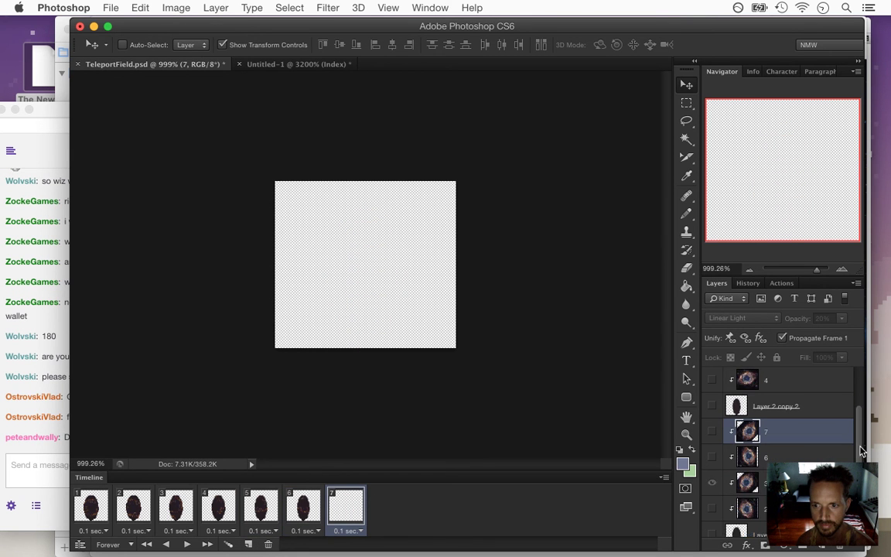
left_click(711, 431)
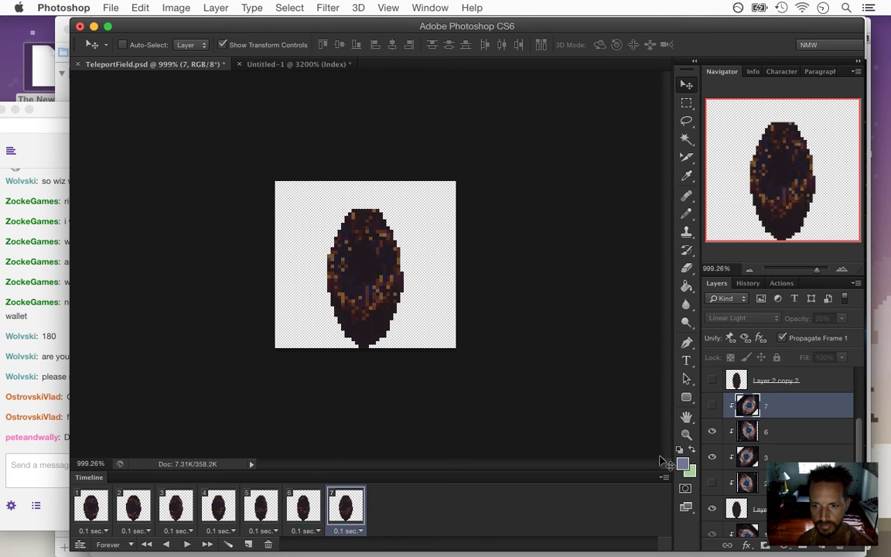
left_click(712, 457)
Add an eighth animation frame and show layer 7 instead of layer 6 in it.
left_click(248, 544)
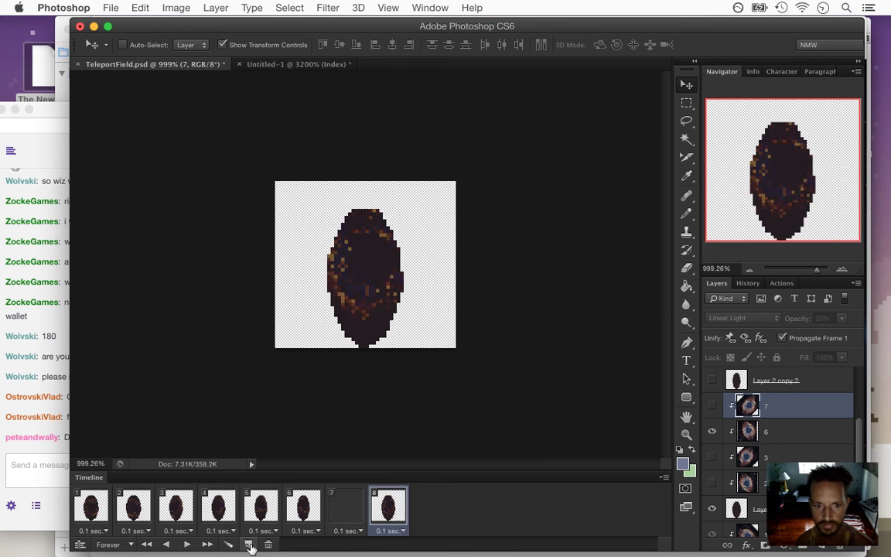
left_click(711, 431)
left_click(711, 405)
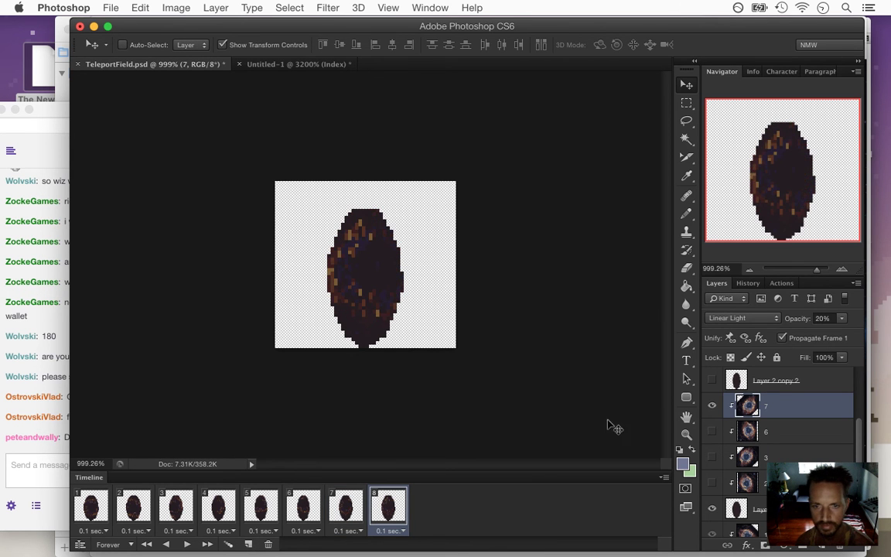
Read the viewer's newest question in the Twitch chat and return to Photoshop.
left_click(56, 463)
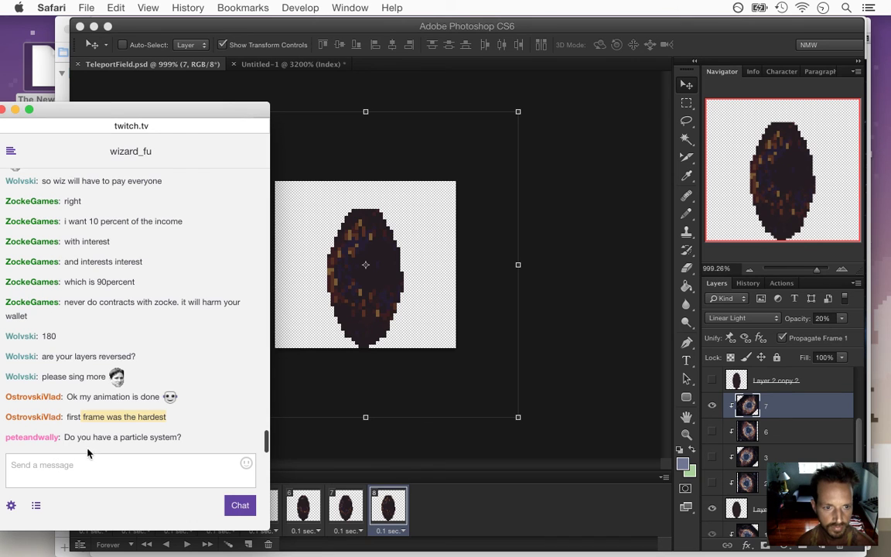
left_click_drag(130, 438, 65, 438)
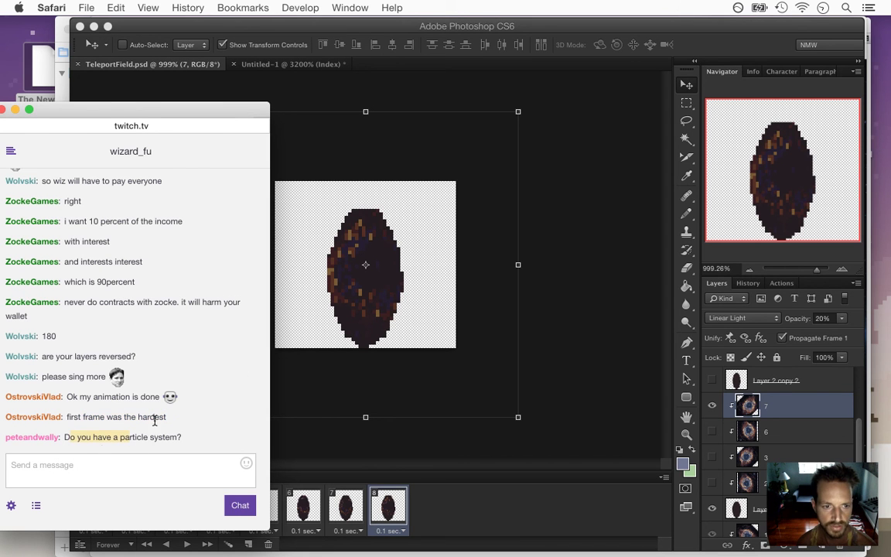
left_click(410, 284)
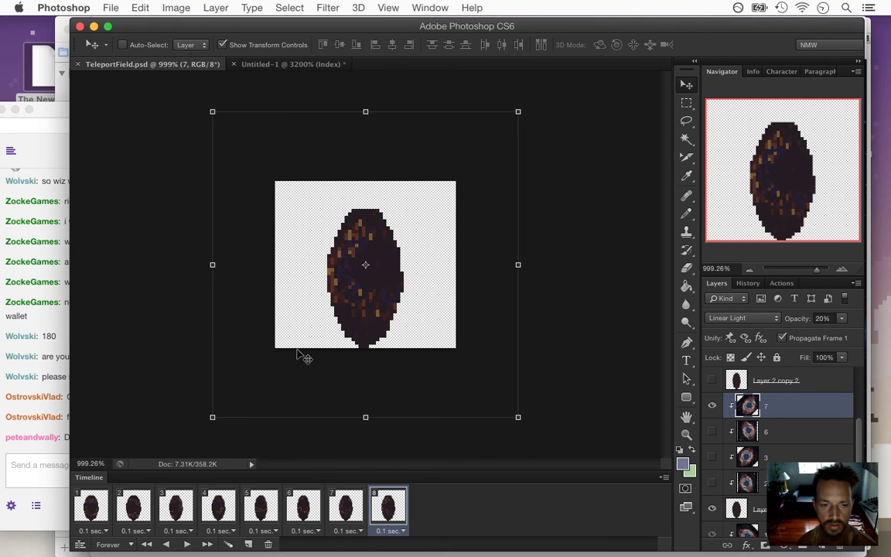
Play the animation from the first frame with the Rectangular Marquee tool active, stop playback, and go back to frame 1.
left_click(147, 545)
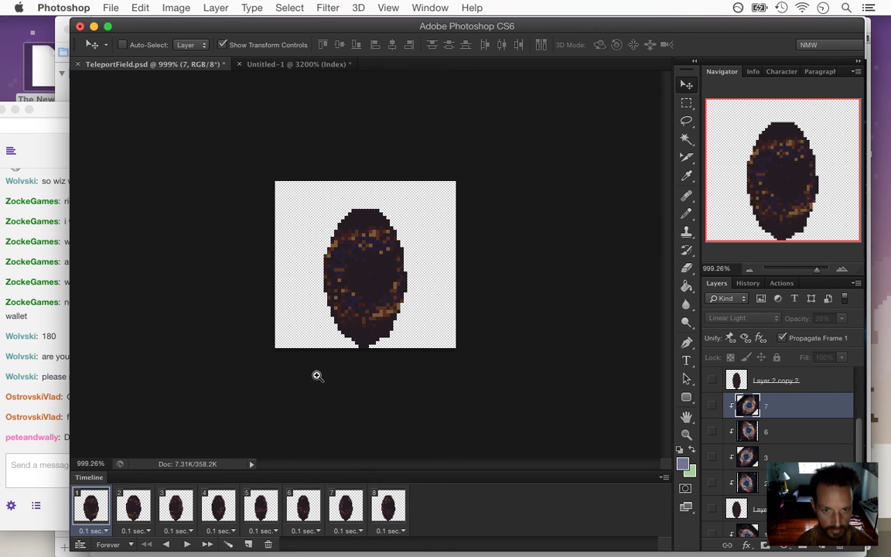
scroll(314, 373, "up", 5)
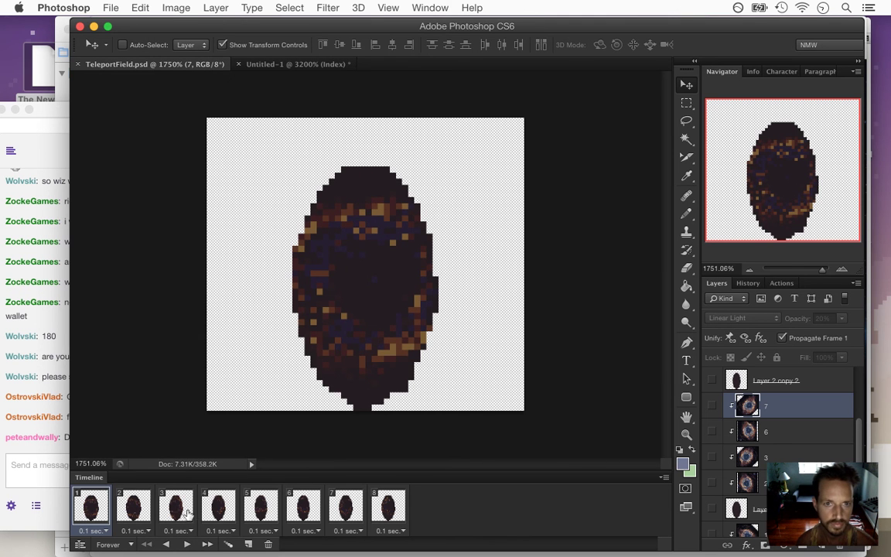
left_click(186, 544)
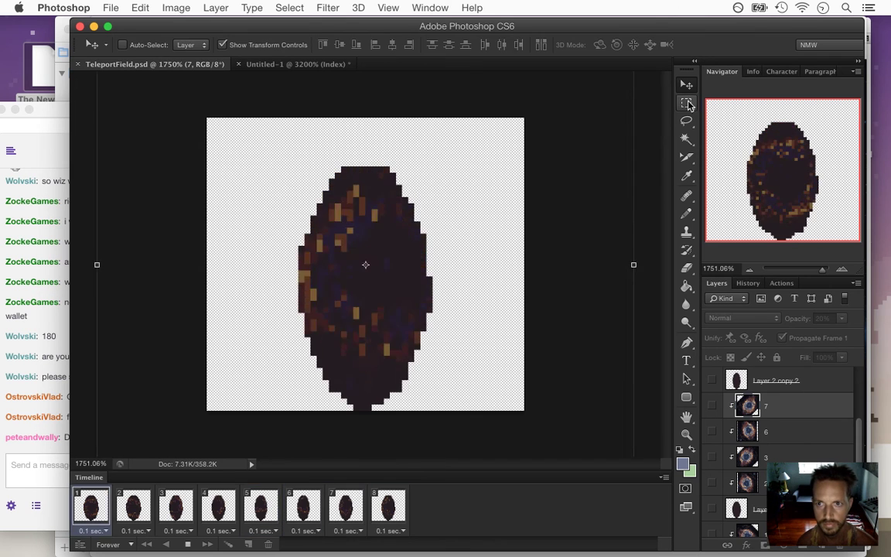
key("m")
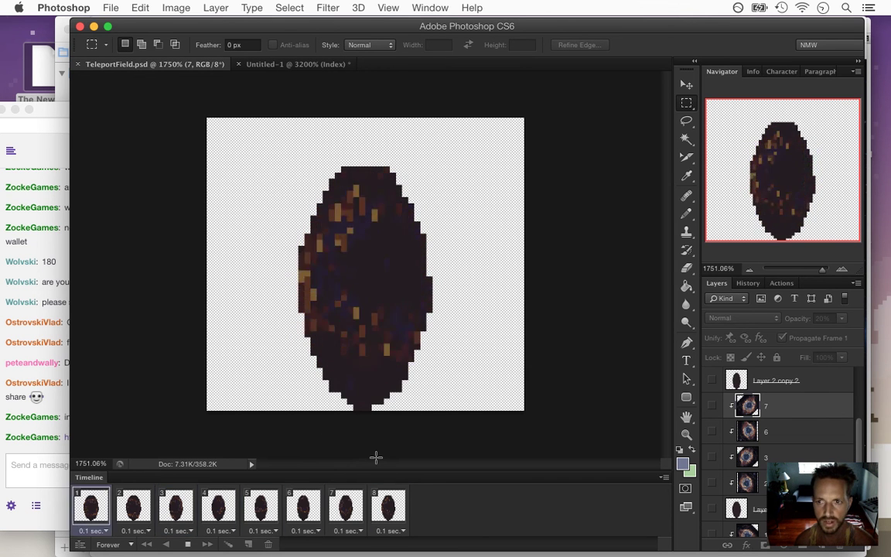
left_click(192, 544)
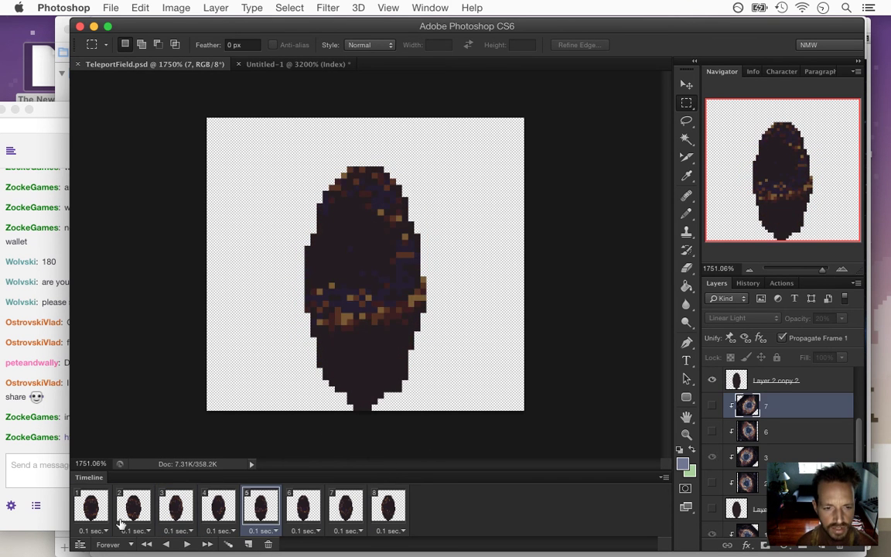
left_click(95, 516)
Read the latest messages in the Twitch chat and open the YouTube link a viewer shared.
left_click(46, 456)
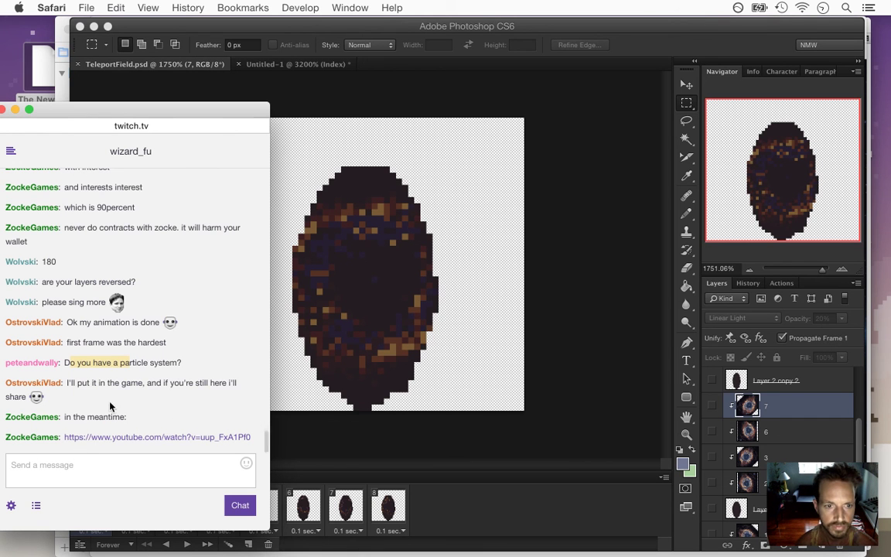
left_click_drag(81, 385, 108, 388)
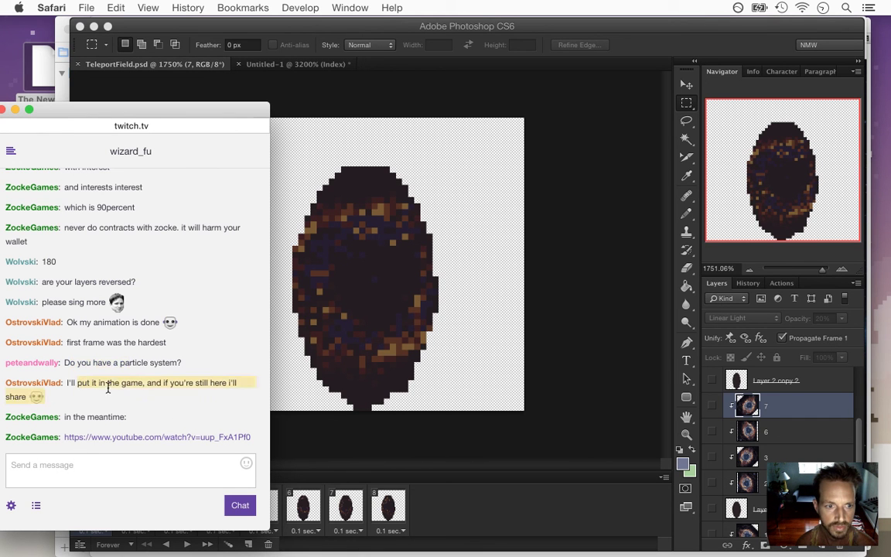
right_click(131, 439)
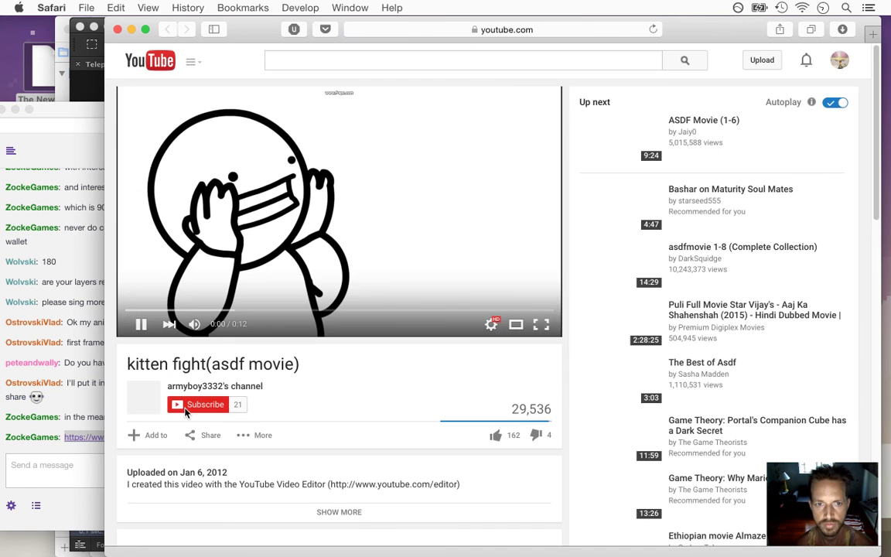
Watch the "kitten fight(asdf movie)" video while adjusting the system sound, and replay it from the start.
key("XF86AudioMute")
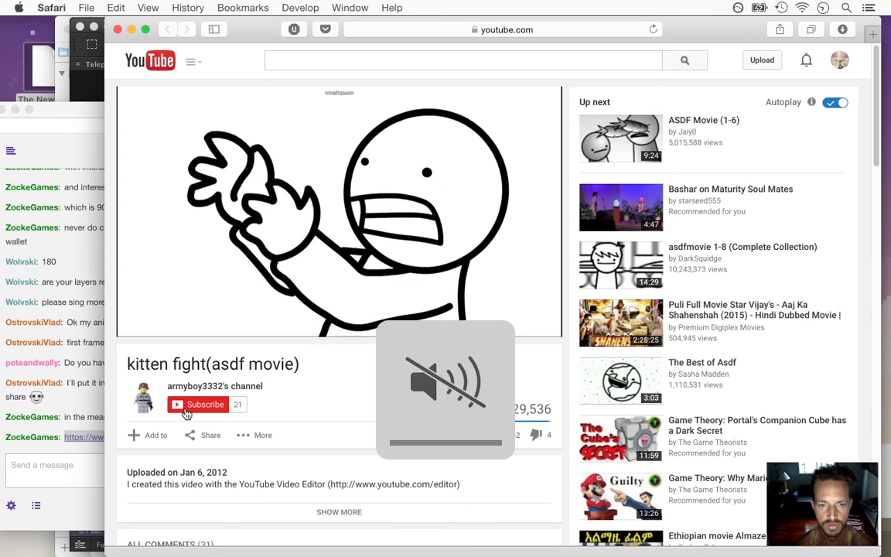
key("XF86AudioMute")
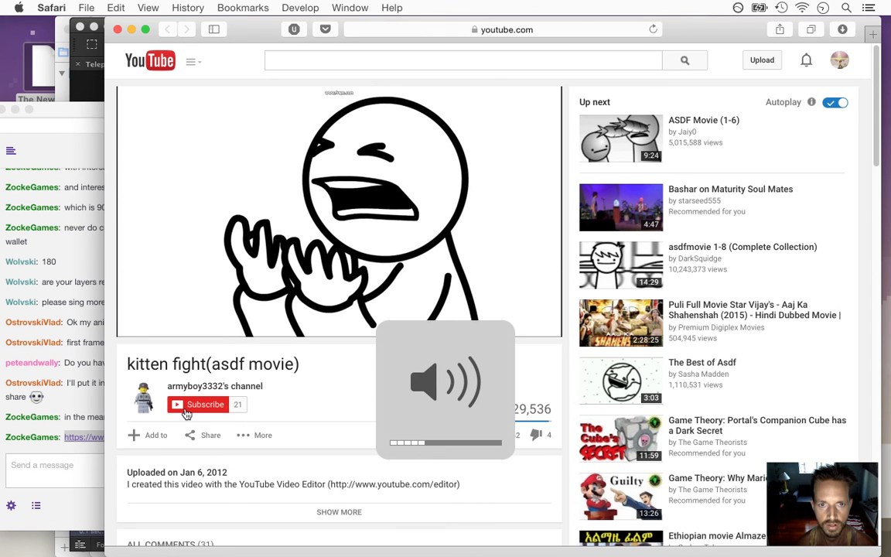
key("XF86AudioMute")
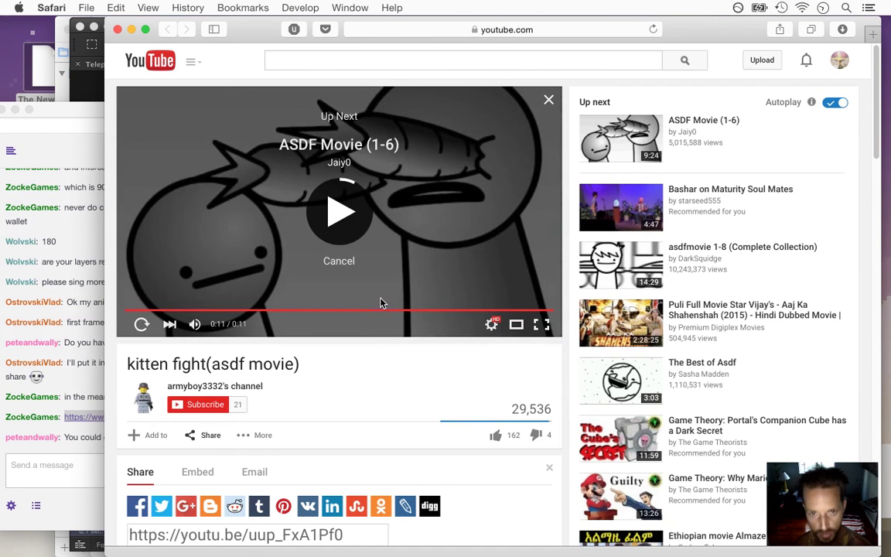
key("XF86AudioRaiseVolume")
left_click(142, 324)
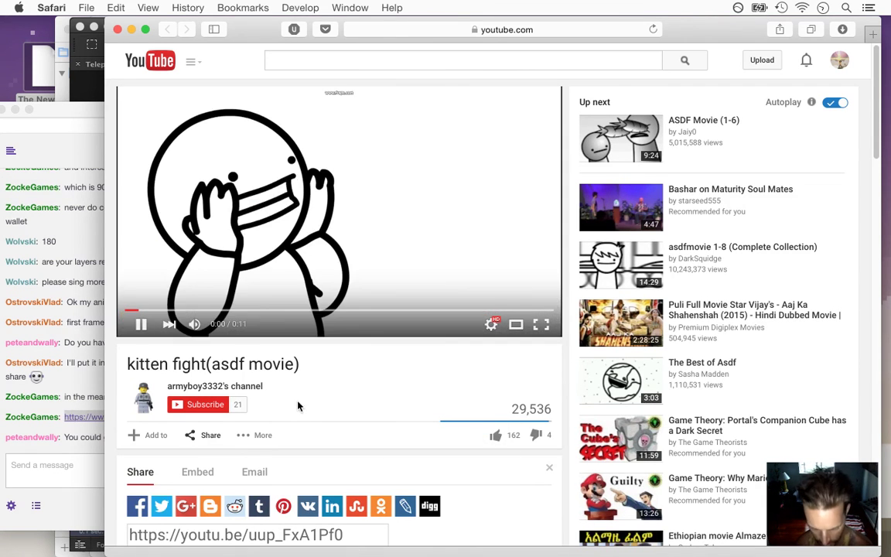
Finish watching the video with the volume raised, close it, read the viewer's particle vortex suggestion in the Twitch chat, and return to Photoshop.
key("XF86AudioRaiseVolume")
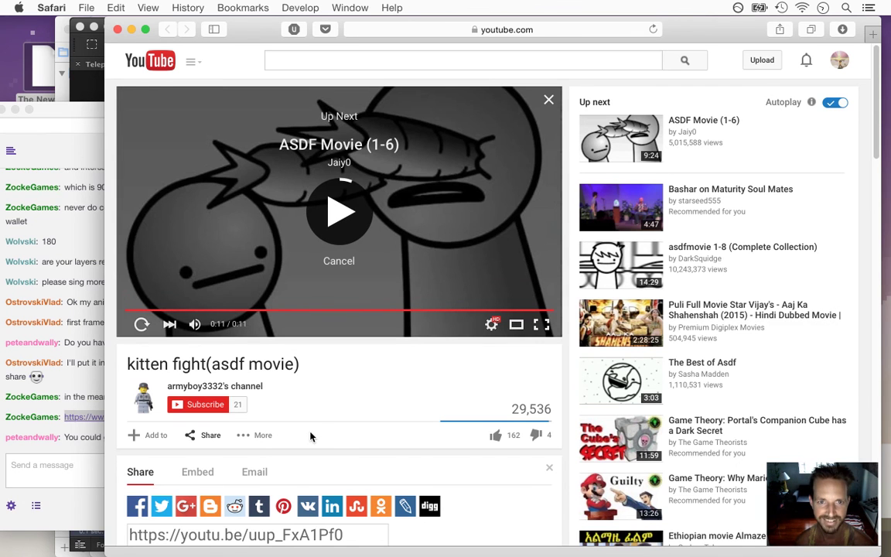
key("super+w")
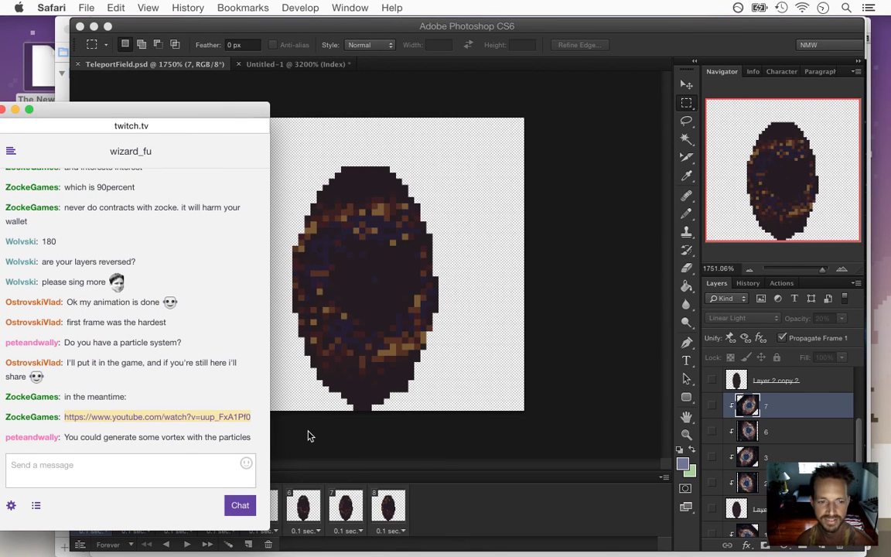
left_click_drag(104, 437, 198, 433)
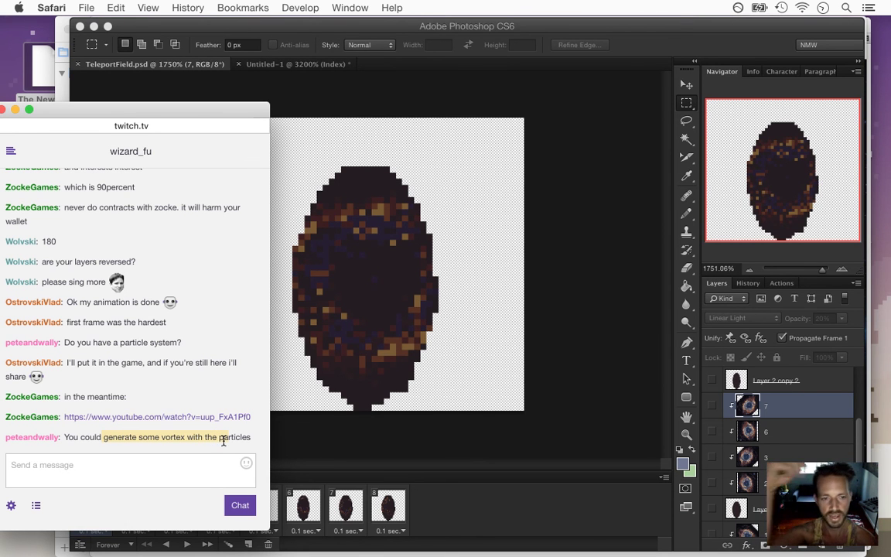
left_click(576, 183)
Start a video render of TeleportField.png as a Photoshop Image Sequence and set its destination to the Common folder inside Sheets.
left_click(109, 8)
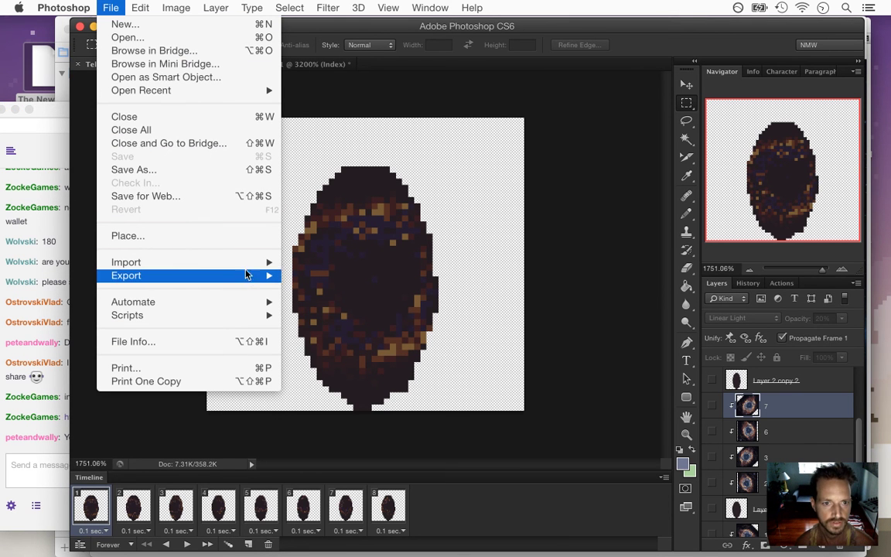
mouse_move(232, 282)
left_click(325, 303)
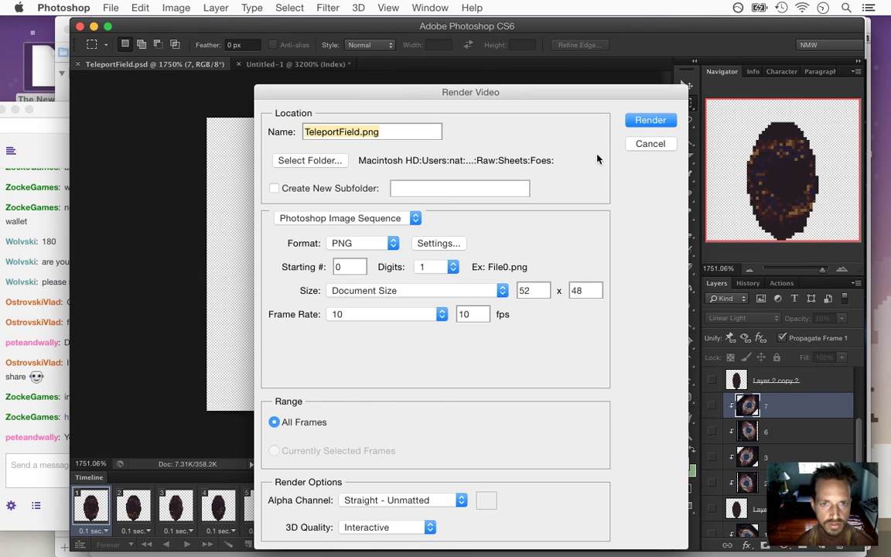
left_click(312, 160)
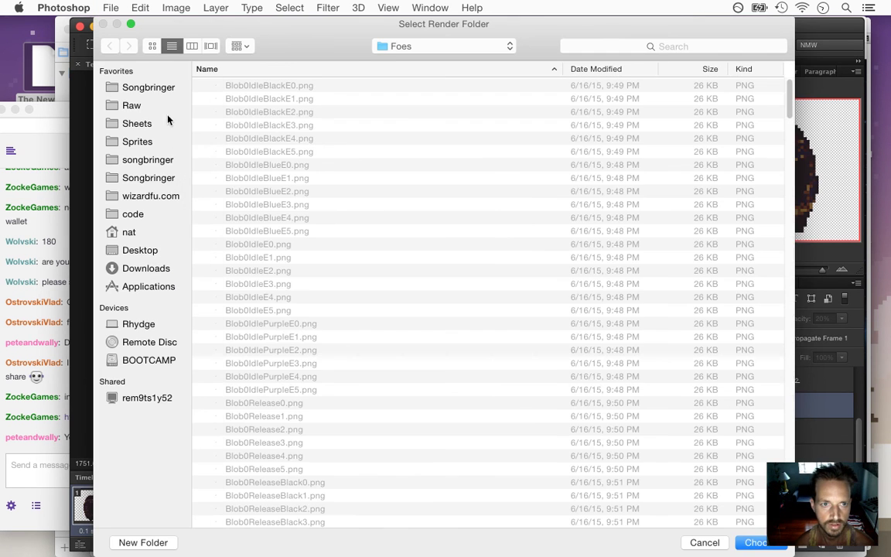
left_click(413, 48)
left_click(390, 58)
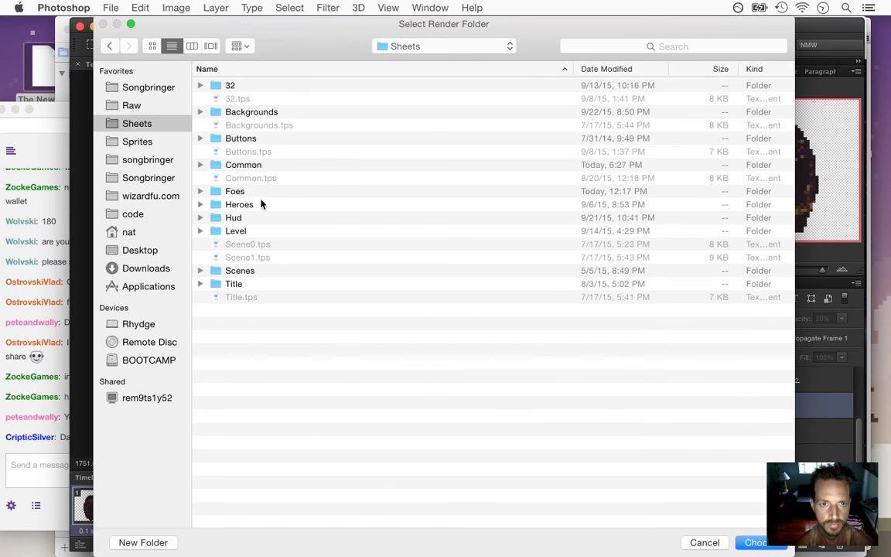
double_click(246, 165)
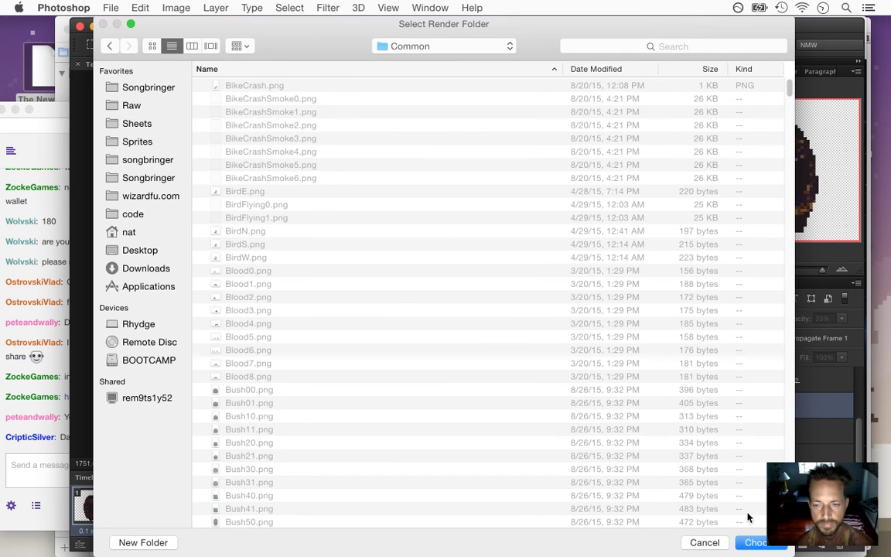
left_click(756, 542)
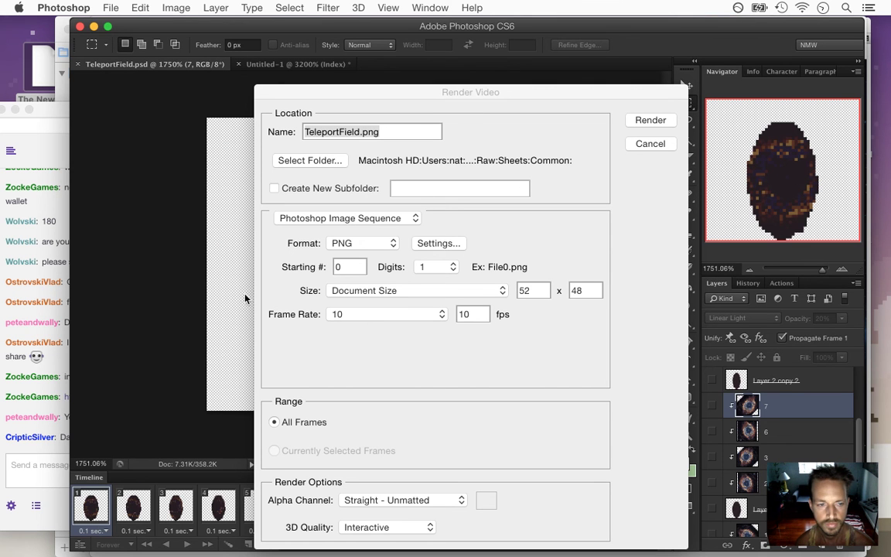
Check the newest Twitch chat message, and render all frames as a PNG sequence, replacing the existing files.
left_click(44, 457)
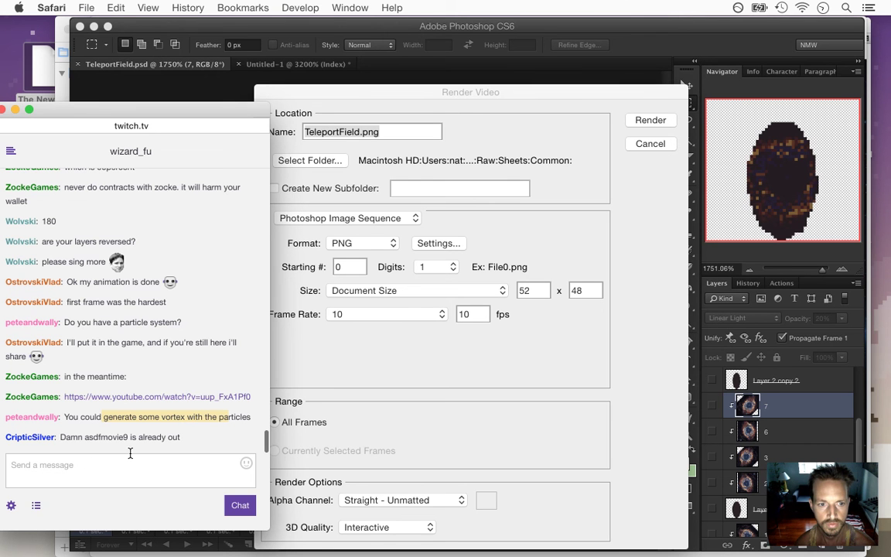
left_click(420, 370)
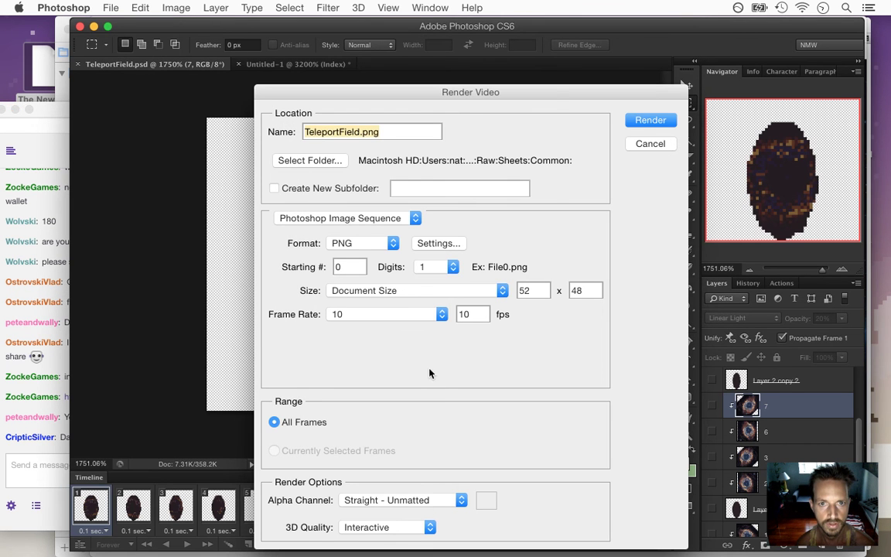
key("Return")
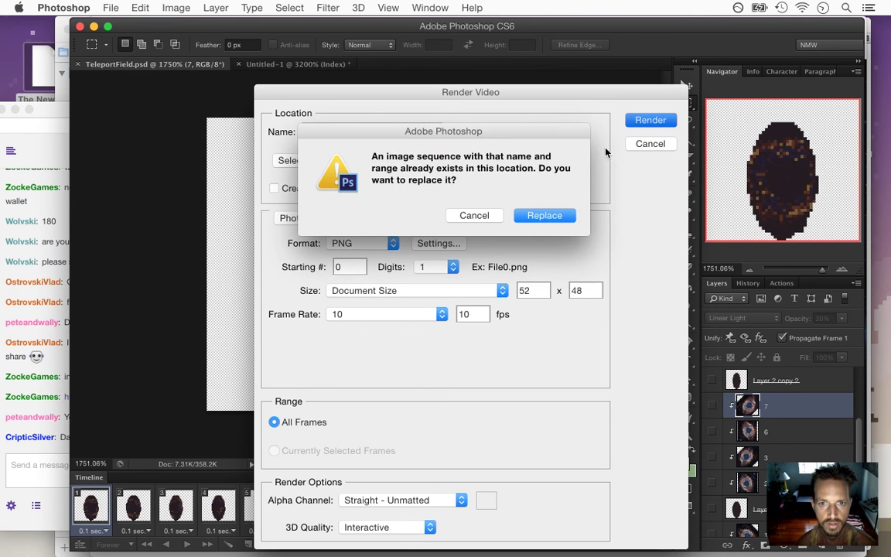
left_click(544, 215)
Switch to Xcode, change the teleport key in AreaCreation.cpp to "TeleportField%d.png", and save the file.
key("super+Tab")
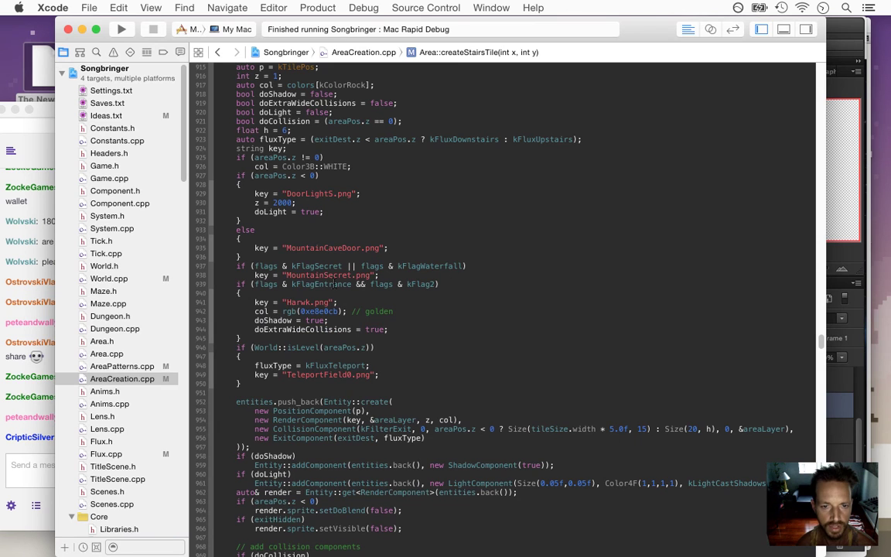
left_click(350, 374)
key("BackSpace")
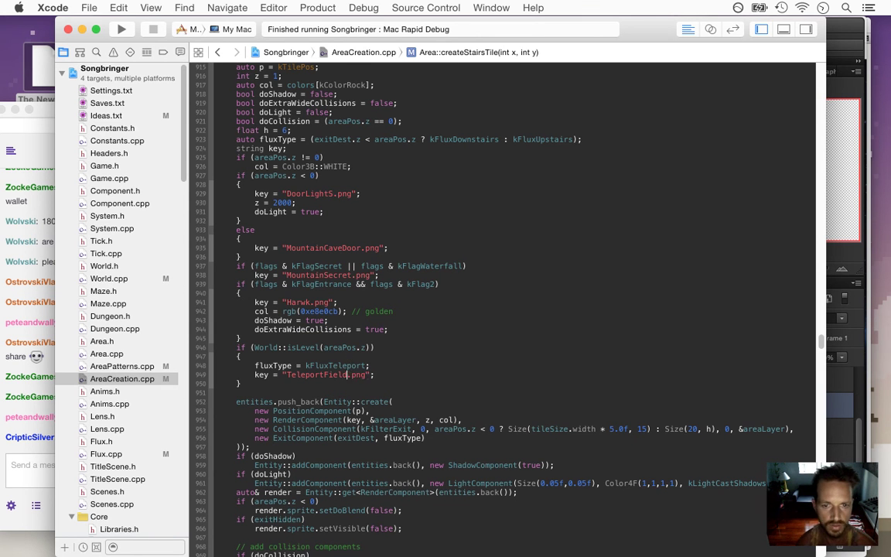
key("BackSpace")
key("BackSpace")
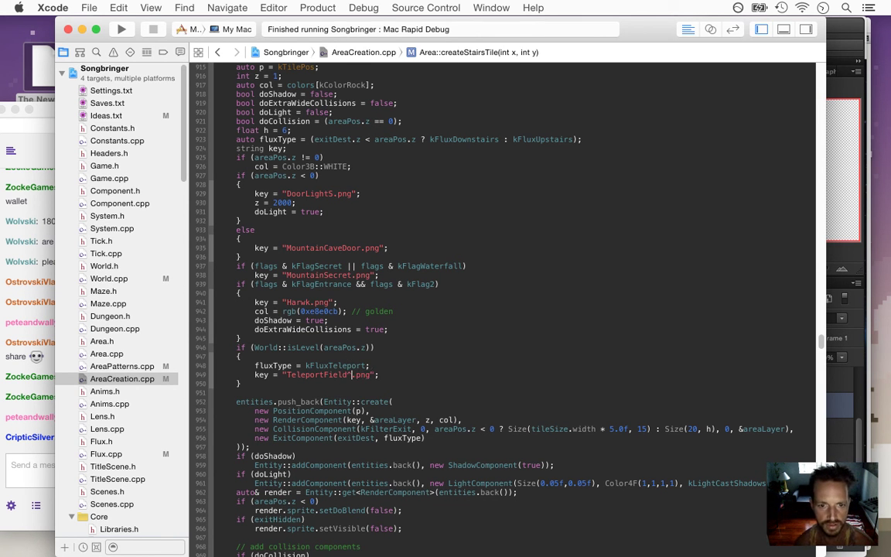
type("d")
key("super+s")
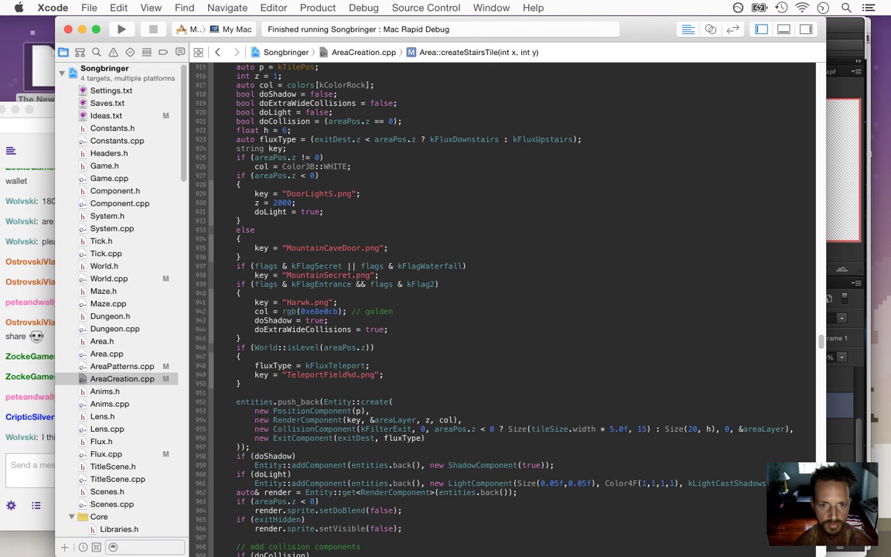
Build and run Songbringer, and read the viewers' comments about portal arms in the Twitch chat during the build.
key("super+r")
left_click(32, 449)
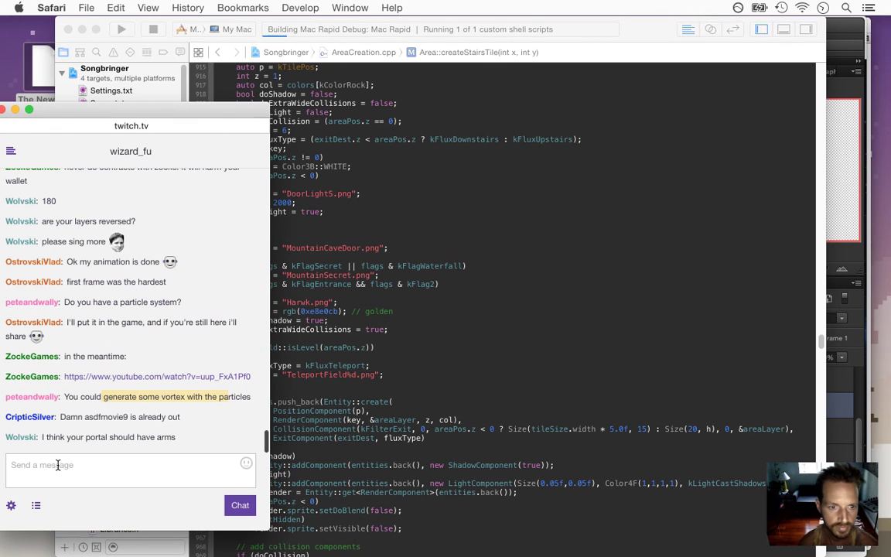
left_click_drag(67, 438, 163, 438)
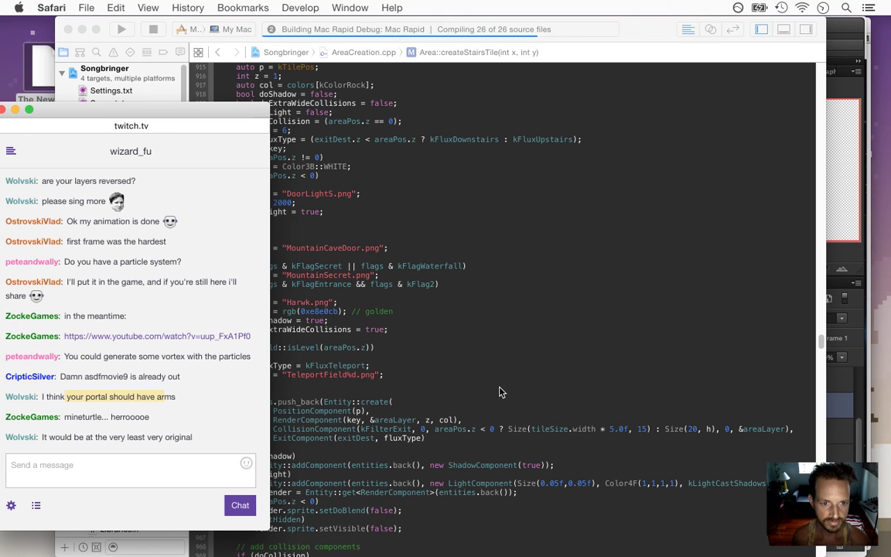
left_click_drag(85, 437, 164, 437)
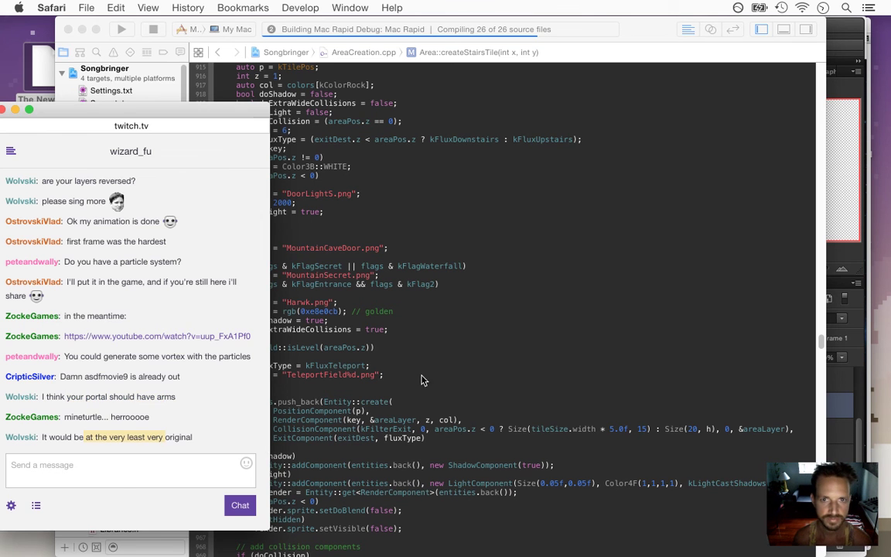
Walk the character up to the portal to inspect the teleport field animation in the game, and quit the game.
left_click(404, 286)
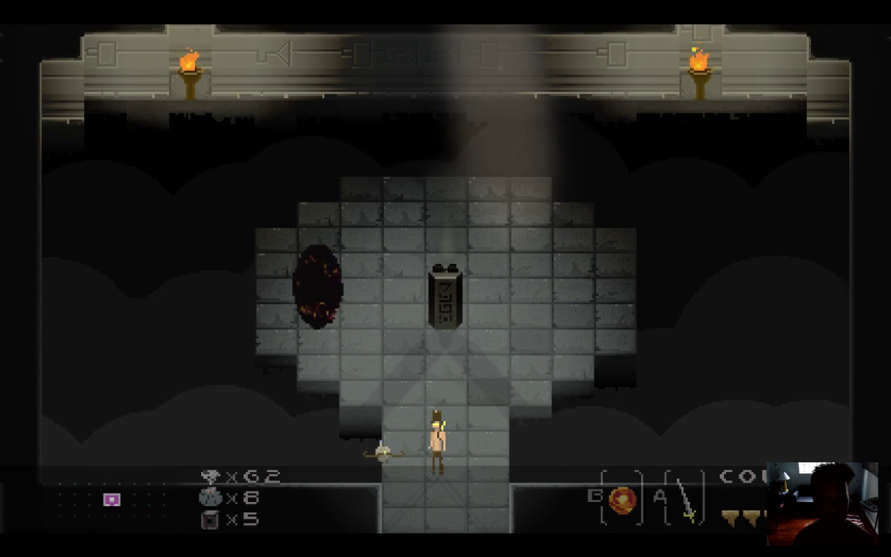
key("Up")
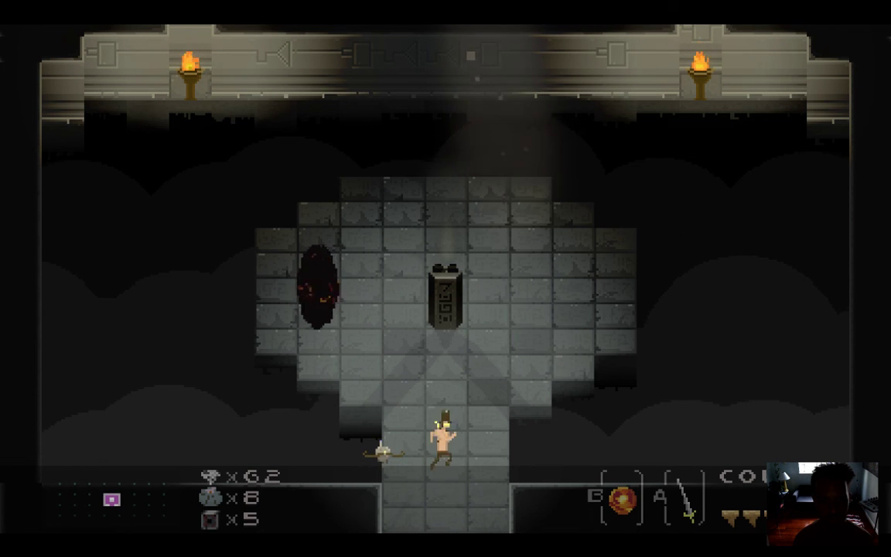
key("Left")
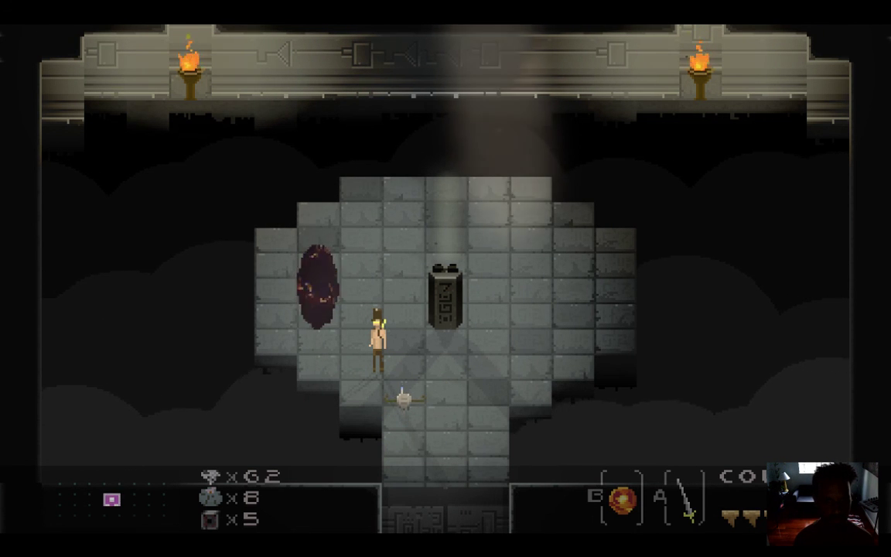
key("super+q")
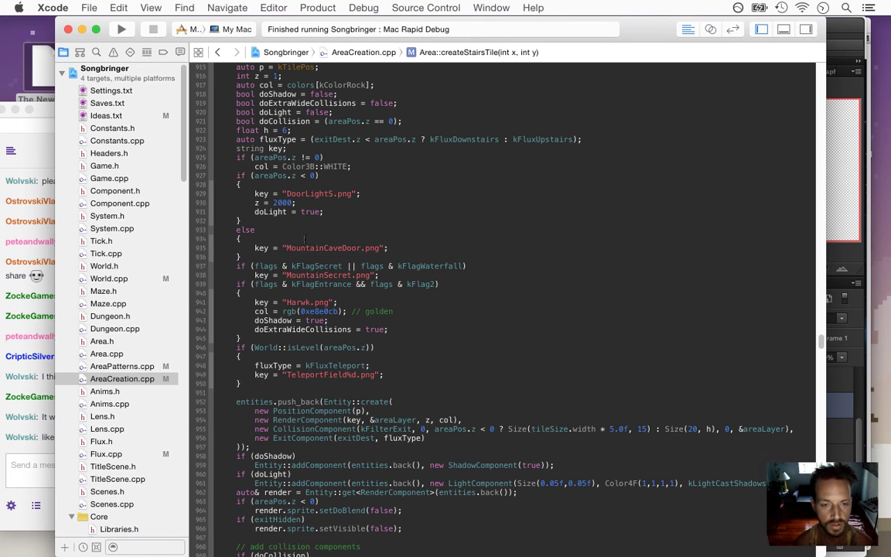
Read the latest viewer message about ghostly energy arms in the Twitch chat and switch to Photoshop.
left_click(34, 454)
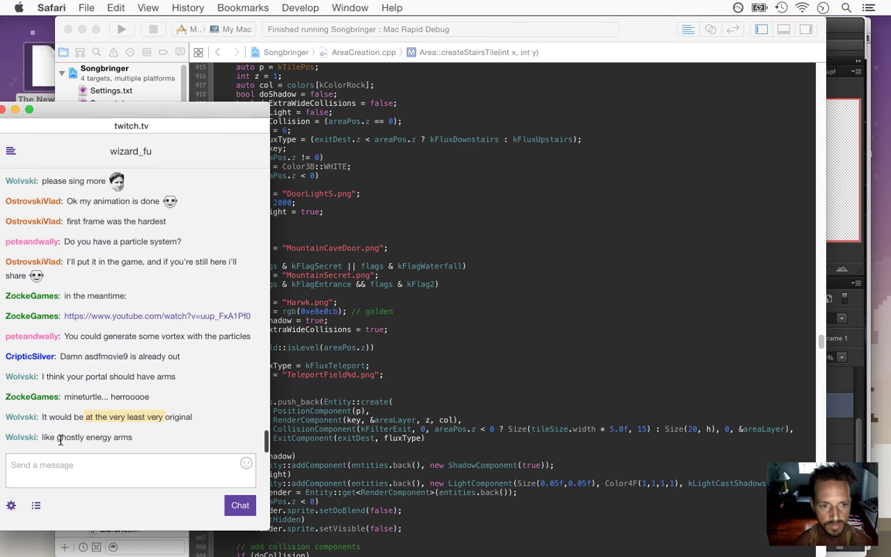
left_click_drag(56, 437, 124, 437)
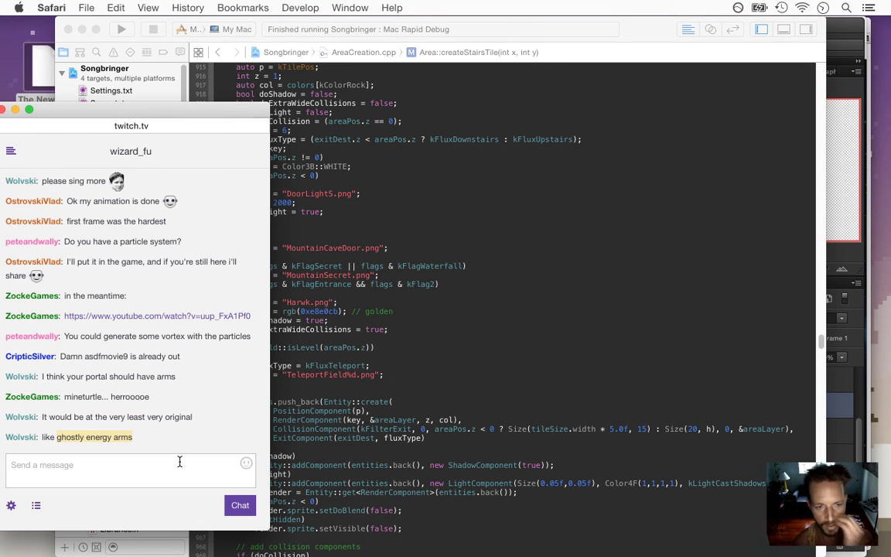
key("super+Tab")
key("super+Tab")
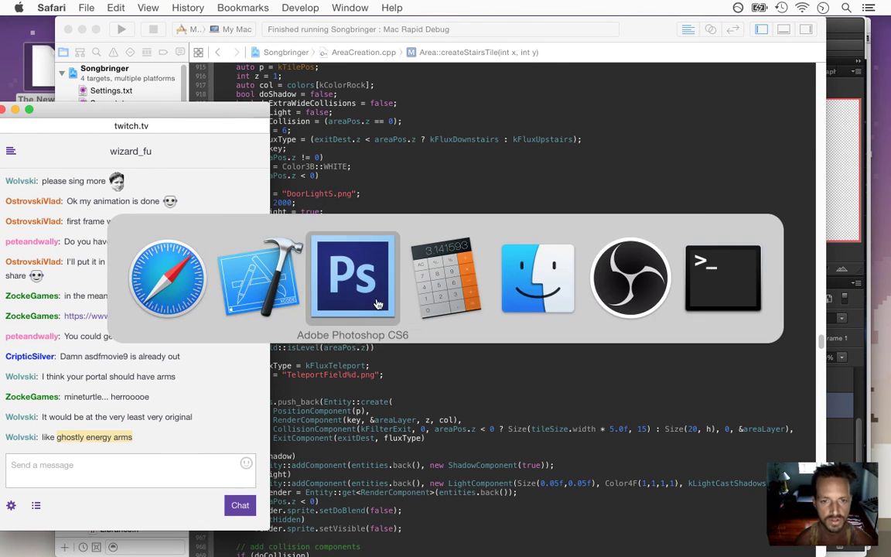
Show the pink swirl layer behind the portal ovals and Layer 4 in front of them.
scroll(857, 458, "down", 4)
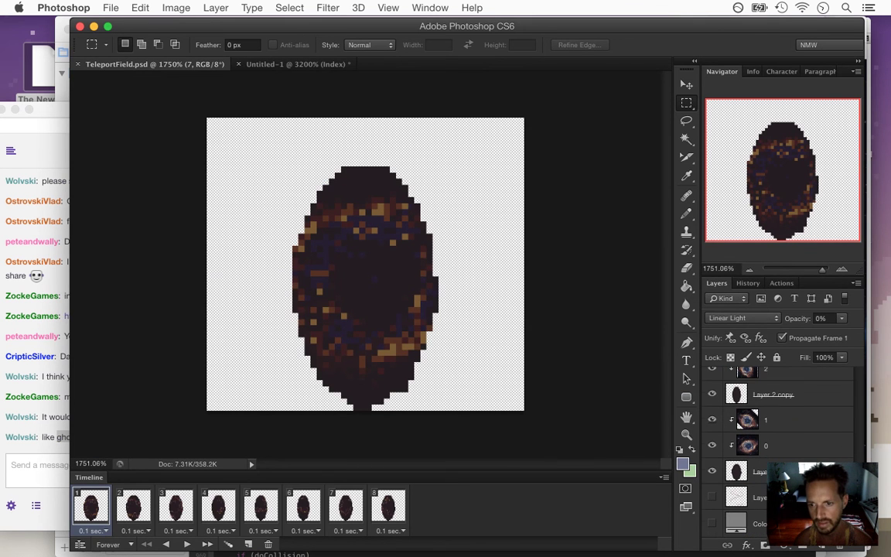
left_click(712, 497)
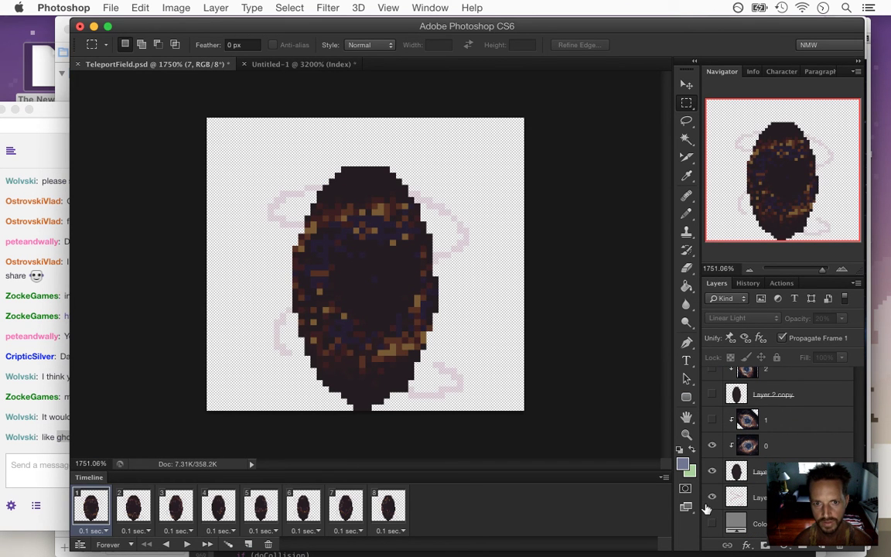
scroll(781, 433, "up", 5)
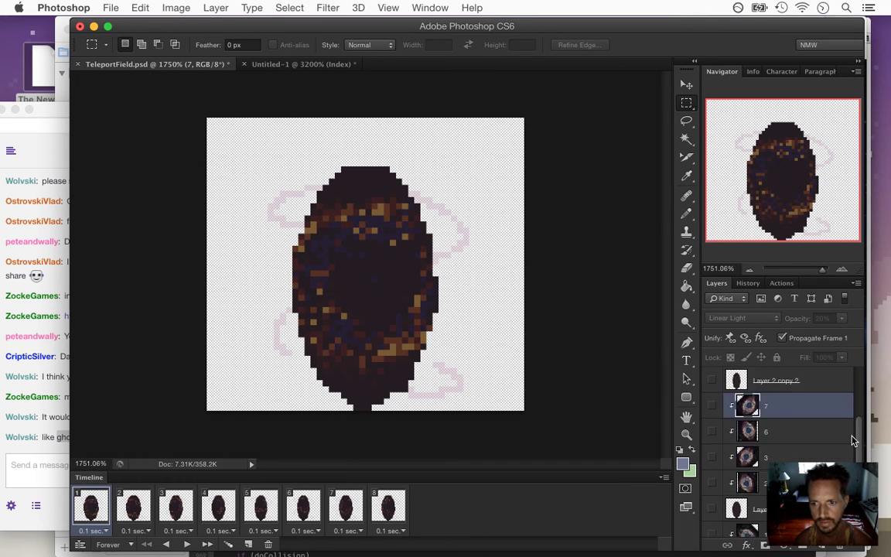
left_click(712, 406)
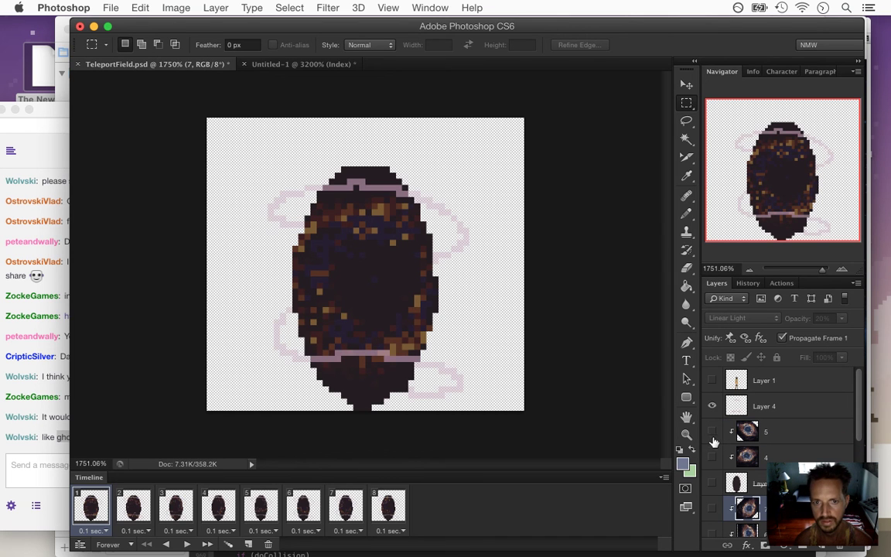
Set the delay of all eight animation frames to 0.2 seconds and save the document.
left_click(394, 510, "shift")
left_click(399, 530)
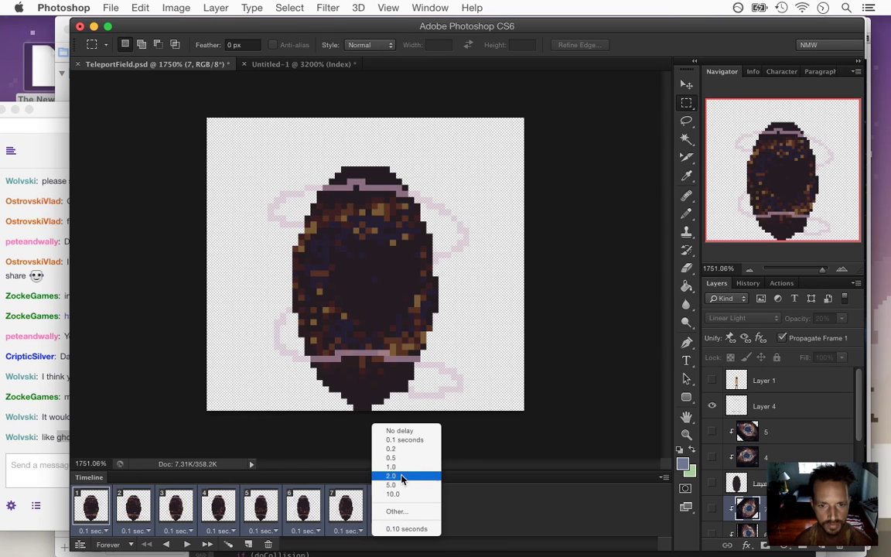
left_click(402, 449)
key("super+s")
Render the updated animation as a PNG sequence over the existing TeleportField files in the Common folder, and switch to Xcode.
left_click(110, 8)
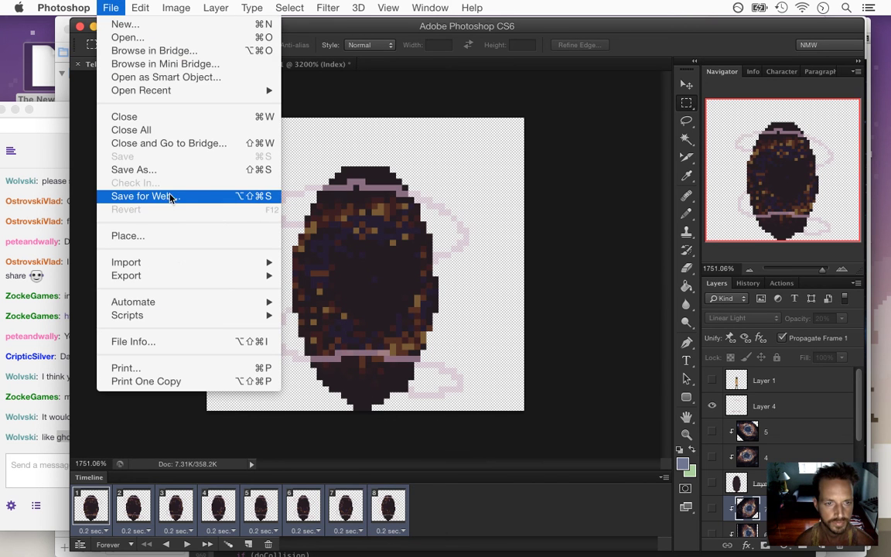
mouse_move(255, 275)
left_click(331, 302)
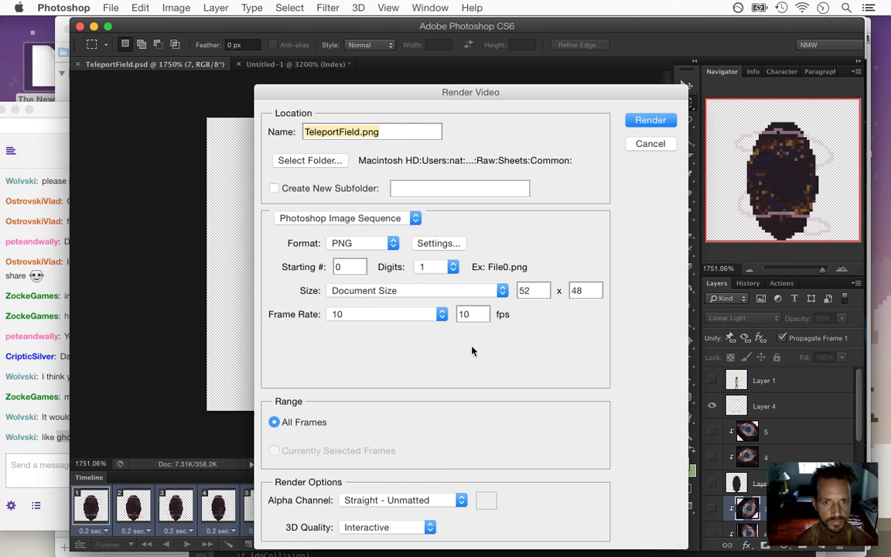
left_click(648, 122)
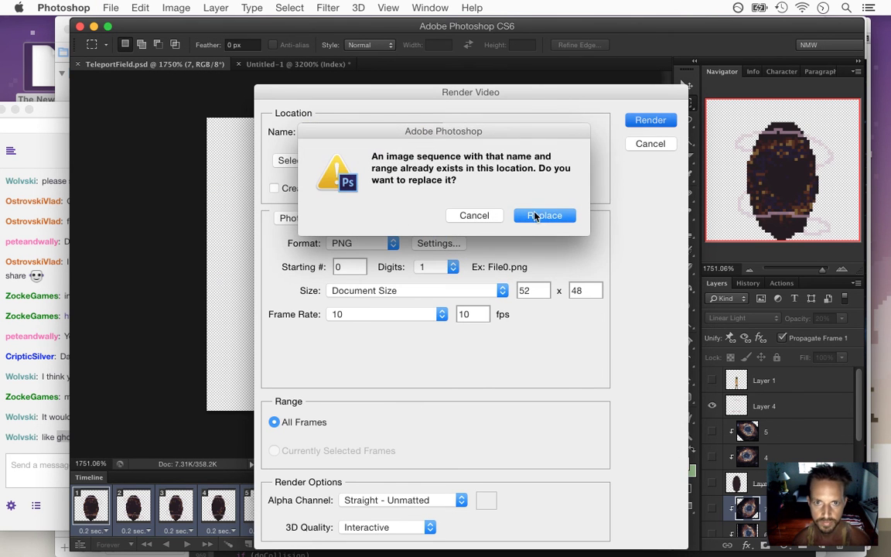
left_click(540, 215)
key("super+Tab")
key("super+Tab")
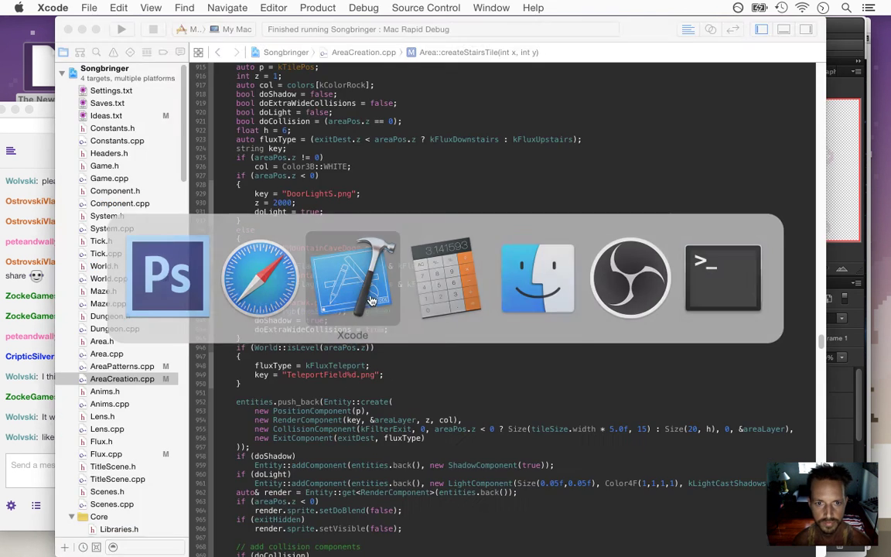
Run Songbringer, walk the character past the stone pillar and up into the teleport portal to test its animation, and quit the game.
key("super+r")
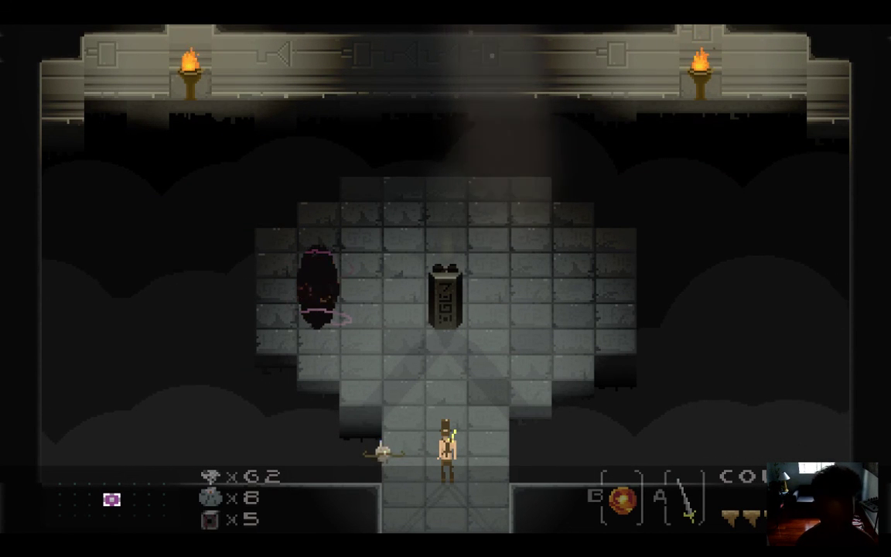
key("Up")
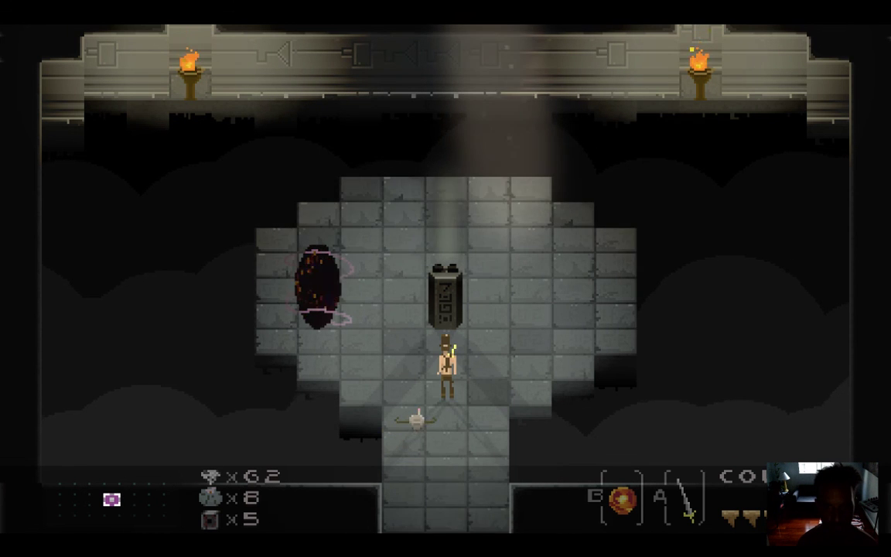
key("Left")
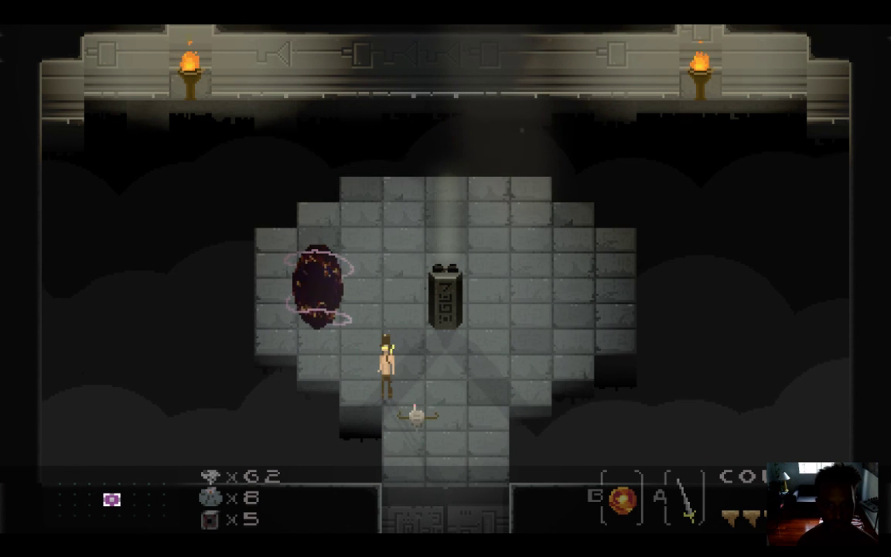
key("Left")
key("Up")
key("Left")
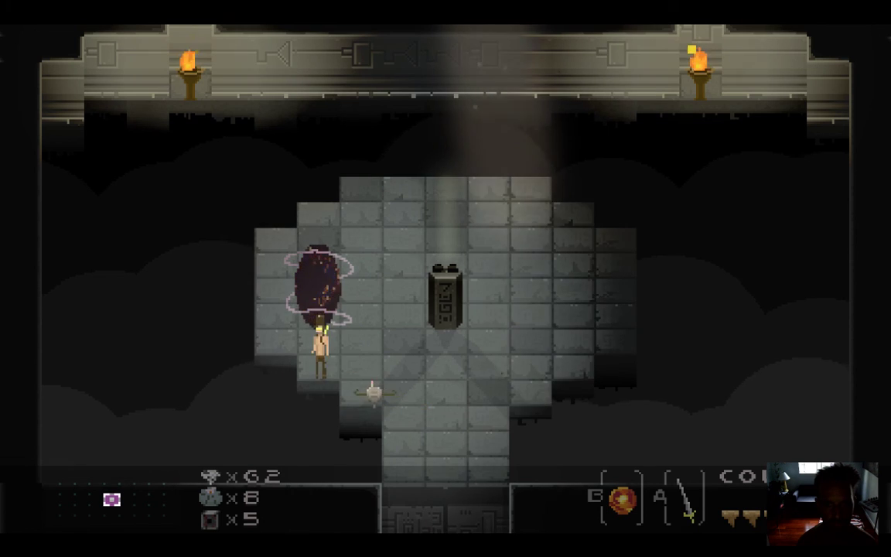
key("Up")
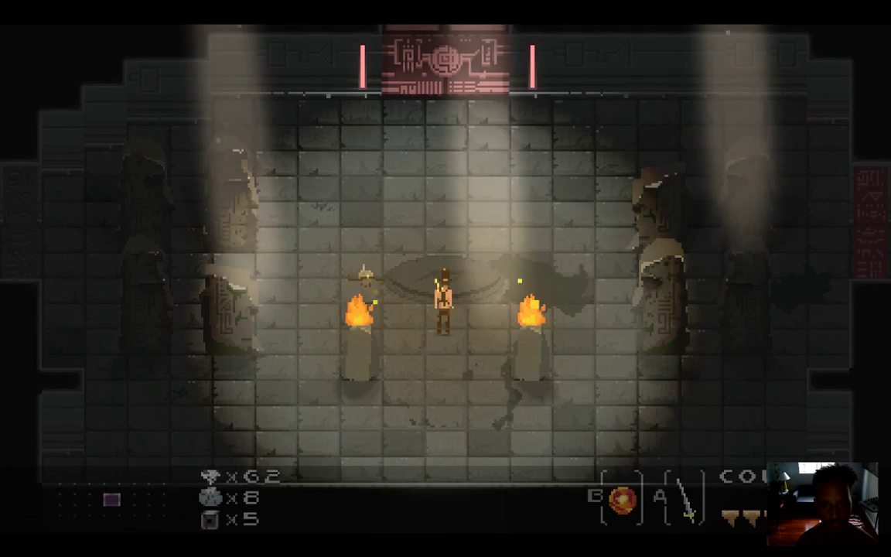
key("super+q")
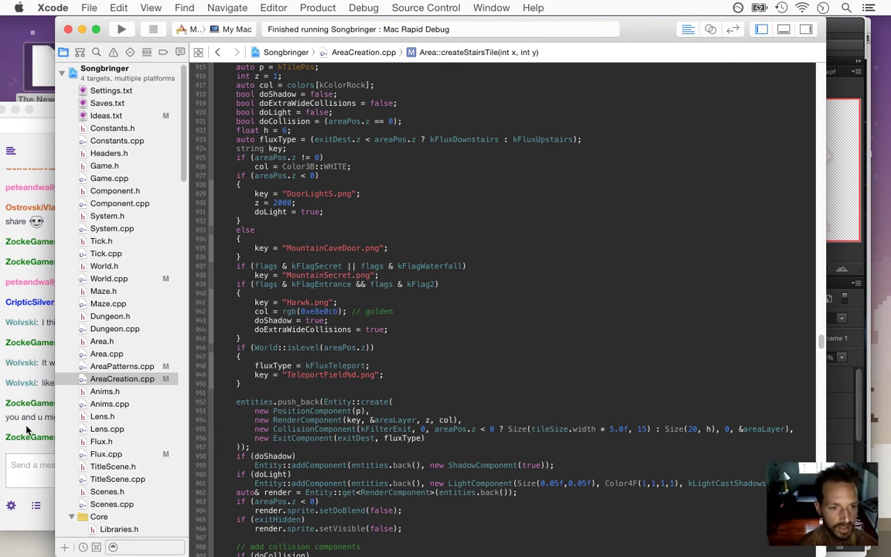
Switch to the Twitch chat and highlight the viewer's question about people making stuff and sending it in for the game.
left_click(27, 424)
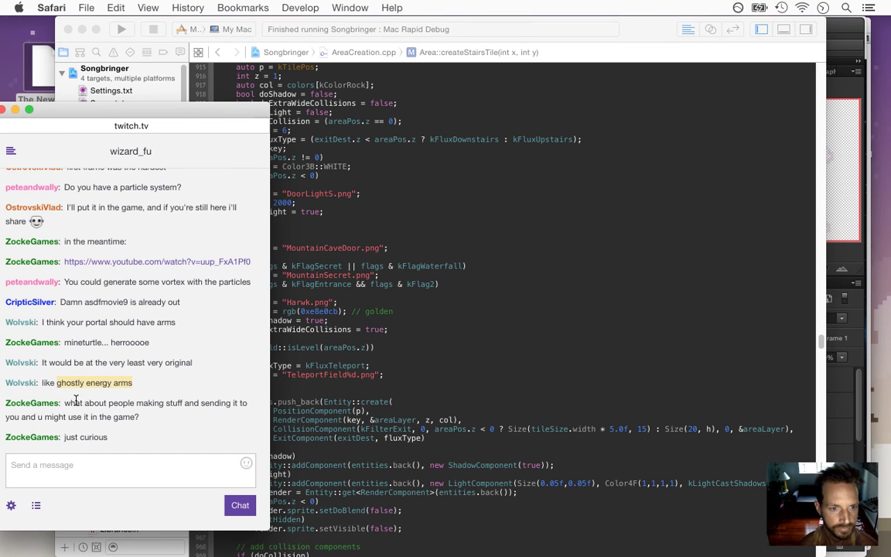
left_click_drag(66, 402, 112, 415)
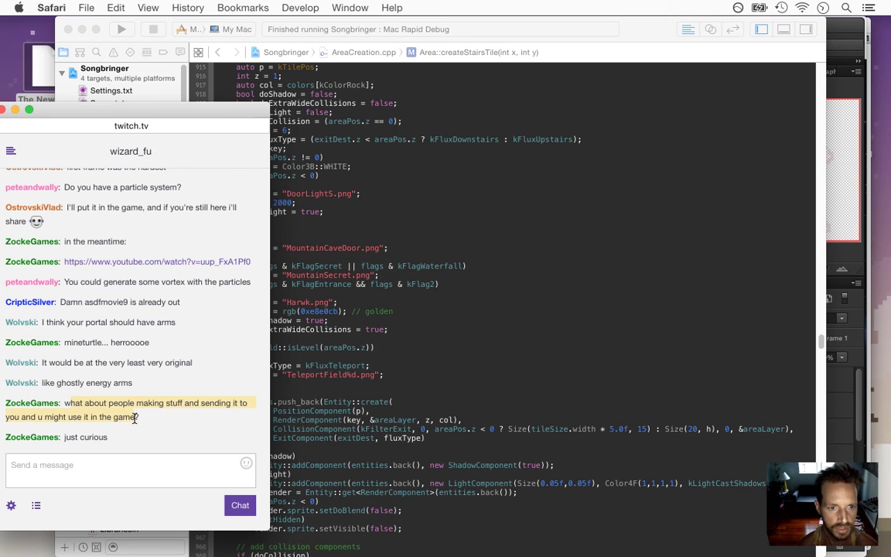